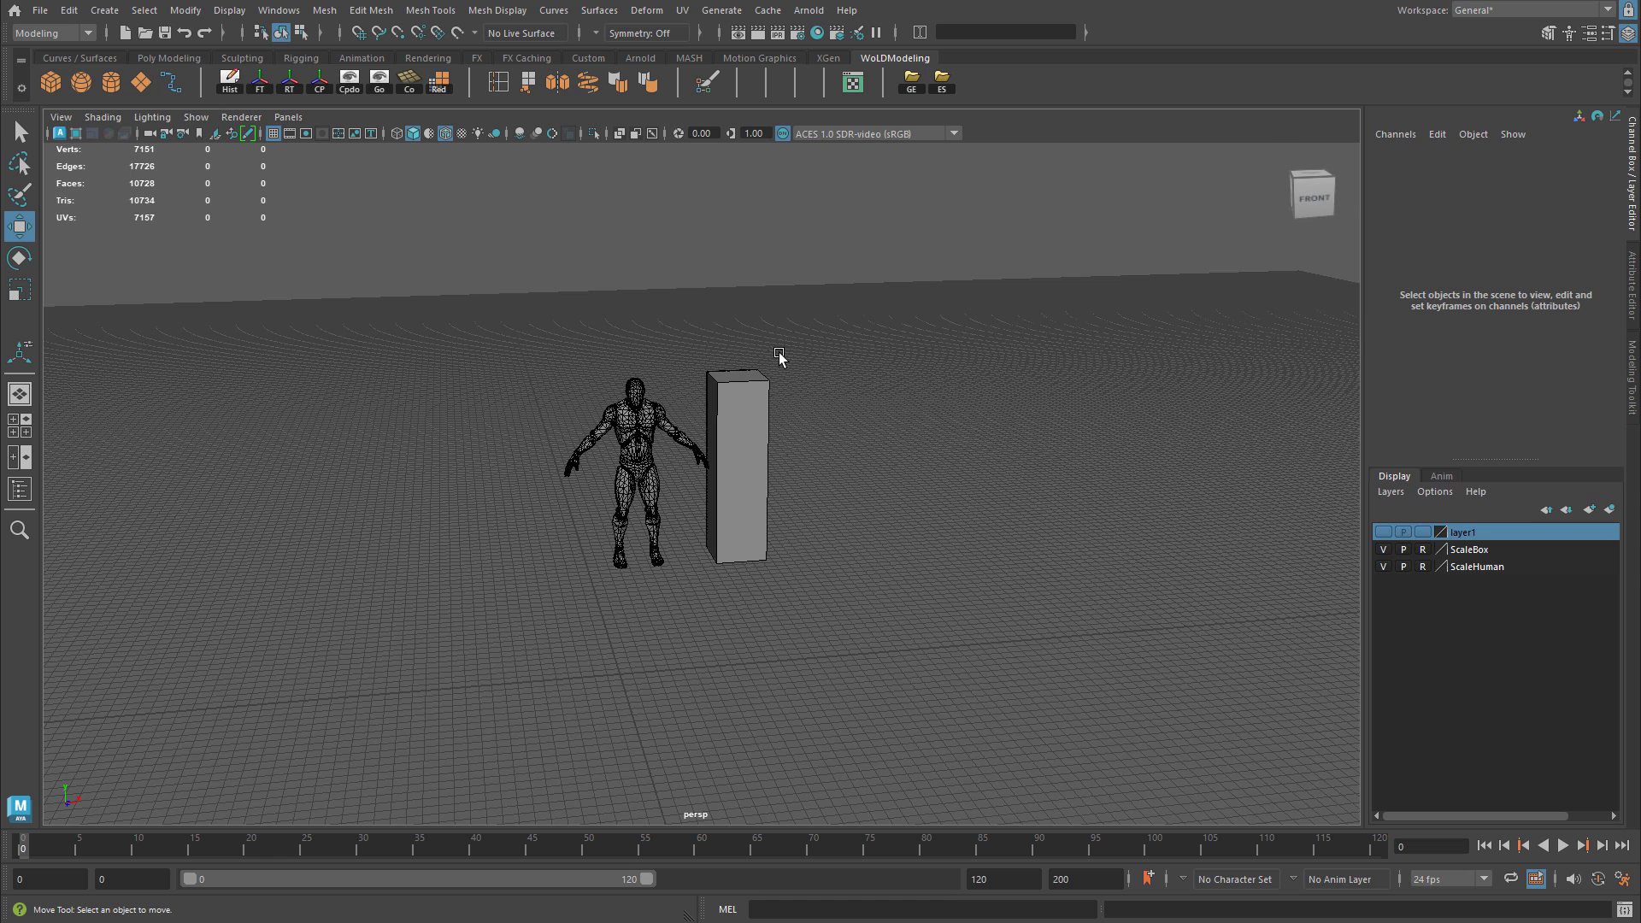
Open the viewport grid's display options and move the options window over the scene.
{"action": "left_click", "coordinate": [232, 11]}
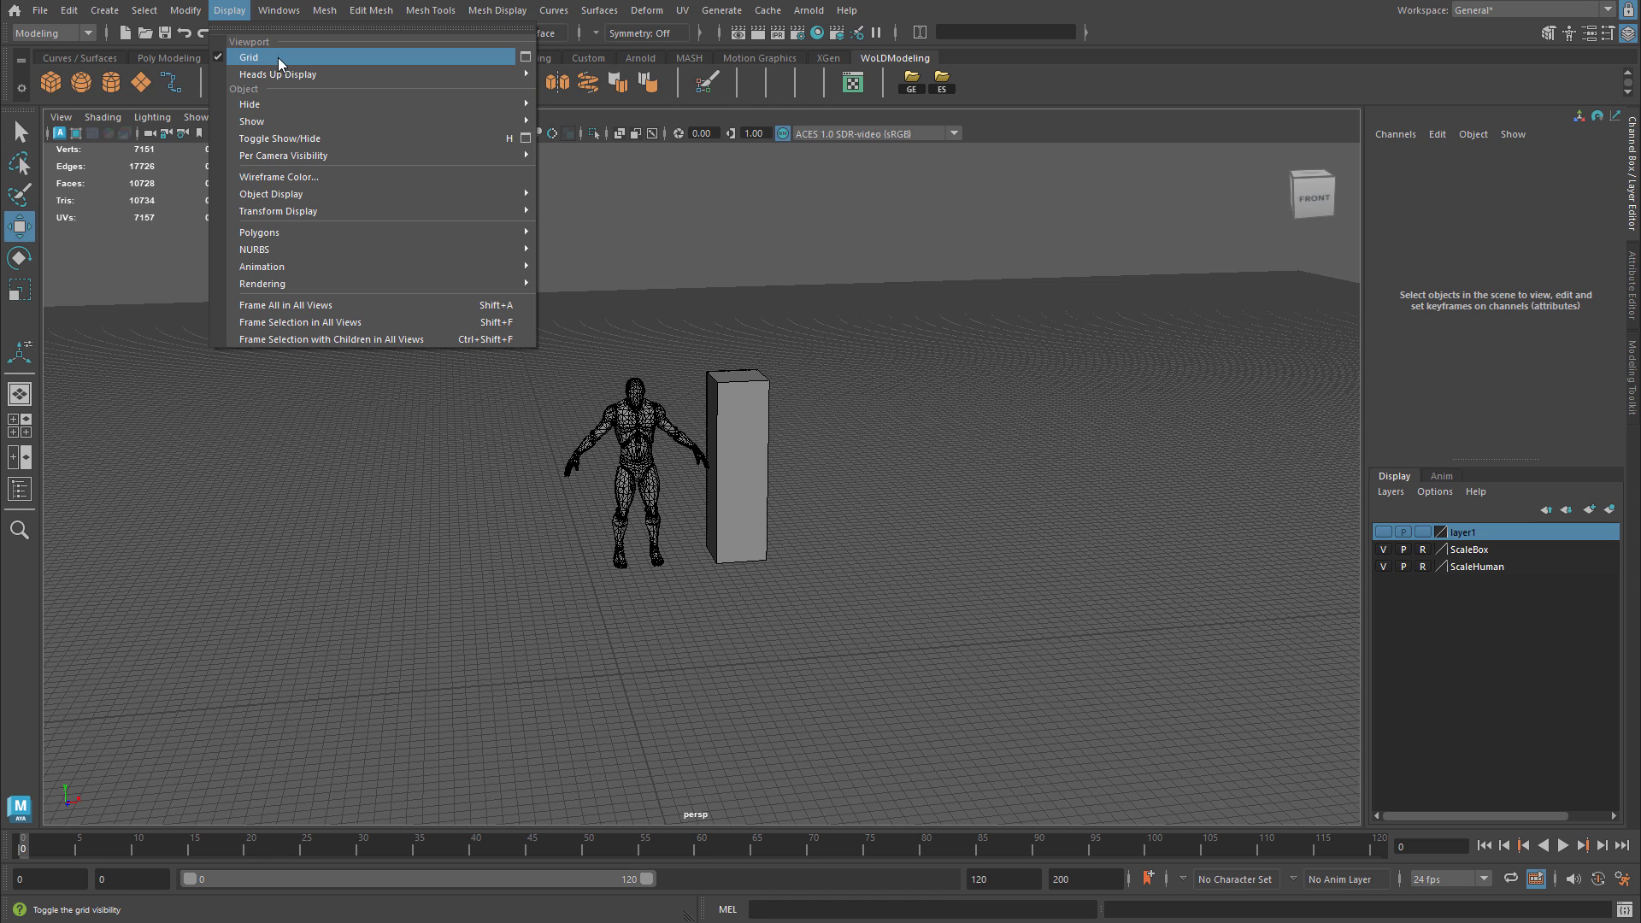
{"action": "left_click", "coordinate": [525, 57]}
{"action": "left_click_drag", "start_coordinate": [1284, 127], "coordinate": [1015, 217]}
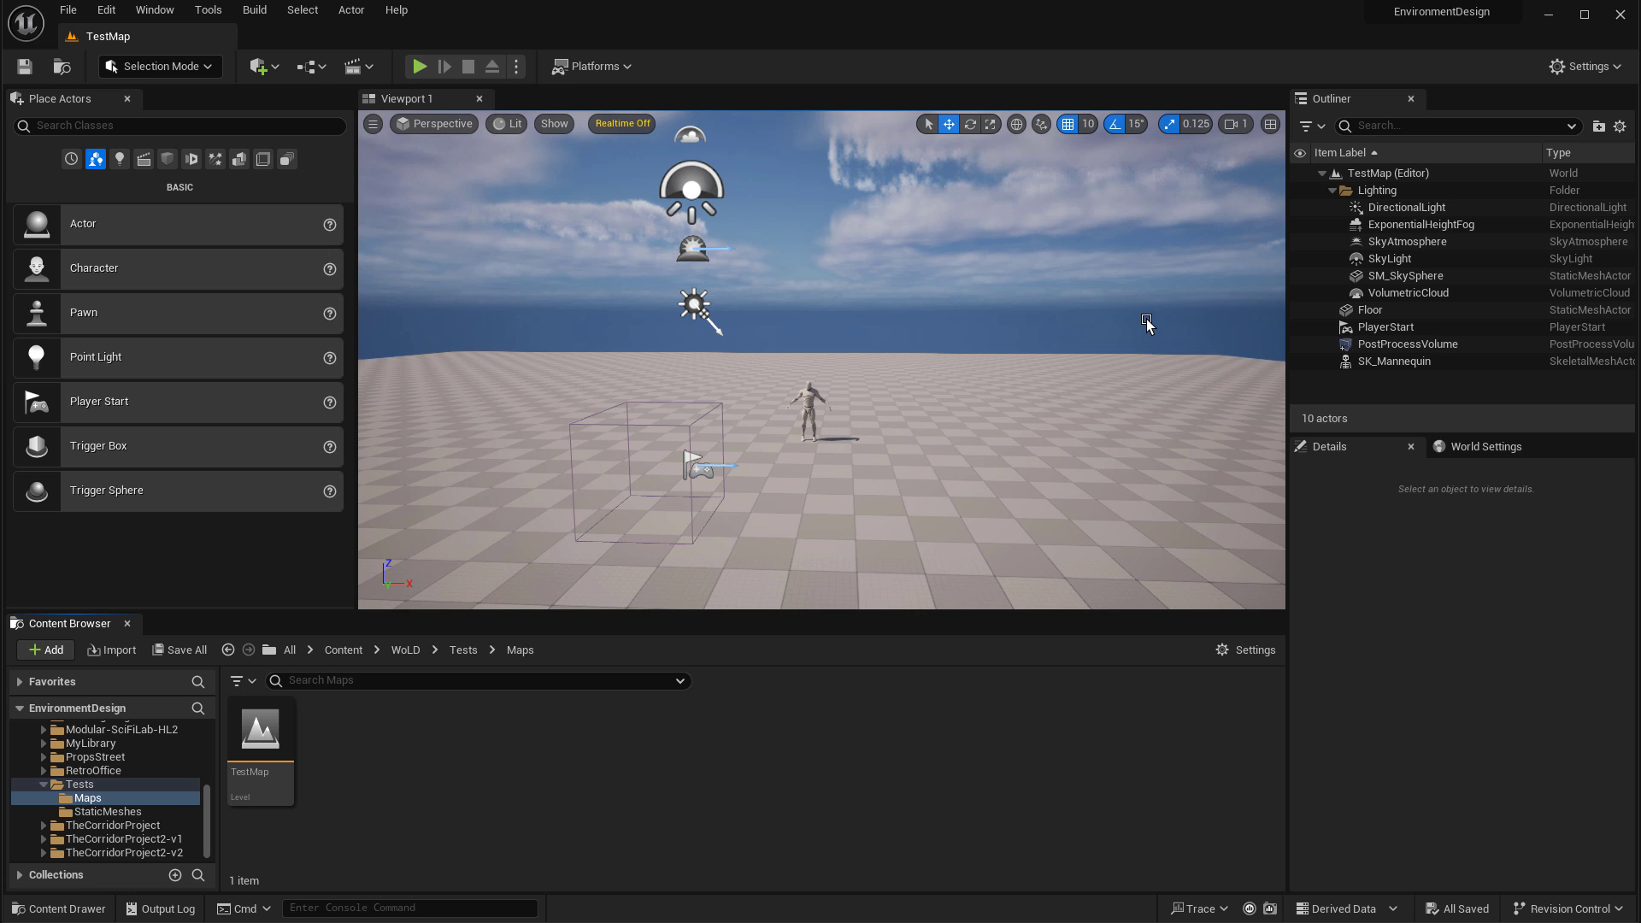
In Unreal Editor, view the templates offered for a new level, then dismiss them without creating one.
{"action": "left_click", "coordinate": [68, 11]}
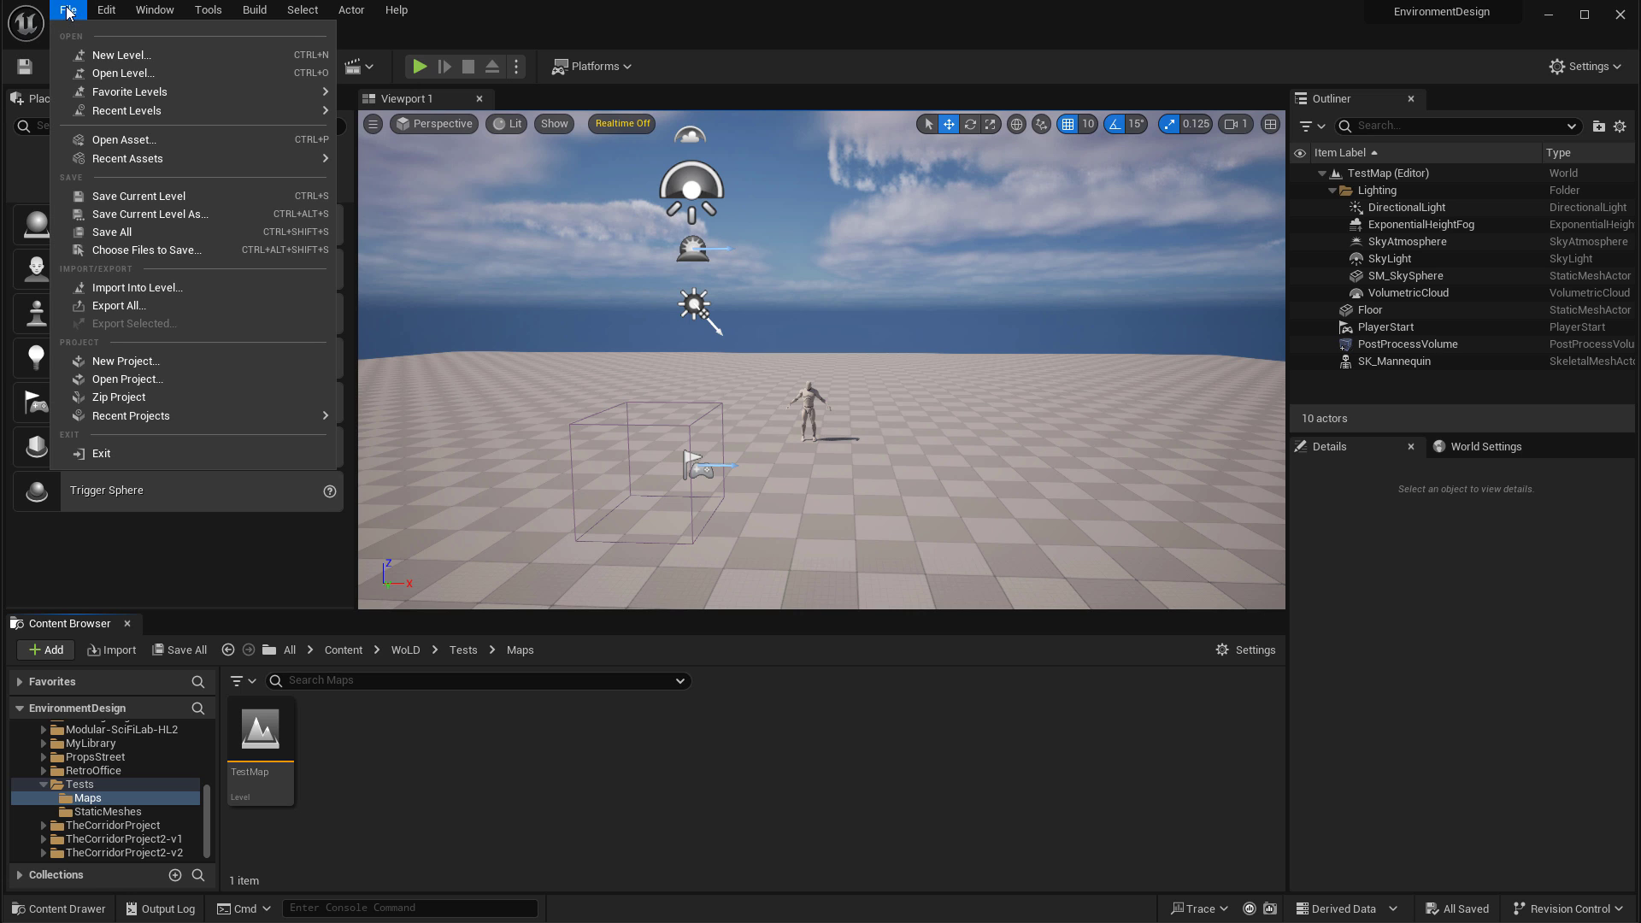
{"action": "left_click", "coordinate": [120, 55]}
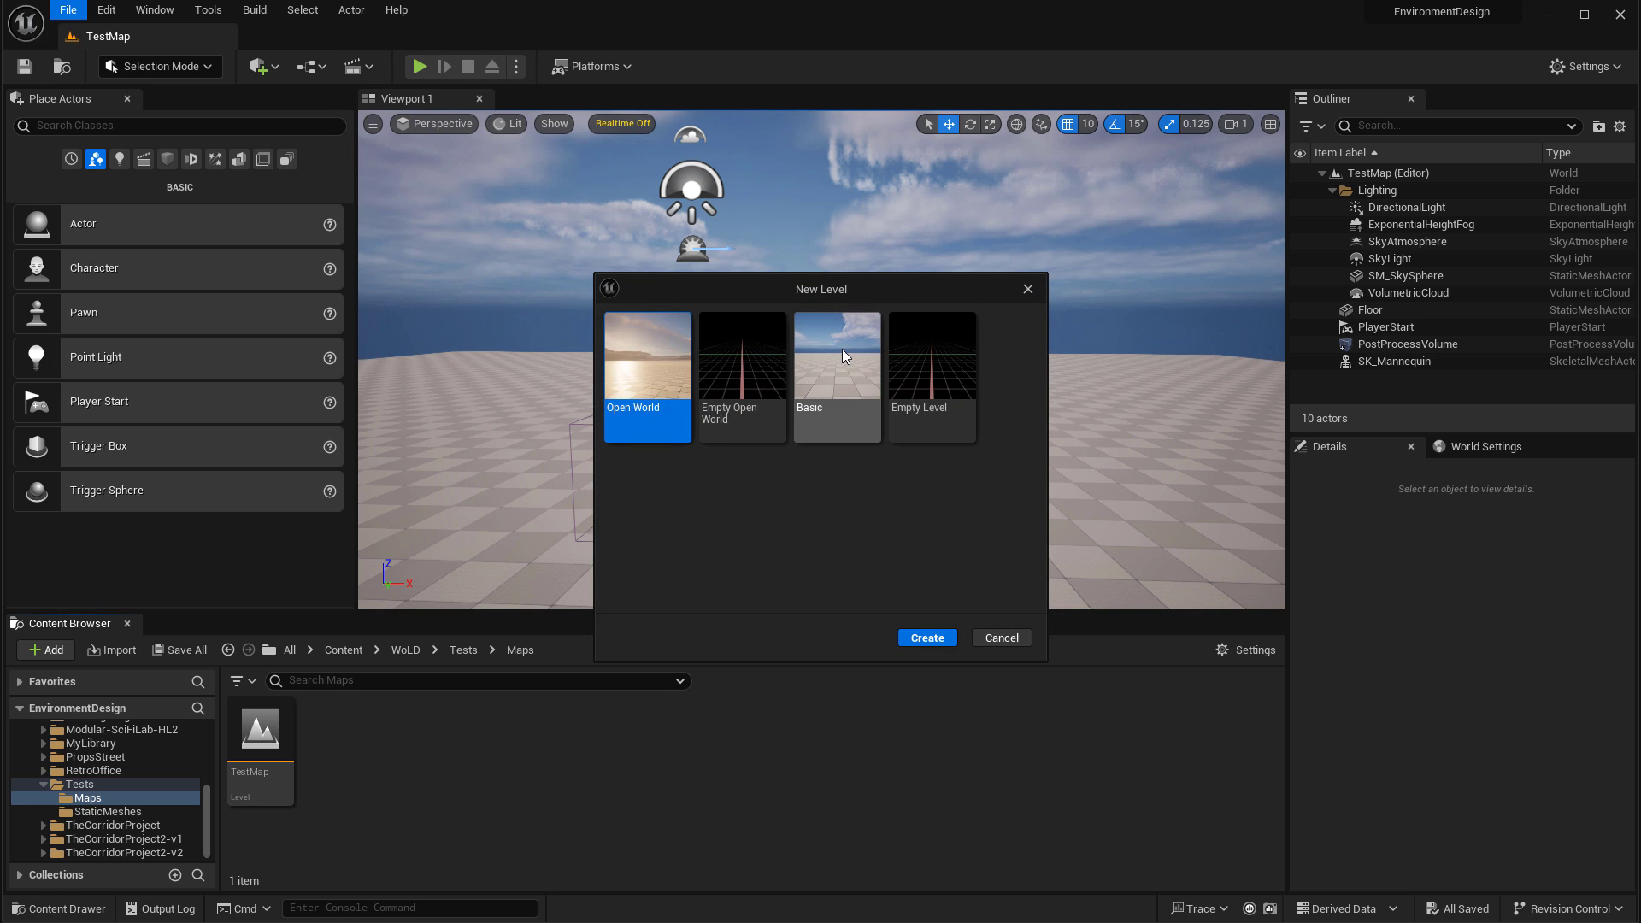
{"action": "left_click", "coordinate": [1007, 633]}
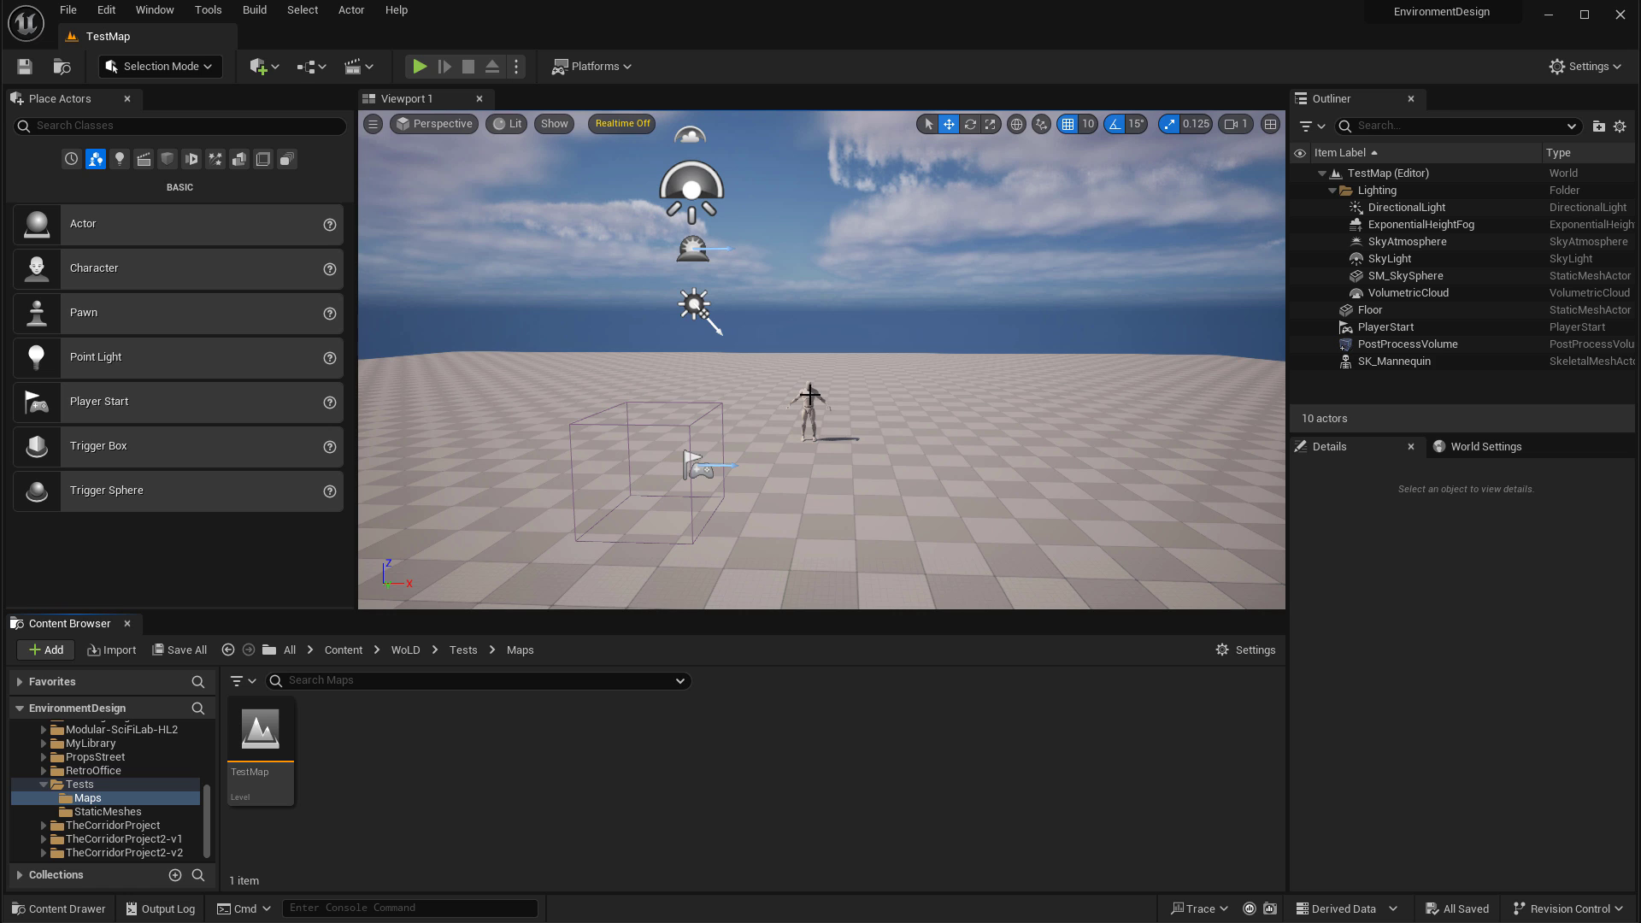
Inspect the SK_Mannequin actor and the PostProcessVolume's exposure settings, including Min and Max EV100.
{"action": "left_click", "coordinate": [821, 412]}
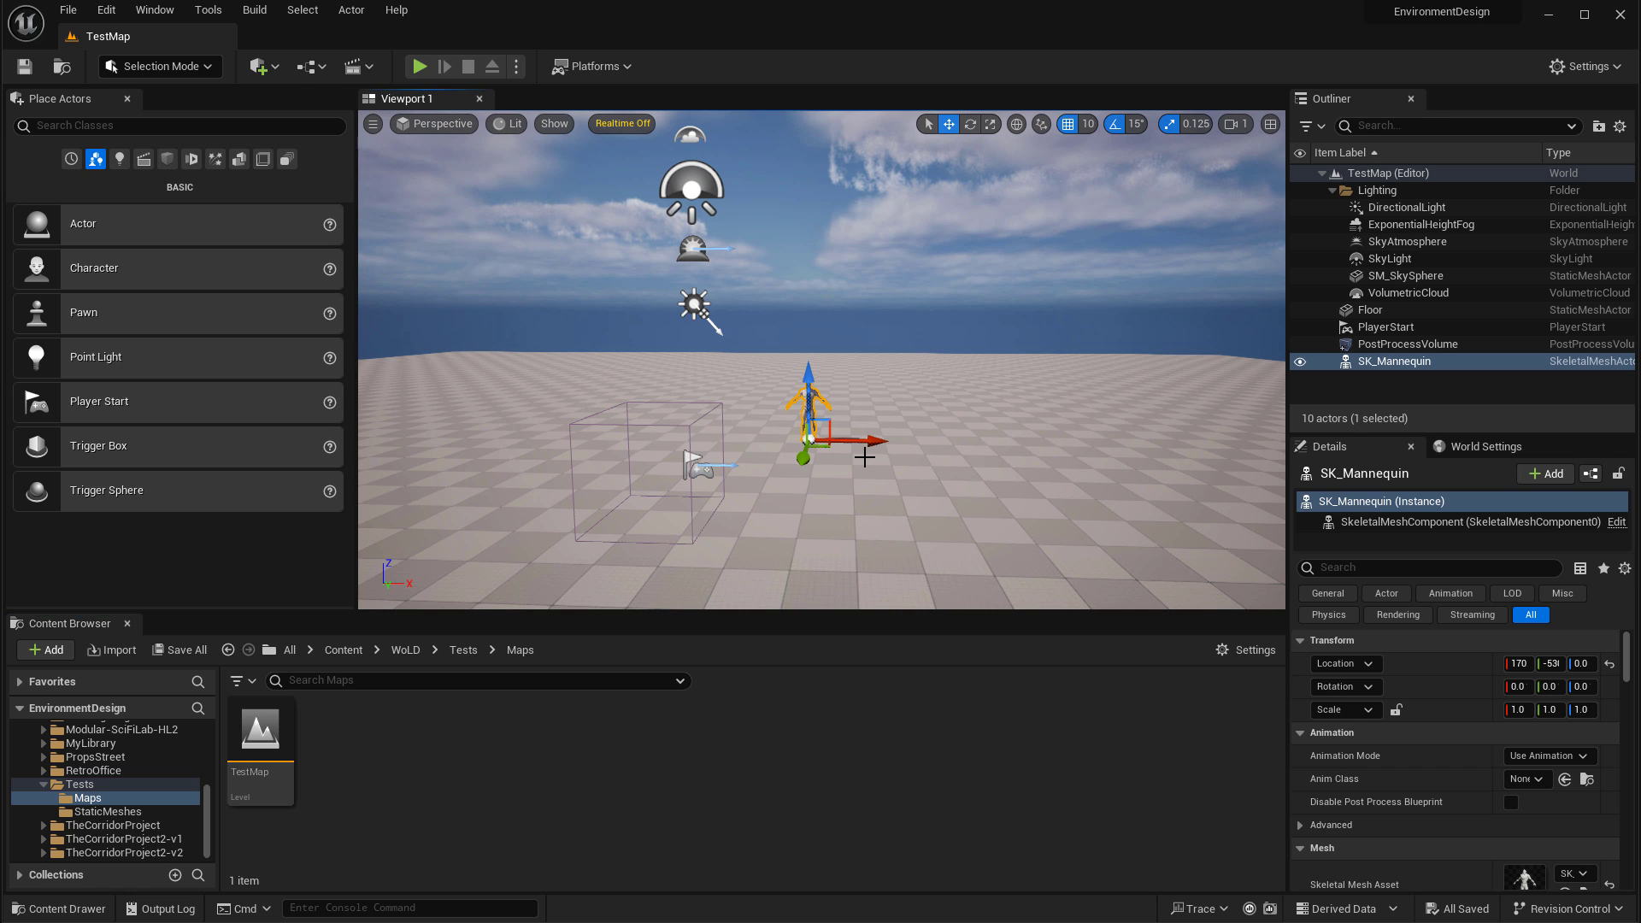
{"action": "left_click", "coordinate": [703, 414]}
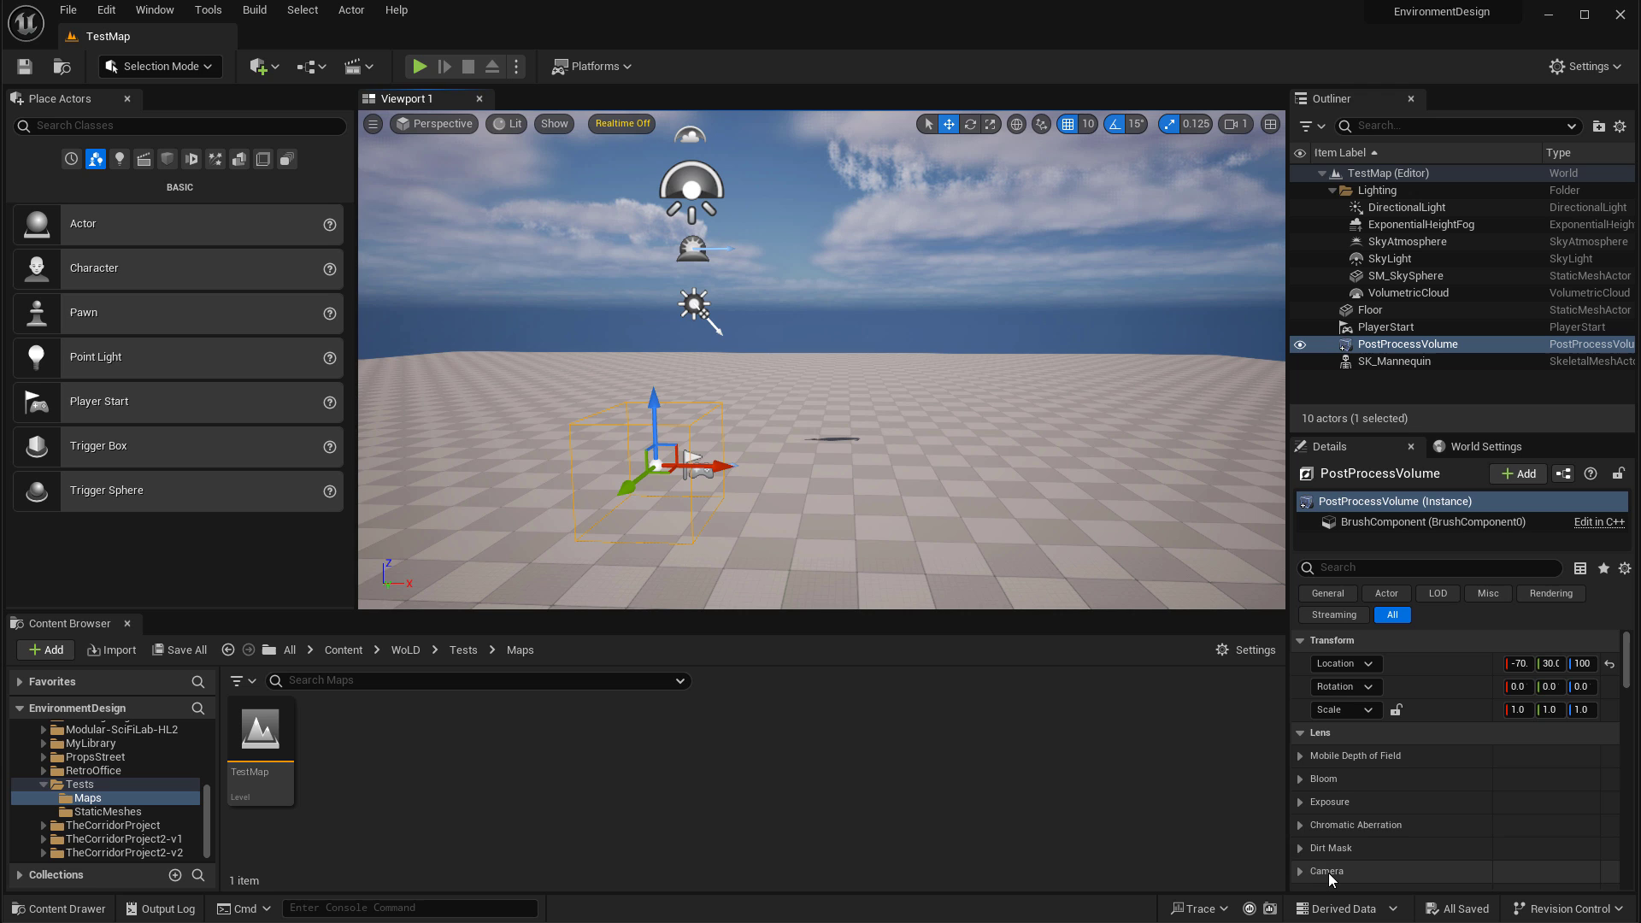
{"action": "left_click", "coordinate": [1329, 801]}
{"action": "scroll", "coordinate": [1372, 772], "scroll_direction": "down", "scroll_amount": 4}
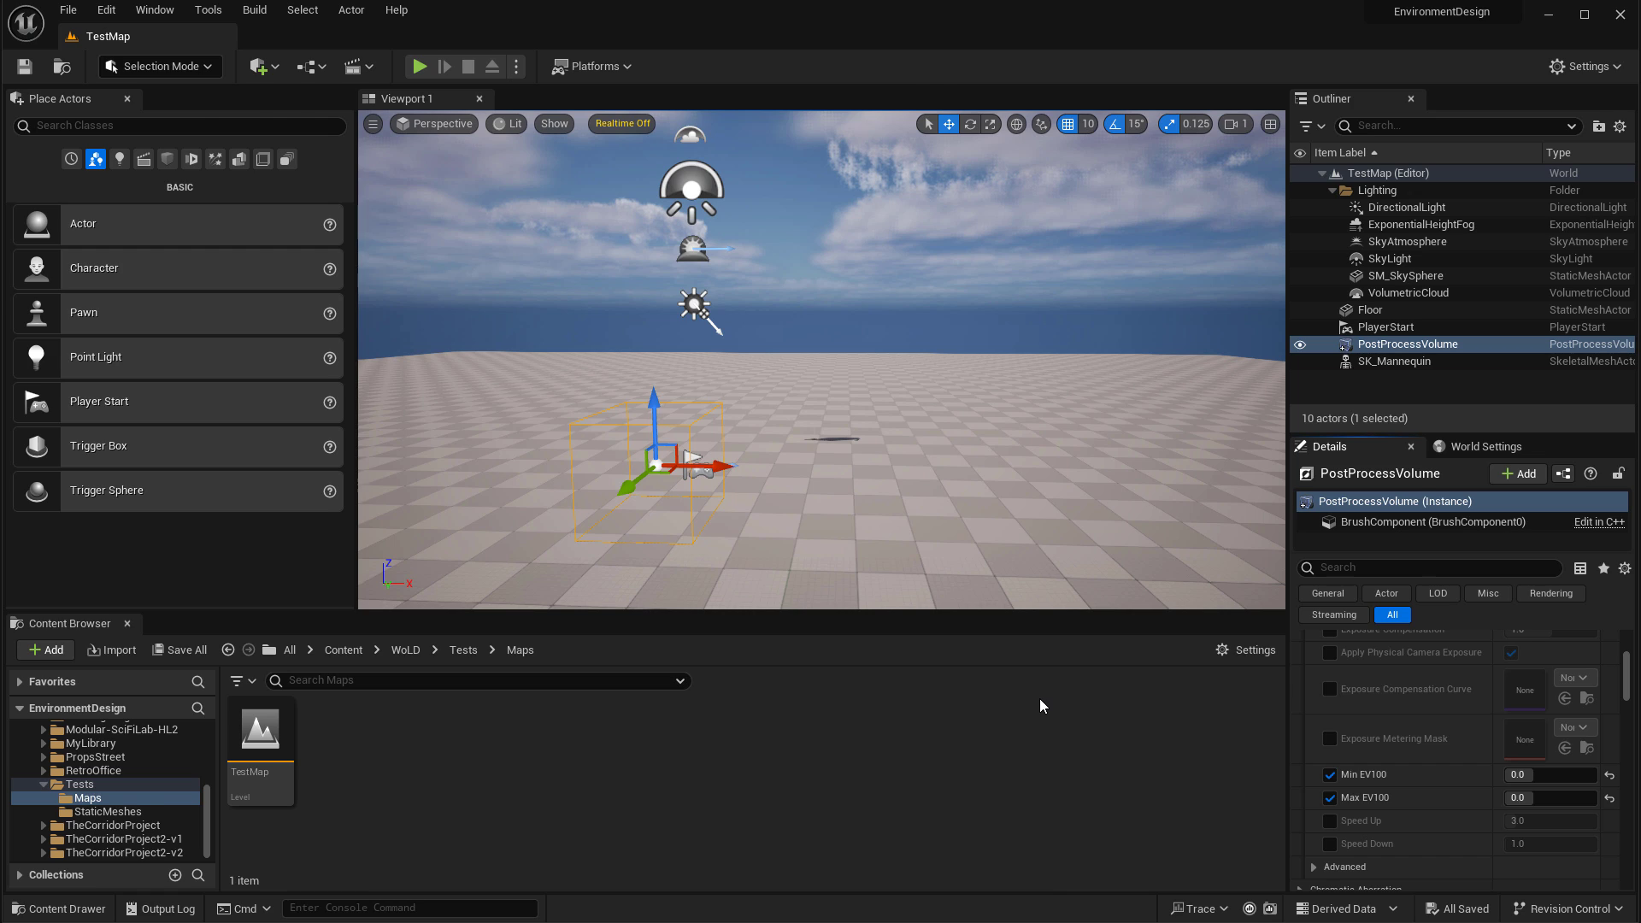
Switch back to Maya and create a polygon cube with width 300, height 300 and depth 20.
{"action": "key", "text": "alt+Tab"}
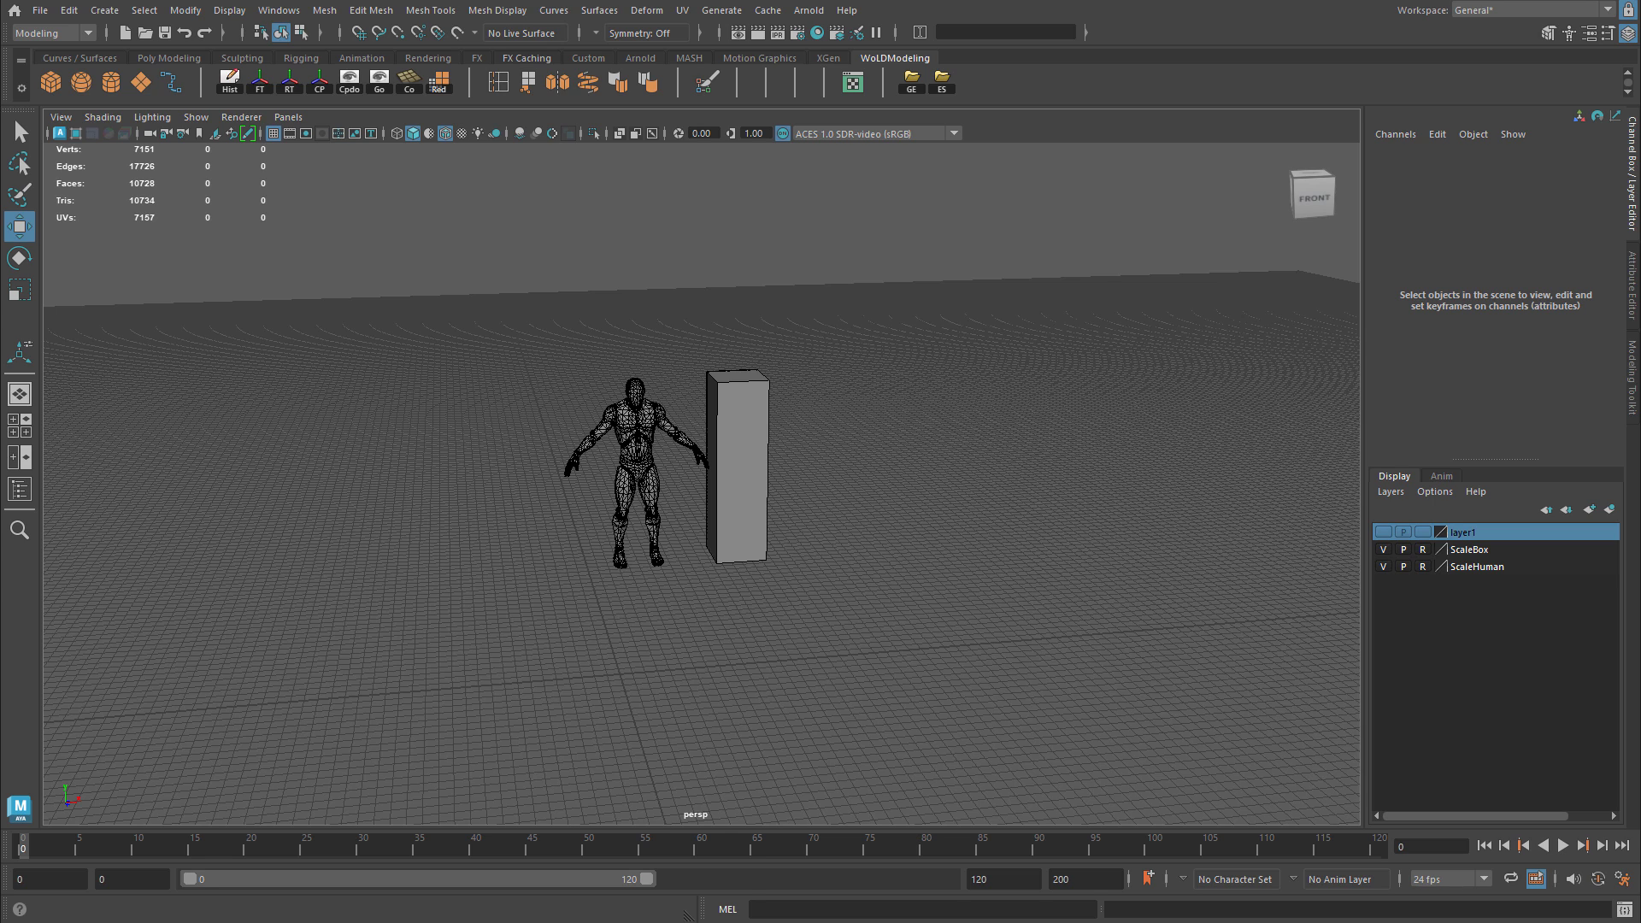
{"action": "left_click", "coordinate": [50, 82]}
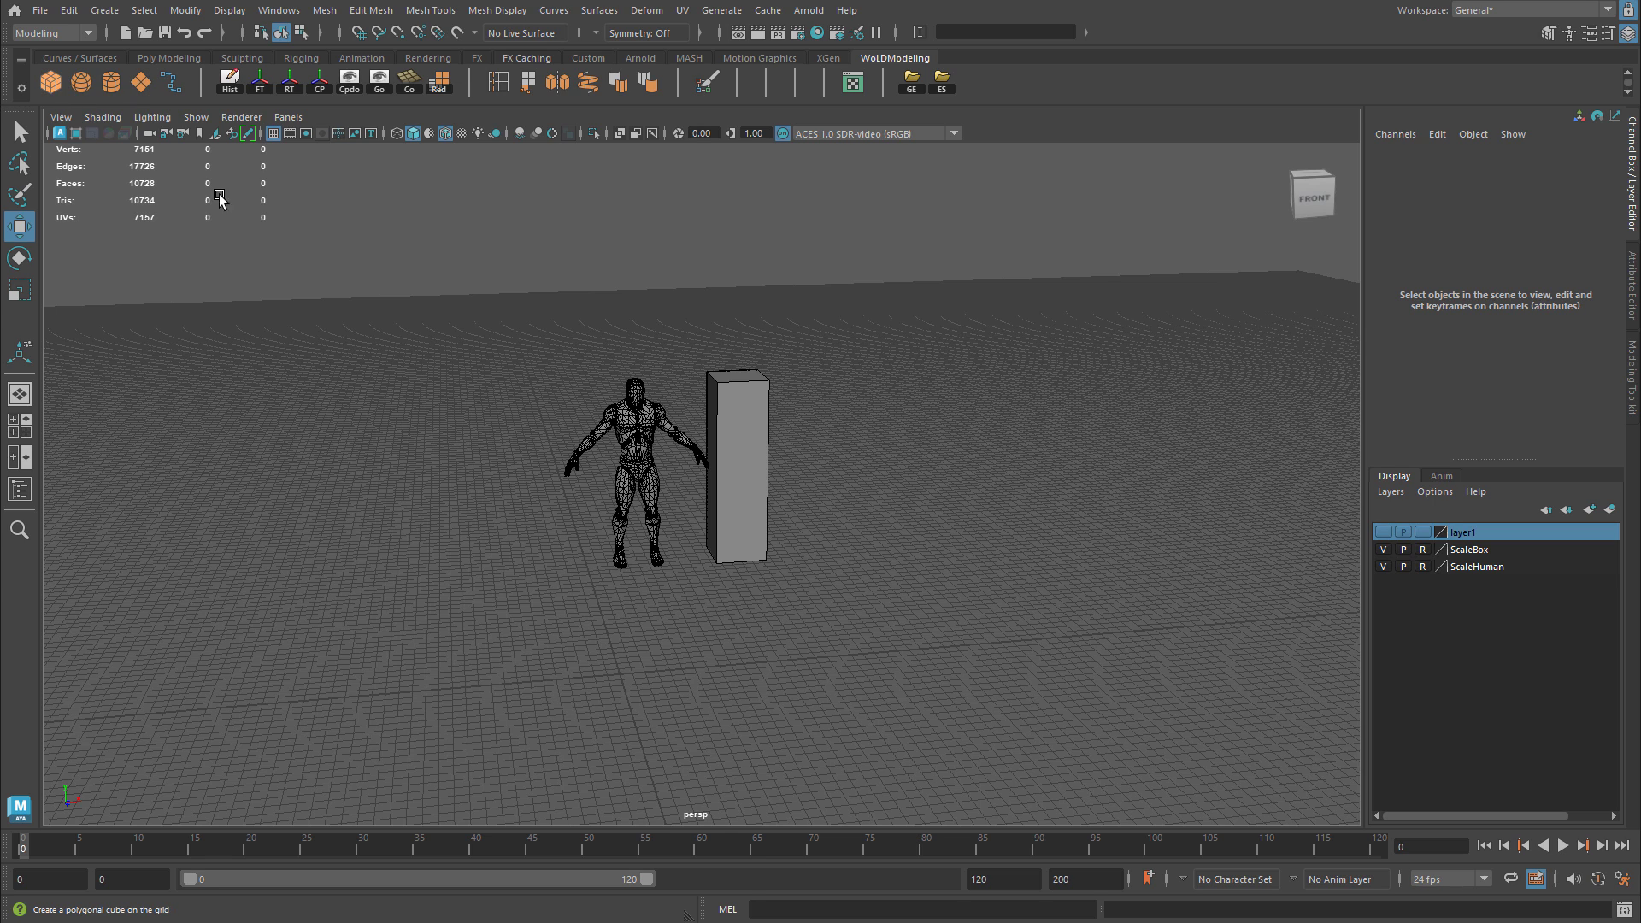
{"action": "double_click", "coordinate": [1579, 372]}
{"action": "type", "text": "300"}
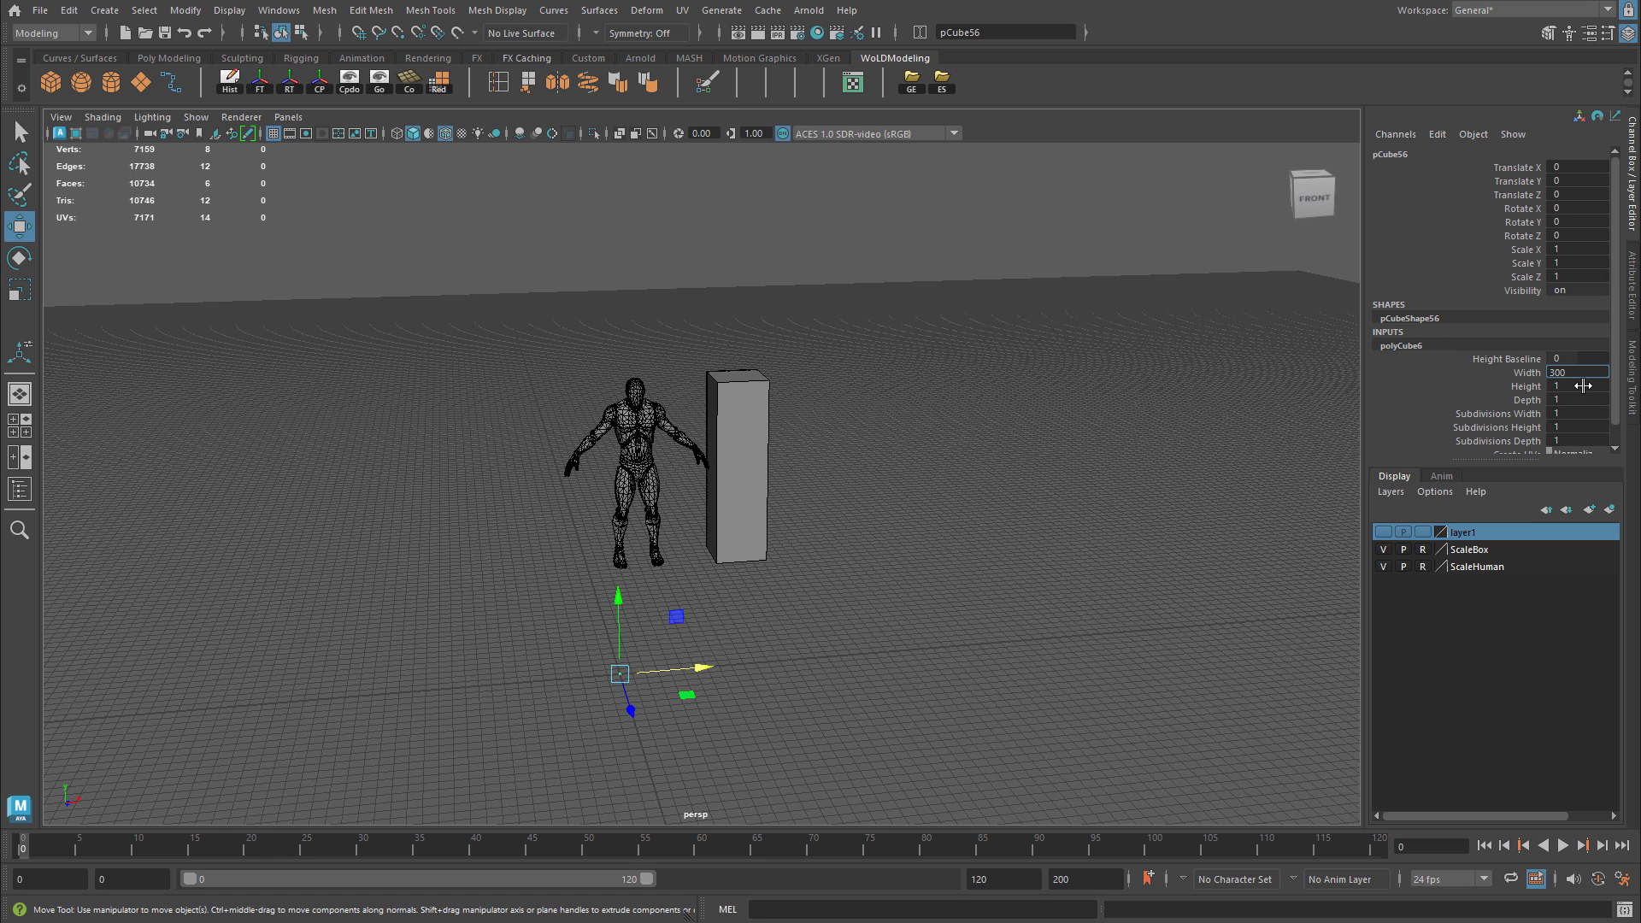
{"action": "key", "text": "Tab"}
{"action": "type", "text": "300"}
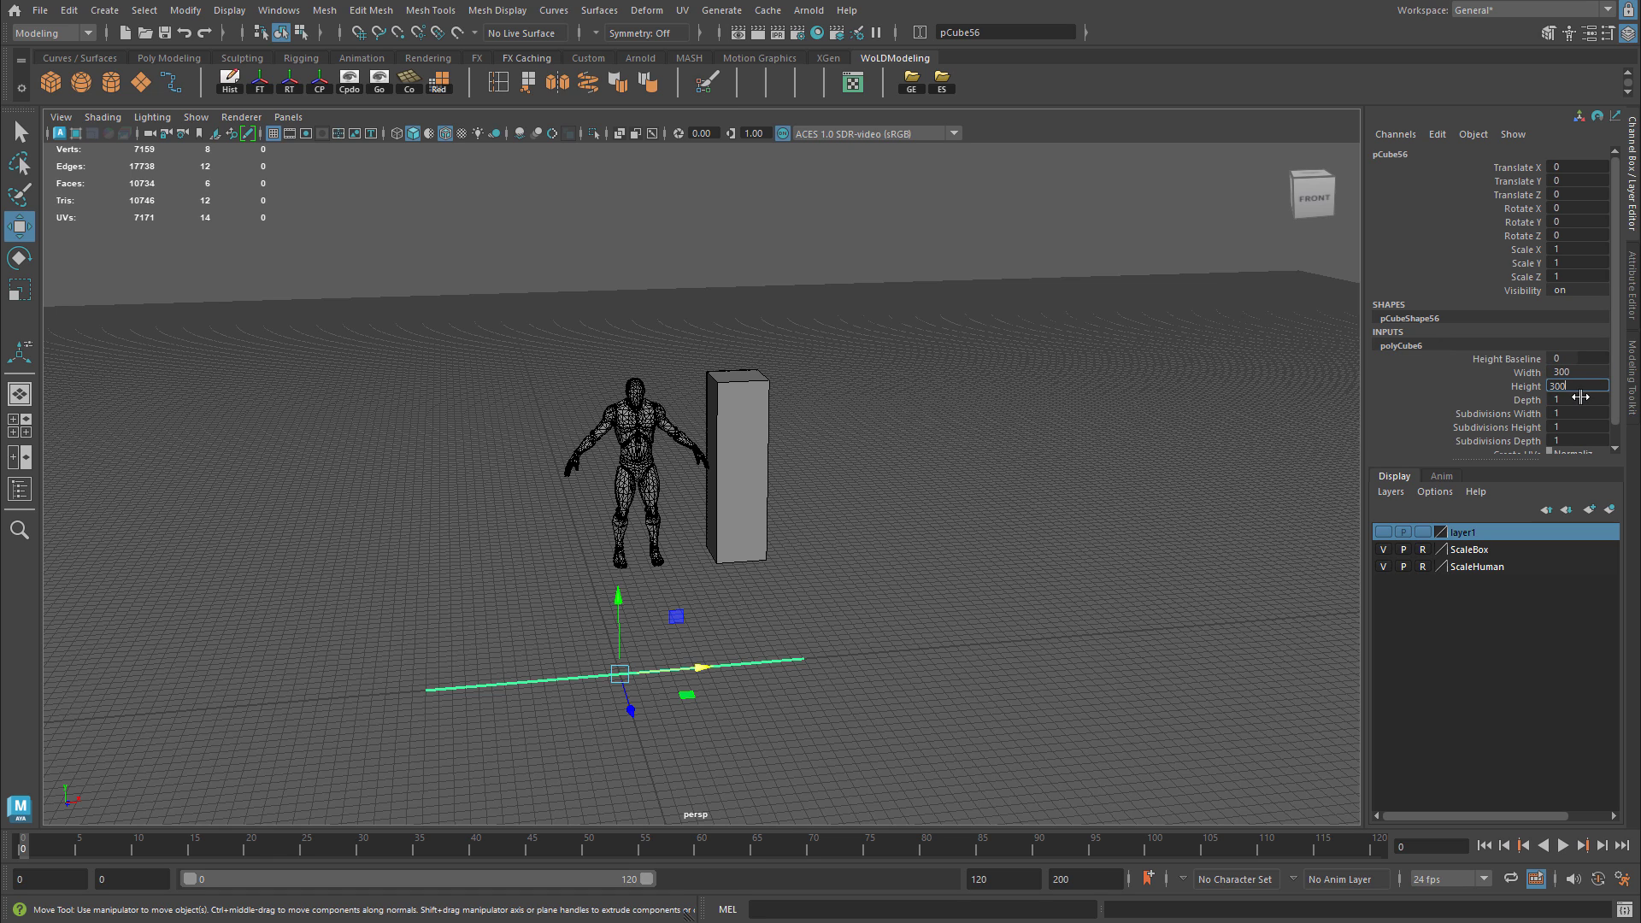
{"action": "key", "text": "Tab"}
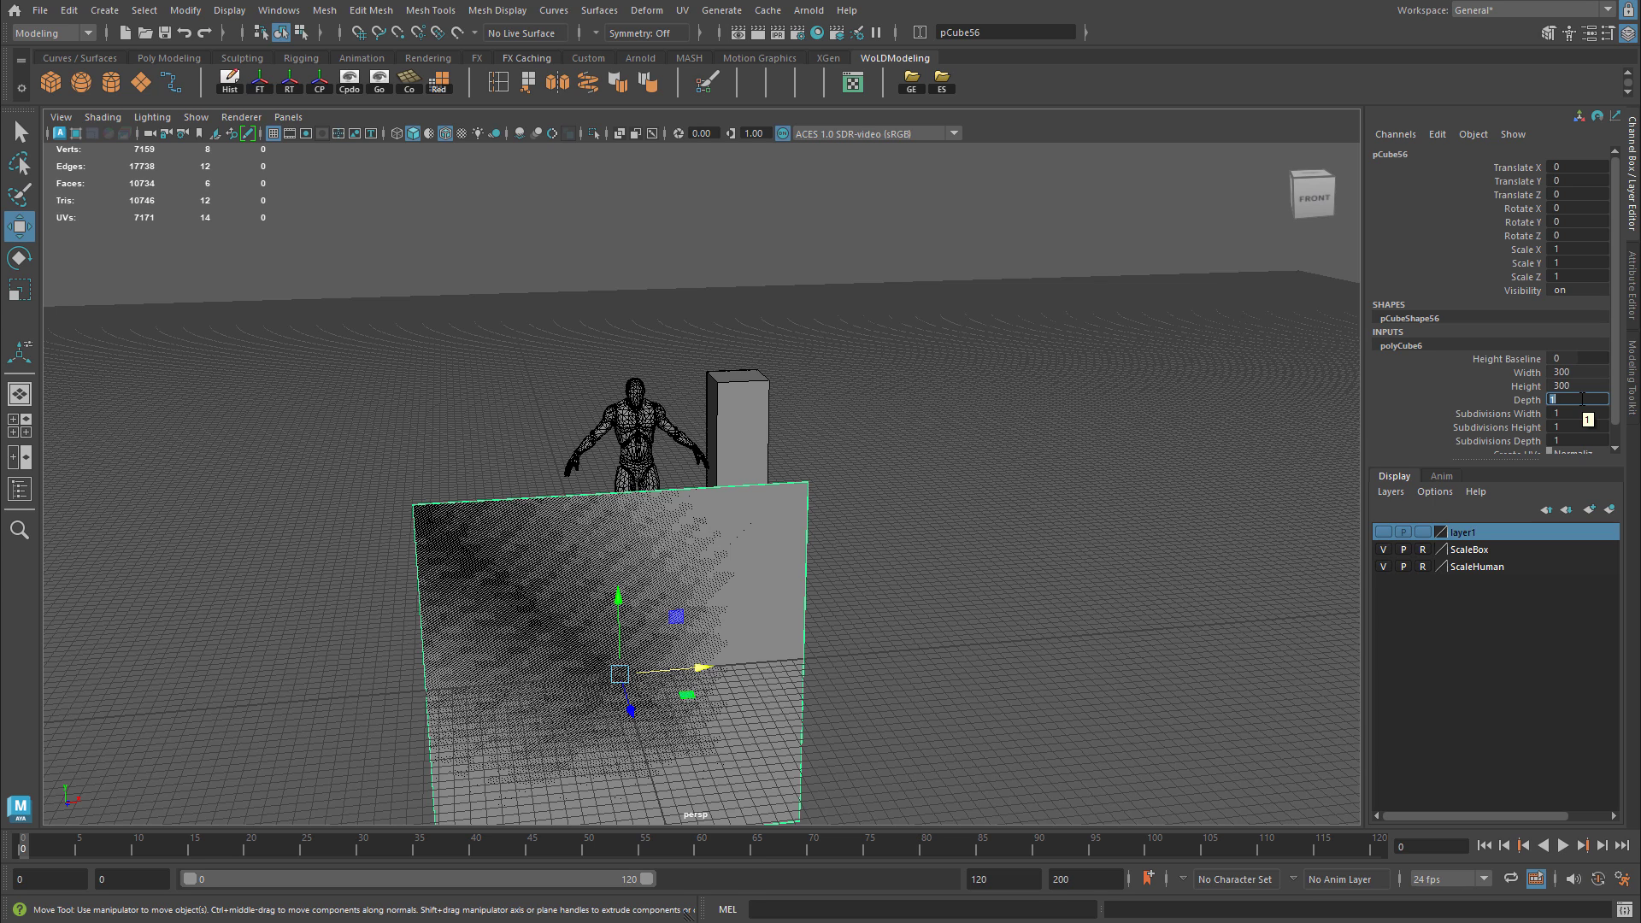
{"action": "type", "text": "20"}
{"action": "key", "text": "Return"}
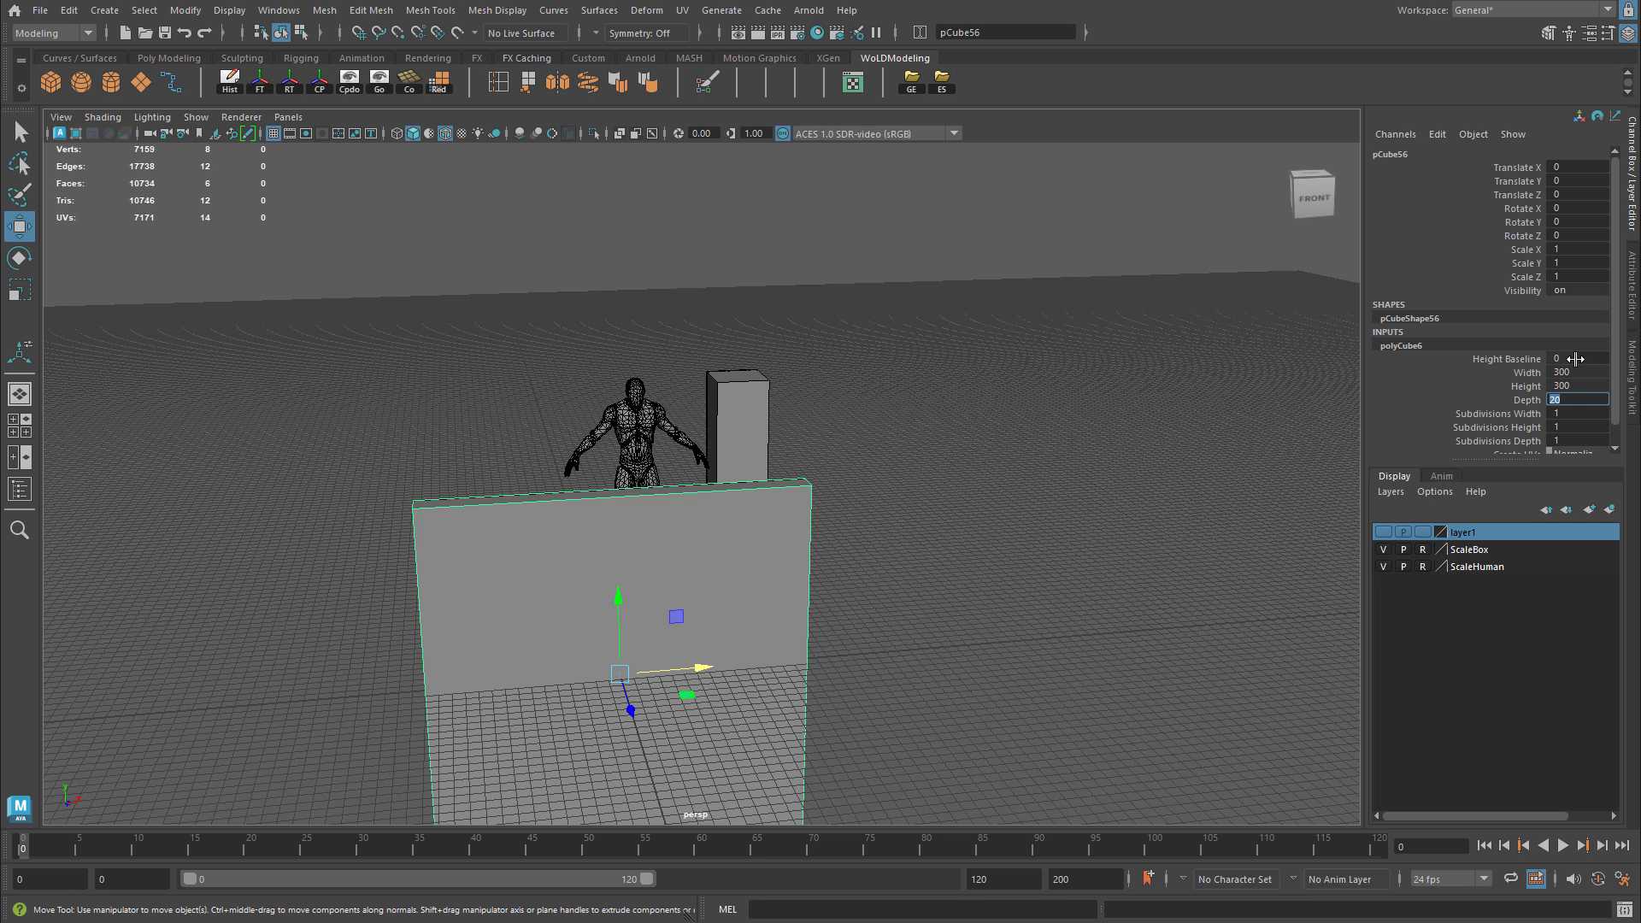
Set the wall cube's height baseline to -1 so its pivot is at the base.
{"action": "double_click", "coordinate": [1575, 359]}
{"action": "type", "text": "-1"}
{"action": "key", "text": "Return"}
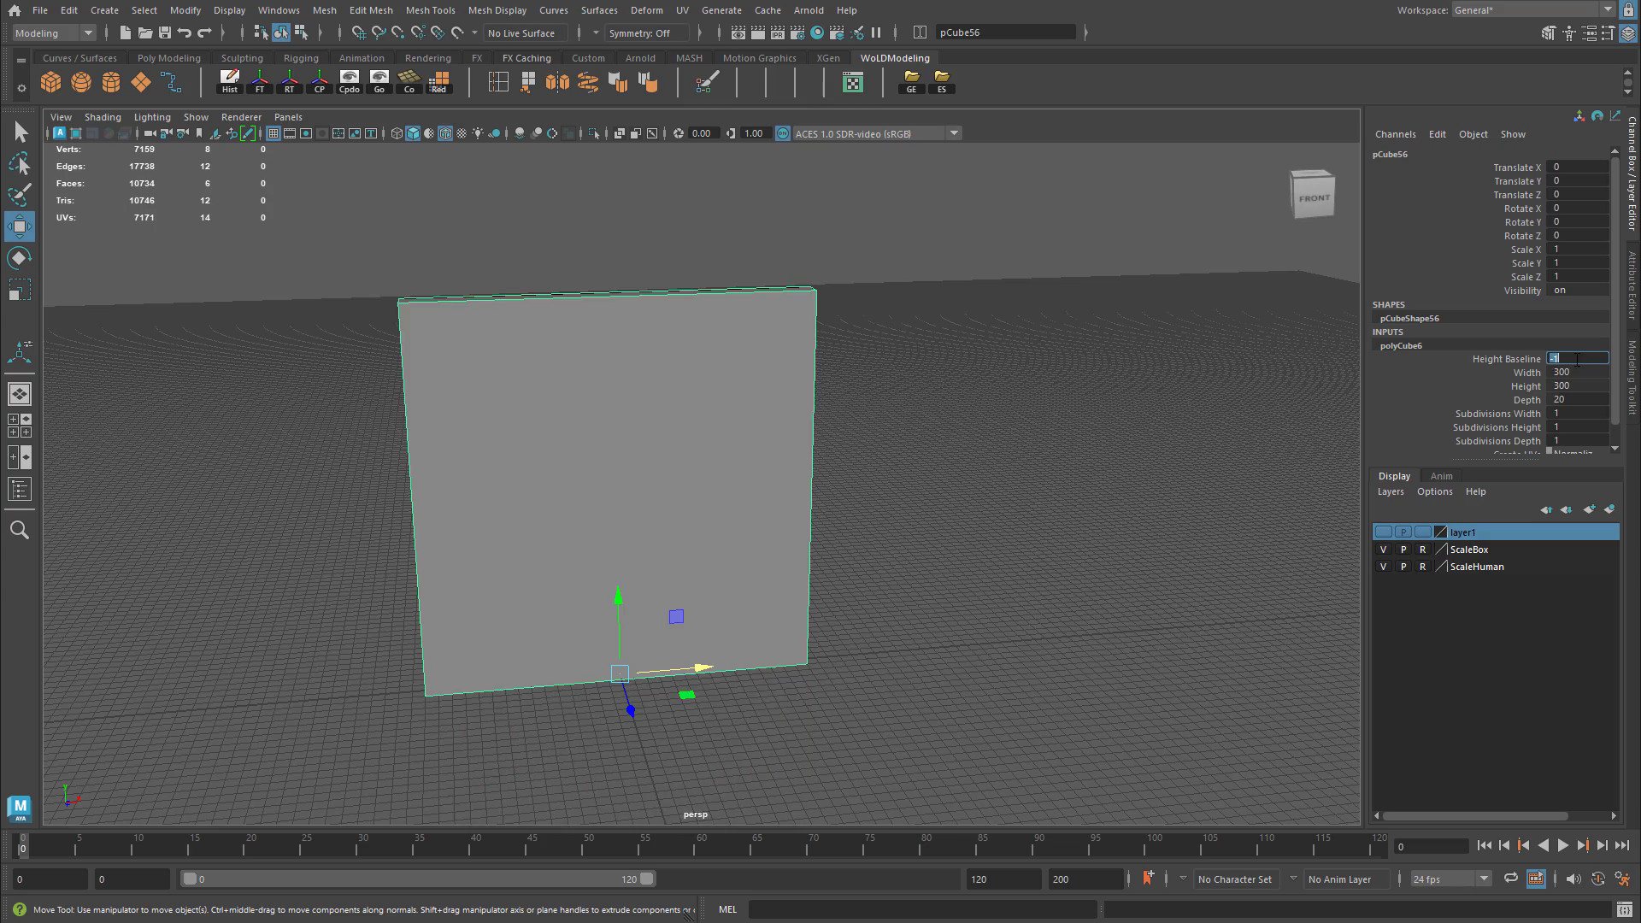
Duplicate the wall and place the copy beside the original at Translate X 300.
{"action": "left_click_drag", "start_coordinate": [710, 489], "coordinate": [940, 496], "text": "alt"}
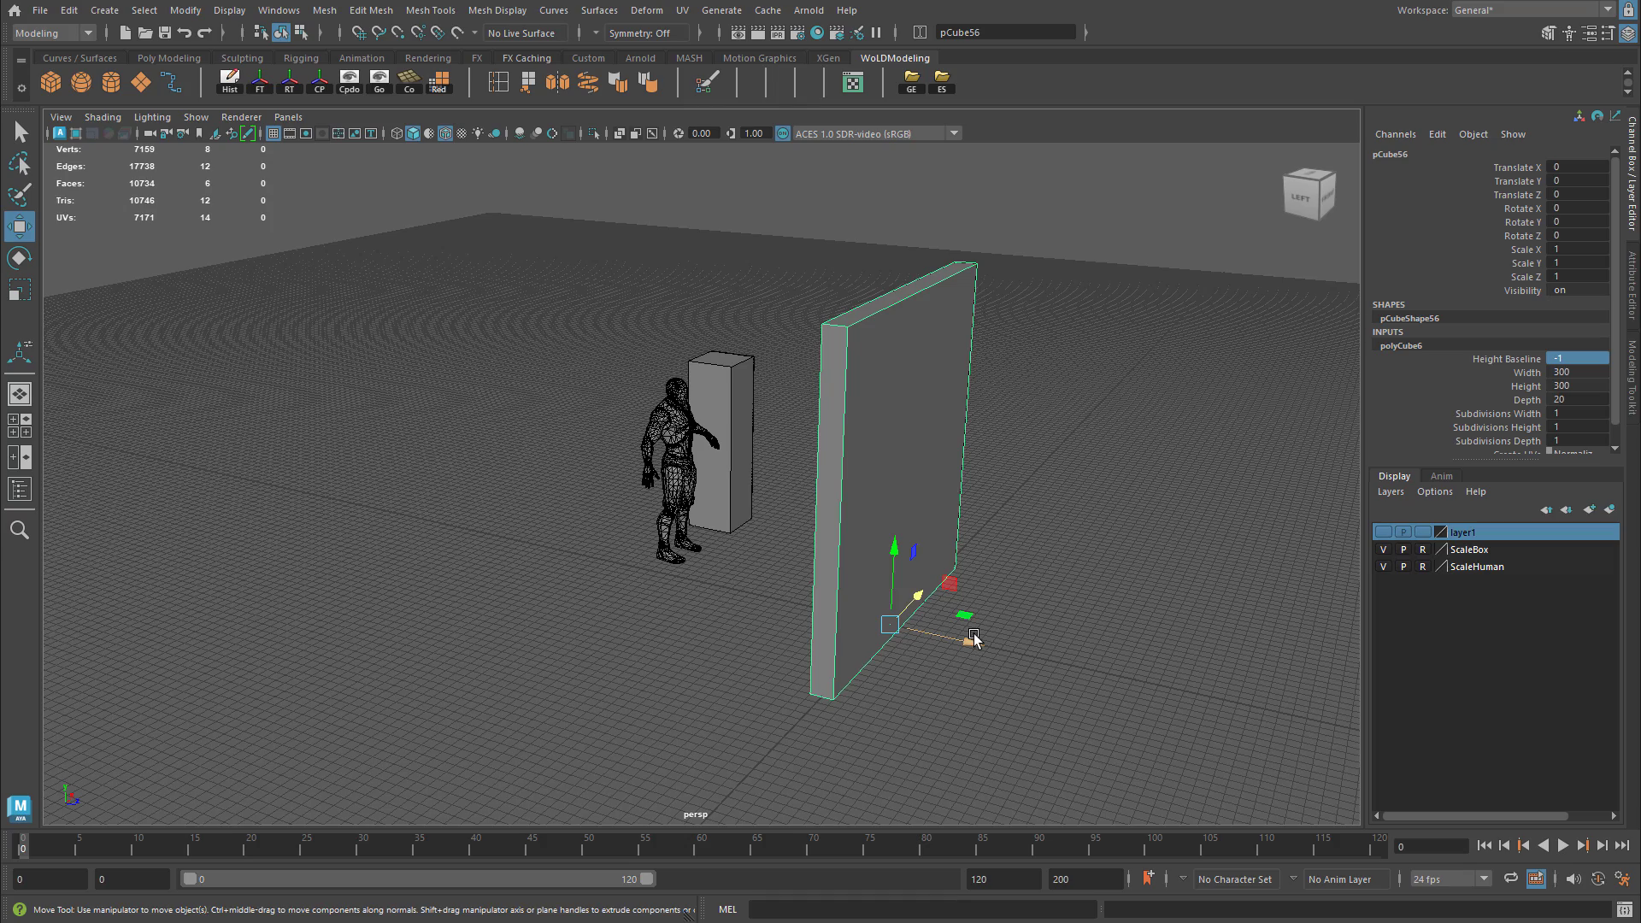
{"action": "left_click_drag", "start_coordinate": [974, 640], "coordinate": [855, 614], "text": "alt"}
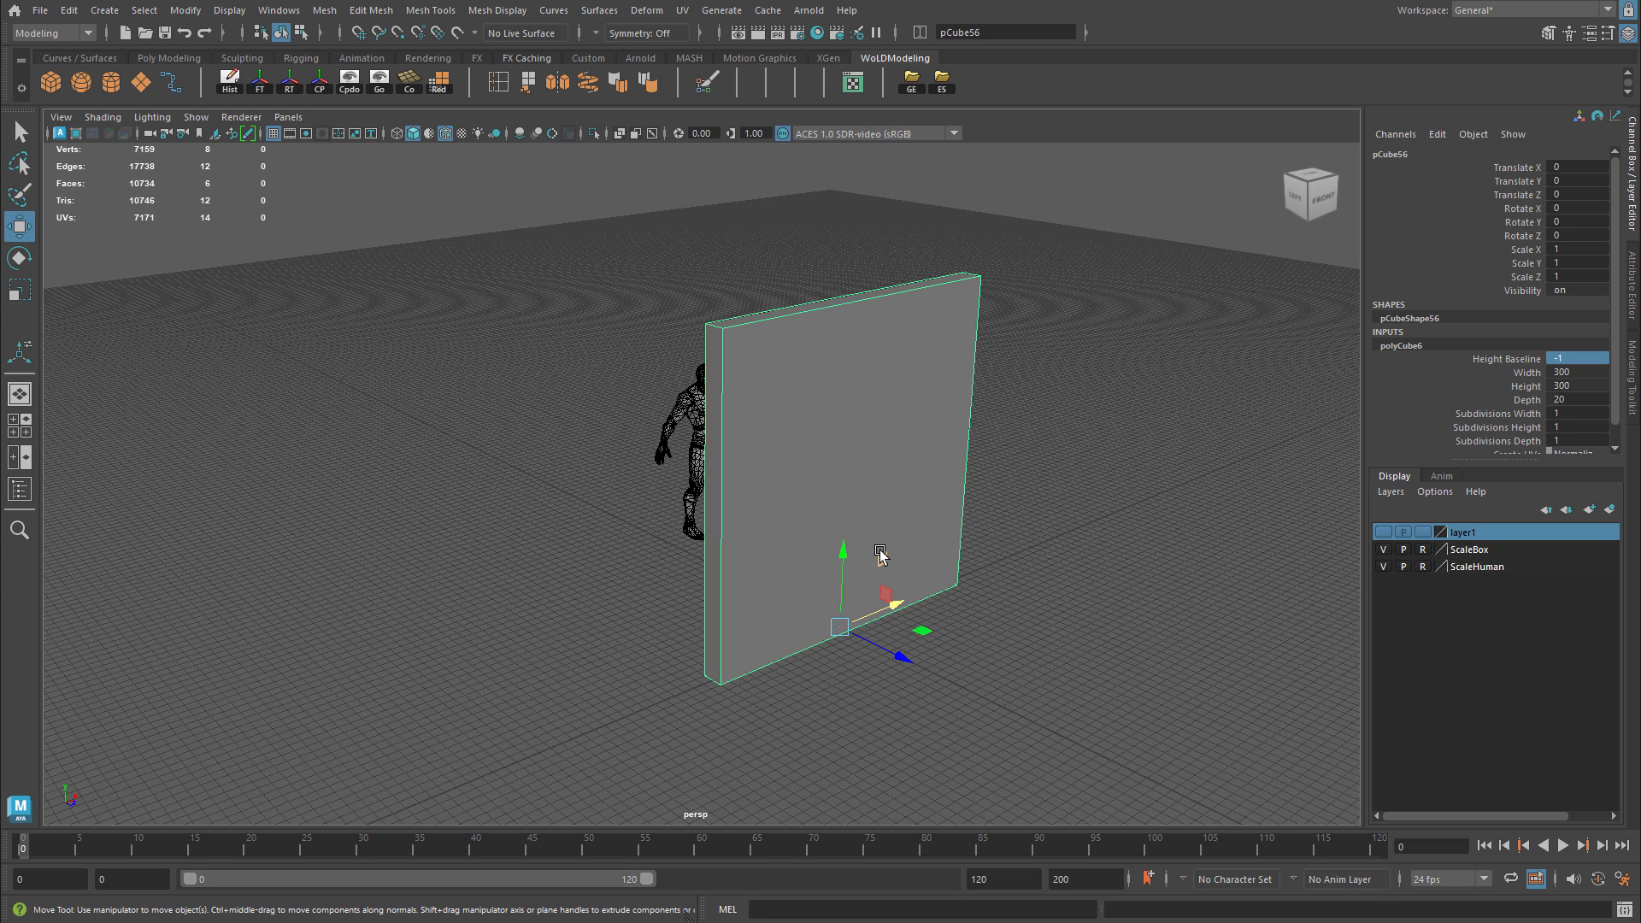
{"action": "left_click_drag", "start_coordinate": [880, 555], "coordinate": [982, 558], "text": "alt"}
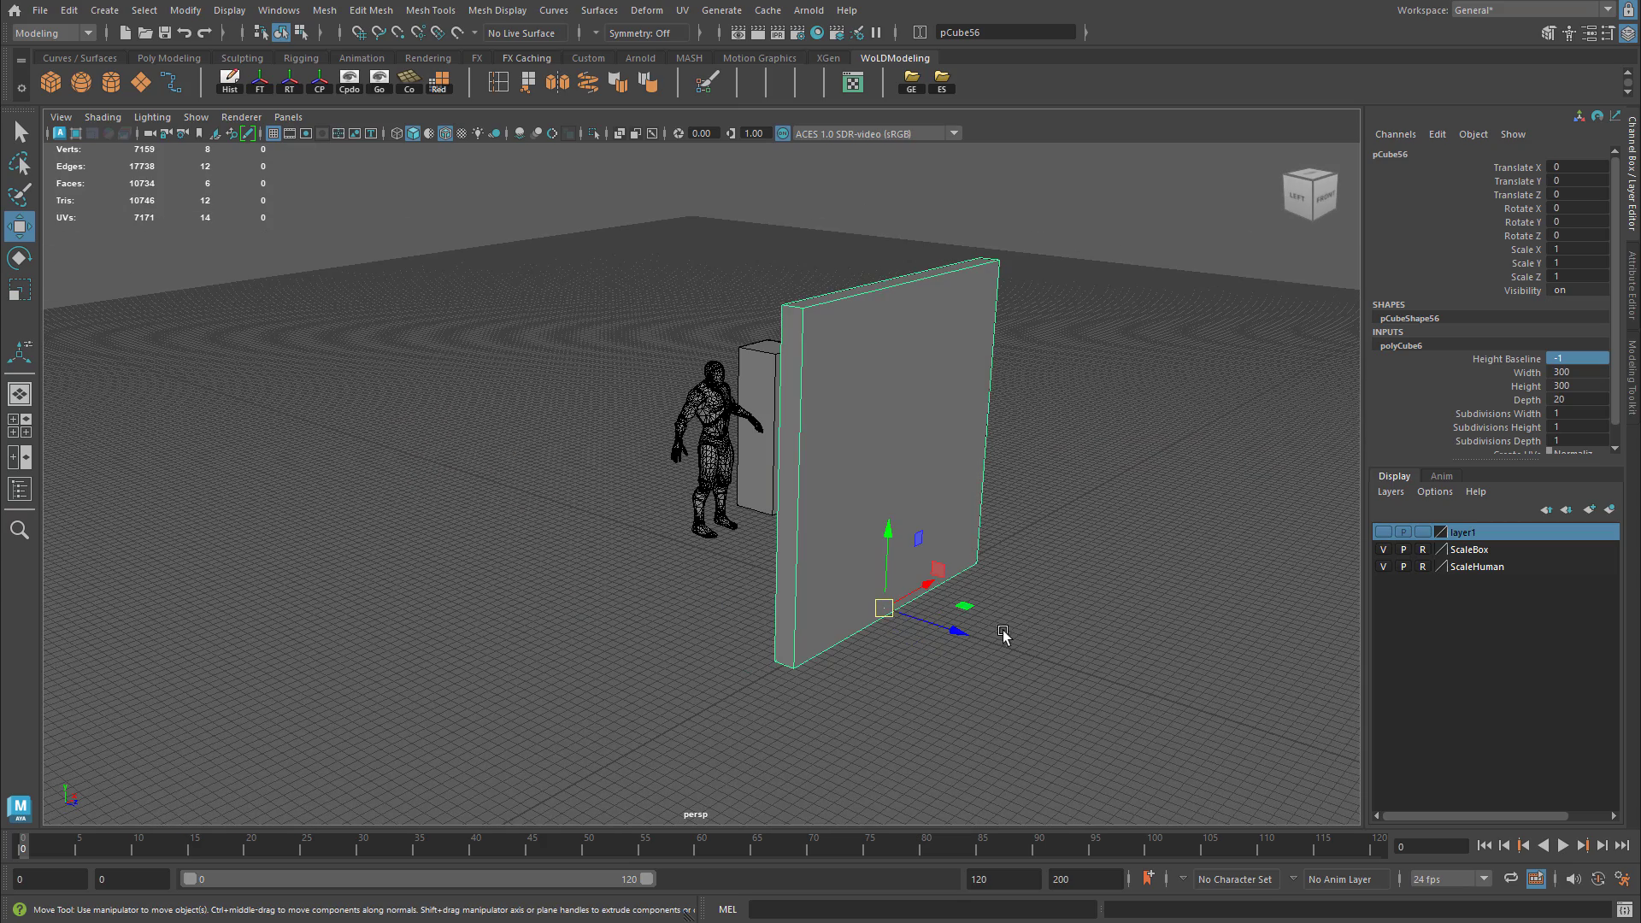
{"action": "left_click_drag", "start_coordinate": [1003, 633], "coordinate": [940, 636], "text": "alt"}
{"action": "left_click_drag", "start_coordinate": [745, 708], "coordinate": [490, 521], "text": "alt"}
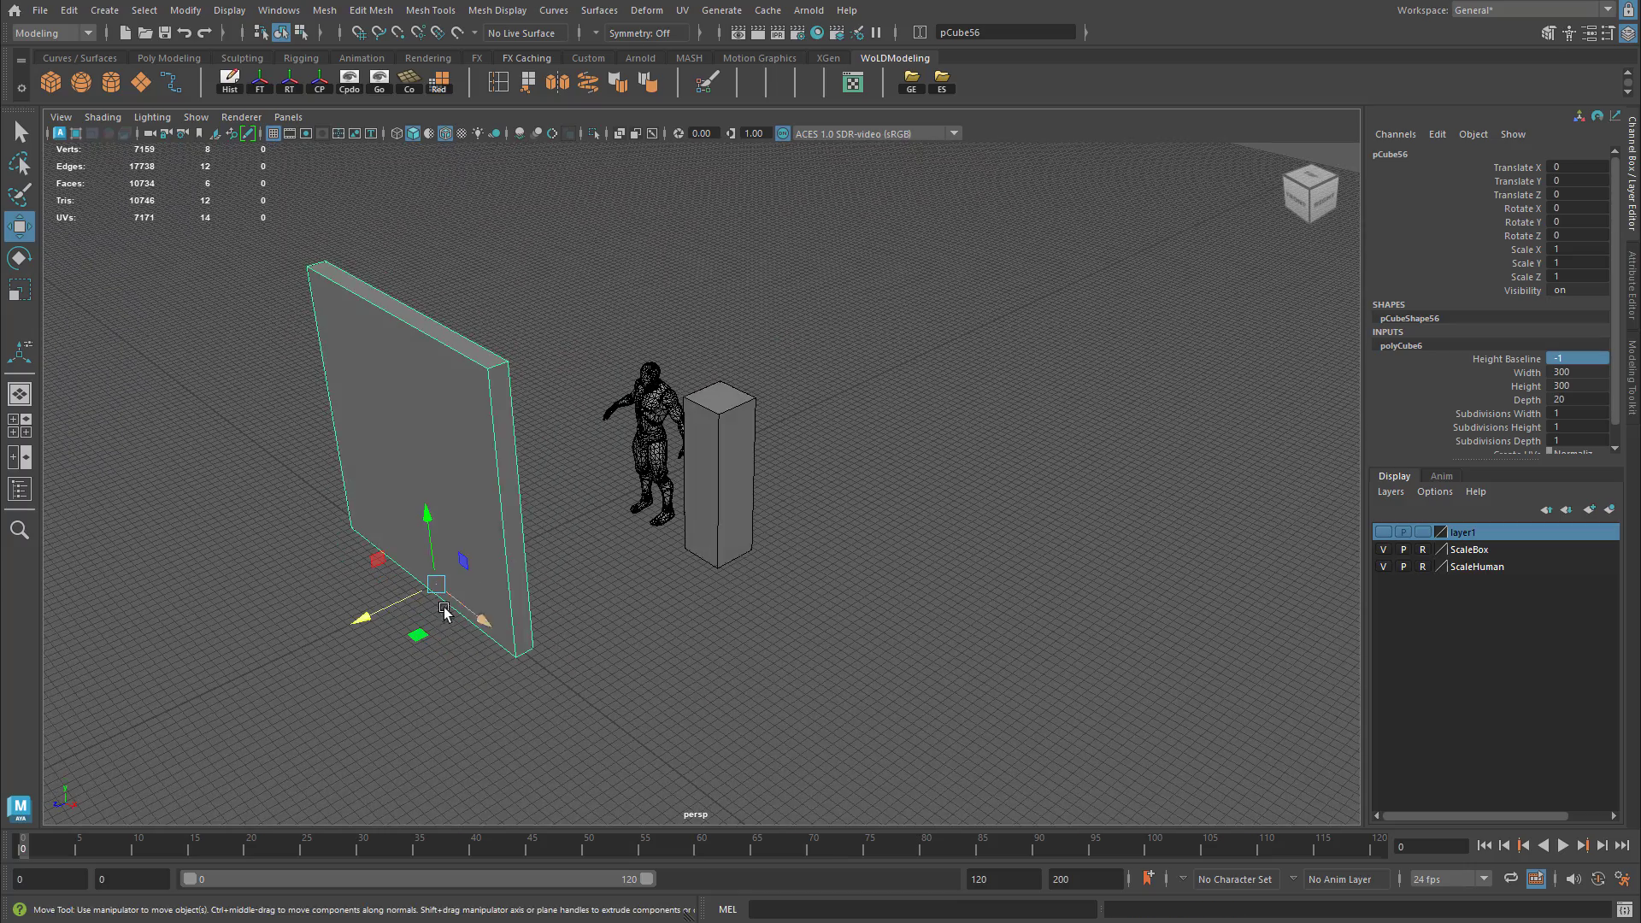
{"action": "middle_click_drag", "start_coordinate": [447, 610], "coordinate": [538, 591], "text": "alt"}
{"action": "left_click_drag", "start_coordinate": [481, 599], "coordinate": [616, 563]}
{"action": "key", "text": "ctrl+z"}
{"action": "key", "text": "ctrl+d"}
{"action": "left_click_drag", "start_coordinate": [731, 637], "coordinate": [1055, 589]}
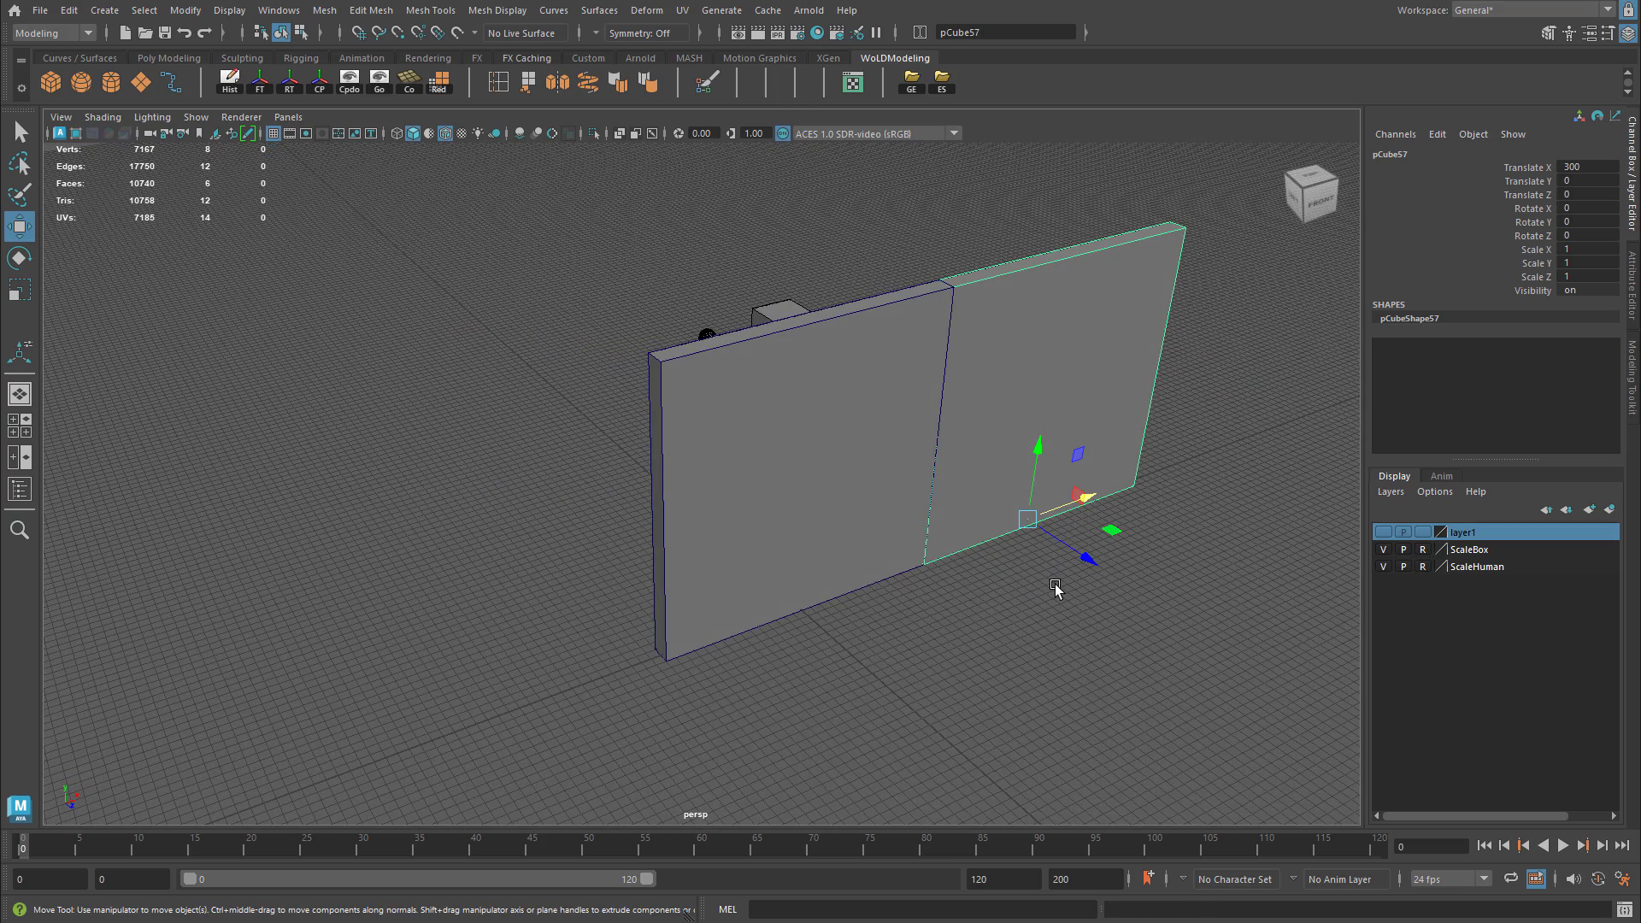
Check the original wall's polyCube dimensions, then switch to Unreal Editor and view the position grid snap values.
{"action": "left_click", "coordinate": [851, 377]}
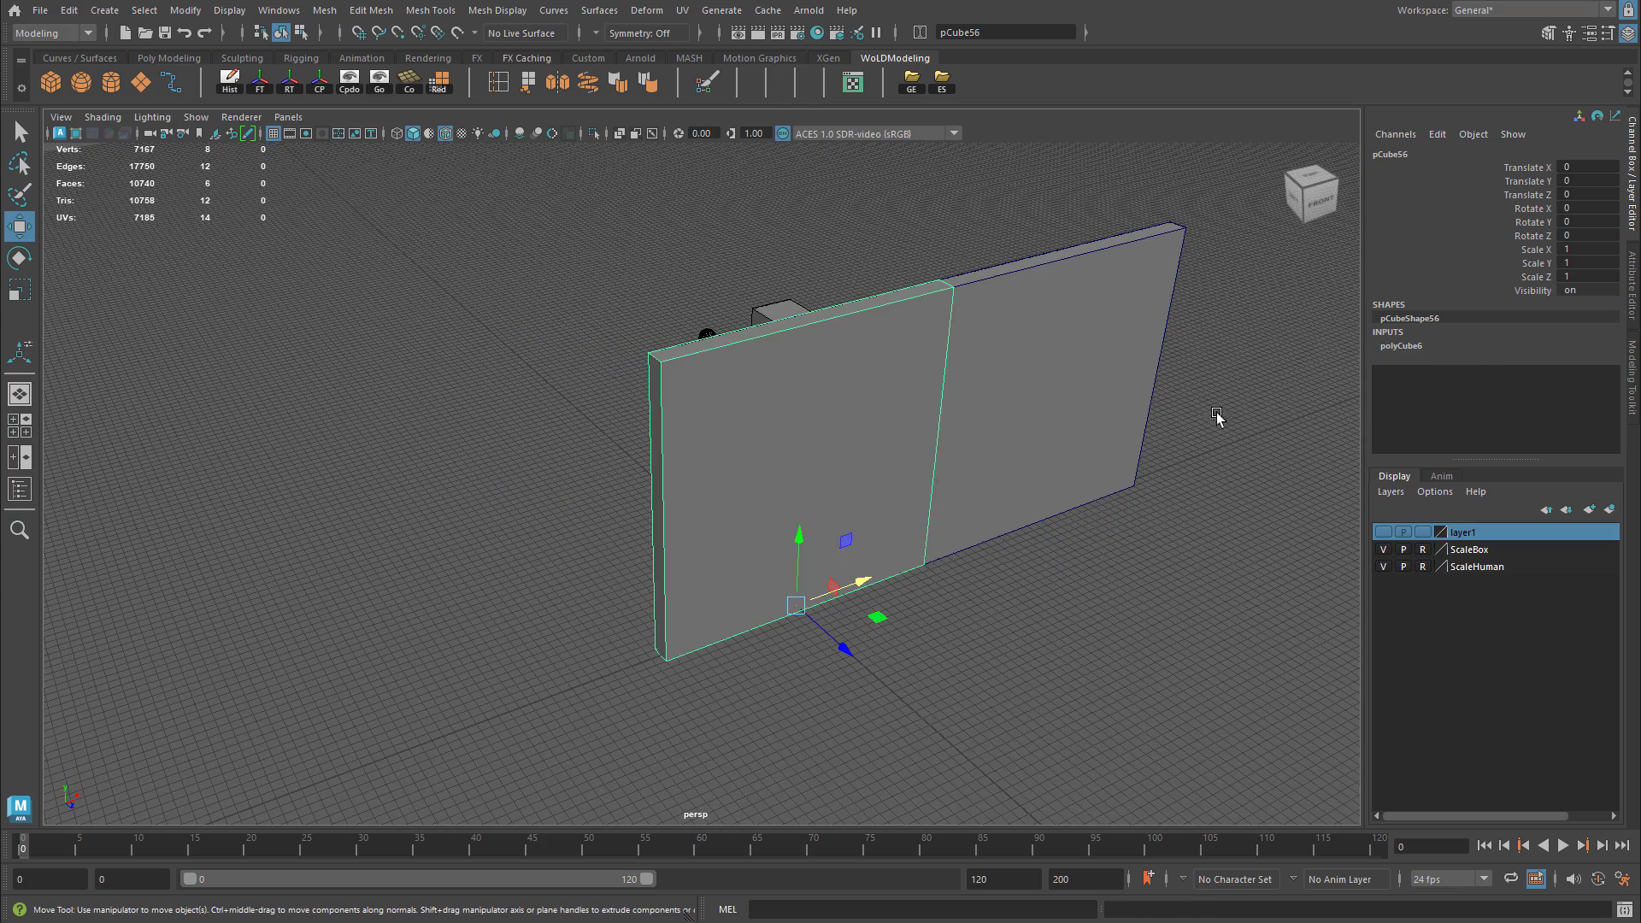
{"action": "left_click", "coordinate": [1406, 346]}
{"action": "left_click", "coordinate": [1578, 385]}
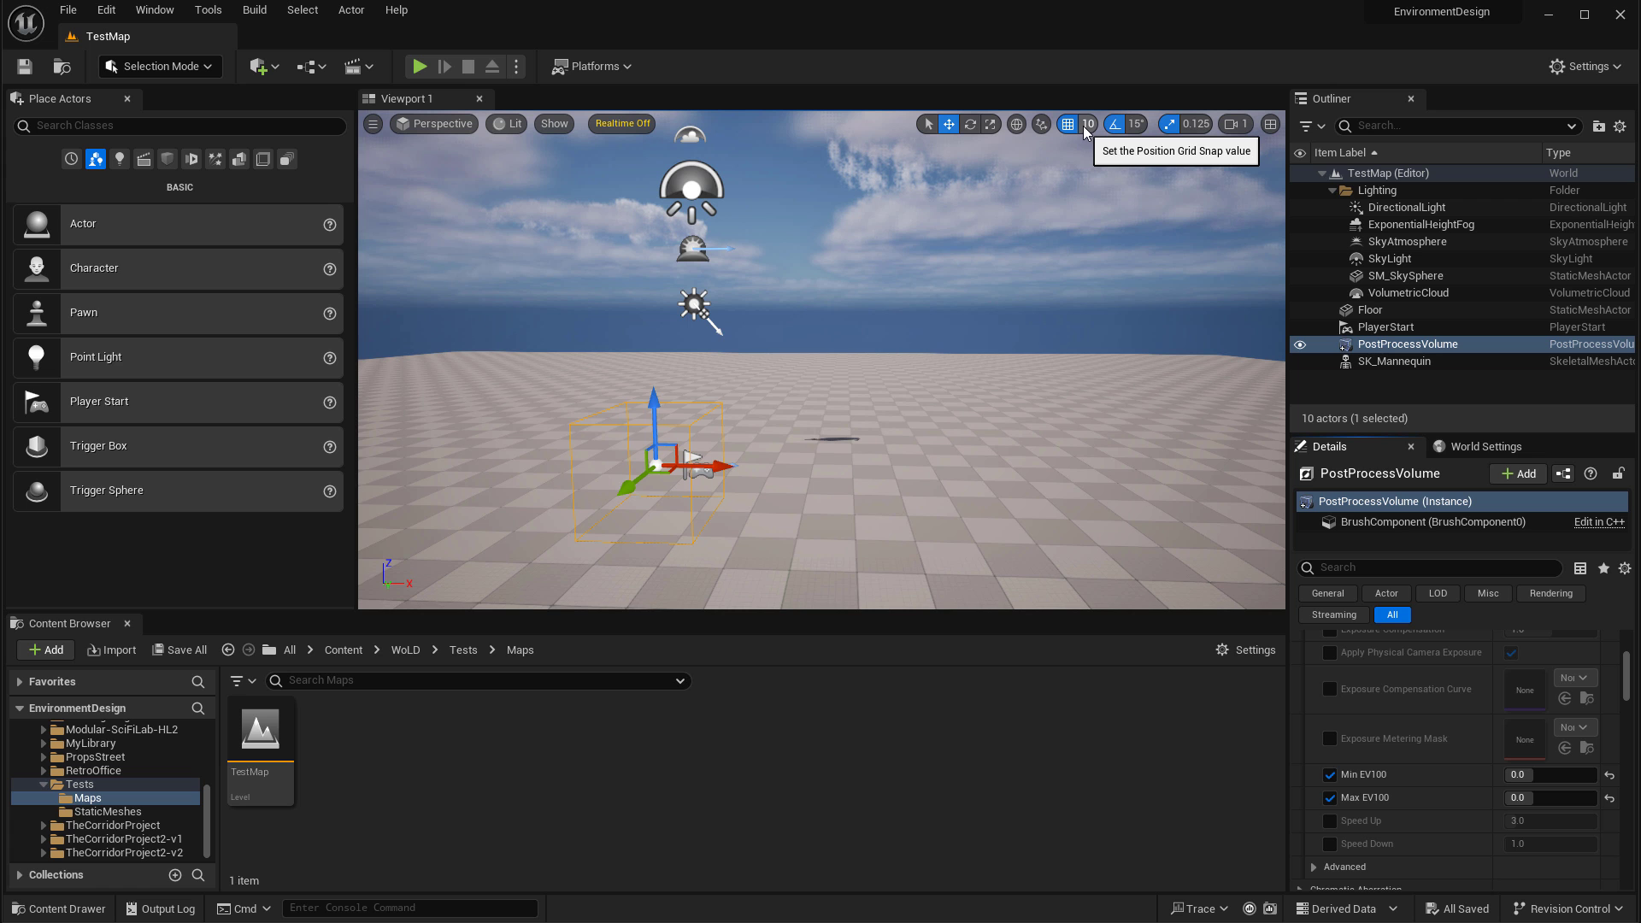
{"action": "left_click", "coordinate": [1087, 124]}
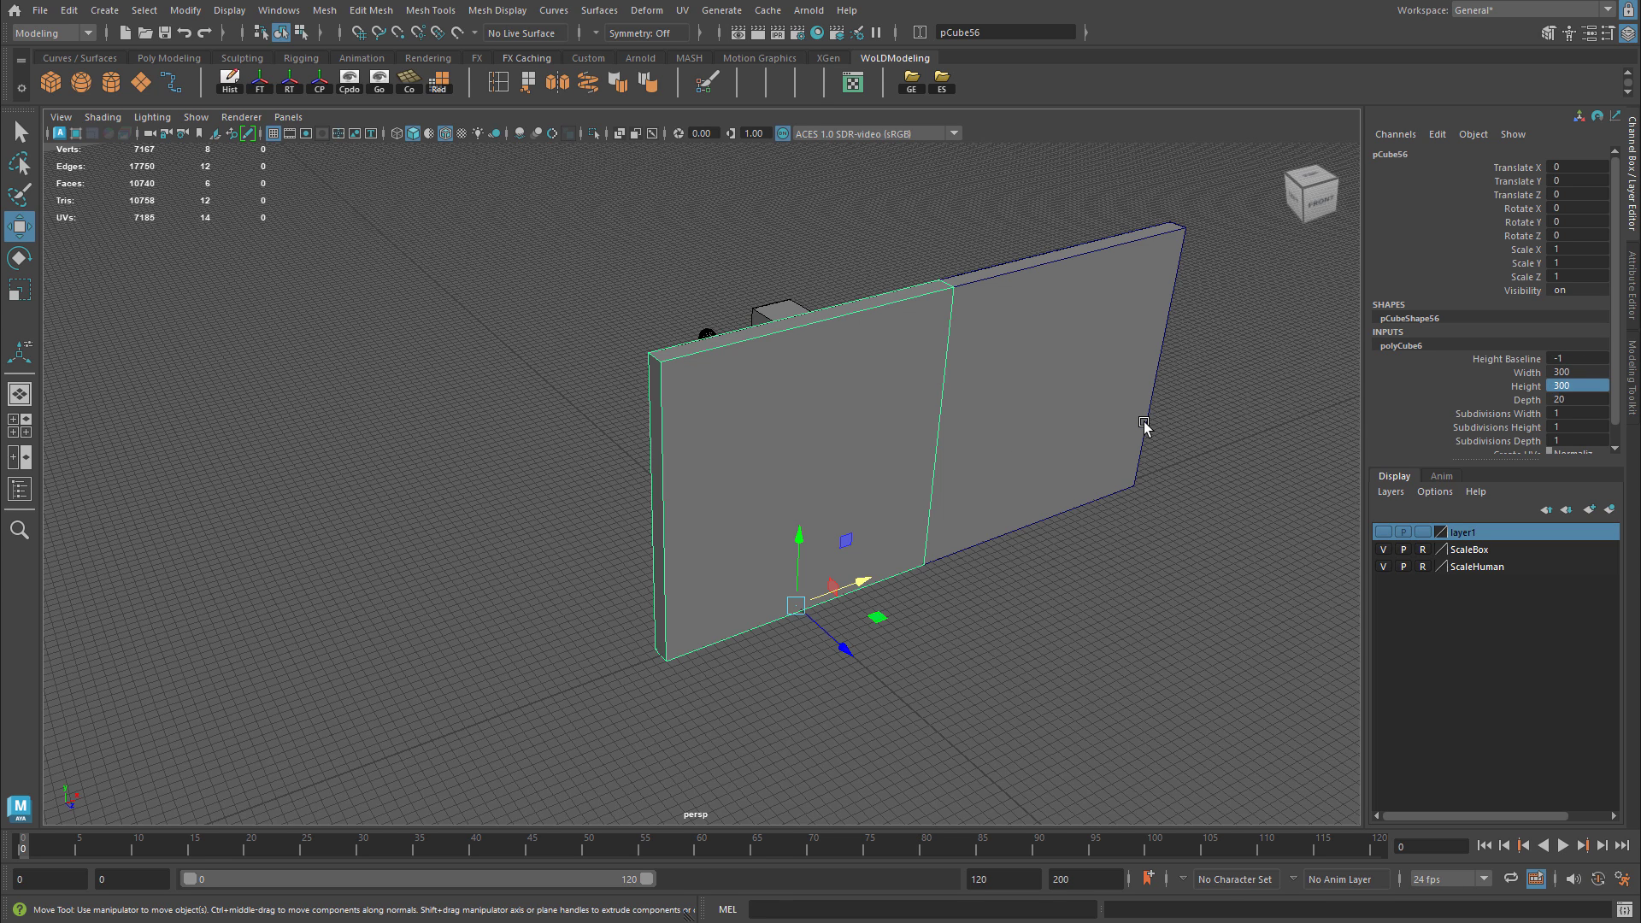
Back in Maya, examine both wall segments from the front and side against the human scale figure.
{"action": "middle_click_drag", "start_coordinate": [1032, 351], "coordinate": [1109, 381], "text": "alt"}
{"action": "left_click_drag", "start_coordinate": [1109, 381], "coordinate": [1254, 332], "text": "alt"}
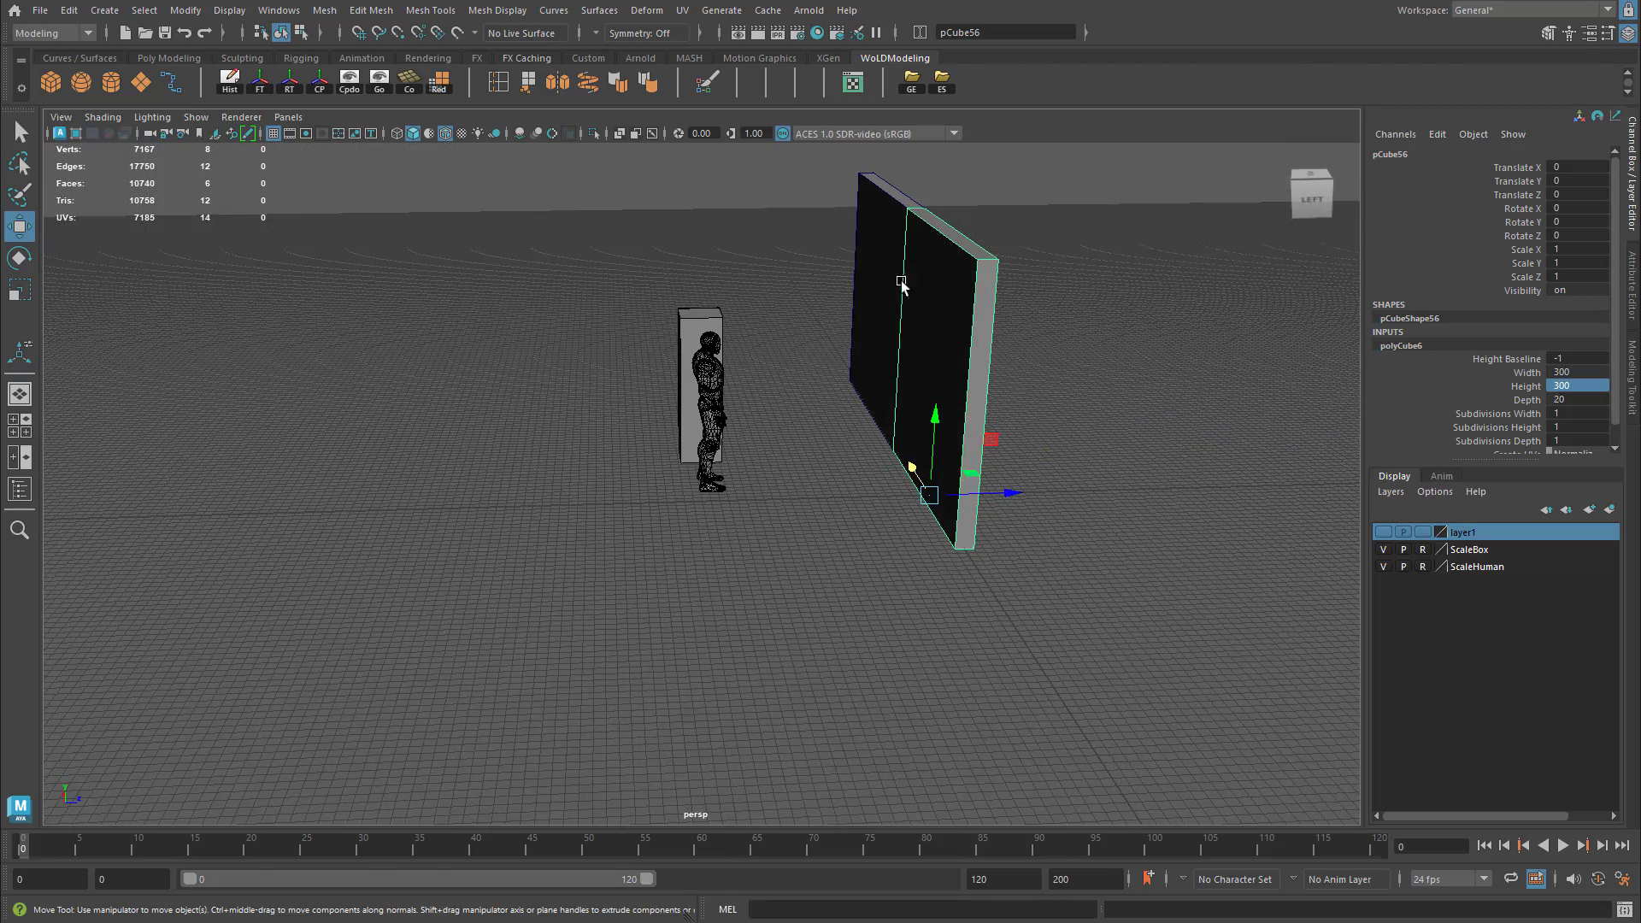
{"action": "left_click_drag", "start_coordinate": [1076, 314], "coordinate": [906, 321], "text": "alt"}
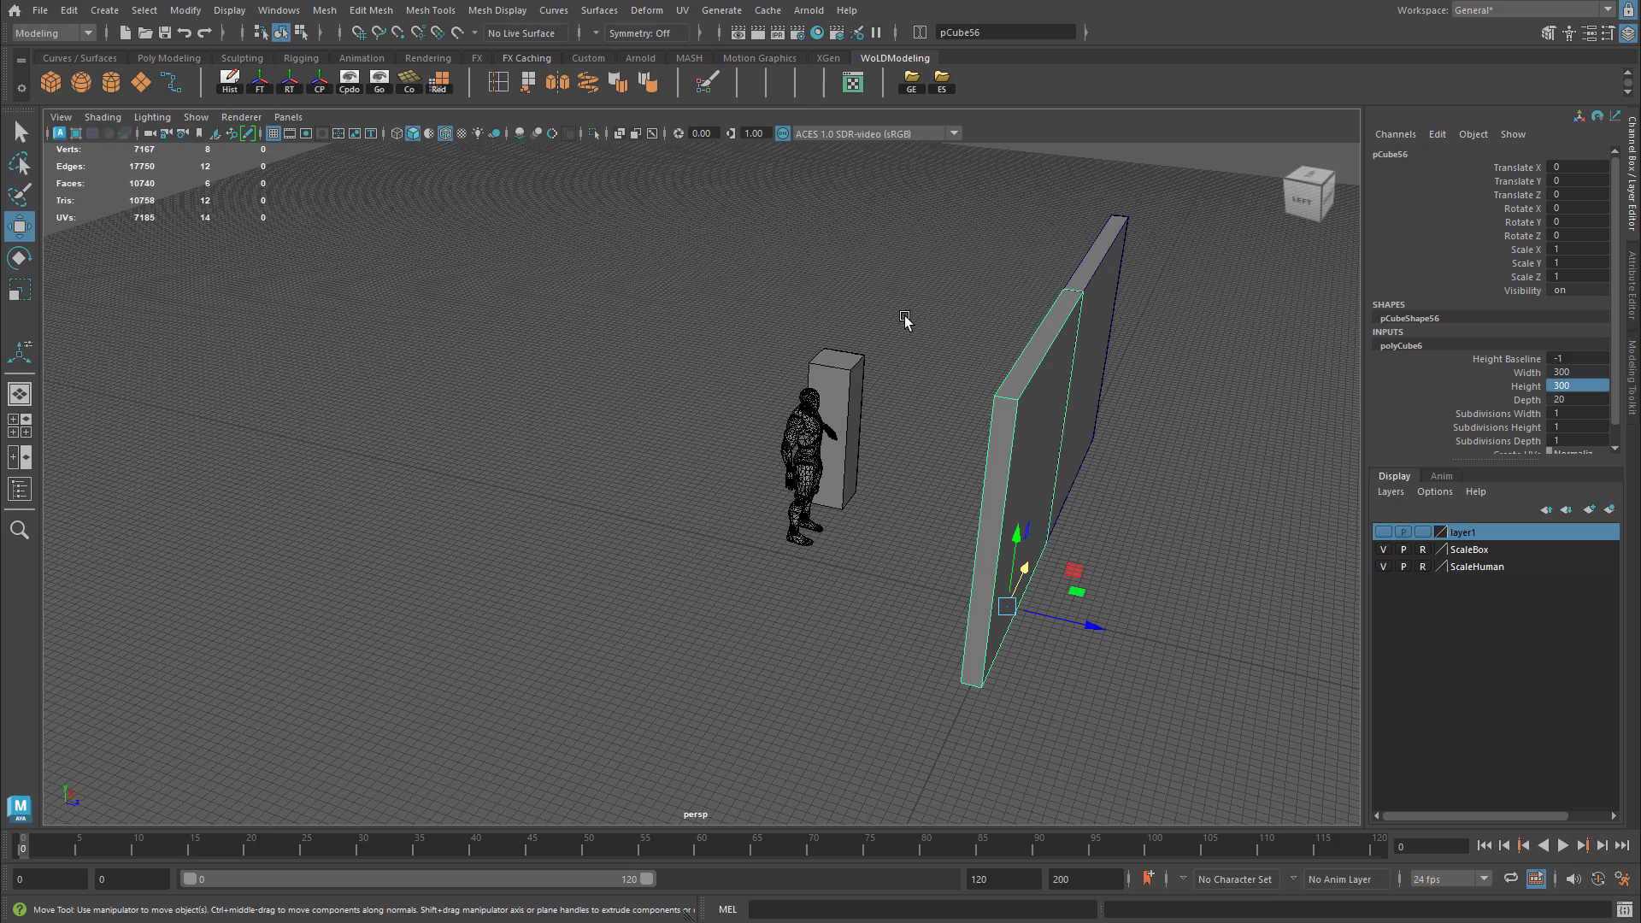
{"action": "left_click_drag", "start_coordinate": [906, 322], "coordinate": [960, 452], "text": "alt"}
{"action": "key", "text": "shift+d"}
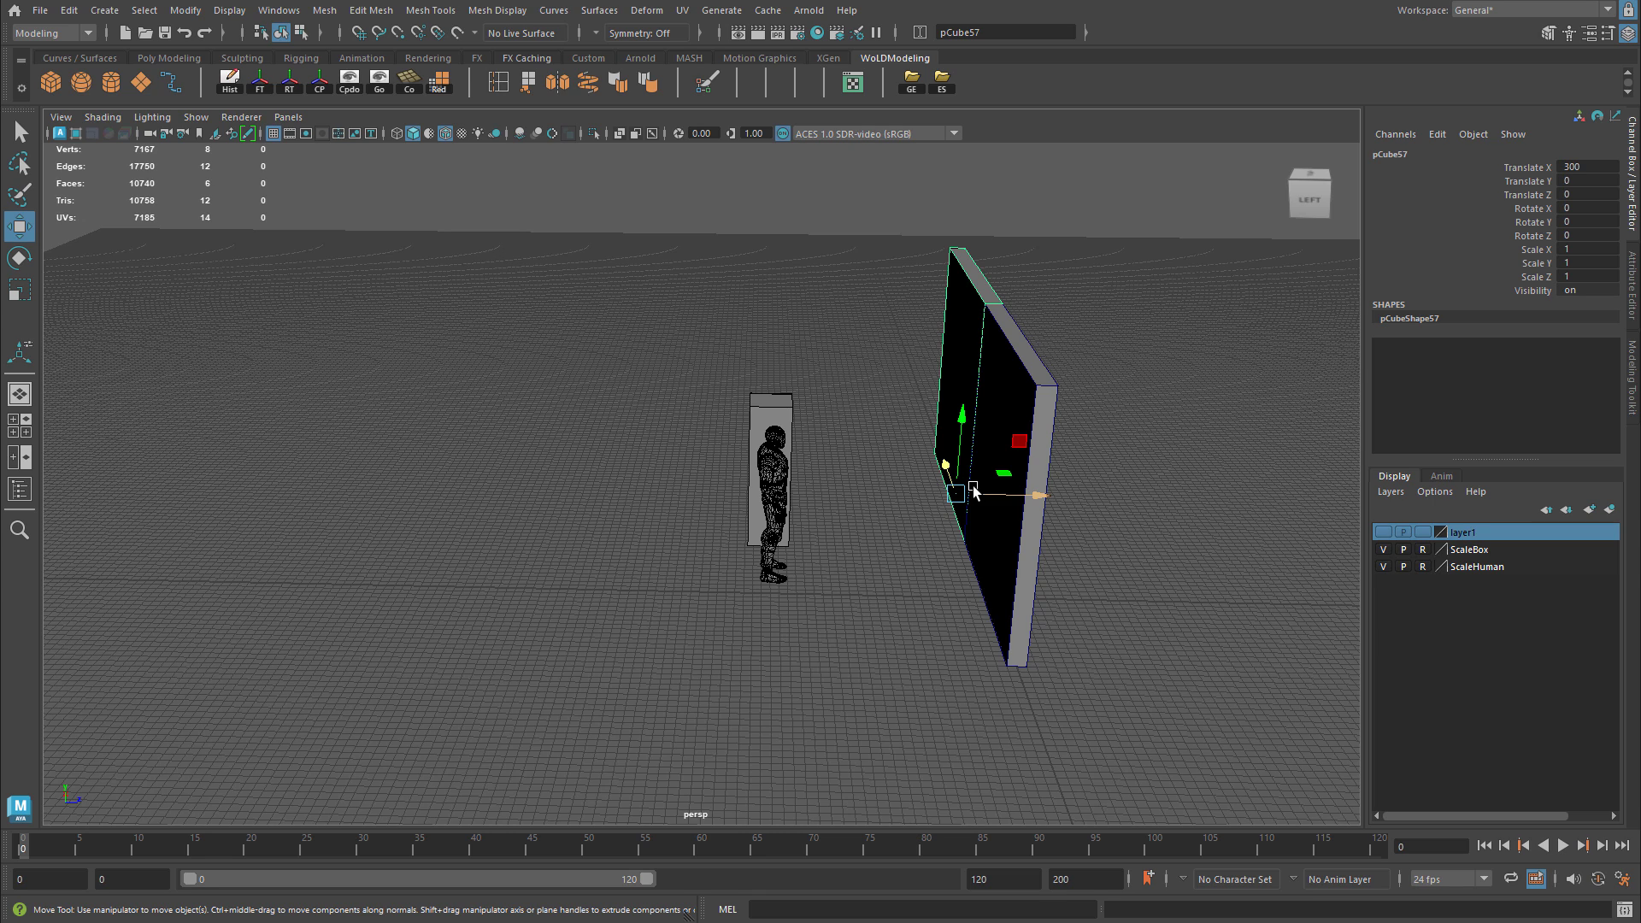
{"action": "left_click", "coordinate": [1024, 370]}
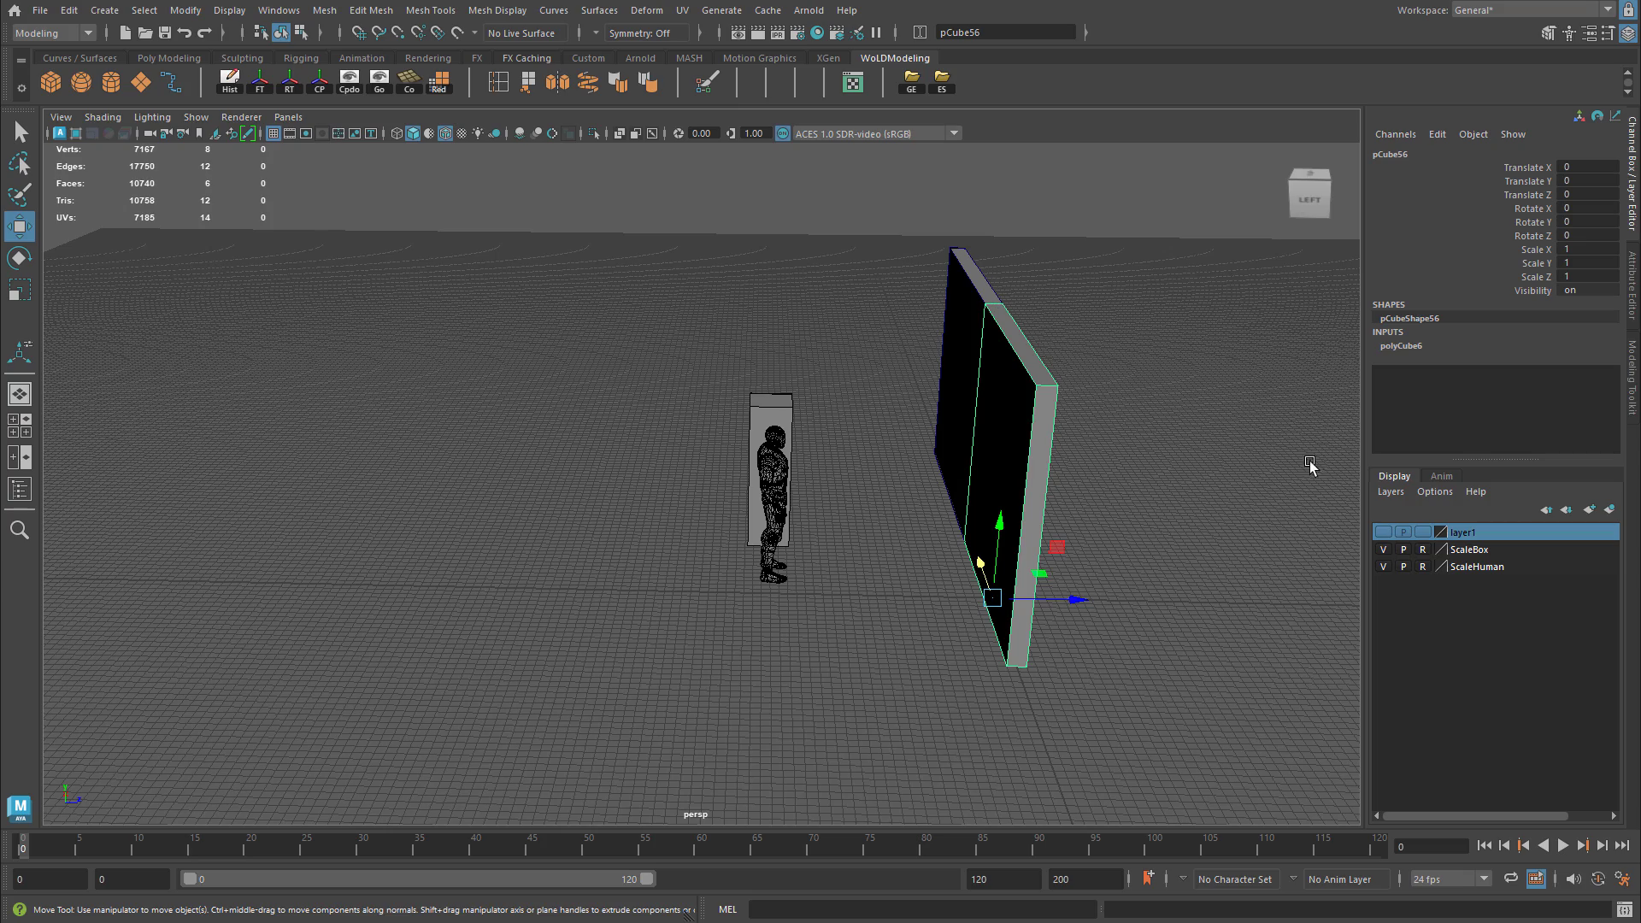
{"action": "left_click_drag", "start_coordinate": [1163, 424], "coordinate": [923, 450], "text": "alt"}
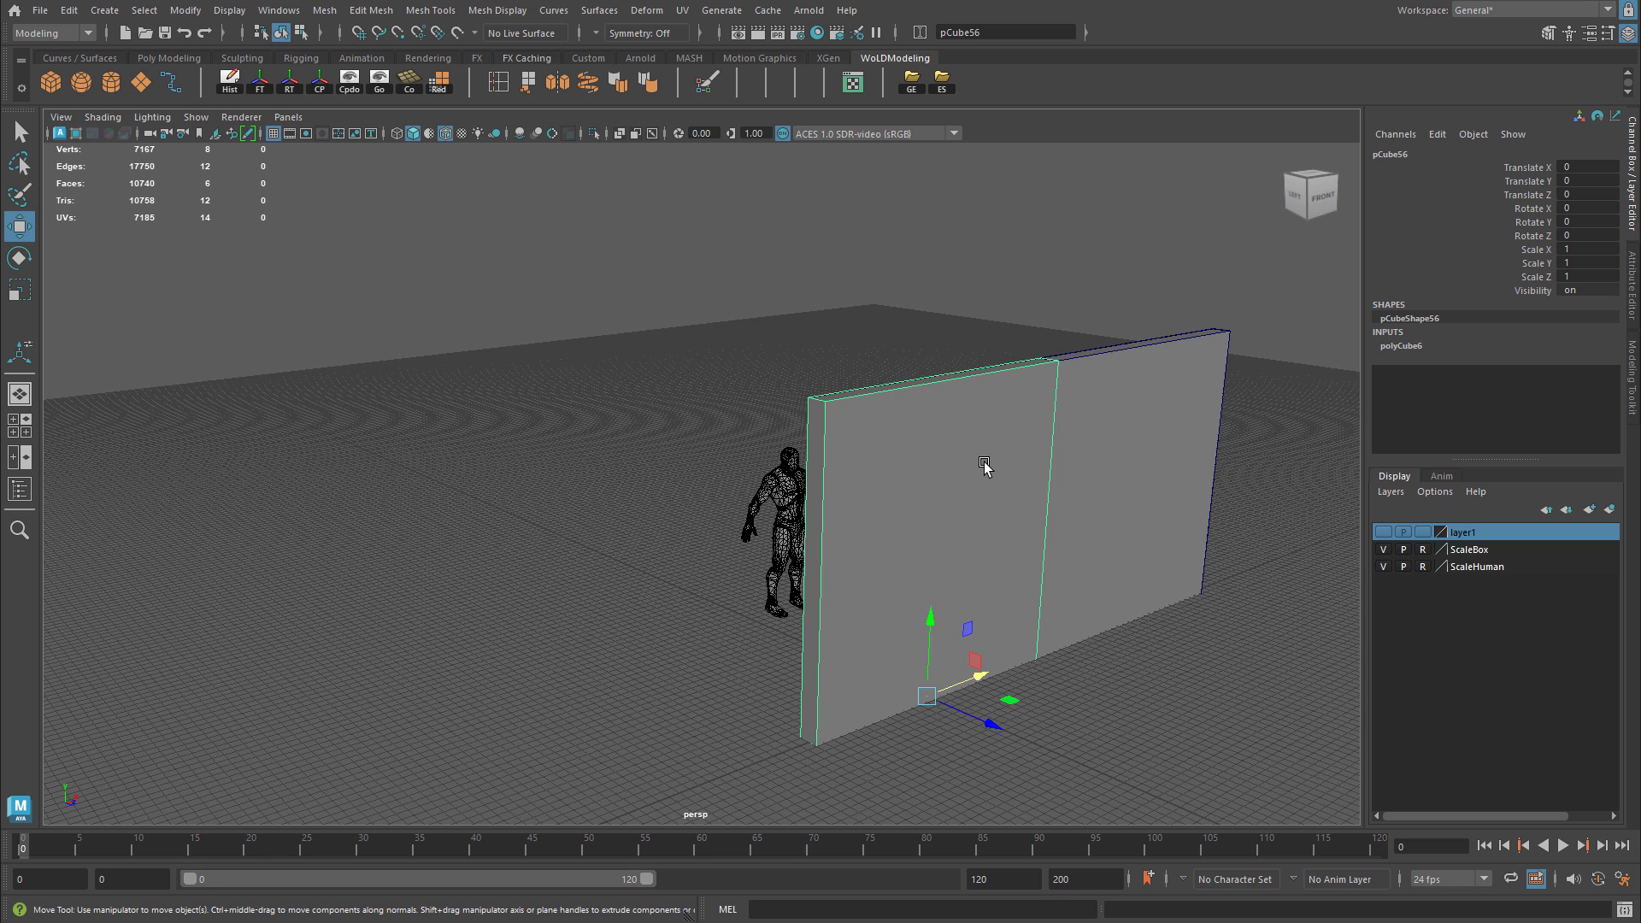
{"action": "right_click_drag", "start_coordinate": [984, 464], "coordinate": [560, 256], "text": "alt"}
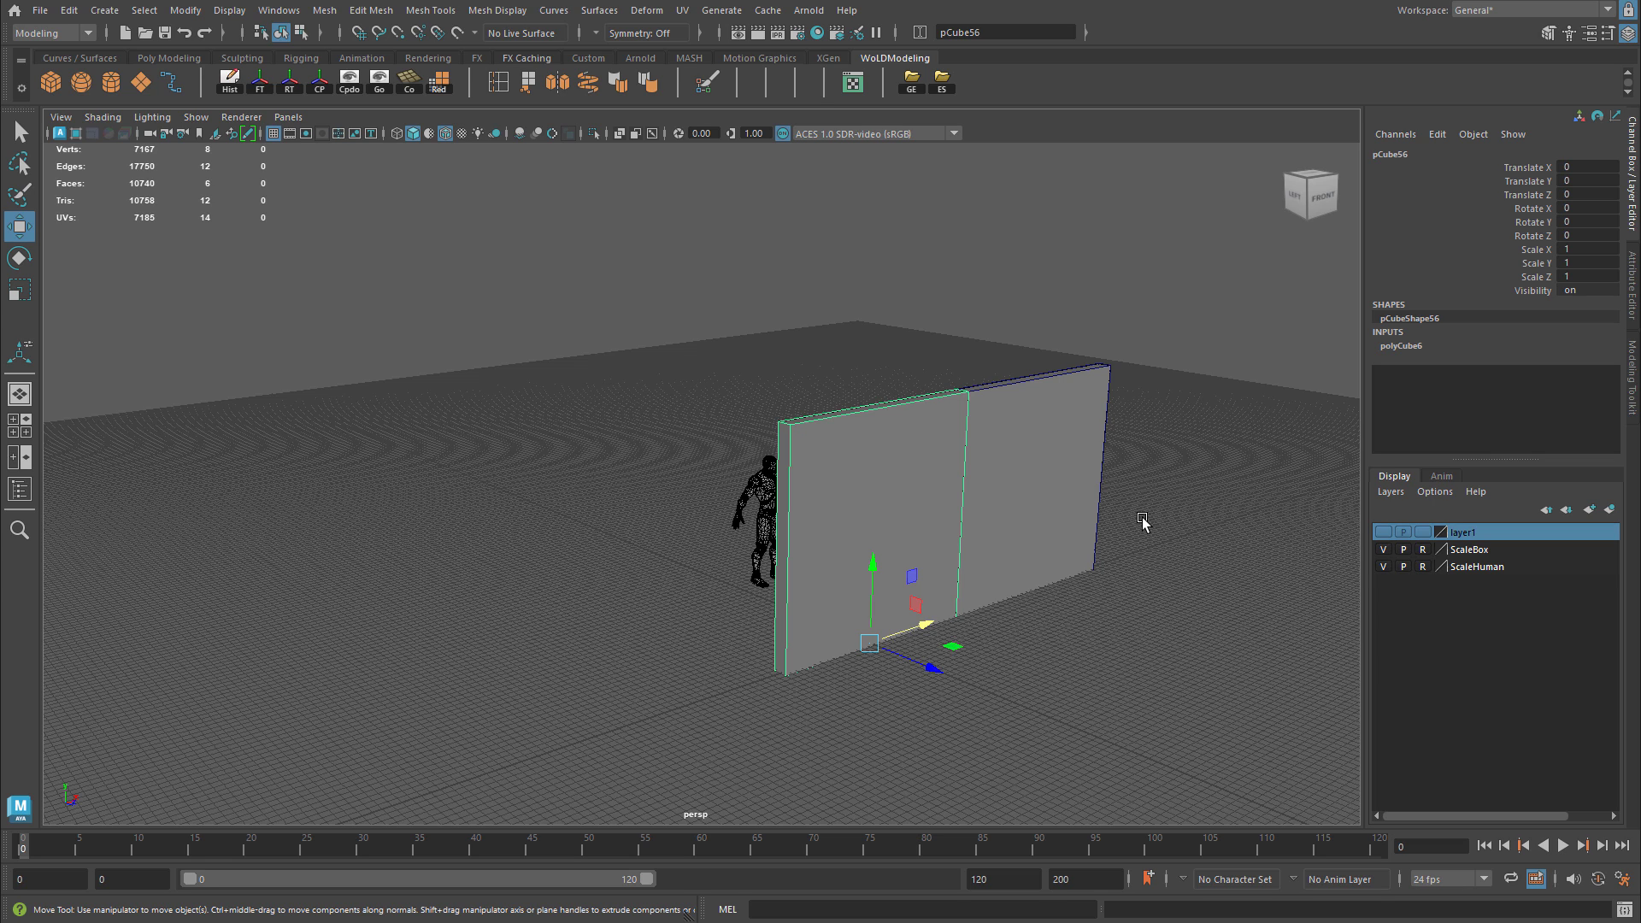
{"action": "left_click_drag", "start_coordinate": [1142, 522], "coordinate": [1009, 592], "text": "alt"}
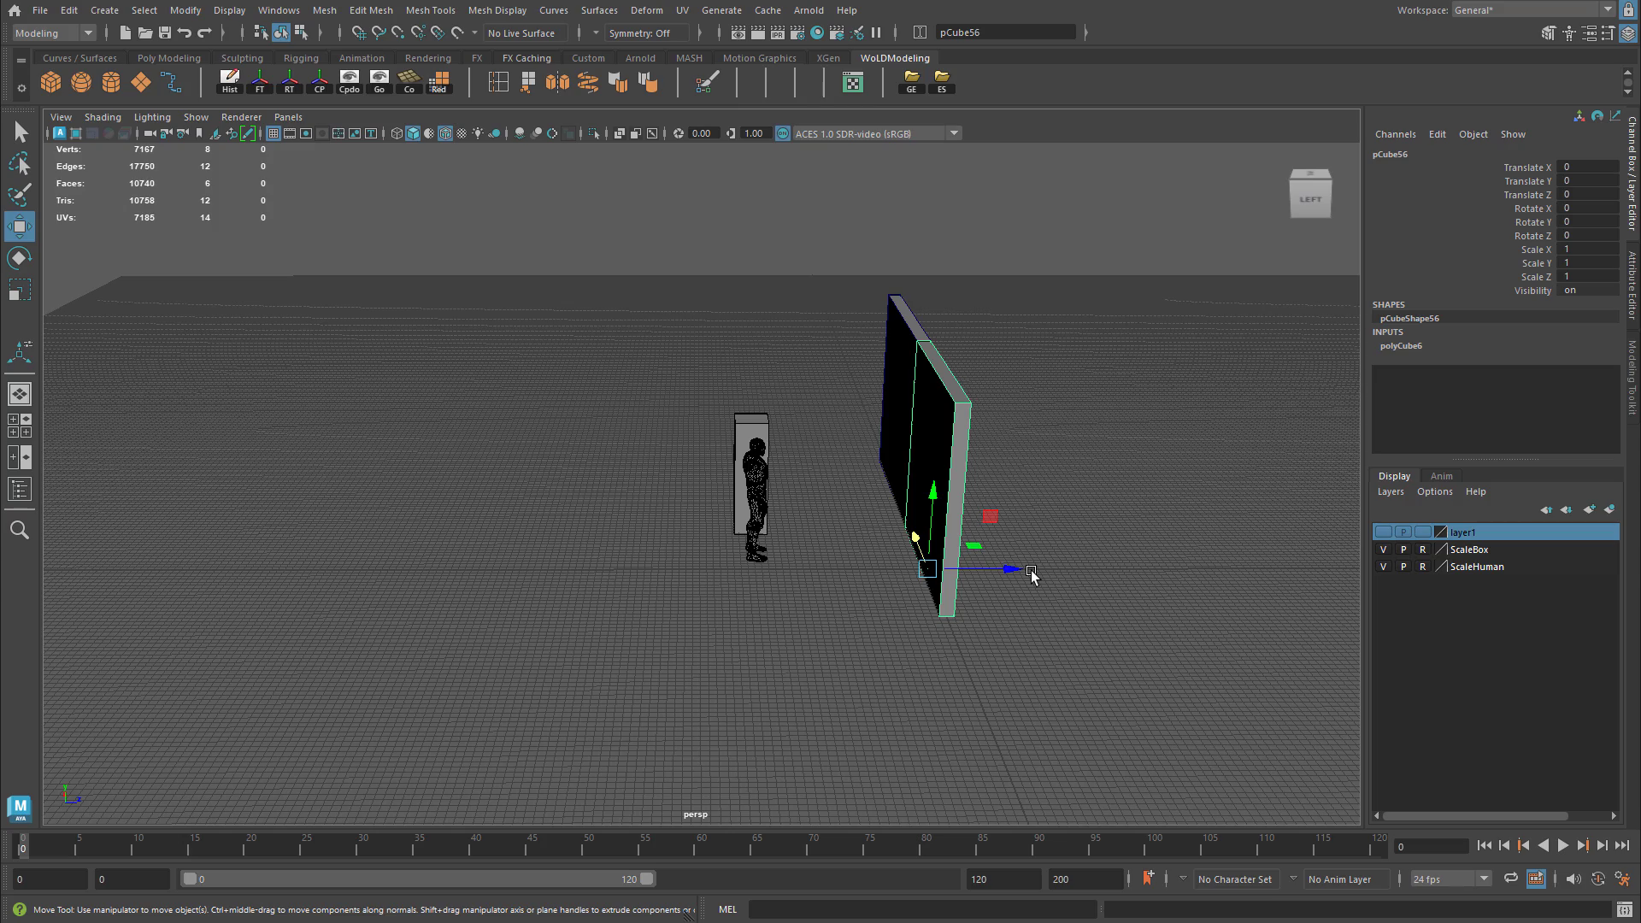
{"action": "scroll", "coordinate": [1031, 574], "scroll_direction": "up", "scroll_amount": 4}
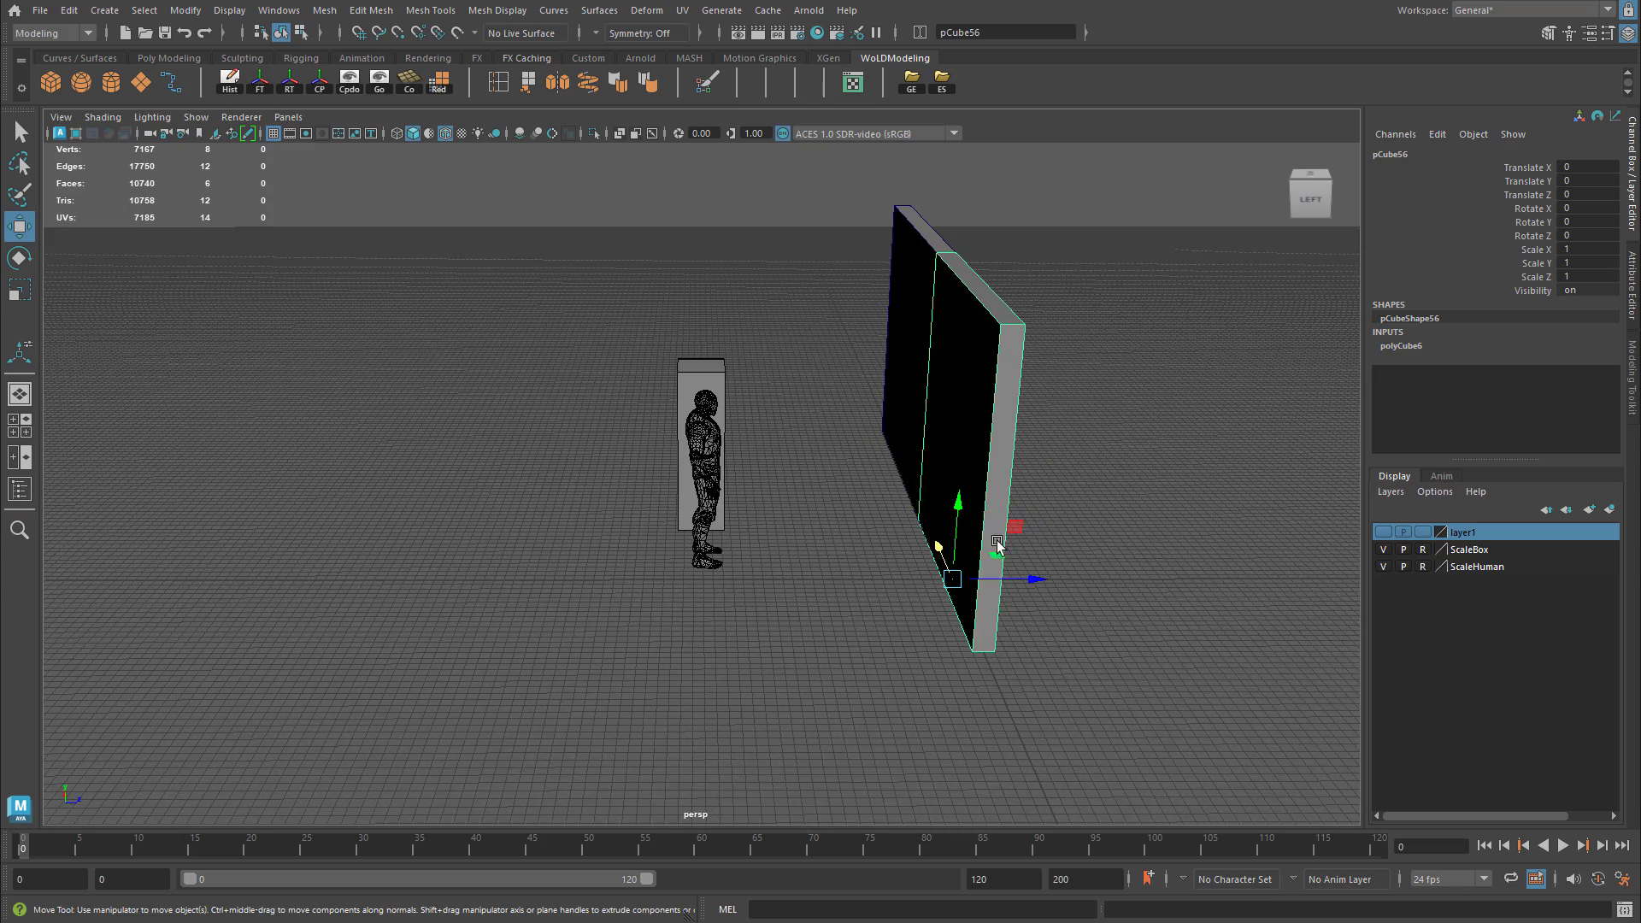
{"action": "mouse_move", "coordinate": [1007, 544]}
{"action": "left_mouse_down", "text": "alt"}
{"action": "mouse_move", "coordinate": [959, 560]}
{"action": "mouse_move", "coordinate": [1024, 554]}
{"action": "left_mouse_up", "text": "alt"}
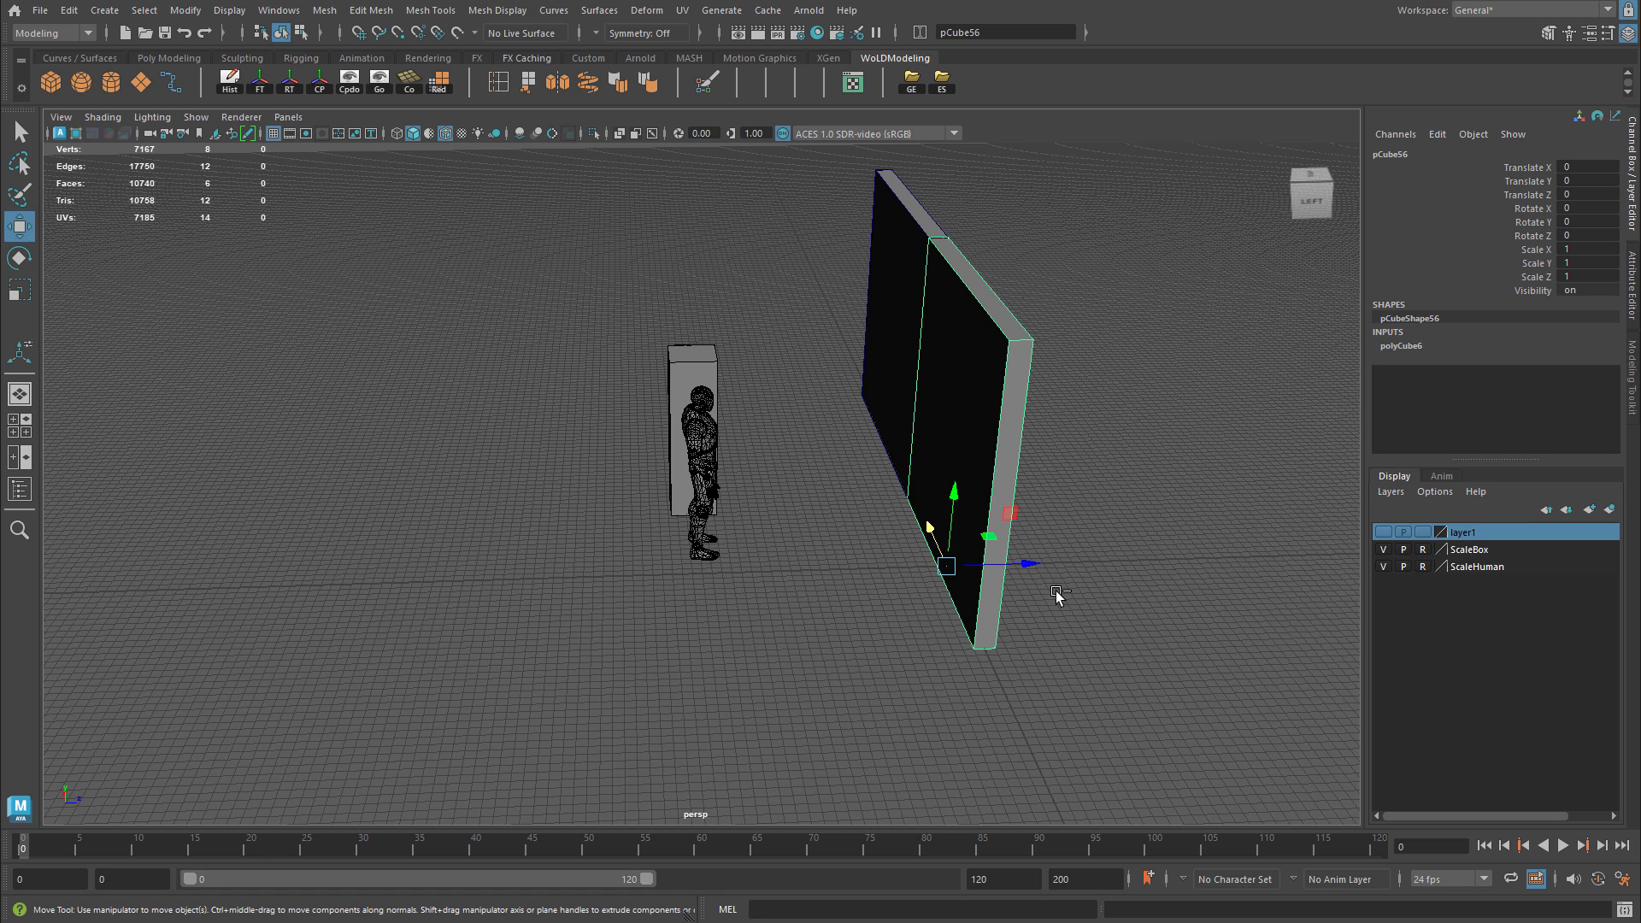
Duplicate the original wall and rotate the copy -90 degrees around X to lie flat as a floor.
{"action": "key", "text": "ctrl+d"}
{"action": "key", "text": "e"}
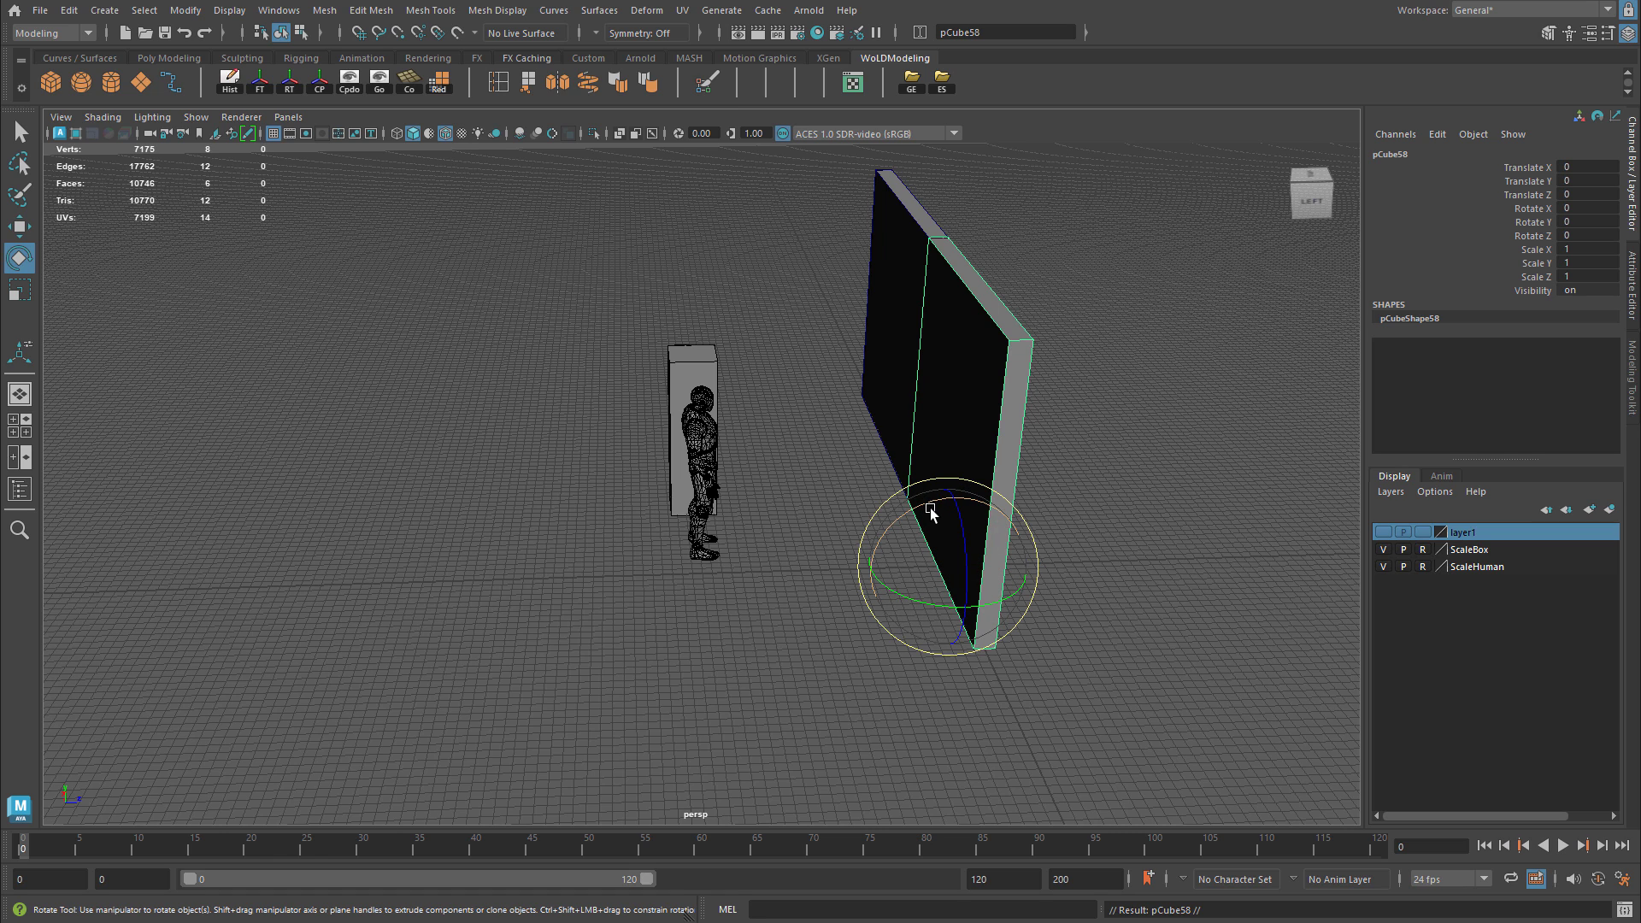
{"action": "left_click_drag", "start_coordinate": [930, 509], "coordinate": [813, 551]}
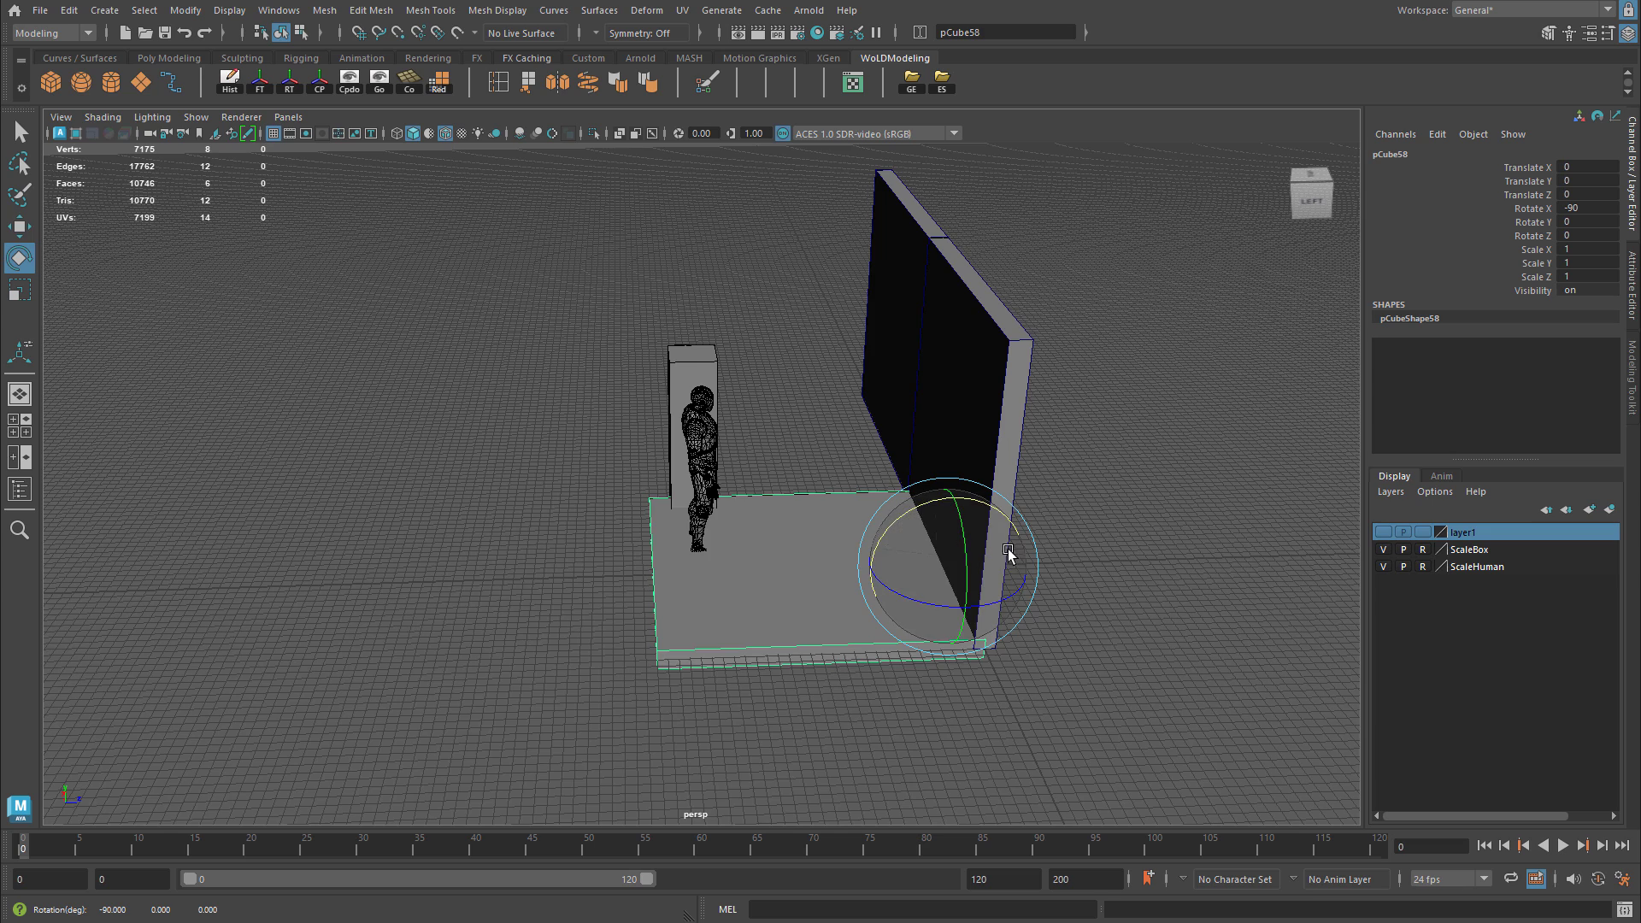
Grid-snap the floor piece down and into alignment with the base of the wall.
{"action": "middle_click_drag", "start_coordinate": [1008, 550], "coordinate": [967, 502], "text": "alt"}
{"action": "key", "text": "w"}
{"action": "key", "text": "x"}
{"action": "left_click_drag", "start_coordinate": [911, 498], "coordinate": [903, 537]}
Duplicate the floor piece and place the copy end to end with it at Translate Z -310.
{"action": "mouse_move", "coordinate": [844, 462]}
{"action": "left_mouse_down", "text": "alt"}
{"action": "mouse_move", "coordinate": [981, 473]}
{"action": "mouse_move", "coordinate": [845, 466]}
{"action": "left_mouse_up", "text": "alt"}
{"action": "key", "text": "ctrl+d"}
{"action": "left_click_drag", "start_coordinate": [953, 531], "coordinate": [606, 547]}
{"action": "middle_click_drag", "start_coordinate": [792, 556], "coordinate": [907, 583], "text": "alt"}
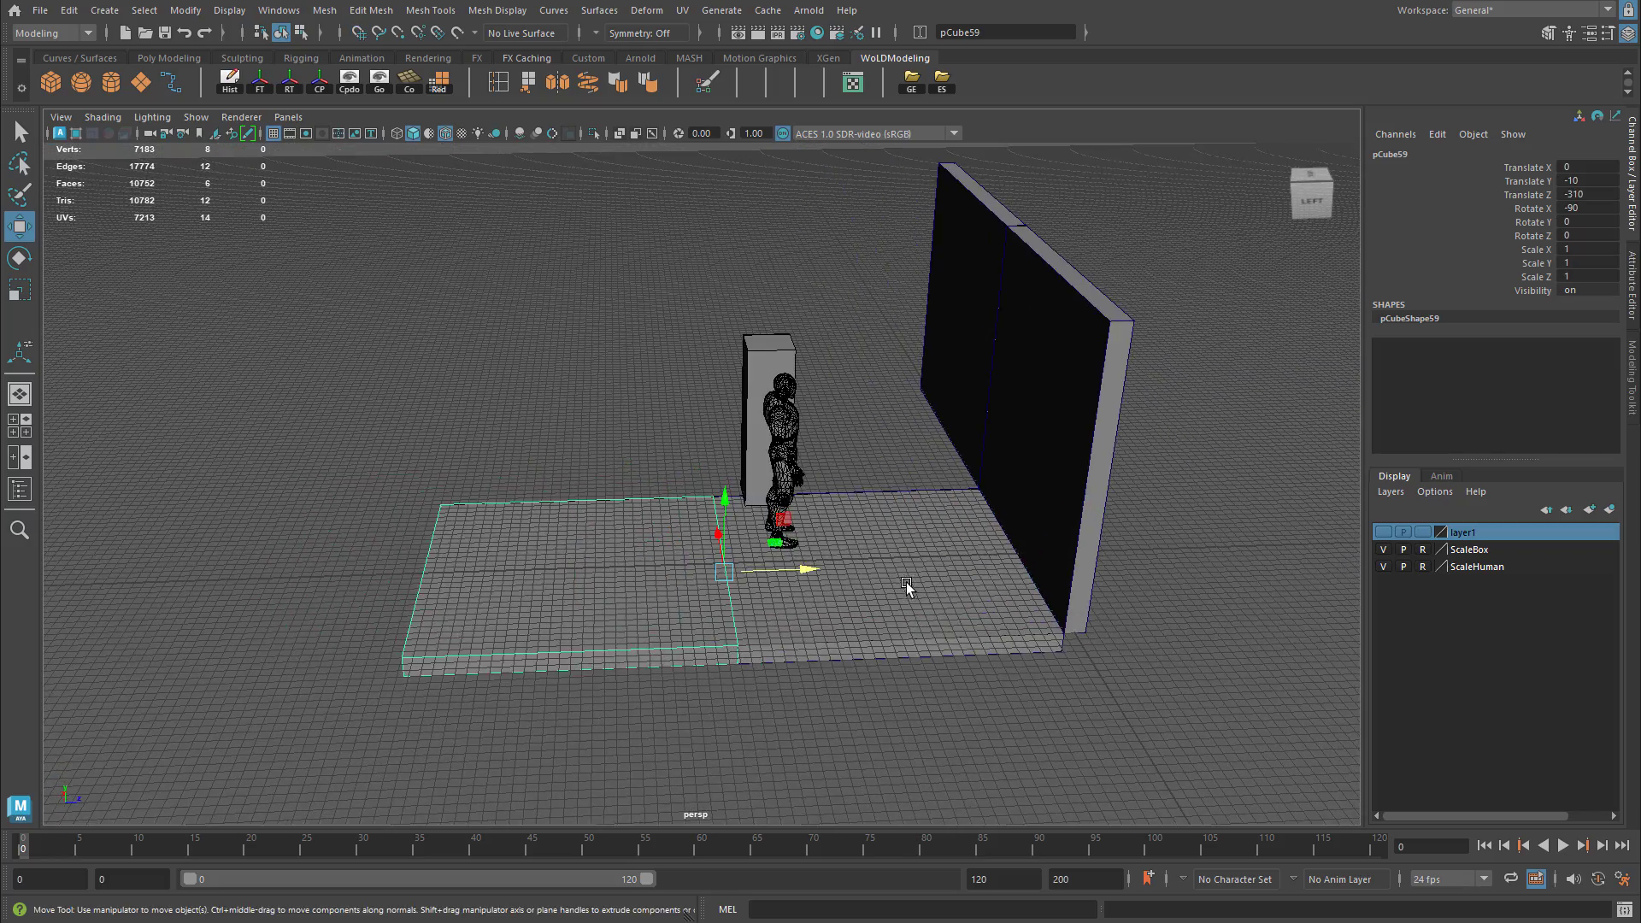
Duplicate the floor piece twice more and place the copies end to end, the last one at Translate Z -910.
{"action": "key", "text": "ctrl+d"}
{"action": "right_click_drag", "start_coordinate": [1058, 581], "coordinate": [804, 562], "text": "alt"}
{"action": "middle_click_drag", "start_coordinate": [804, 562], "coordinate": [505, 548]}
{"action": "left_click_drag", "start_coordinate": [504, 549], "coordinate": [769, 535], "text": "alt"}
{"action": "key", "text": "ctrl+d"}
{"action": "middle_click_drag", "start_coordinate": [651, 516], "coordinate": [903, 569]}
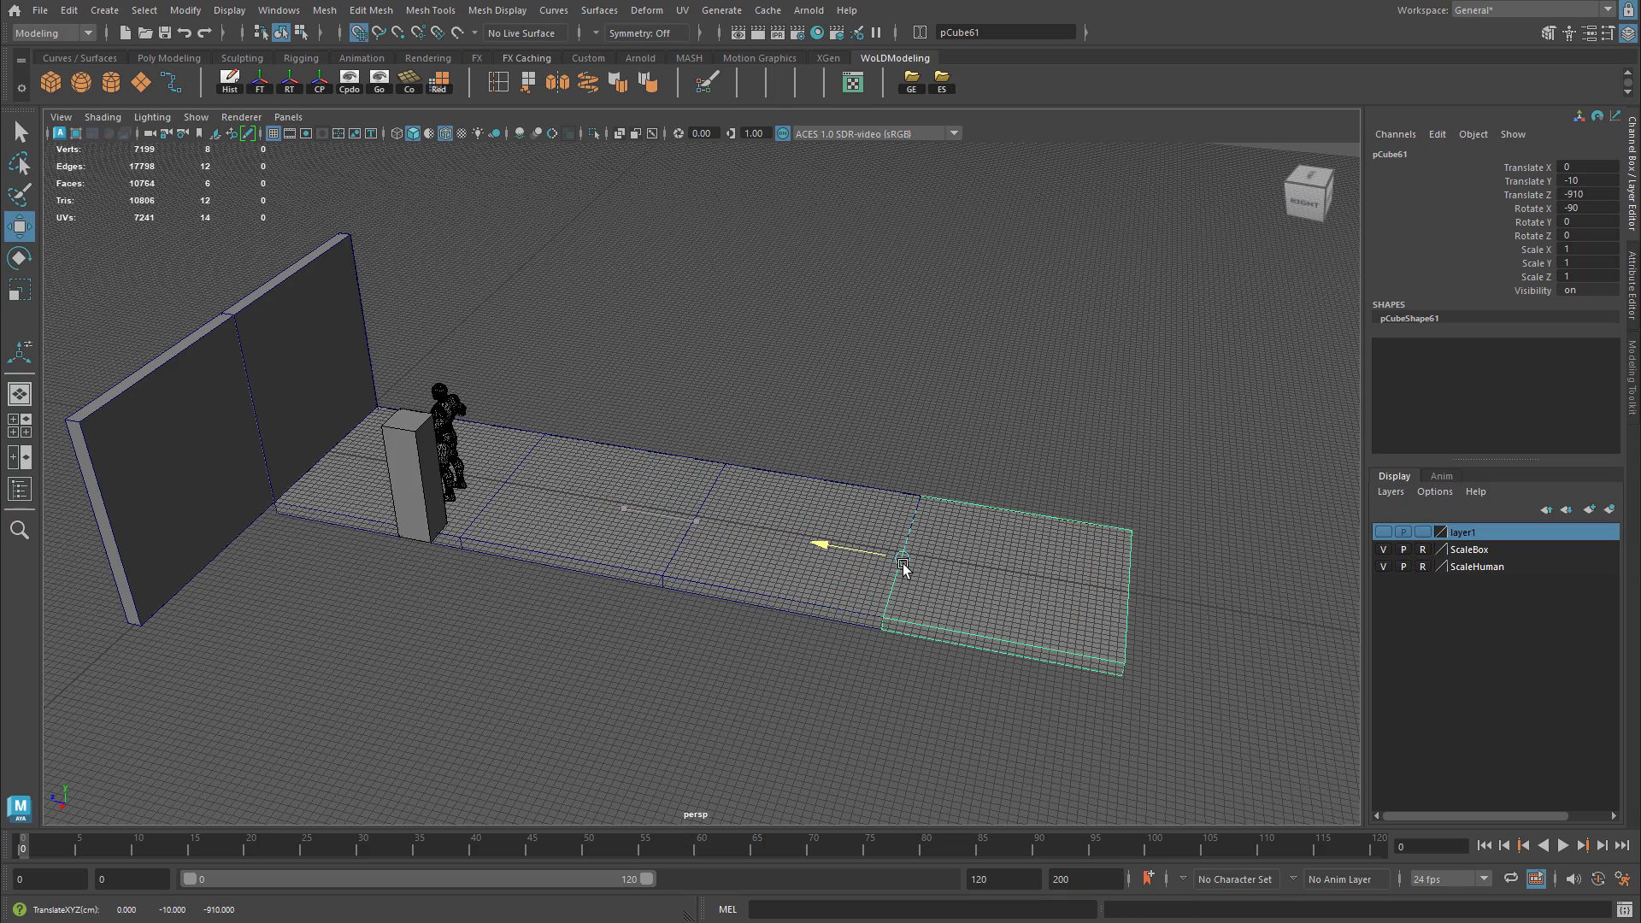
Examine how the individual floor pieces line up along the row extending from the wall.
{"action": "mouse_move", "coordinate": [902, 540]}
{"action": "left_mouse_down", "text": "alt"}
{"action": "mouse_move", "coordinate": [888, 544]}
{"action": "mouse_move", "coordinate": [923, 547]}
{"action": "left_mouse_up", "text": "alt"}
{"action": "scroll", "coordinate": [834, 552], "scroll_direction": "up", "scroll_amount": 3}
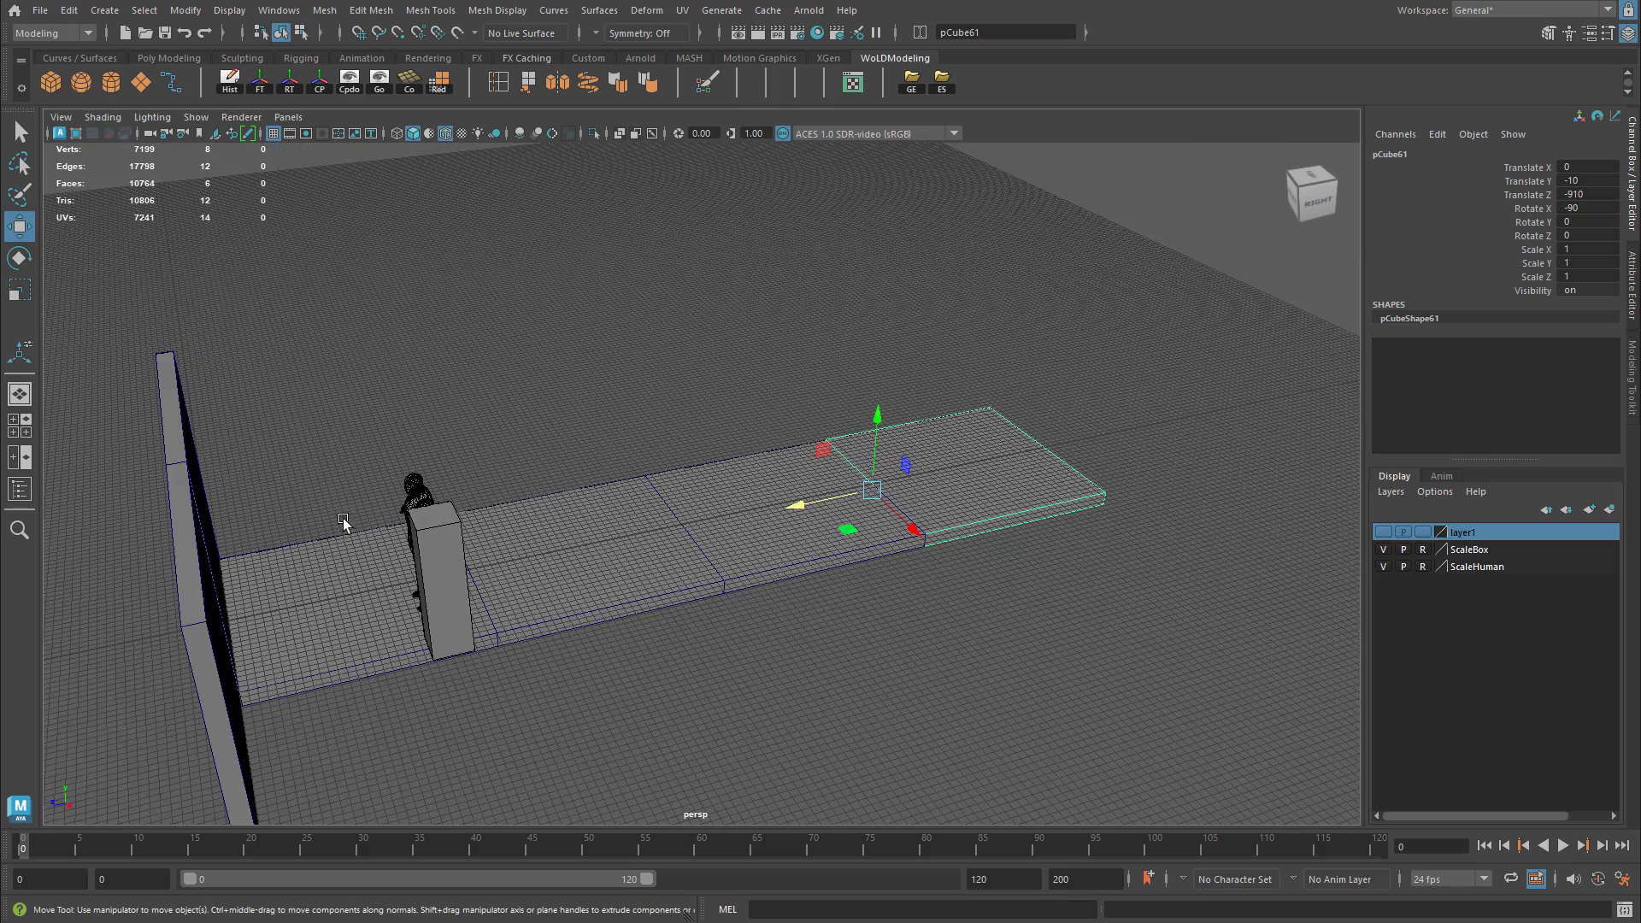
{"action": "left_click", "coordinate": [315, 463]}
{"action": "left_click", "coordinate": [552, 548]}
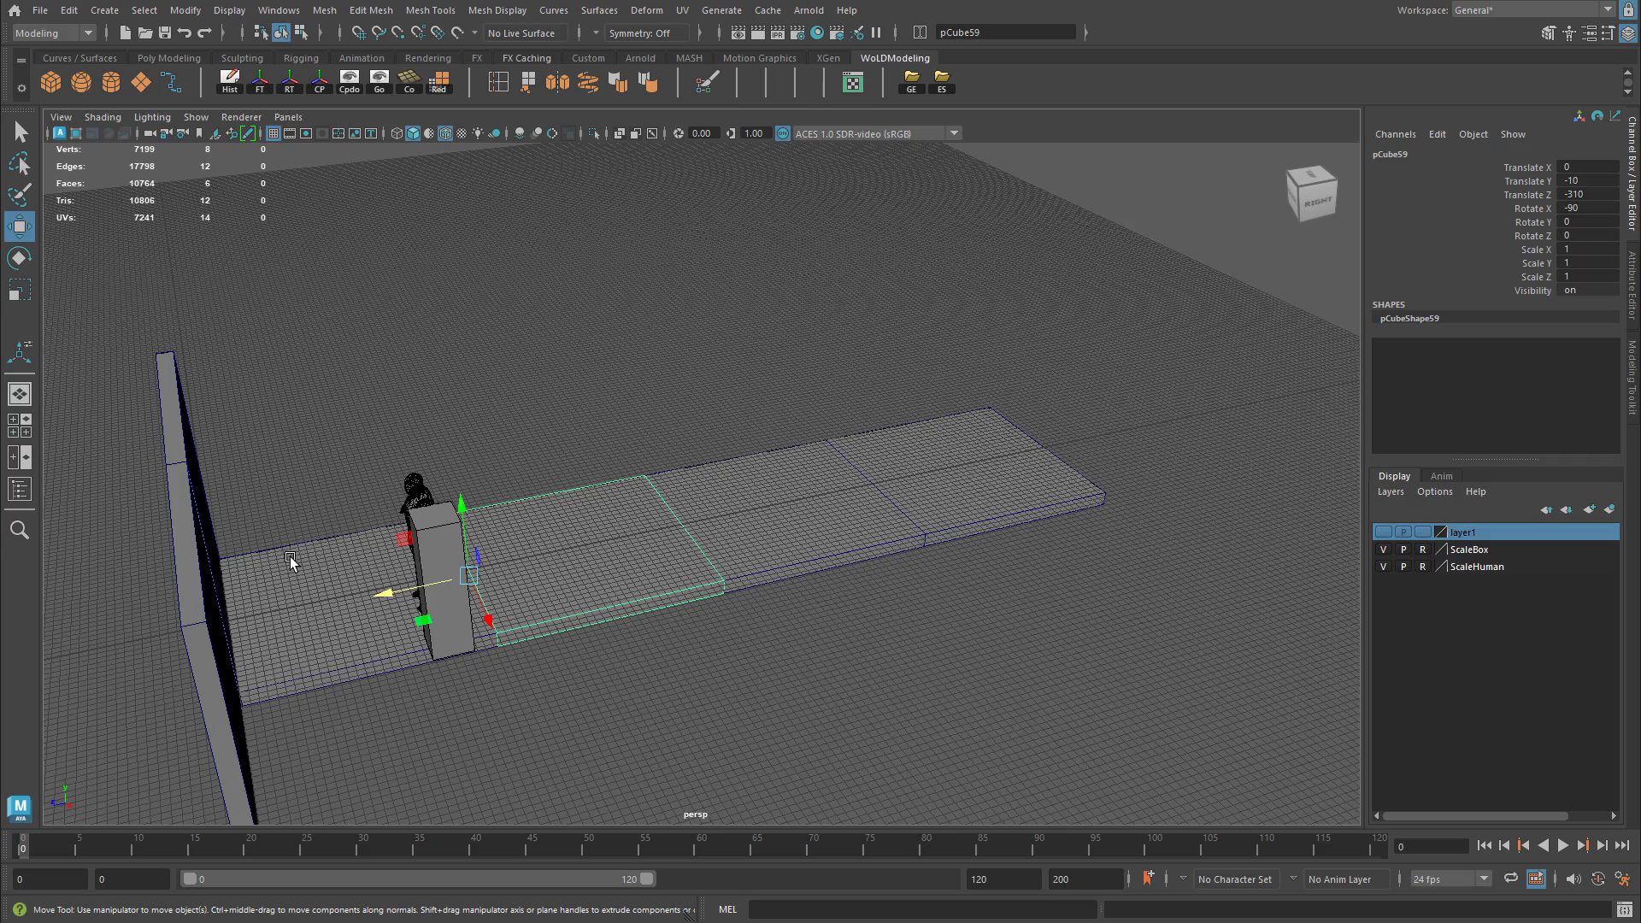
{"action": "left_click_drag", "start_coordinate": [293, 560], "coordinate": [880, 511], "text": "alt"}
{"action": "left_click", "coordinate": [880, 511]}
{"action": "left_click", "coordinate": [981, 495]}
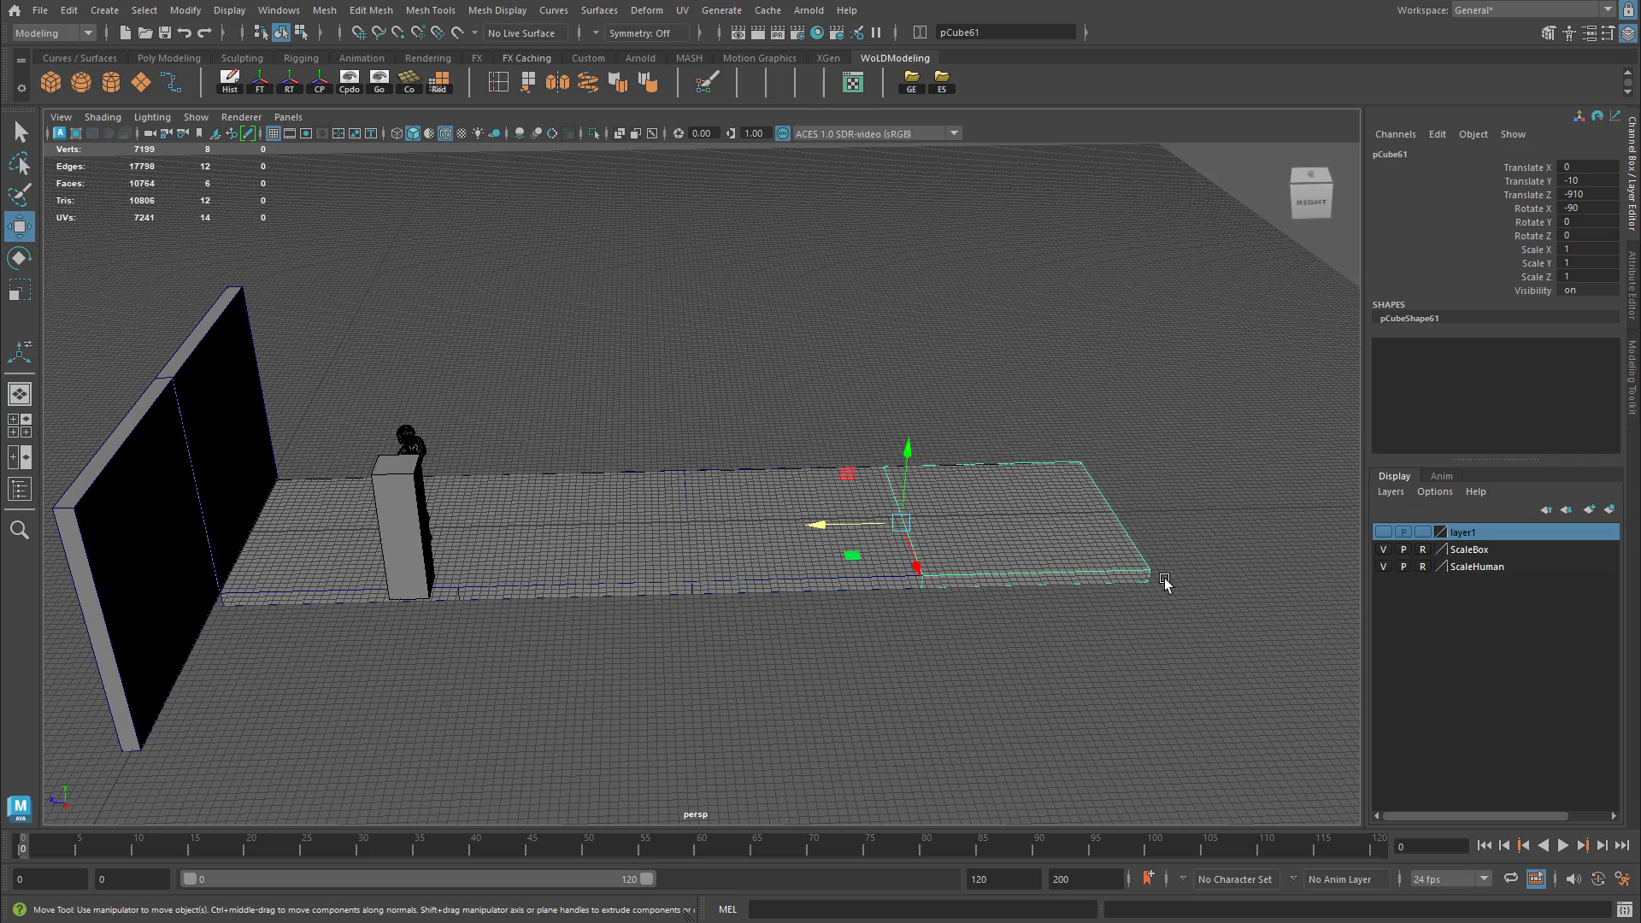
{"action": "left_click_drag", "start_coordinate": [1145, 505], "coordinate": [1171, 508], "text": "alt"}
Duplicate all four floor pieces together and place the copies alongside as a second parallel row.
{"action": "left_click", "coordinate": [342, 540]}
{"action": "left_click", "coordinate": [555, 532], "text": "shift"}
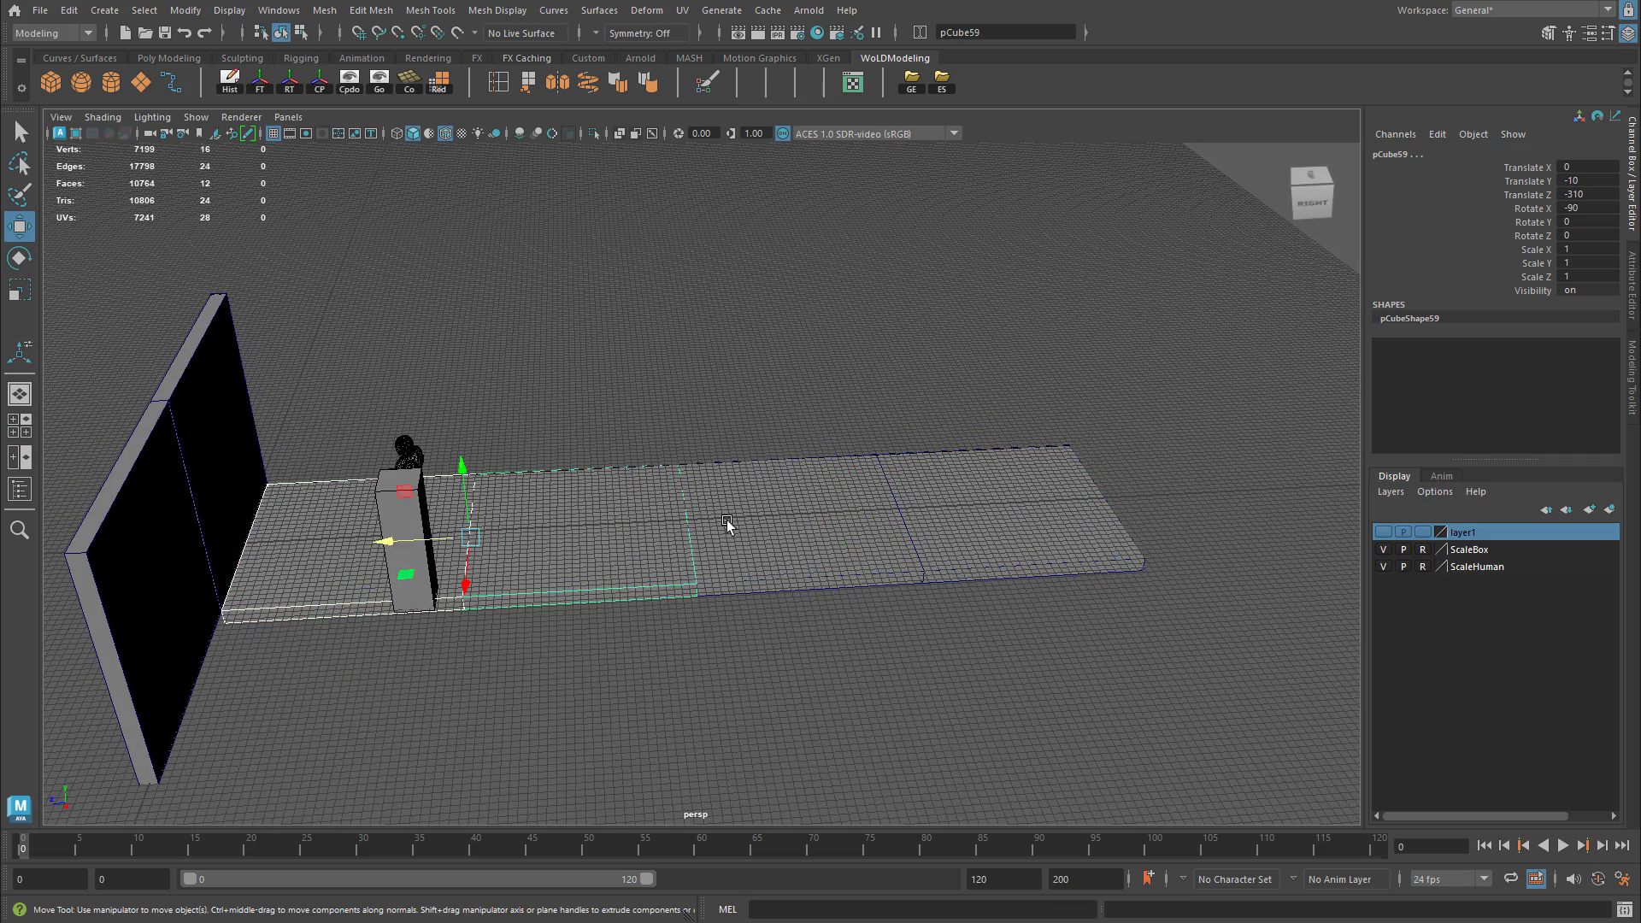
{"action": "left_click", "coordinate": [817, 520], "text": "shift"}
{"action": "left_click", "coordinate": [970, 521], "text": "shift"}
{"action": "left_click_drag", "start_coordinate": [704, 543], "coordinate": [900, 554], "text": "alt"}
{"action": "right_click_drag", "start_coordinate": [901, 554], "coordinate": [761, 491], "text": "alt"}
{"action": "key", "text": "ctrl+d"}
{"action": "left_click_drag", "start_coordinate": [790, 445], "coordinate": [857, 465]}
Duplicate the two end wall segments and move the copies to the opposite end of the floor at Translate Z -1220.
{"action": "middle_click_drag", "start_coordinate": [1021, 503], "coordinate": [904, 443], "text": "alt"}
{"action": "left_click_drag", "start_coordinate": [975, 473], "coordinate": [765, 491], "text": "alt"}
{"action": "left_click", "coordinate": [334, 366]}
{"action": "left_click", "coordinate": [353, 508], "text": "shift"}
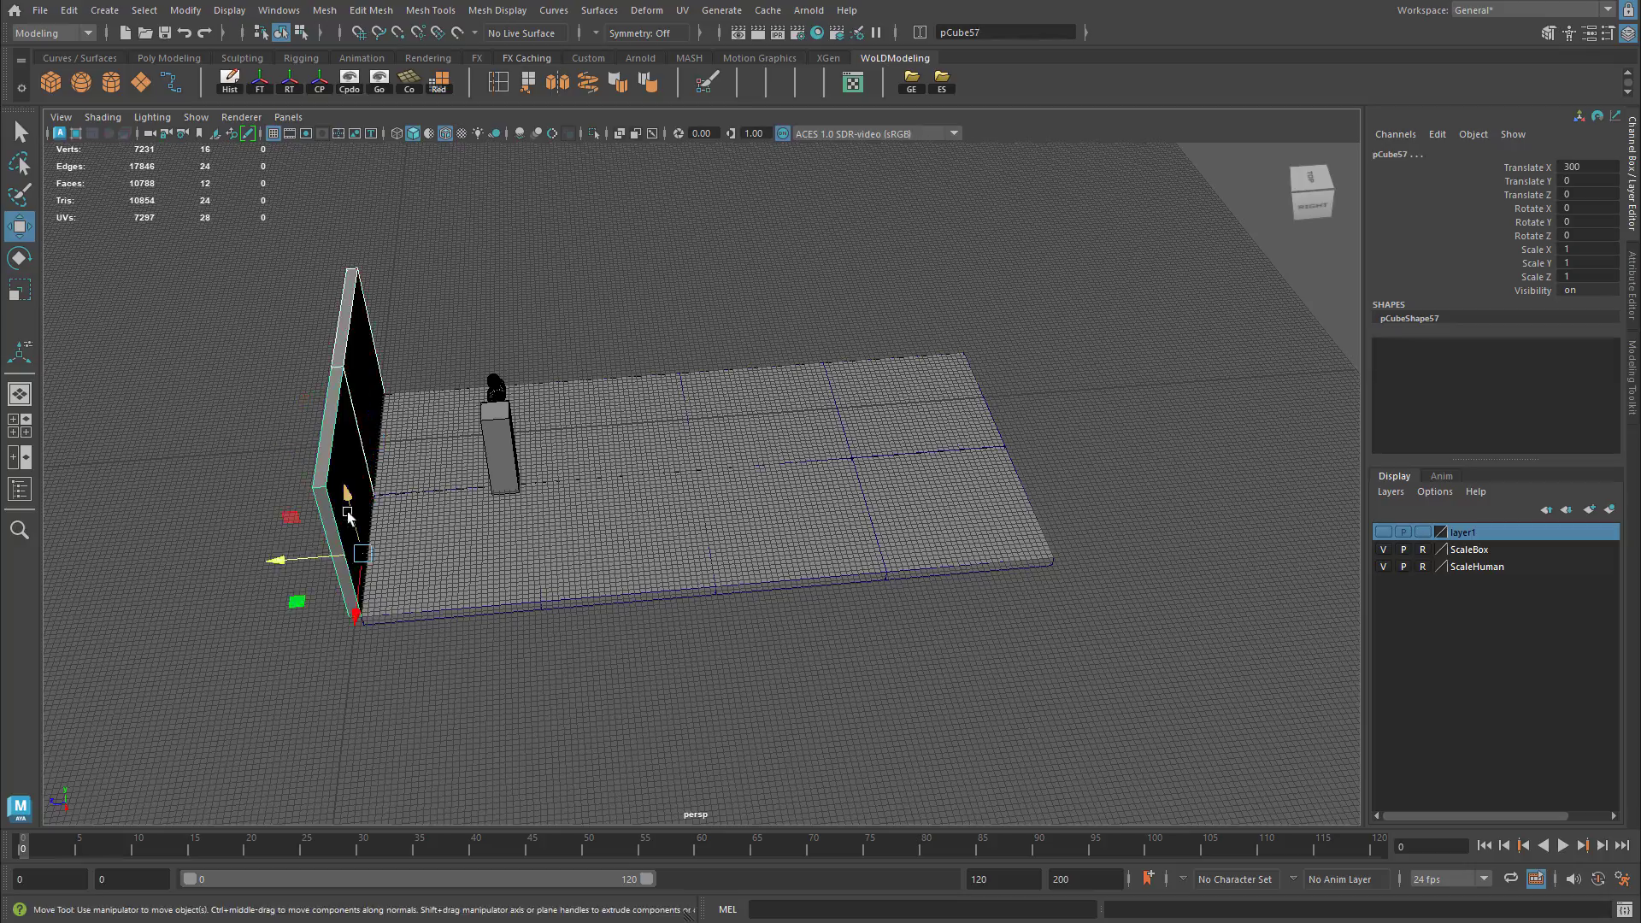
{"action": "key", "text": "ctrl+d"}
{"action": "left_click_drag", "start_coordinate": [340, 555], "coordinate": [935, 537]}
Duplicate a far wall segment, rotate the copy 90 degrees around Y, and grid-snap it to the floor's side at Translate X -150, Z -1060.
{"action": "left_click", "coordinate": [524, 410]}
{"action": "left_click", "coordinate": [599, 290]}
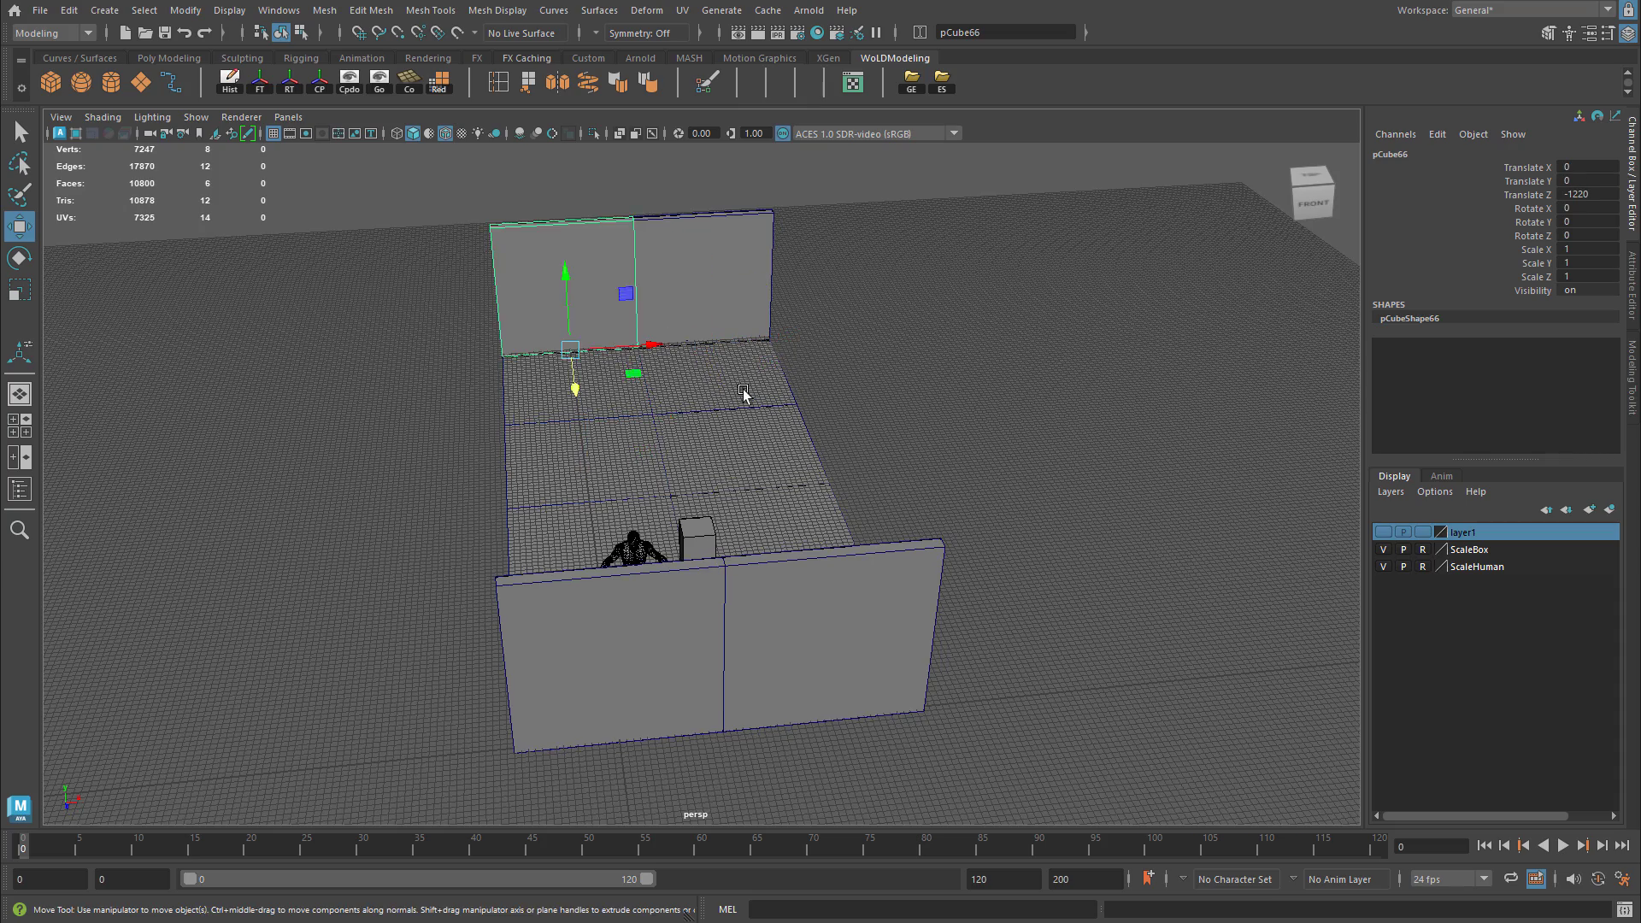
{"action": "mouse_move", "coordinate": [487, 434]}
{"action": "left_mouse_down", "text": "alt"}
{"action": "mouse_move", "coordinate": [382, 450]}
{"action": "mouse_move", "coordinate": [559, 434]}
{"action": "mouse_move", "coordinate": [348, 428]}
{"action": "mouse_move", "coordinate": [389, 513]}
{"action": "mouse_move", "coordinate": [492, 437]}
{"action": "mouse_move", "coordinate": [385, 455]}
{"action": "left_mouse_up", "text": "alt"}
{"action": "key", "text": "r"}
{"action": "key", "text": "e"}
{"action": "key", "text": "w"}
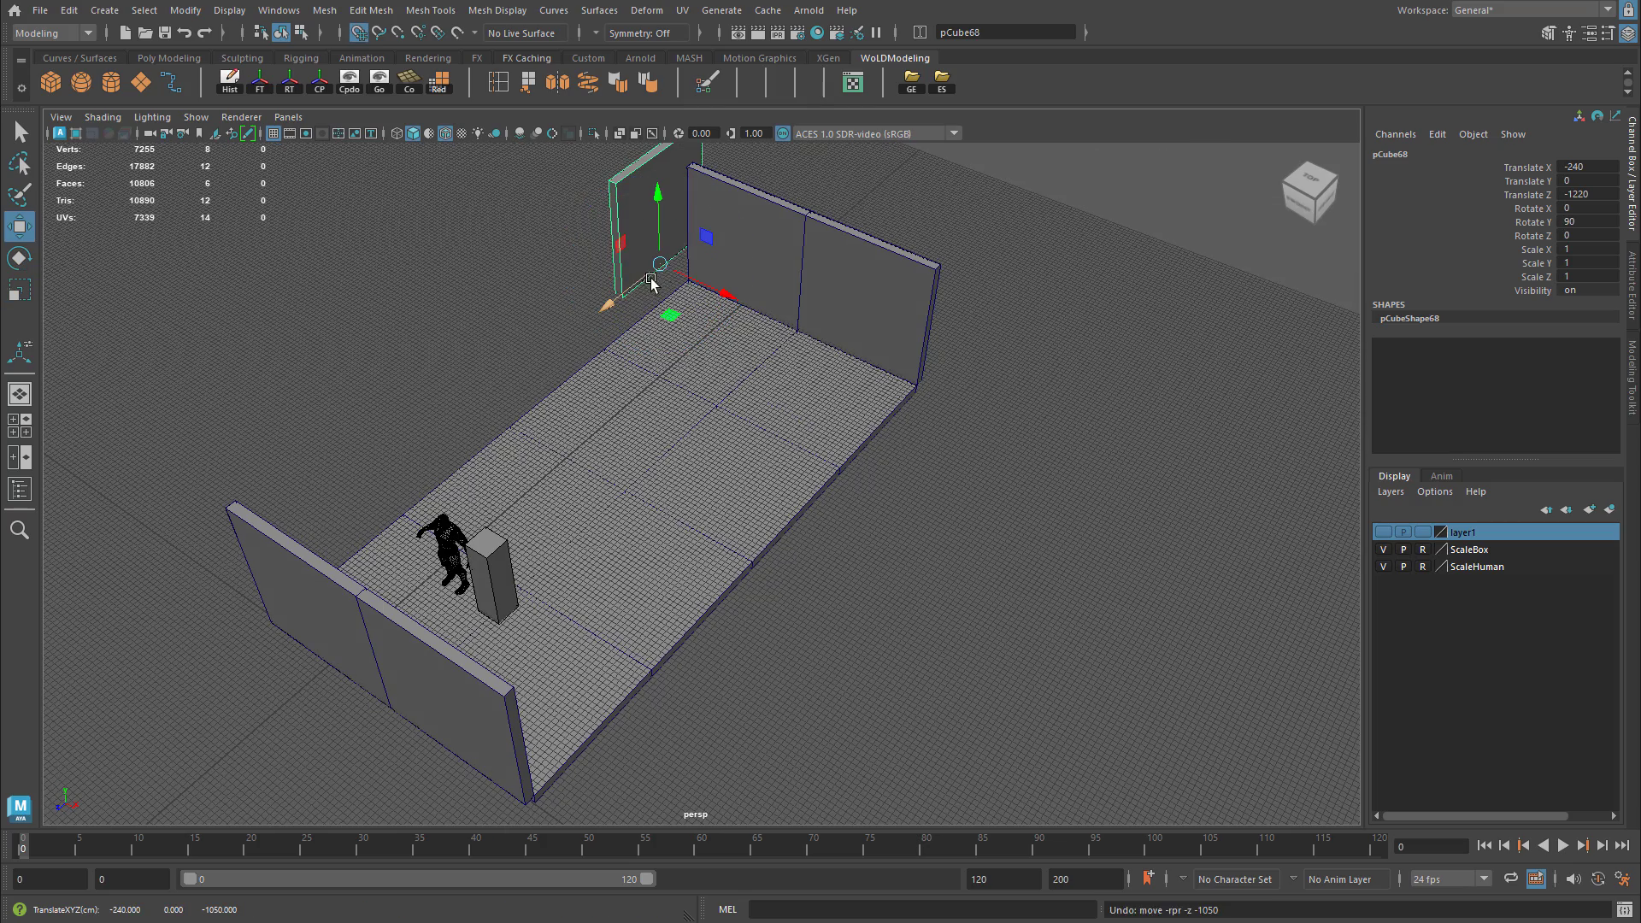
{"action": "left_click_drag", "start_coordinate": [658, 283], "coordinate": [642, 315]}
{"action": "left_click_drag", "start_coordinate": [642, 316], "coordinate": [651, 314]}
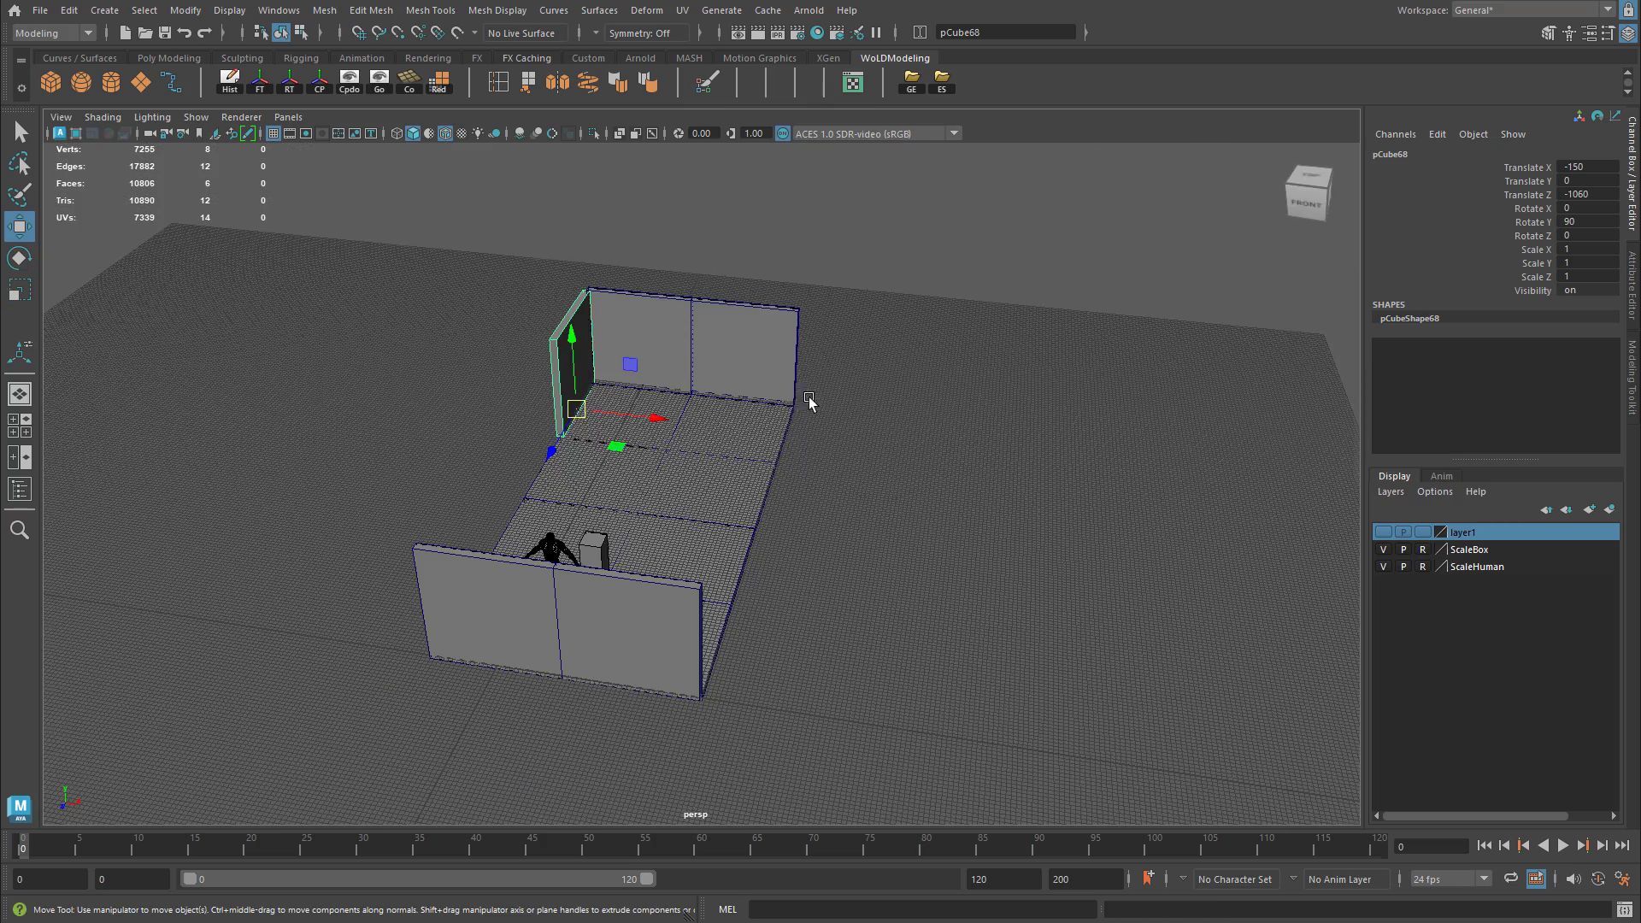
{"action": "left_click_drag", "start_coordinate": [809, 401], "coordinate": [846, 423], "text": "alt"}
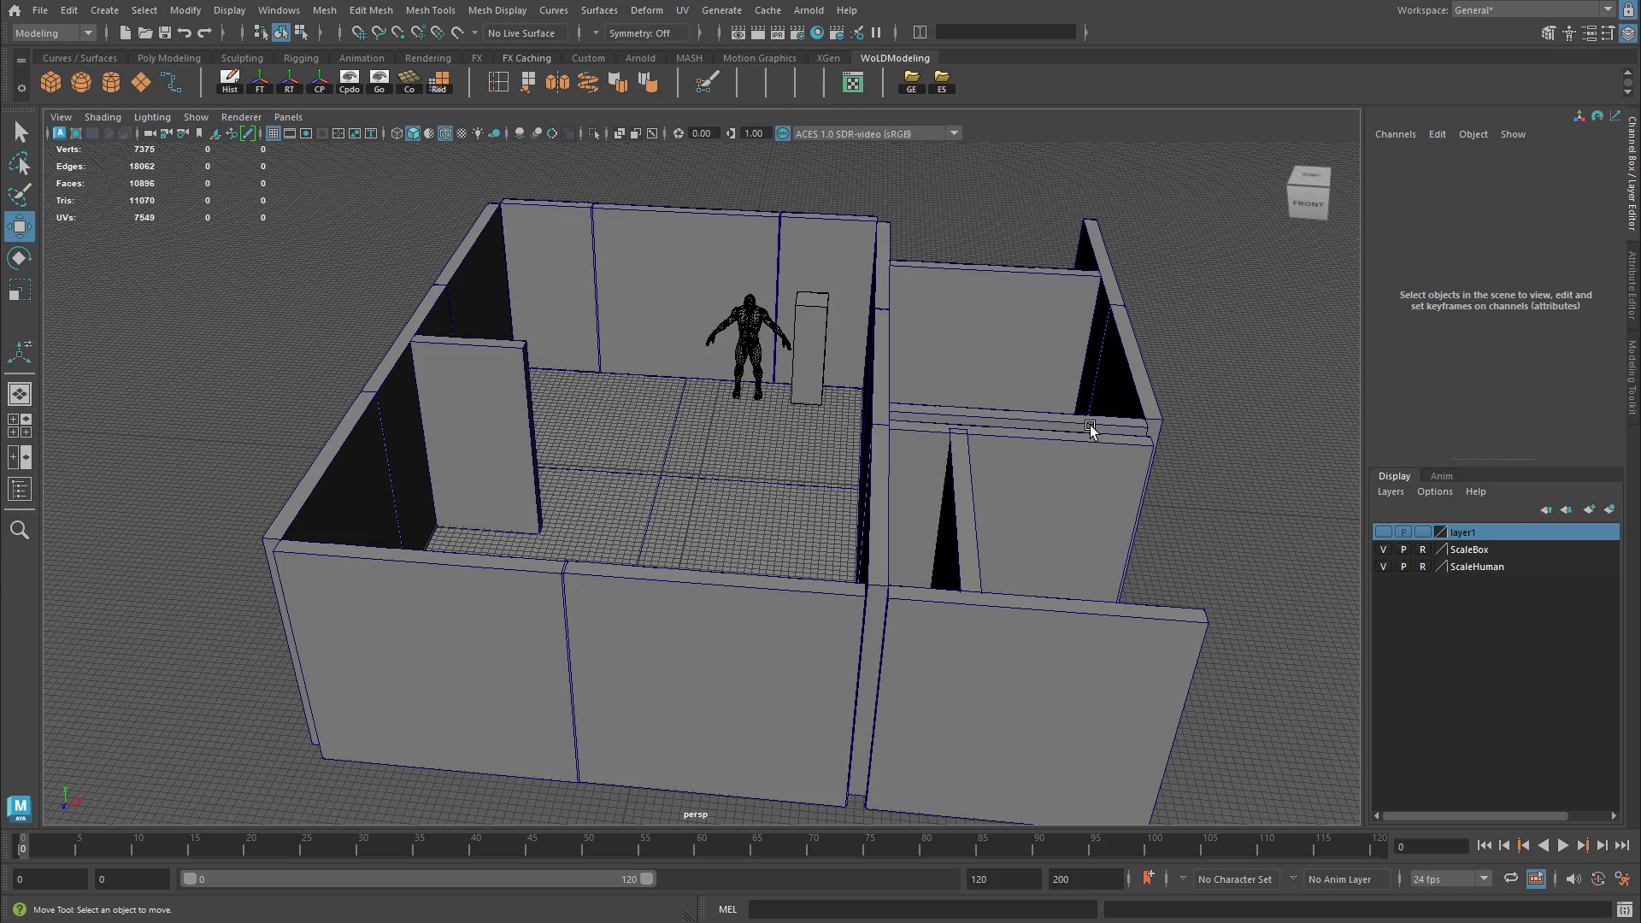
Examine the assembled room's walls and floor in proportion to the human scale figure.
{"action": "left_click", "coordinate": [570, 282]}
{"action": "left_click_drag", "start_coordinate": [570, 312], "coordinate": [675, 410], "text": "alt"}
{"action": "left_click", "coordinate": [461, 465]}
{"action": "right_click_drag", "start_coordinate": [641, 398], "coordinate": [789, 493], "text": "alt"}
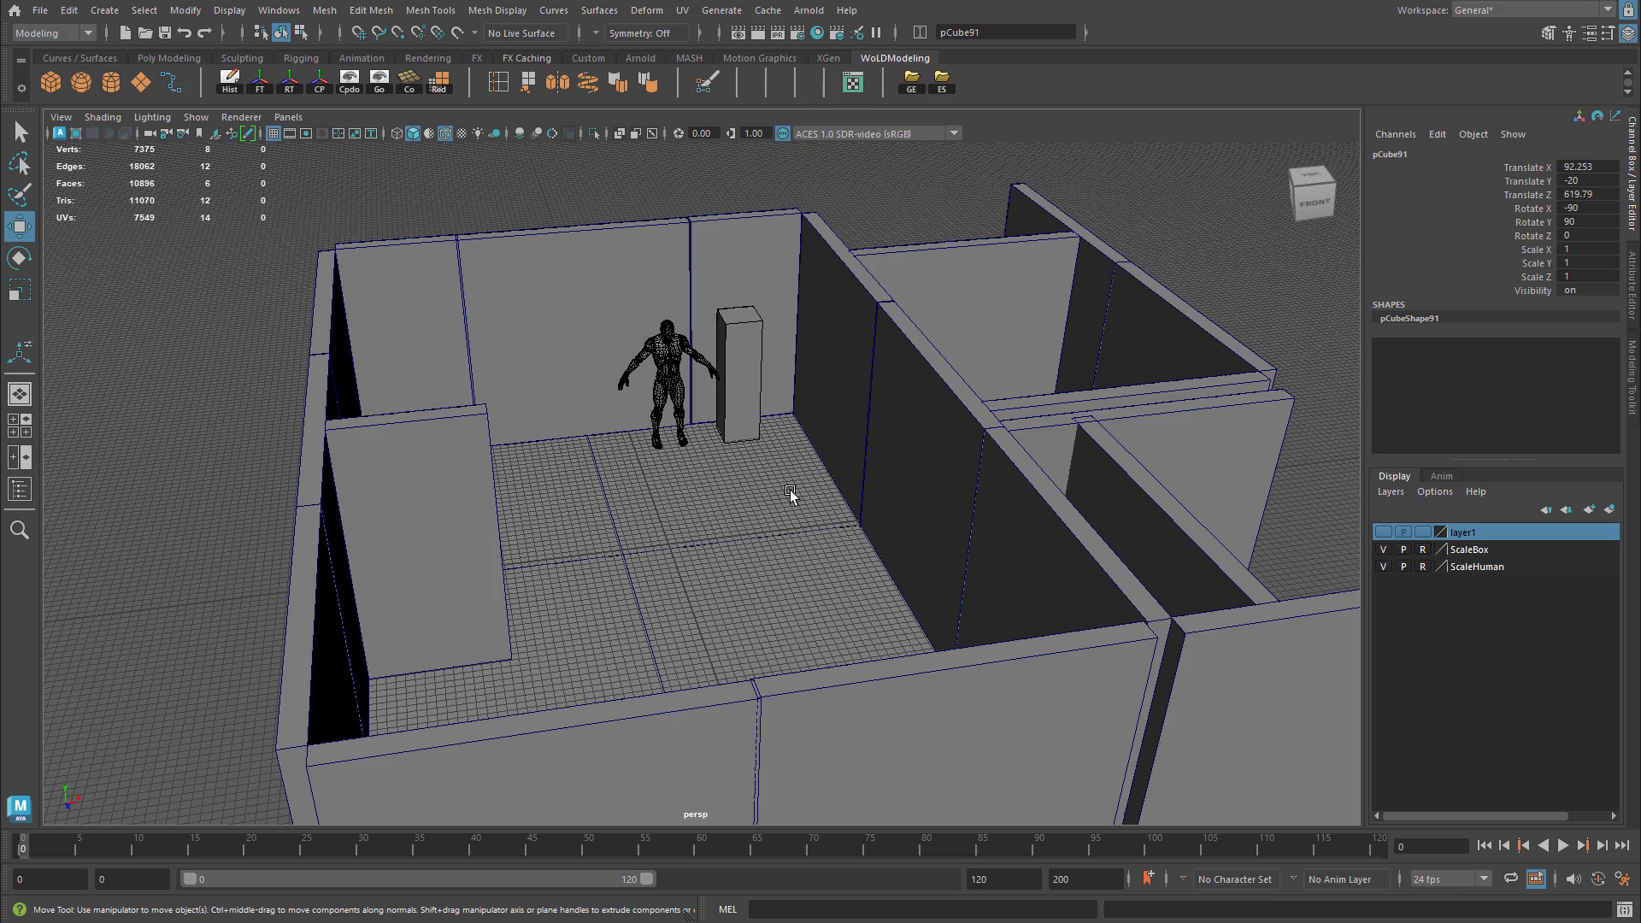
{"action": "left_click_drag", "start_coordinate": [733, 476], "coordinate": [575, 465], "text": "alt"}
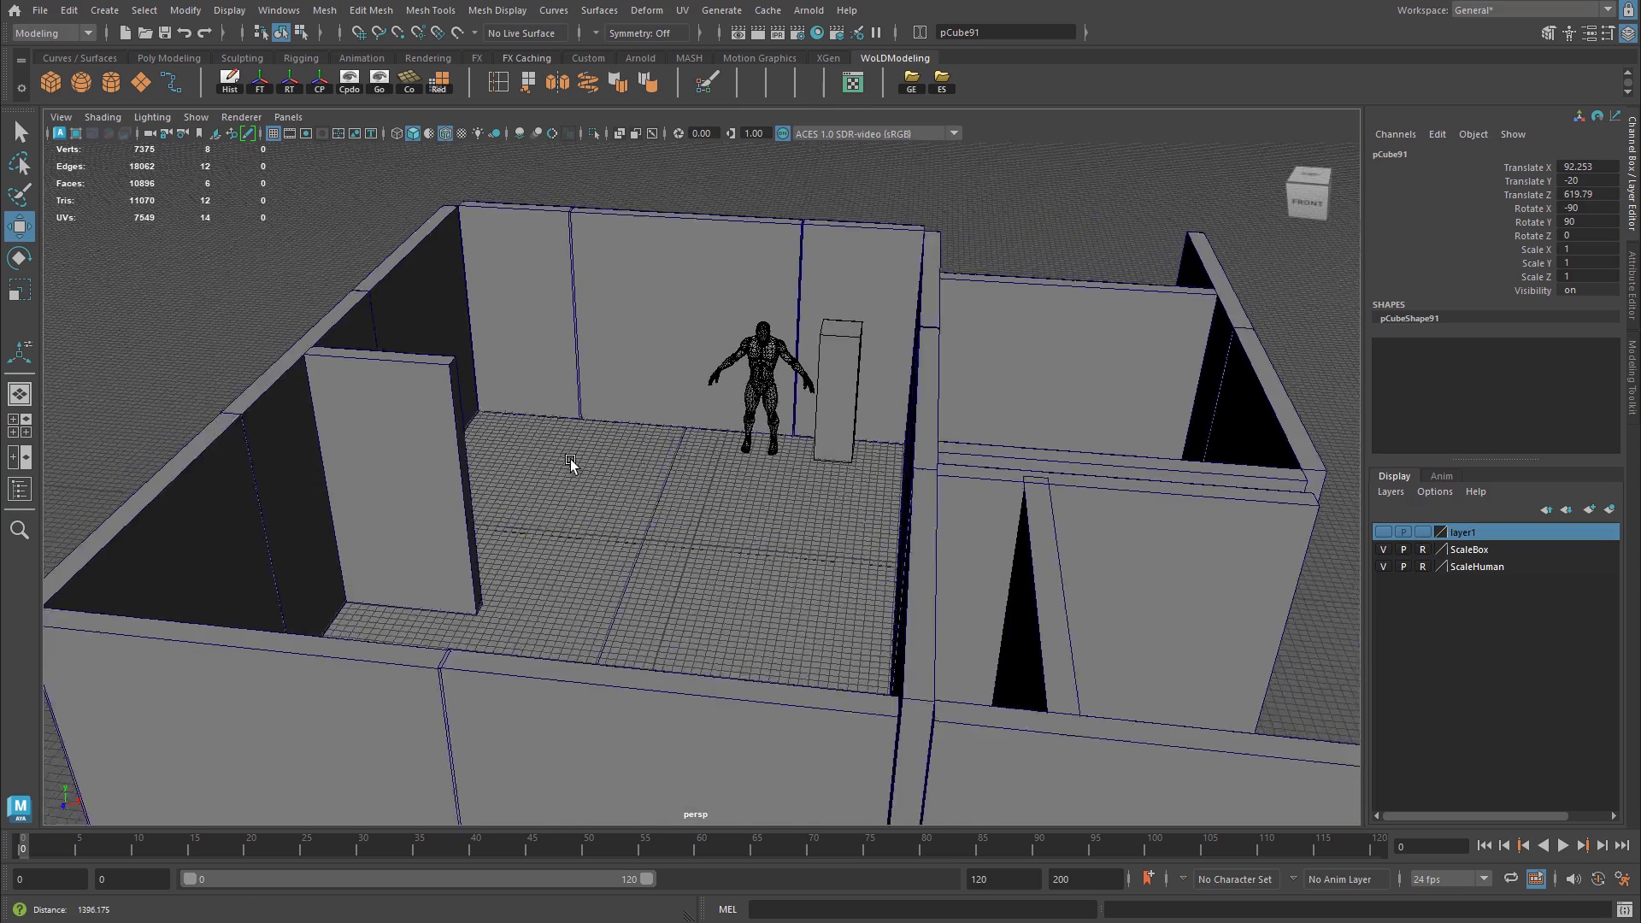
{"action": "right_click_drag", "start_coordinate": [575, 465], "coordinate": [771, 285], "text": "alt"}
{"action": "scroll", "coordinate": [858, 380], "scroll_direction": "down", "scroll_amount": 5}
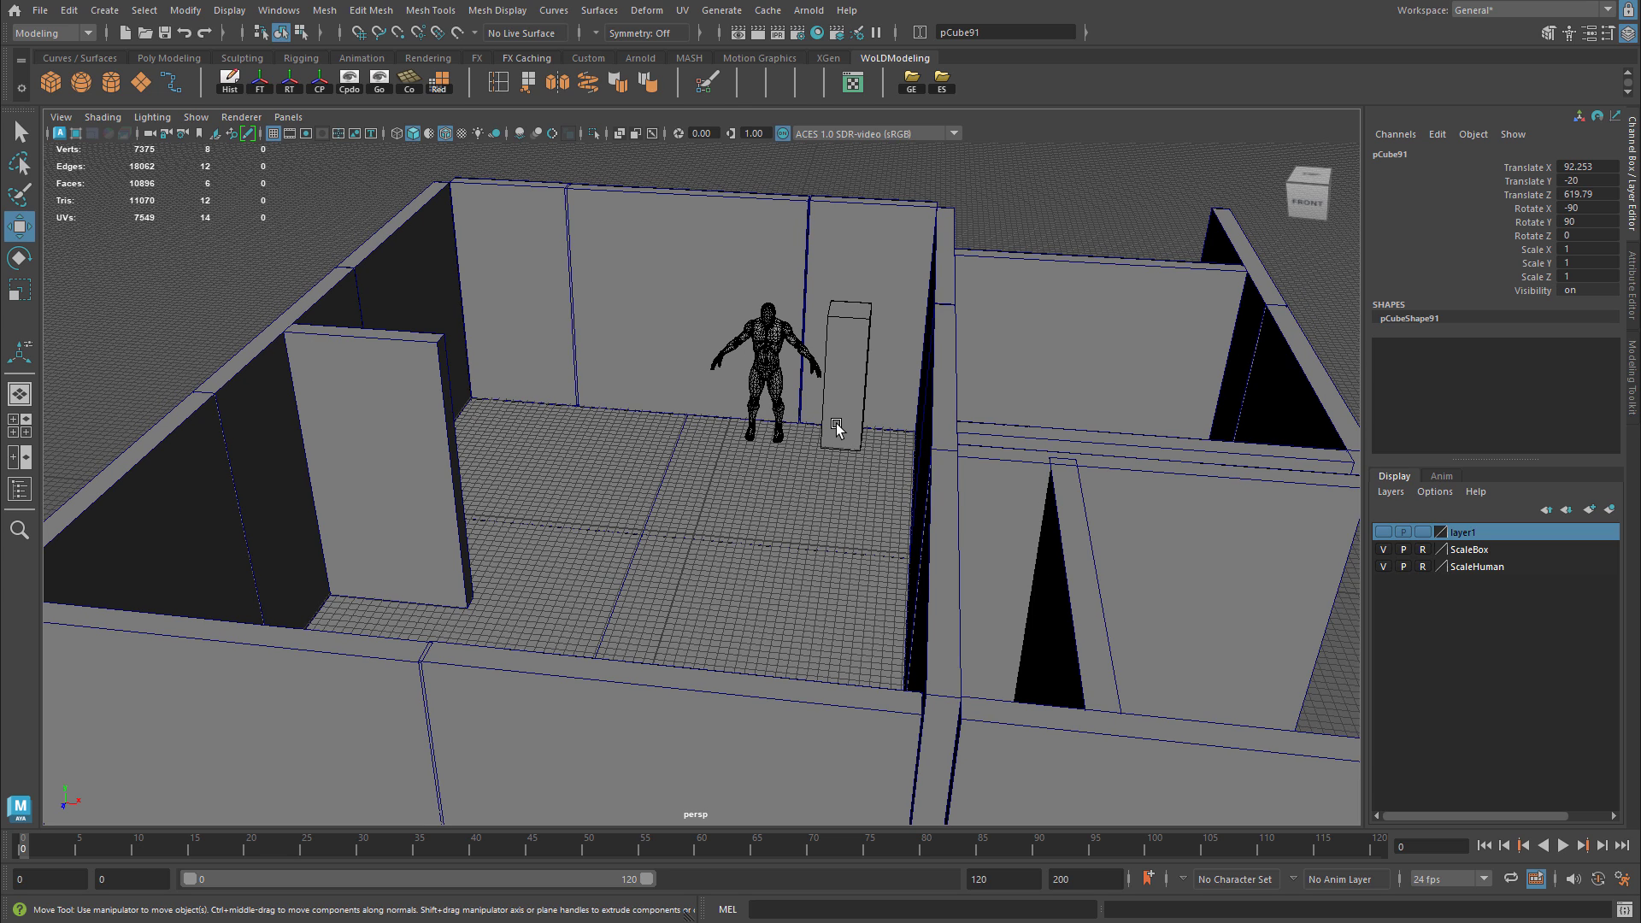
Inspect the narrow freestanding partition inside the main room up close.
{"action": "left_click", "coordinate": [516, 265]}
{"action": "left_click", "coordinate": [462, 496]}
{"action": "left_click_drag", "start_coordinate": [462, 496], "coordinate": [677, 446], "text": "alt"}
{"action": "scroll", "coordinate": [678, 445], "scroll_direction": "down", "scroll_amount": 5}
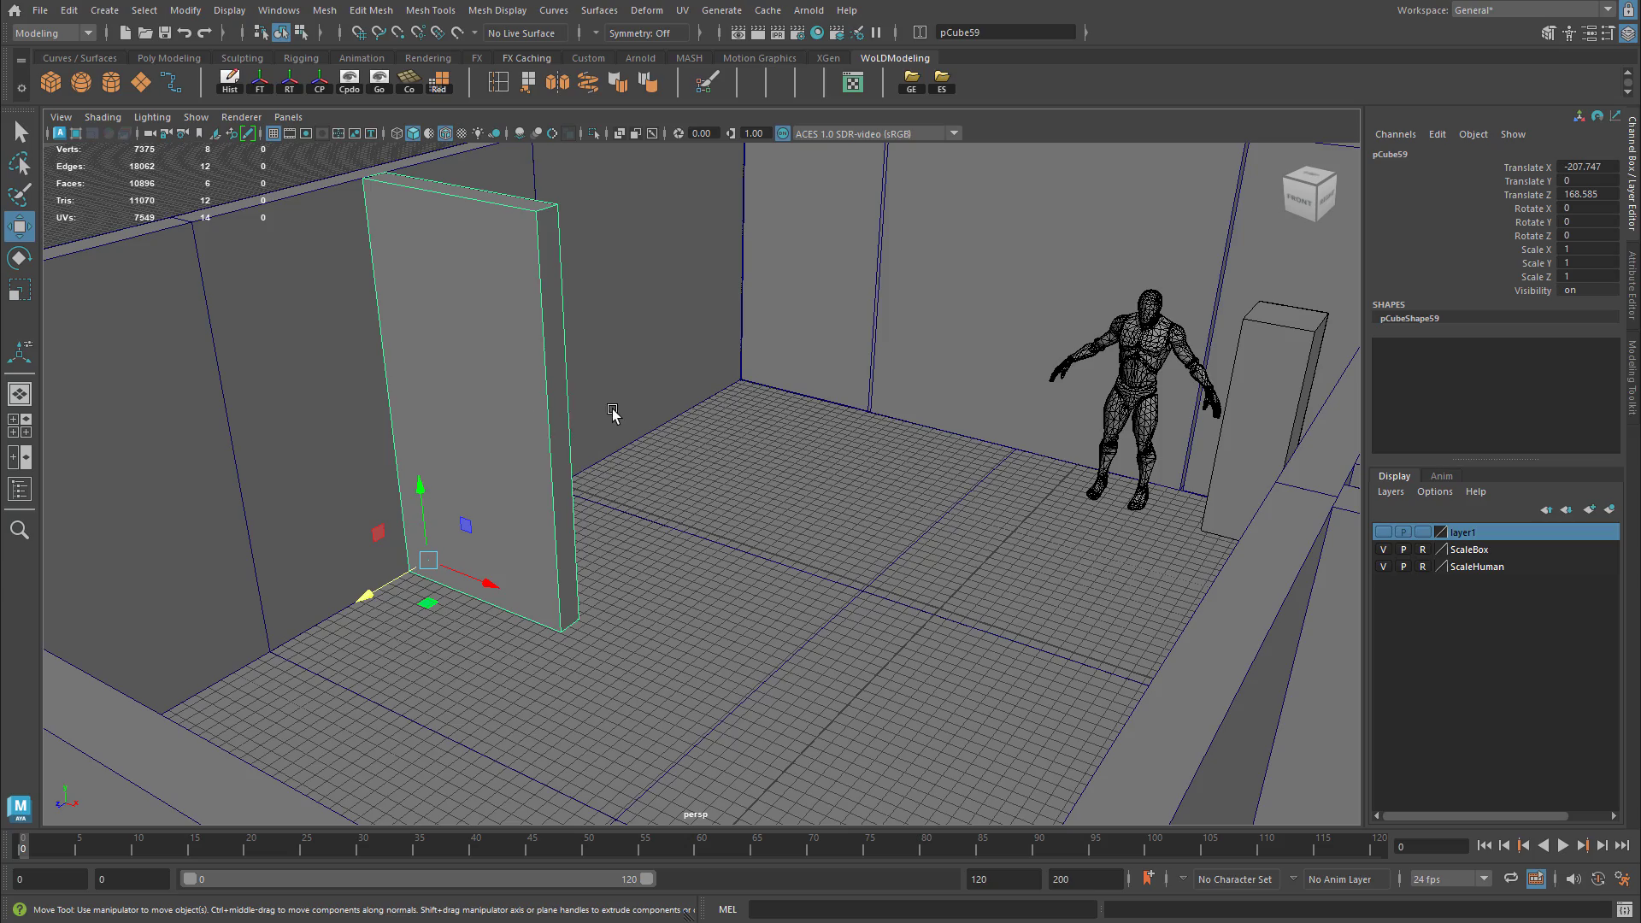
{"action": "left_click_drag", "start_coordinate": [615, 414], "coordinate": [889, 445], "text": "alt"}
{"action": "left_click", "coordinate": [888, 444]}
Compare the wide wall segment behind the human figure with the narrow freestanding partition.
{"action": "left_click_drag", "start_coordinate": [773, 374], "coordinate": [821, 285], "text": "alt"}
{"action": "left_click", "coordinate": [762, 355]}
{"action": "left_click", "coordinate": [770, 268]}
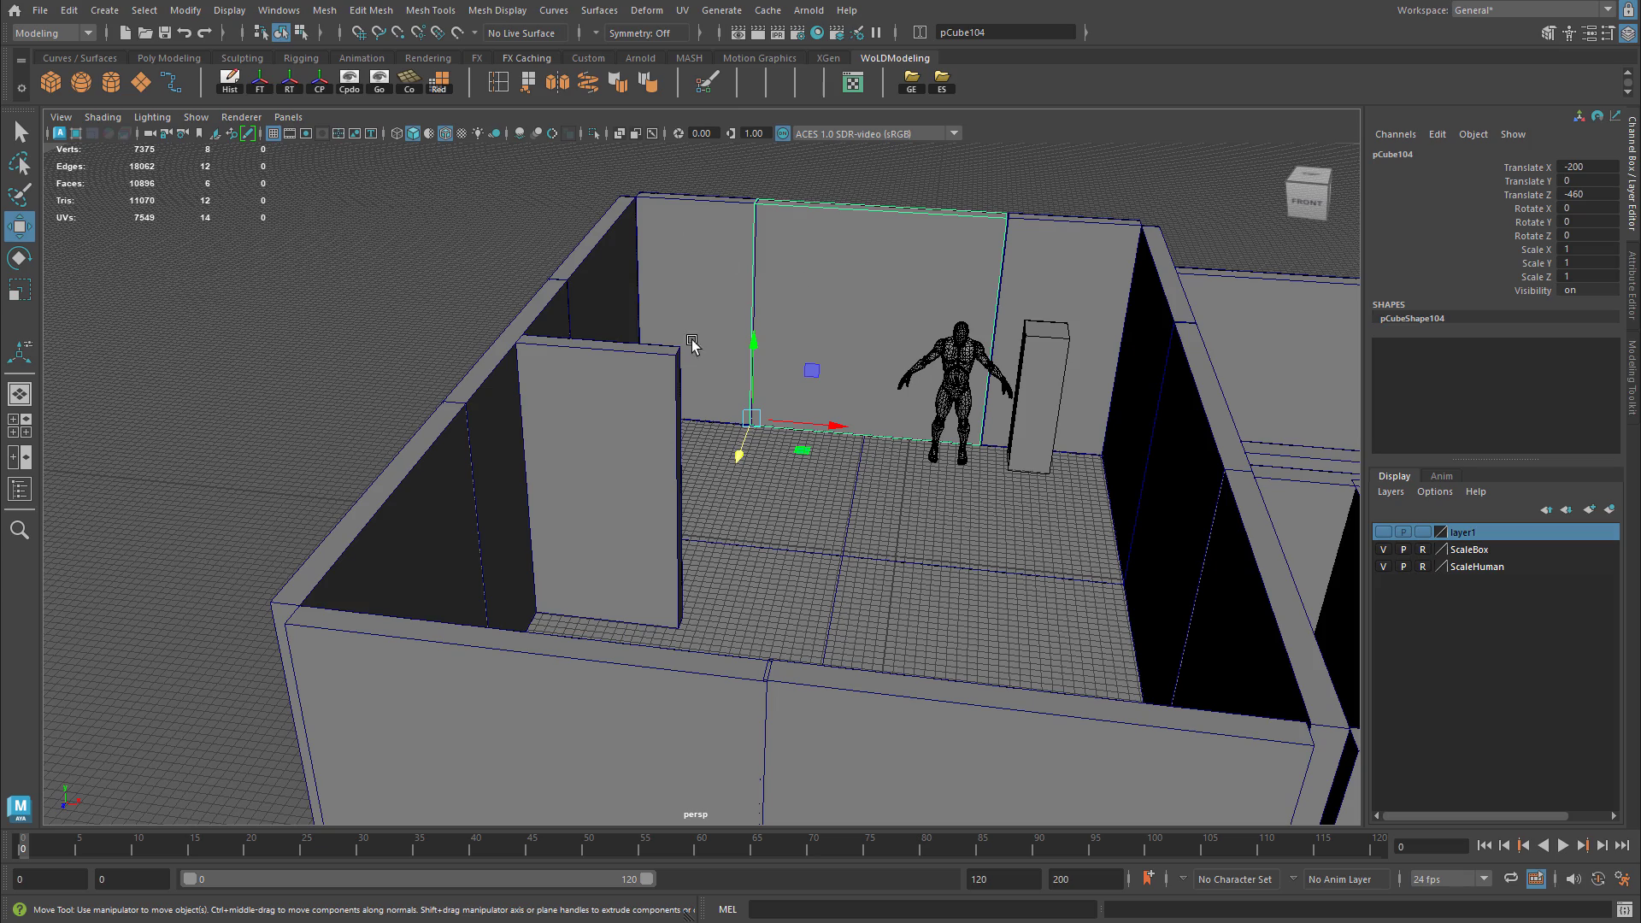
{"action": "scroll", "coordinate": [939, 308], "scroll_direction": "down", "scroll_amount": 3}
{"action": "left_click", "coordinate": [575, 410]}
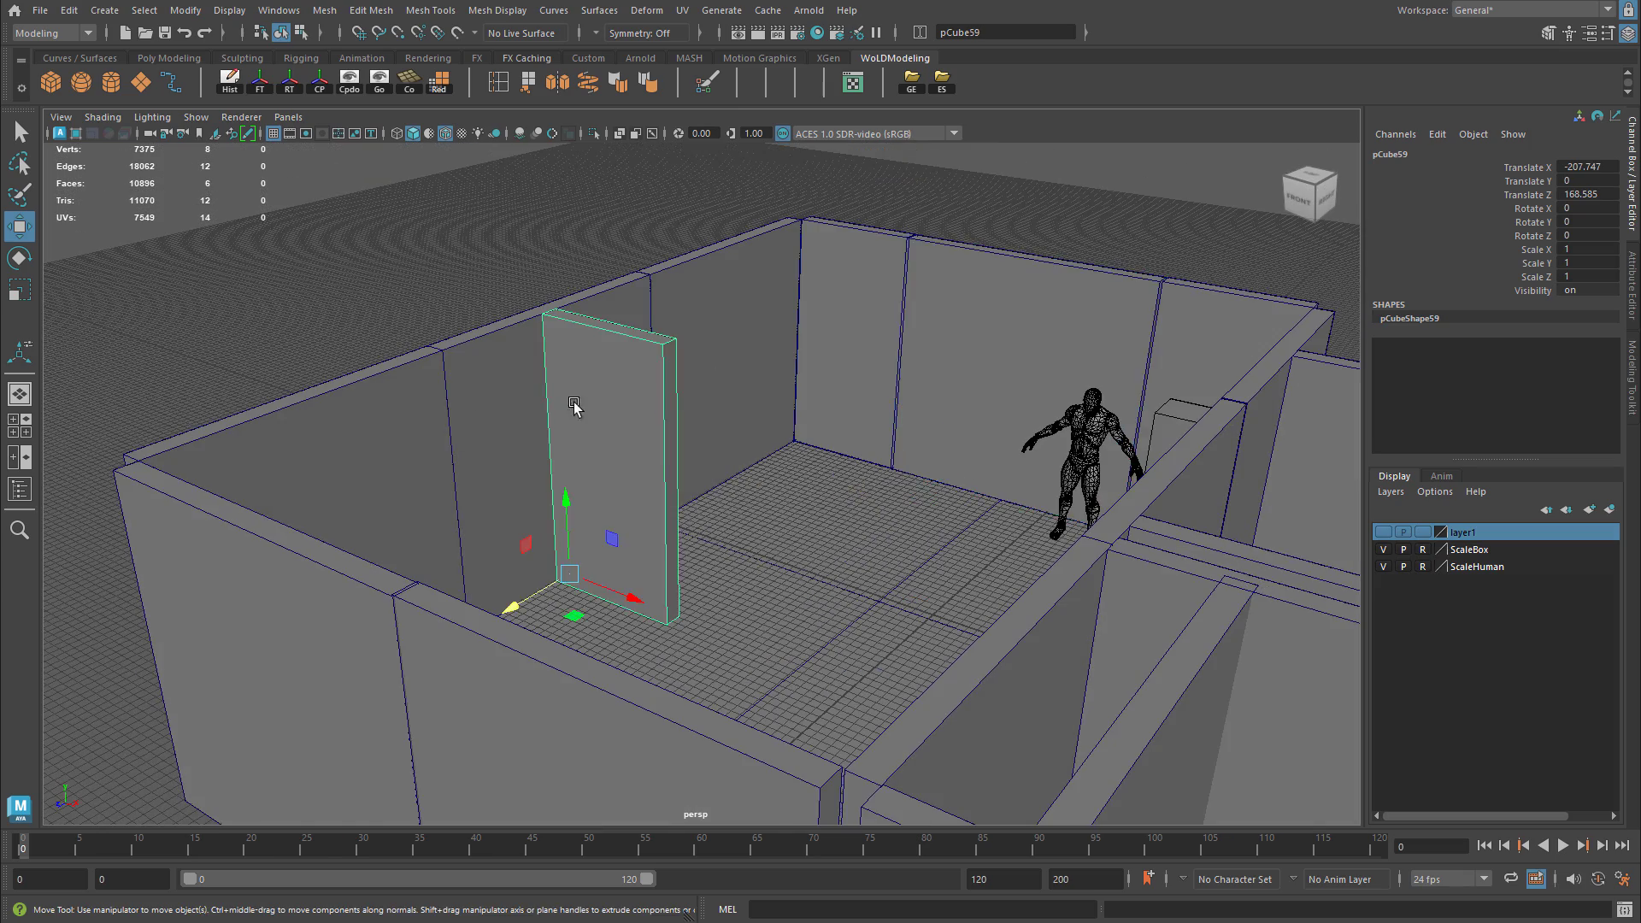
{"action": "key", "text": "f"}
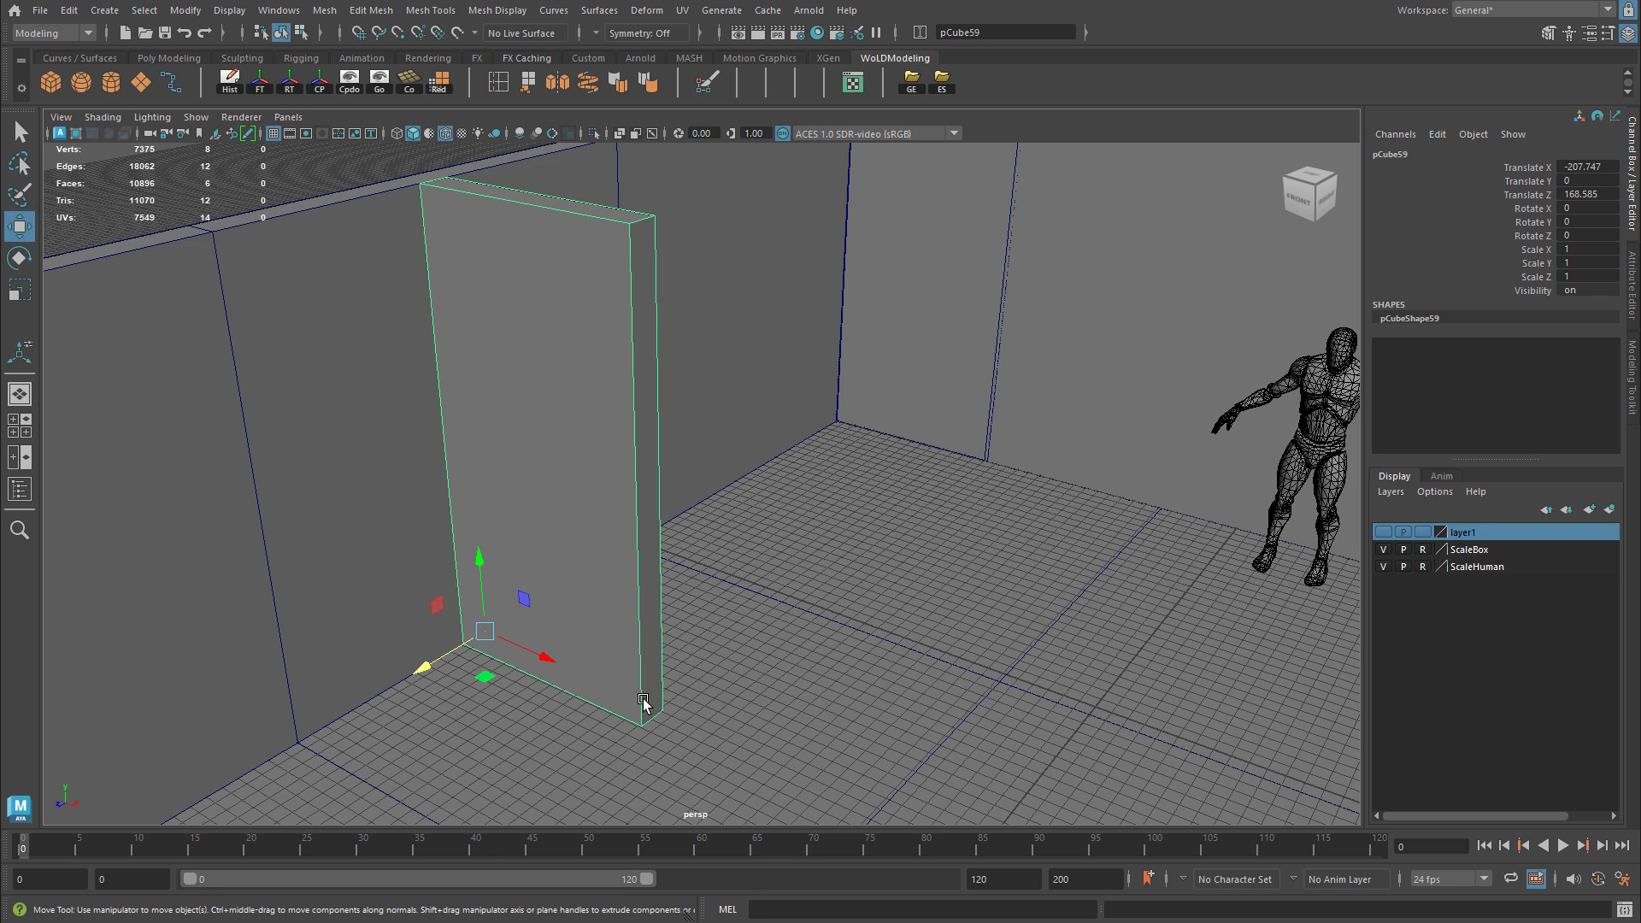
{"action": "left_click_drag", "start_coordinate": [740, 363], "coordinate": [604, 434], "text": "alt"}
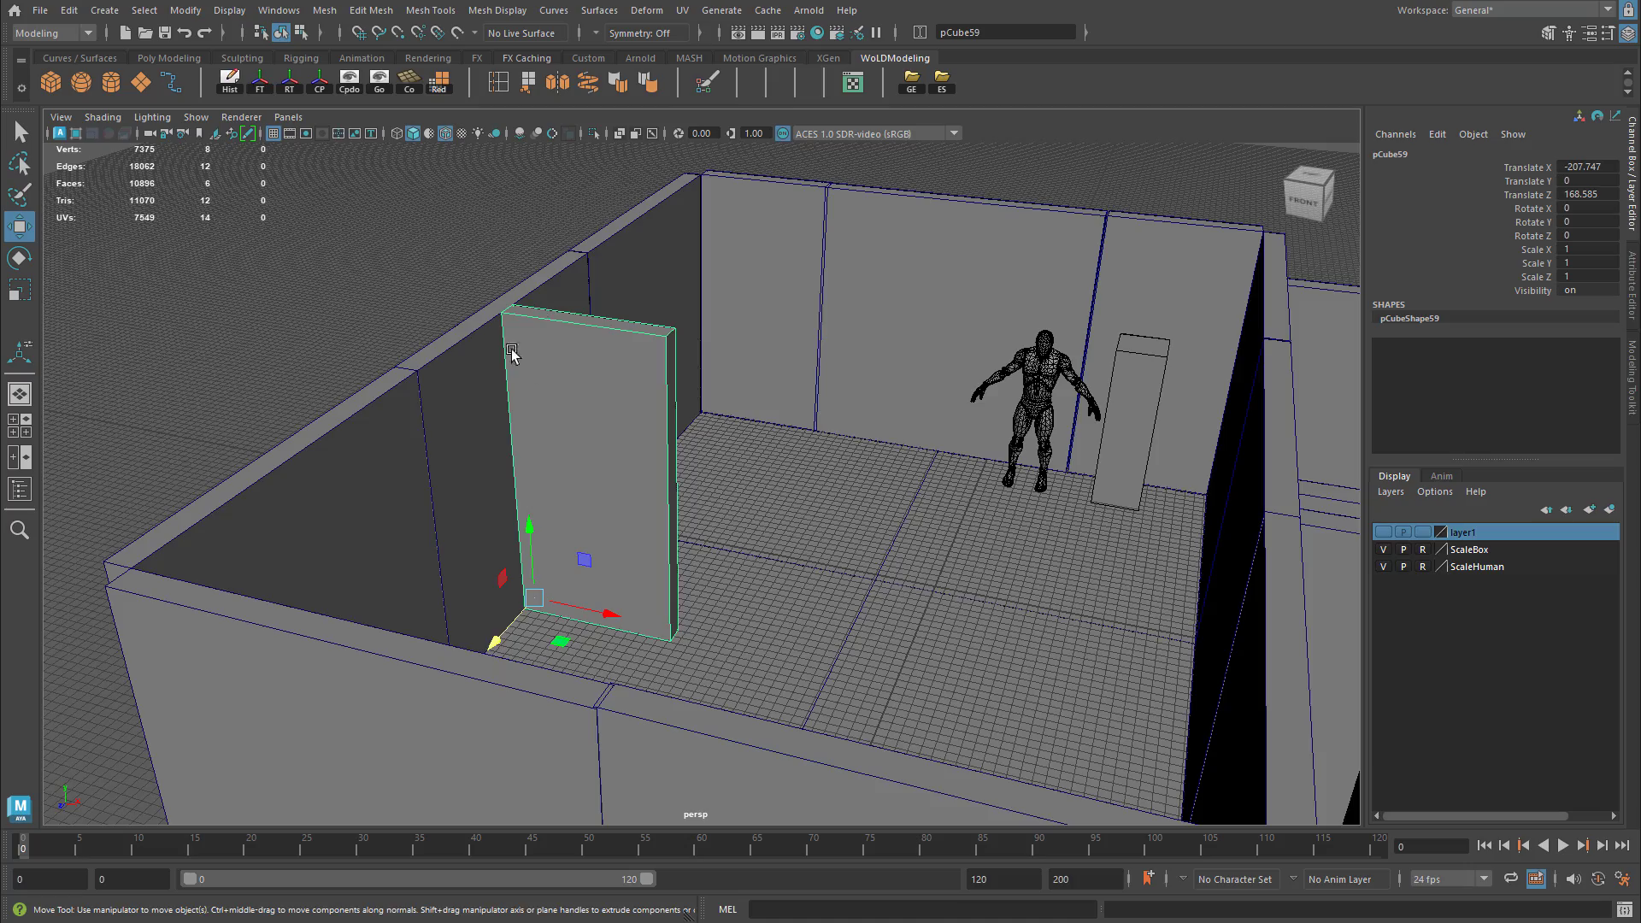
Inspect the side rooms from above, including their floor pieces and the inner dividing wall.
{"action": "left_click_drag", "start_coordinate": [757, 451], "coordinate": [894, 575], "text": "alt"}
{"action": "left_click_drag", "start_coordinate": [812, 530], "coordinate": [1069, 470], "text": "alt"}
{"action": "middle_click_drag", "start_coordinate": [1069, 471], "coordinate": [974, 491], "text": "alt"}
{"action": "left_click_drag", "start_coordinate": [974, 491], "coordinate": [1004, 491], "text": "alt"}
{"action": "middle_click_drag", "start_coordinate": [1003, 490], "coordinate": [701, 517], "text": "alt"}
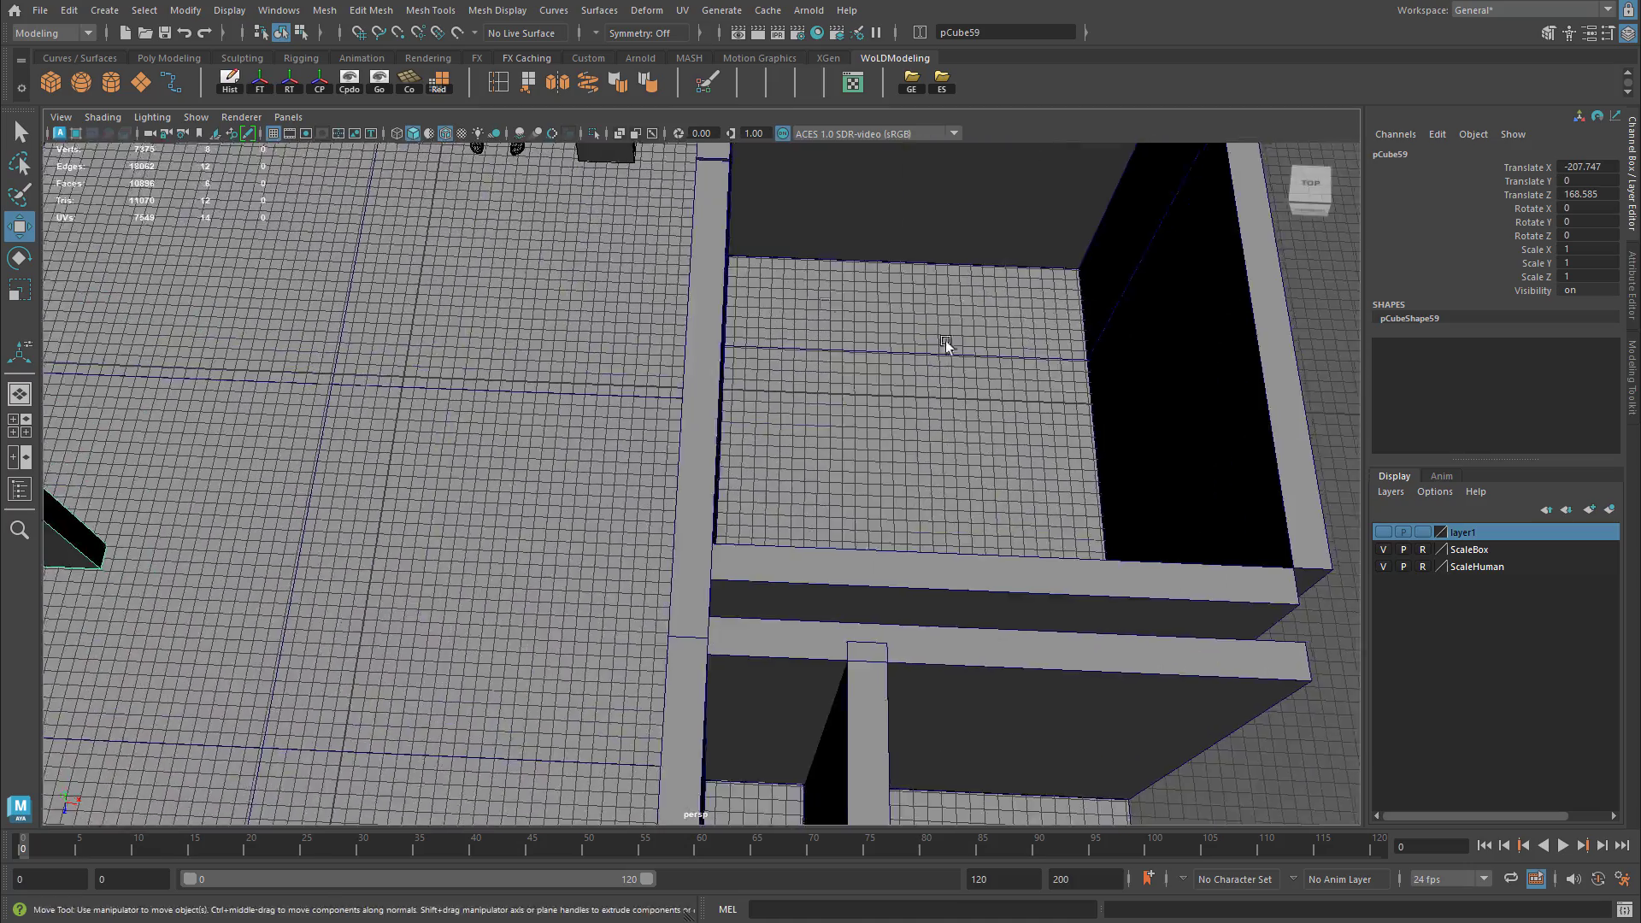
{"action": "left_click_drag", "start_coordinate": [1003, 421], "coordinate": [830, 413], "text": "alt"}
{"action": "left_click", "coordinate": [1014, 564]}
{"action": "middle_click_drag", "start_coordinate": [887, 540], "coordinate": [1014, 484], "text": "alt"}
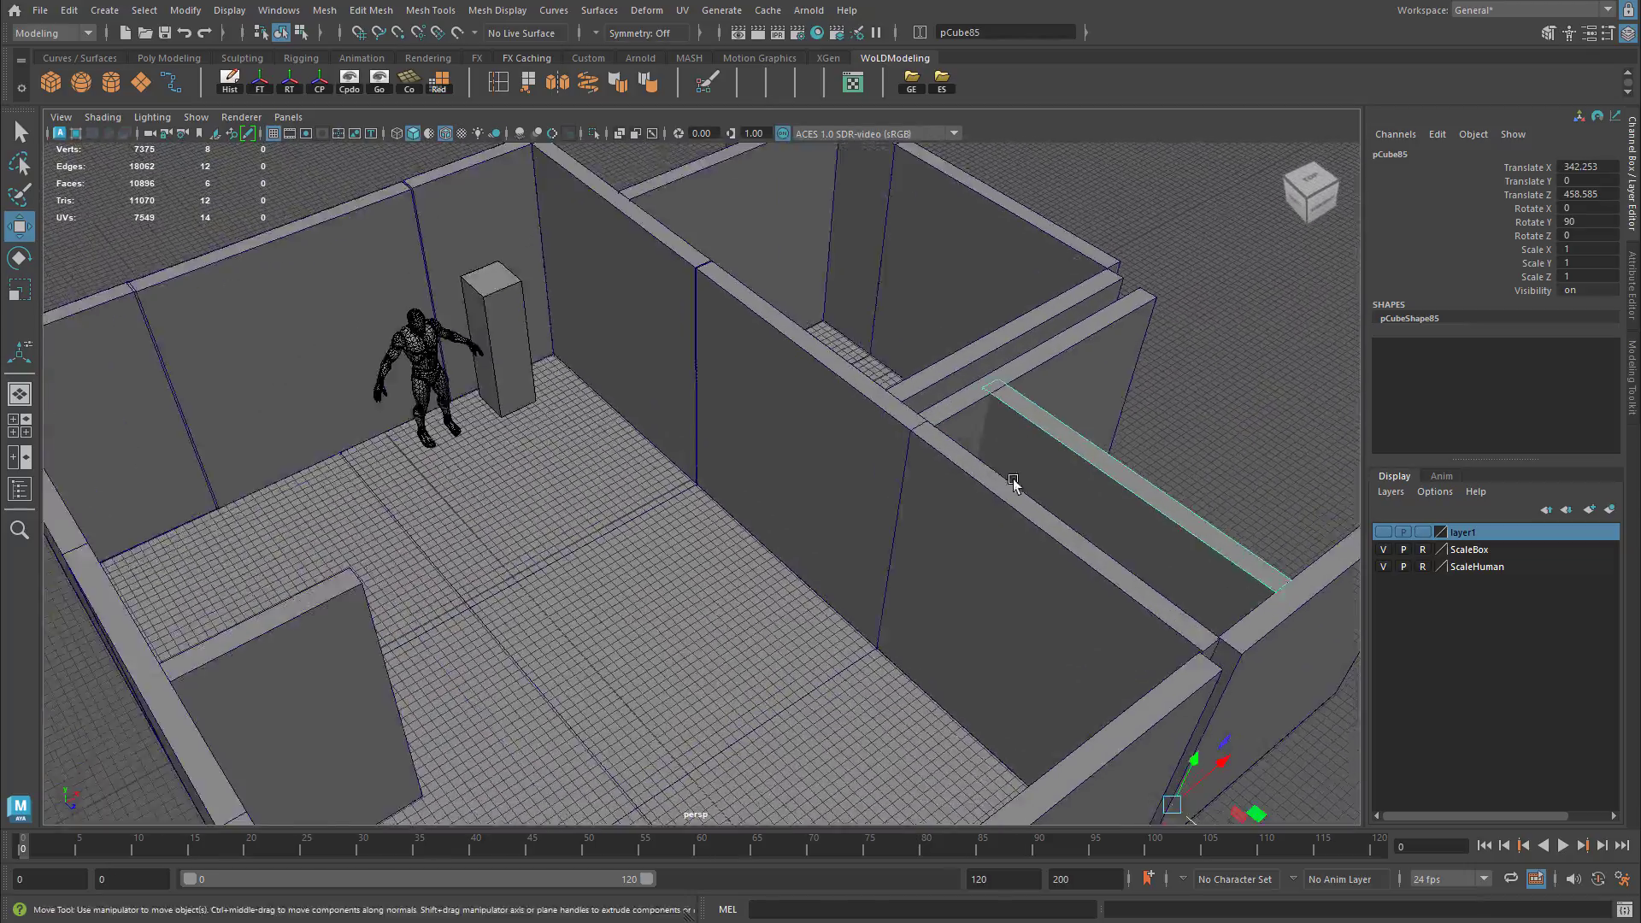
Review the complete room layout from outside, from the corner and the front.
{"action": "left_click_drag", "start_coordinate": [1014, 484], "coordinate": [769, 417], "text": "alt"}
{"action": "right_click_drag", "start_coordinate": [769, 417], "coordinate": [1084, 418], "text": "alt"}
{"action": "left_click_drag", "start_coordinate": [1084, 418], "coordinate": [893, 421], "text": "alt"}
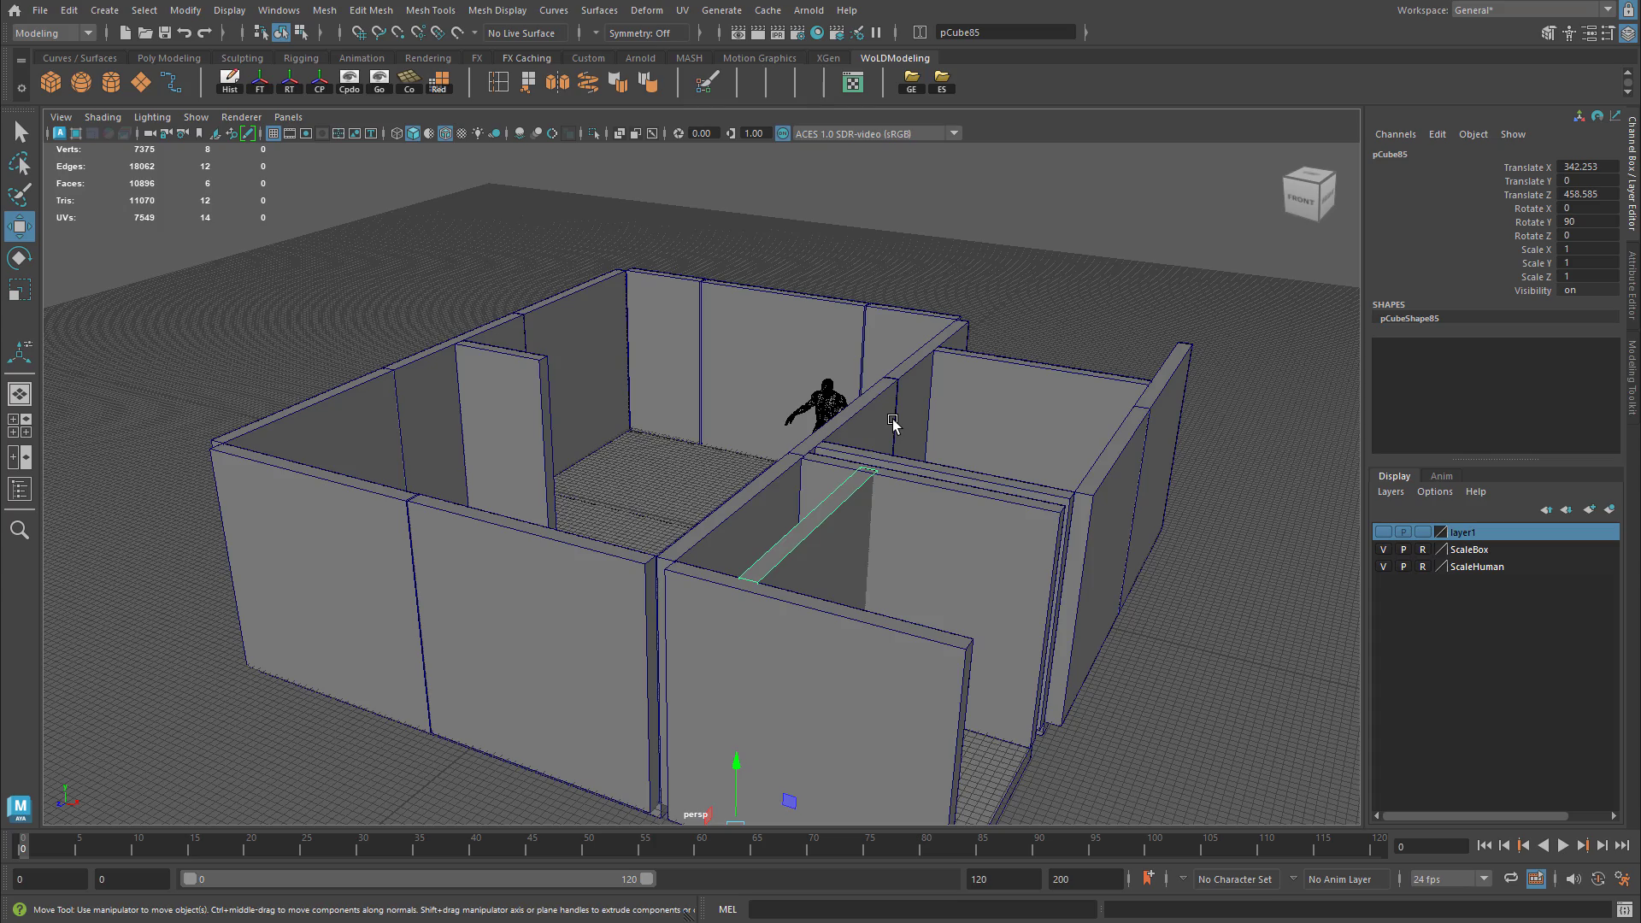
{"action": "left_click_drag", "start_coordinate": [892, 422], "coordinate": [1026, 462], "text": "alt"}
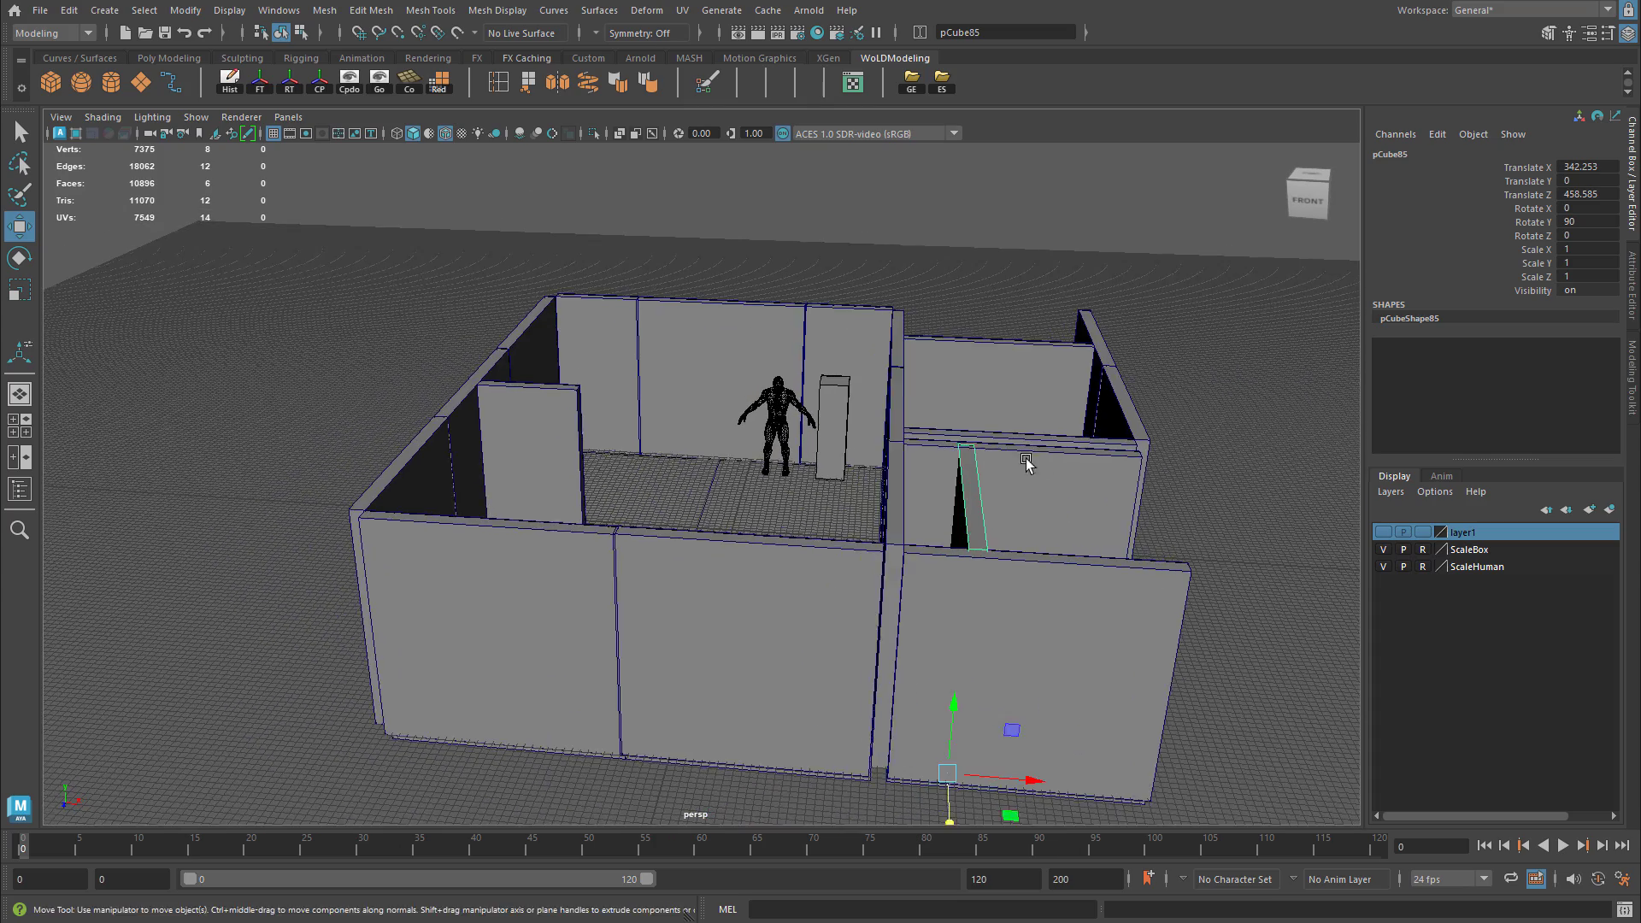
Select all the room pieces, set up an Export Selection as FBX export, and review its geometry options.
{"action": "right_click_drag", "start_coordinate": [1025, 458], "coordinate": [936, 461], "text": "alt"}
{"action": "left_click_drag", "start_coordinate": [277, 220], "coordinate": [1218, 751]}
{"action": "left_click", "coordinate": [39, 10]}
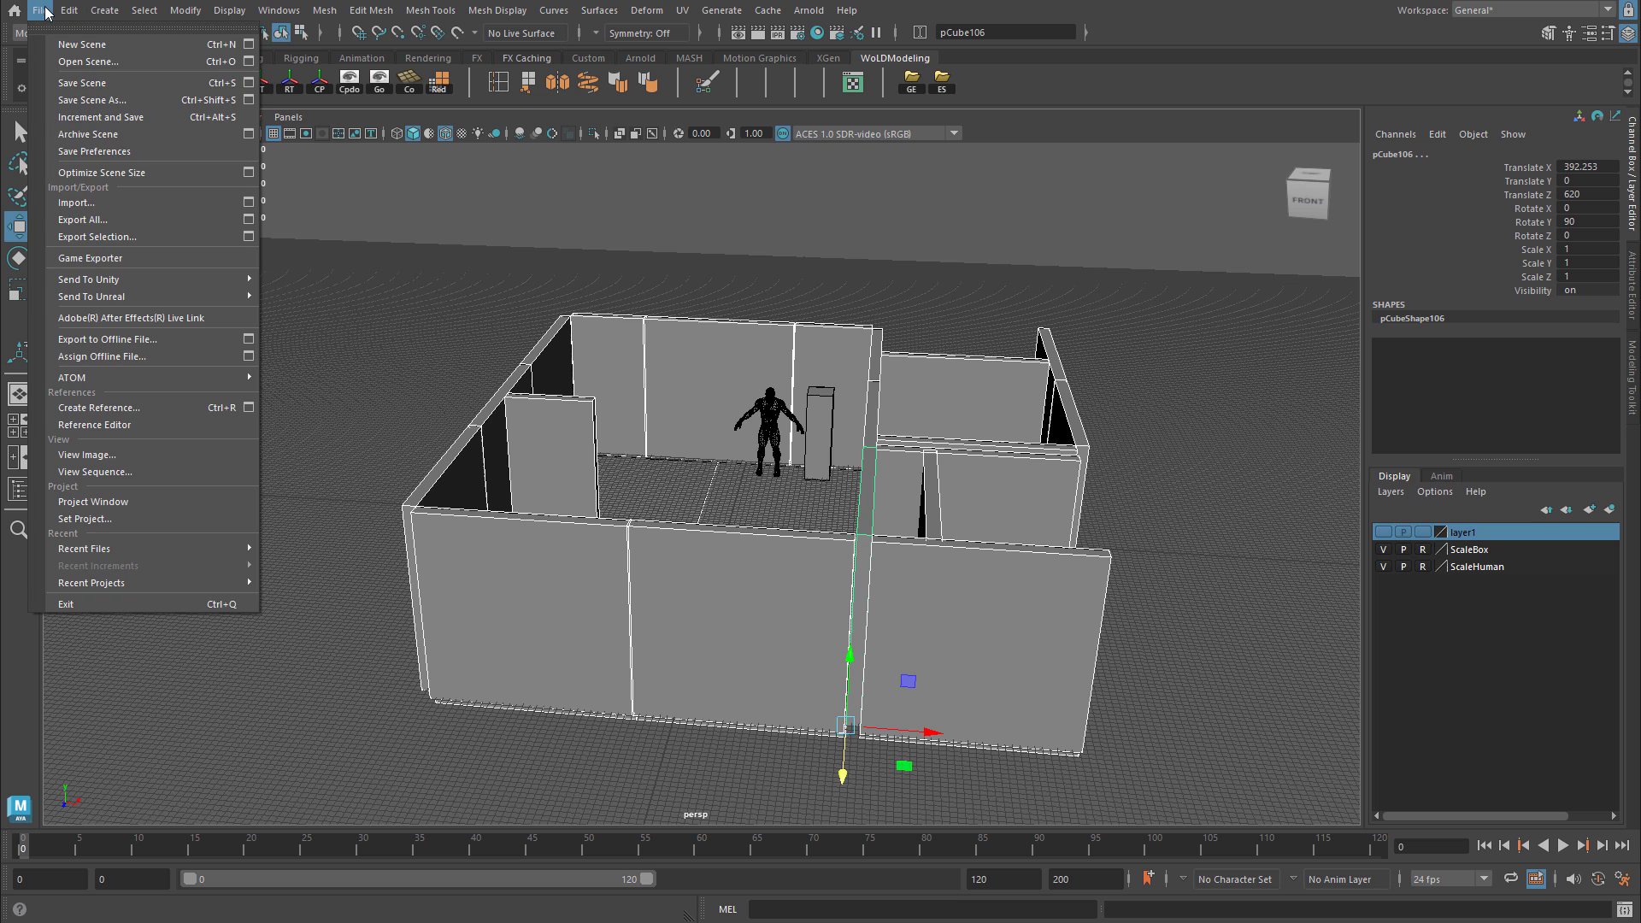
{"action": "left_click", "coordinate": [141, 239]}
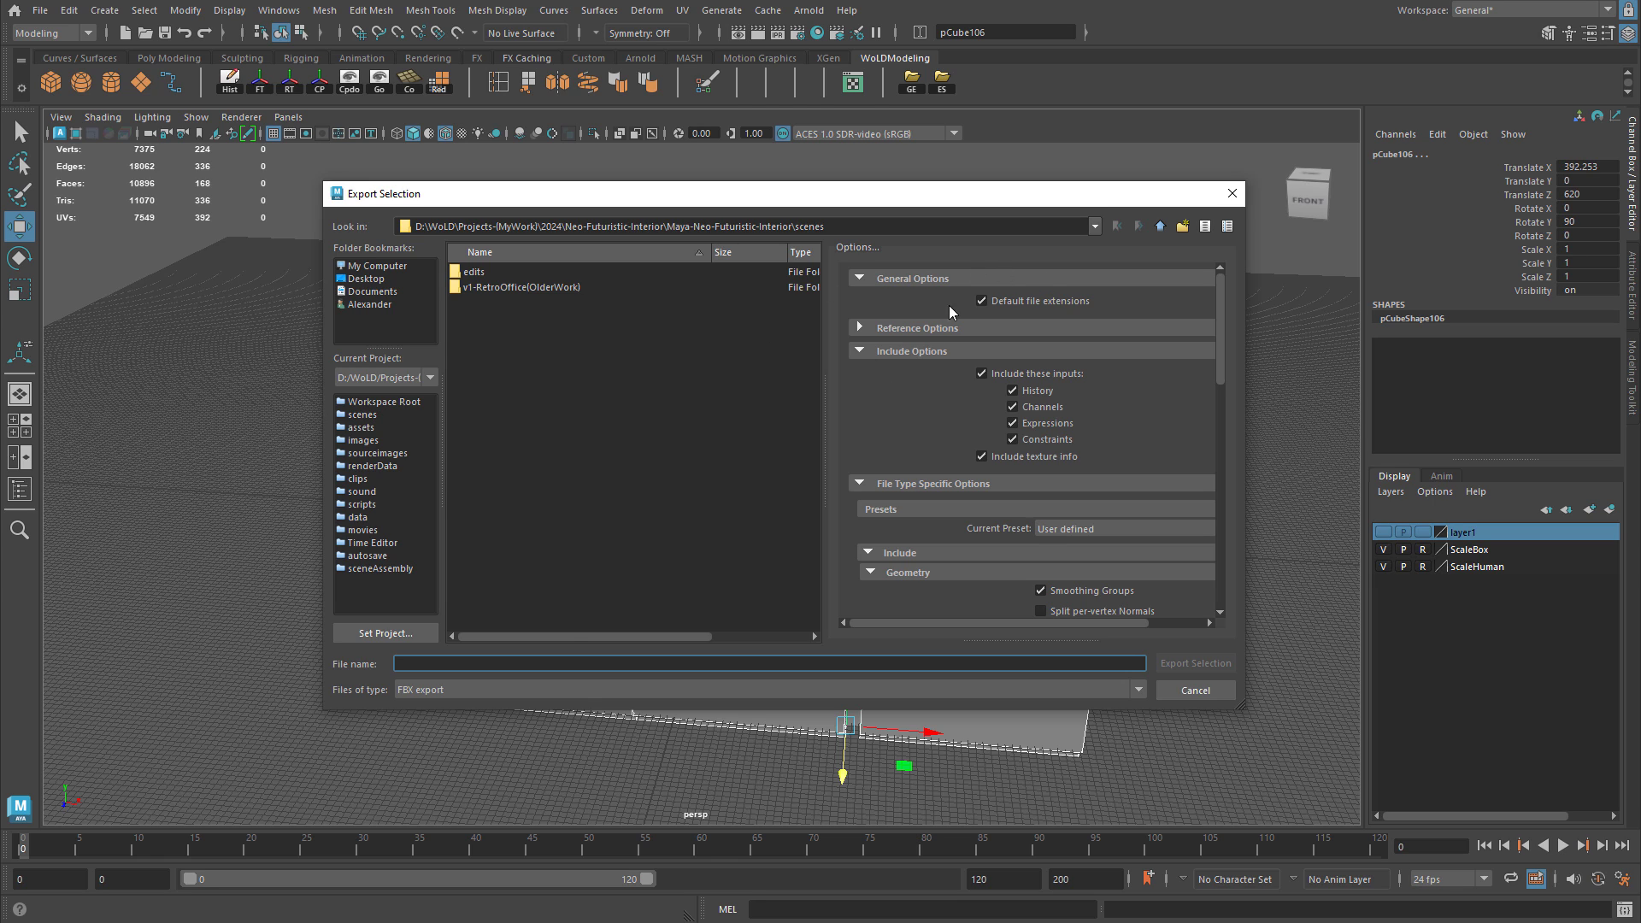
{"action": "left_click", "coordinate": [419, 689]}
{"action": "left_click", "coordinate": [437, 684]}
{"action": "scroll", "coordinate": [1178, 483], "scroll_direction": "down", "scroll_amount": 2}
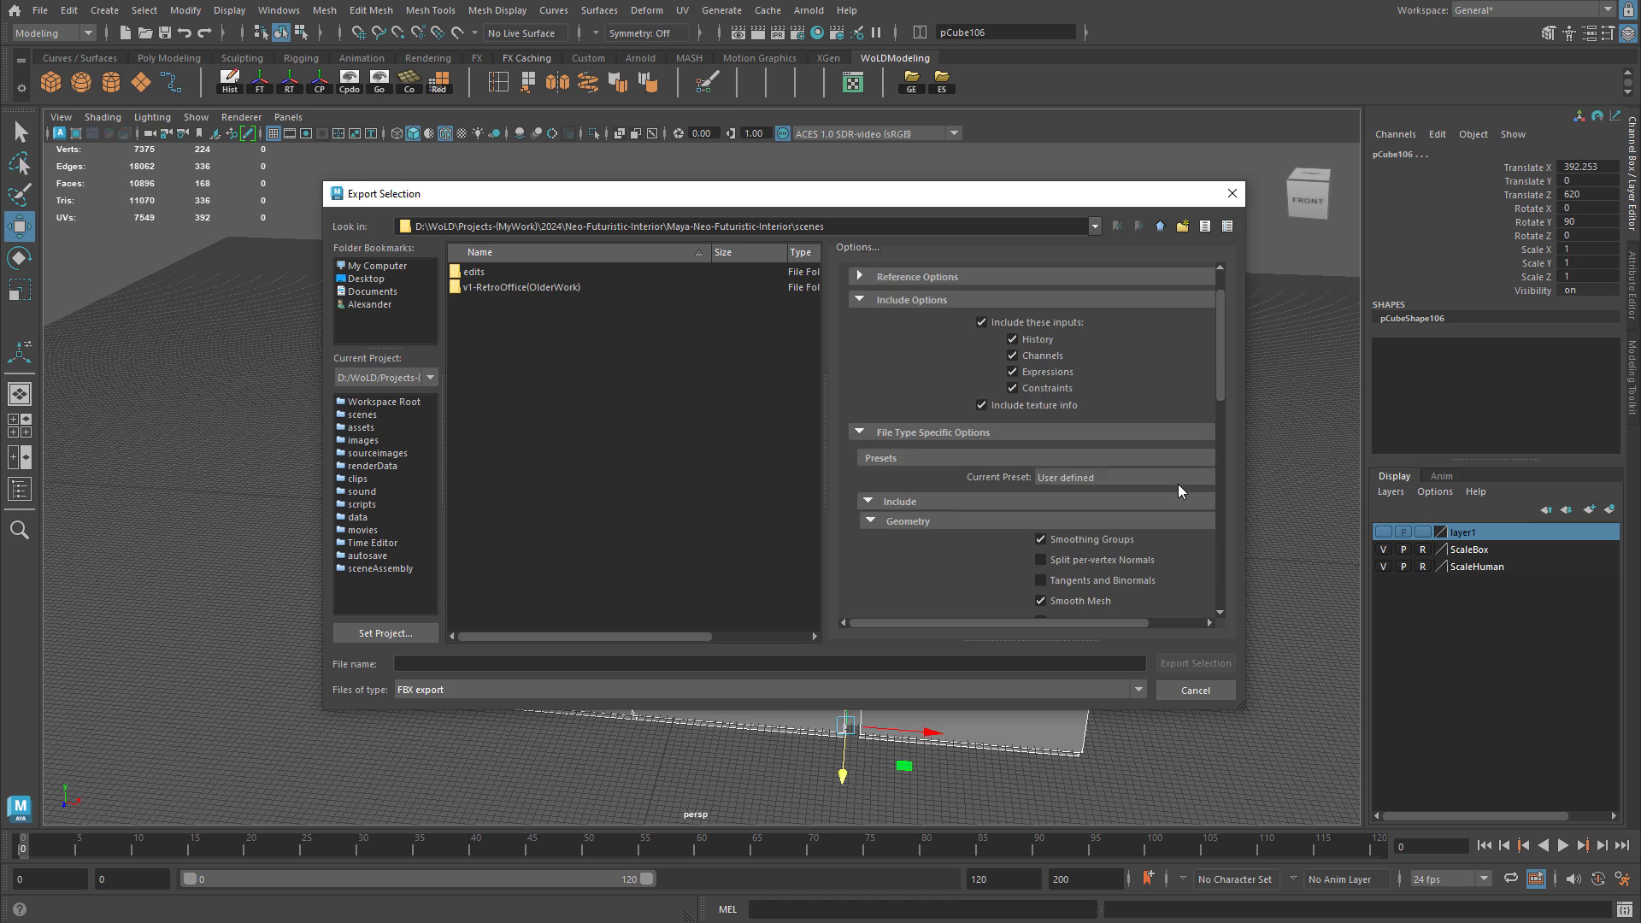
{"action": "scroll", "coordinate": [1178, 483], "scroll_direction": "down", "scroll_amount": 4}
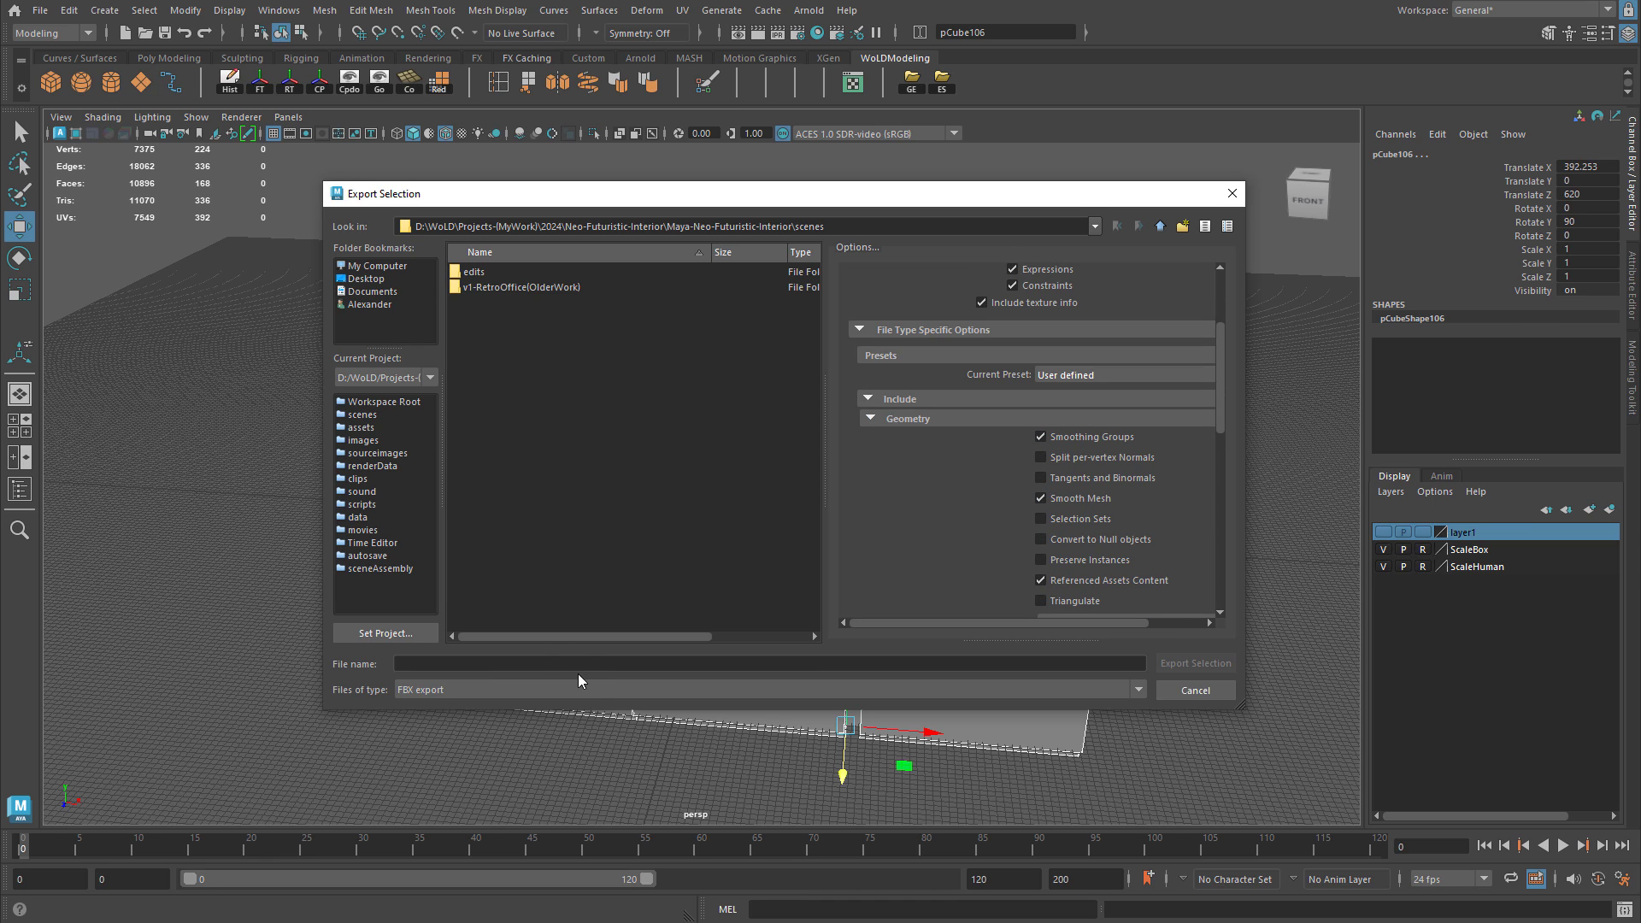
Export the selected room to the project's ExportedMeshes folder over the existing FuturisticRoom_SizeTest.fbx.
{"action": "left_click", "coordinate": [609, 531]}
{"action": "key", "text": "BackSpace"}
{"action": "key", "text": "BackSpace"}
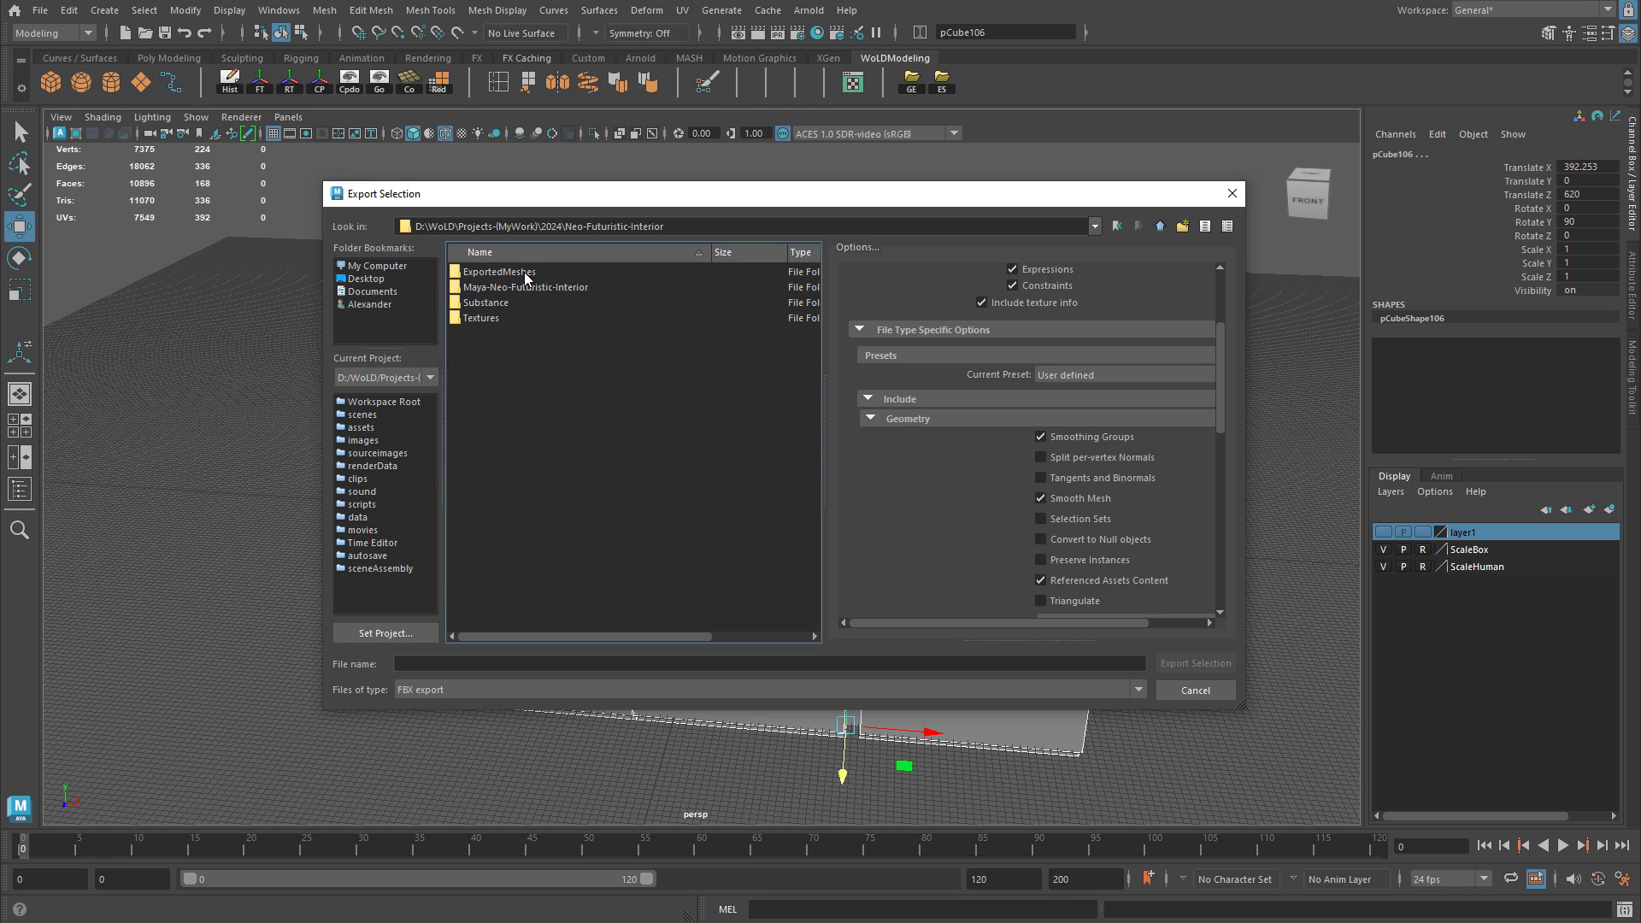
{"action": "double_click", "coordinate": [525, 271]}
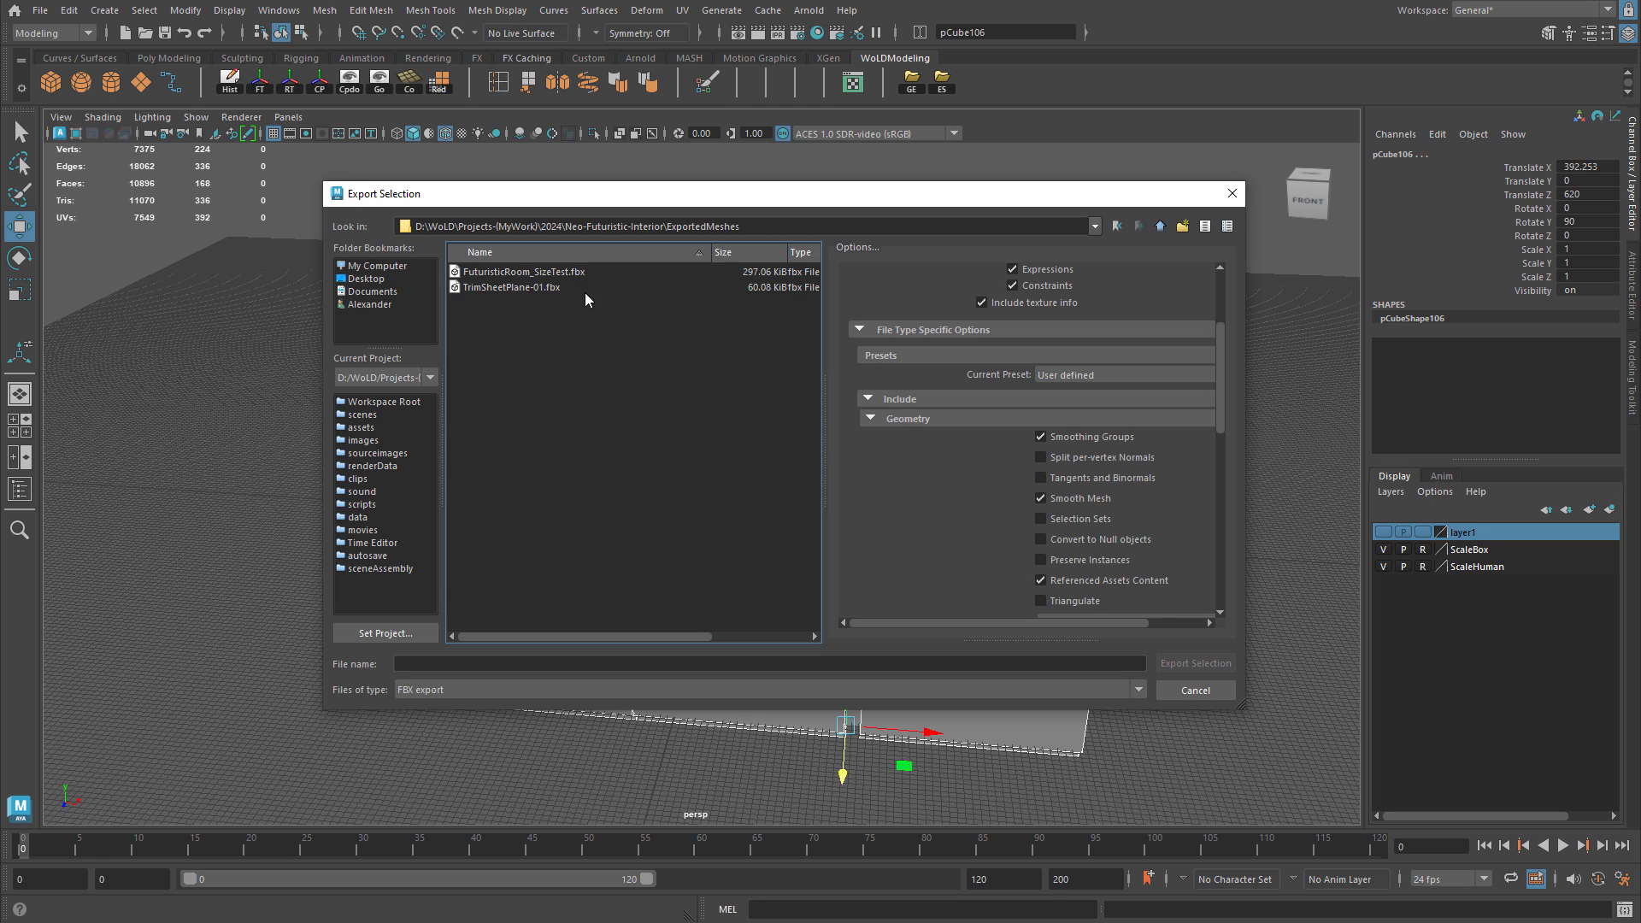
{"action": "left_click", "coordinate": [499, 271]}
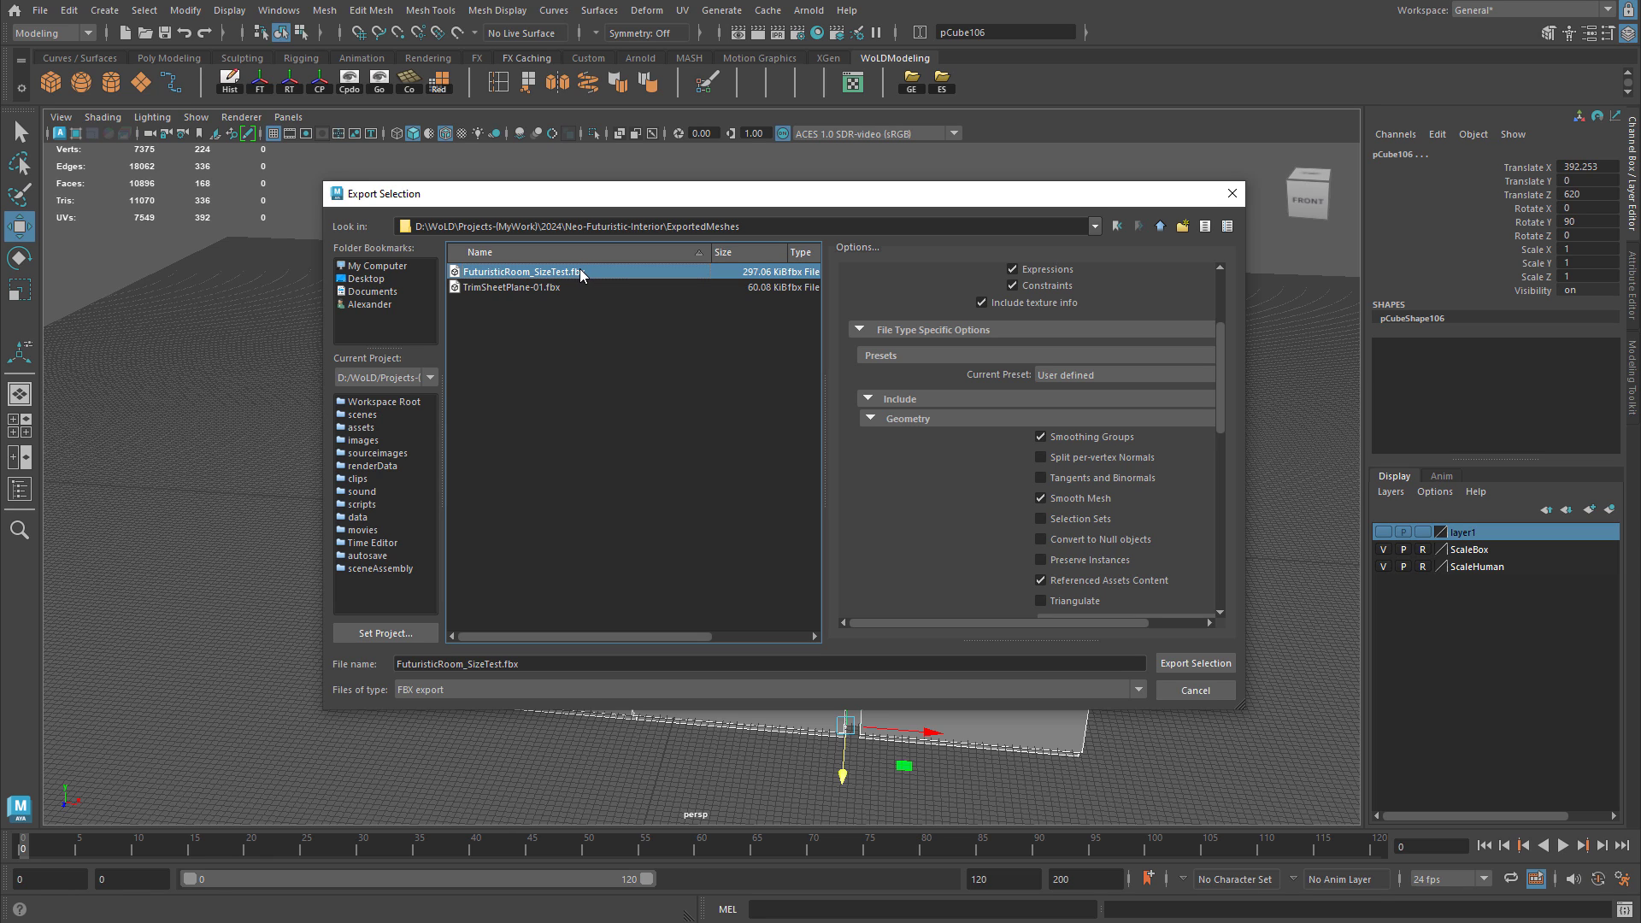
{"action": "left_click", "coordinate": [1200, 663]}
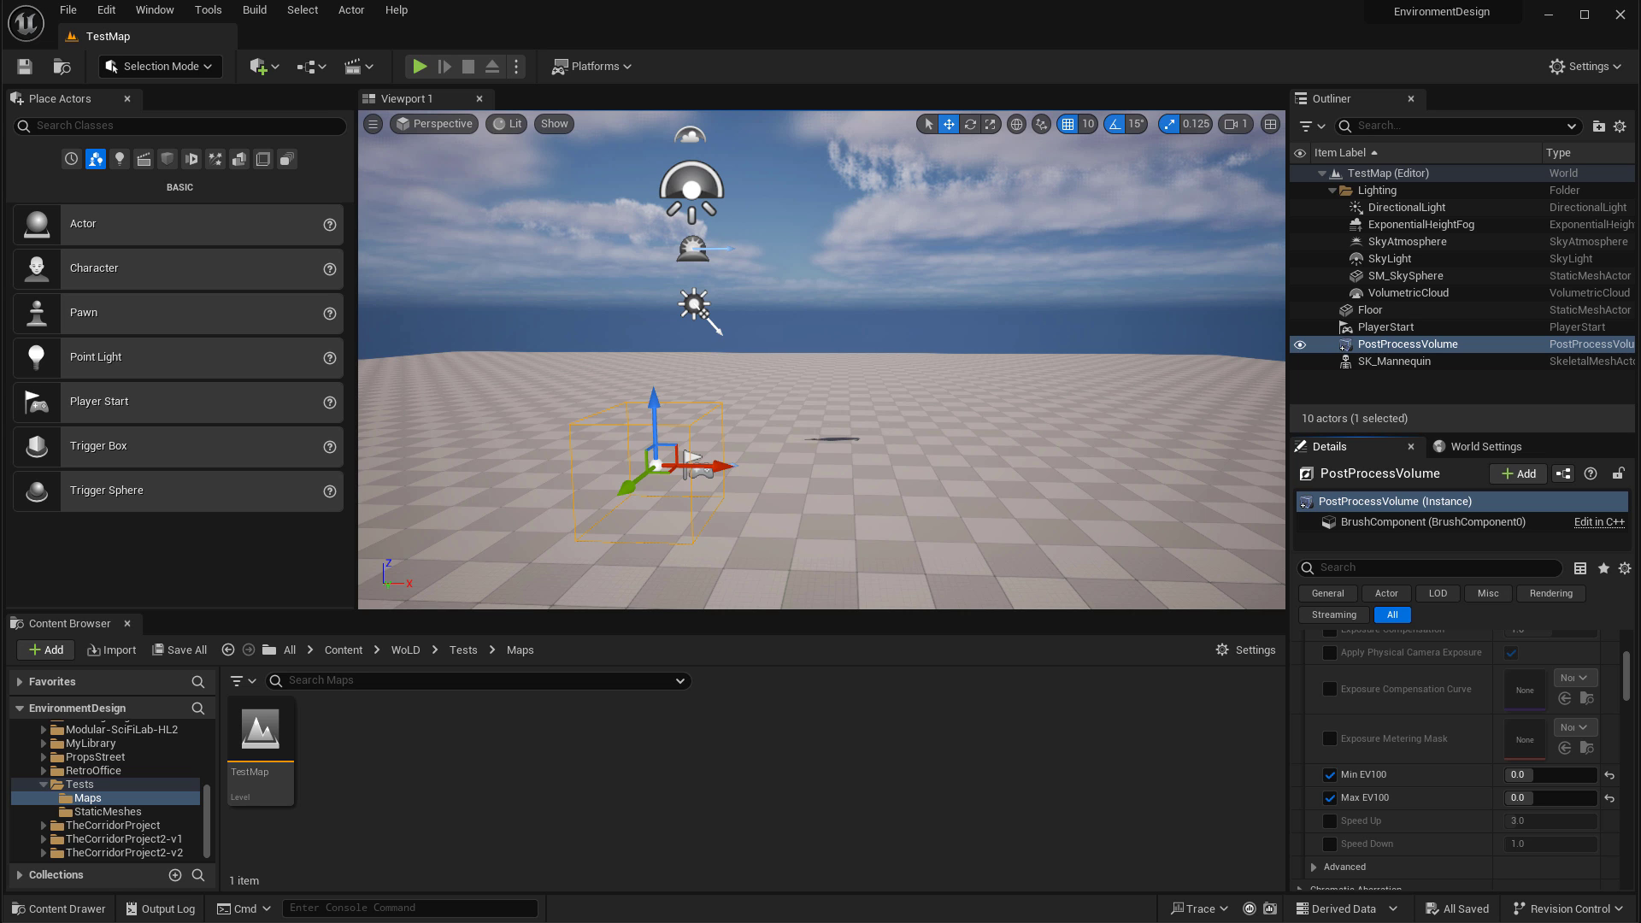
Bring FuturisticRoom_SizeTest.fbx from the ExportedMeshes folder into the Tests/StaticMeshes content folder for import.
{"action": "left_click_drag", "start_coordinate": [1450, 109], "coordinate": [840, 185]}
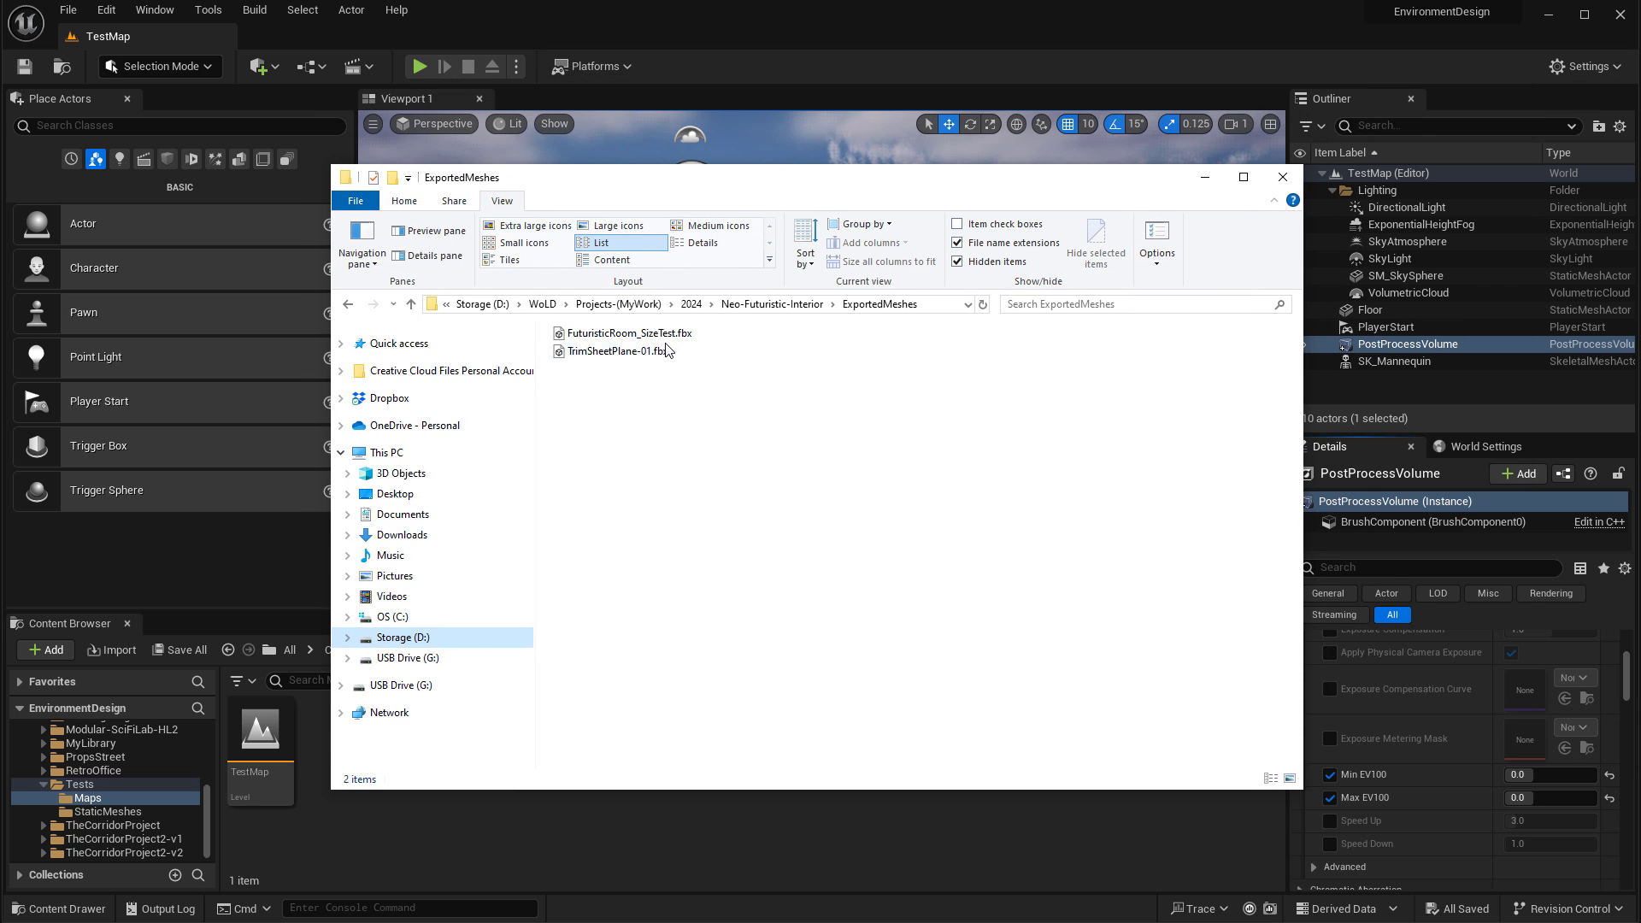
{"action": "left_click", "coordinate": [620, 335]}
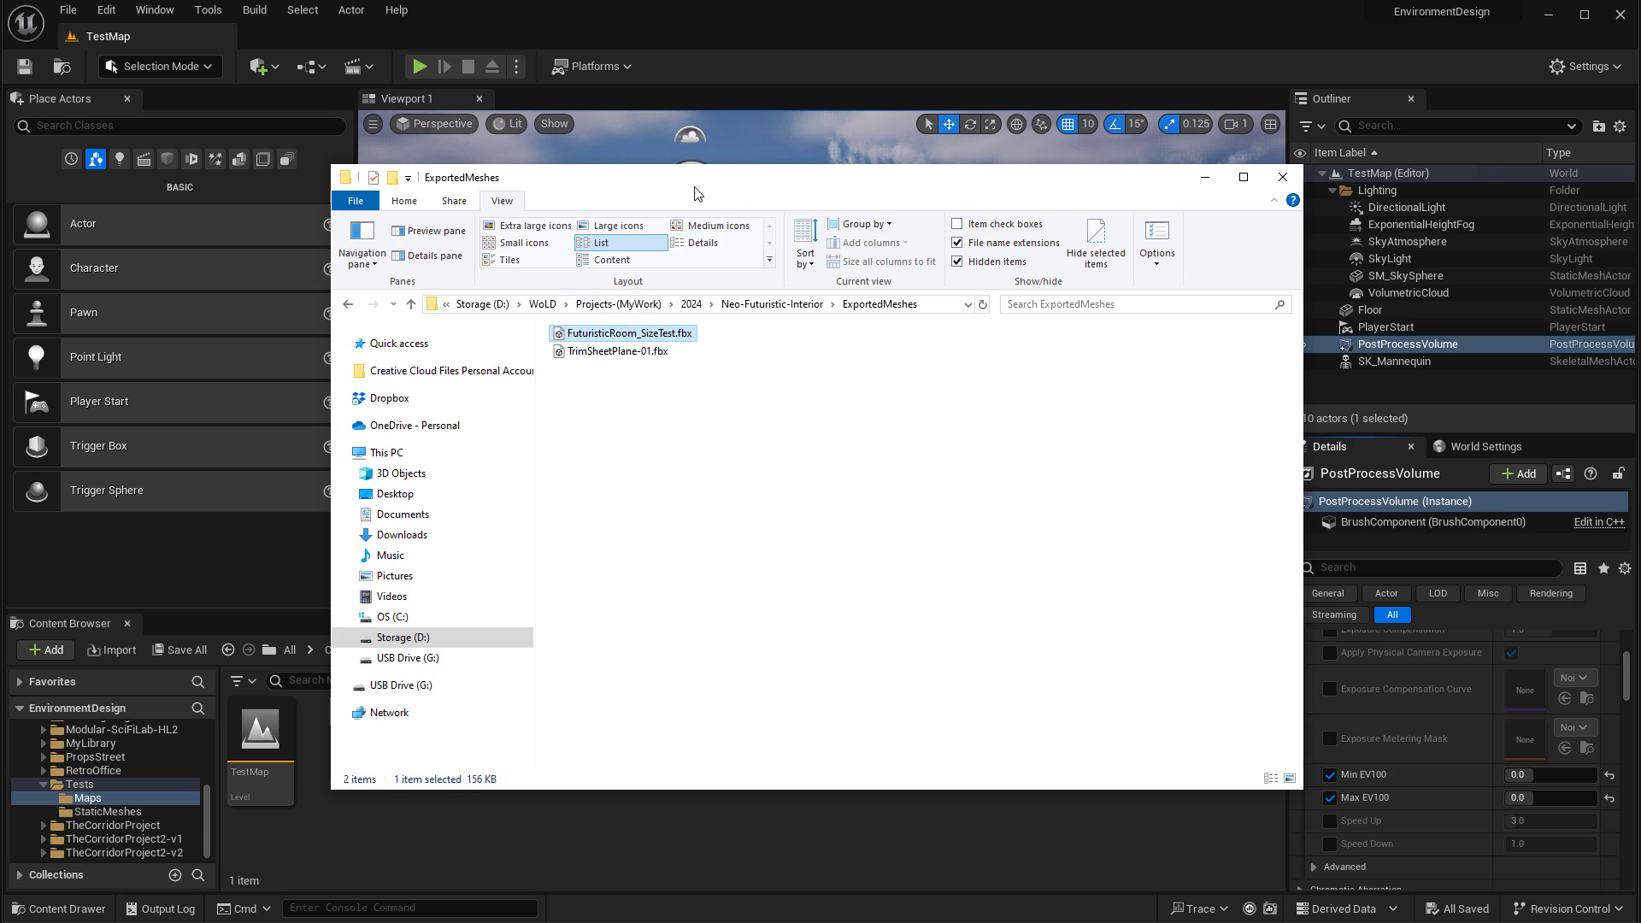
{"action": "left_click_drag", "start_coordinate": [694, 183], "coordinate": [1639, 162]}
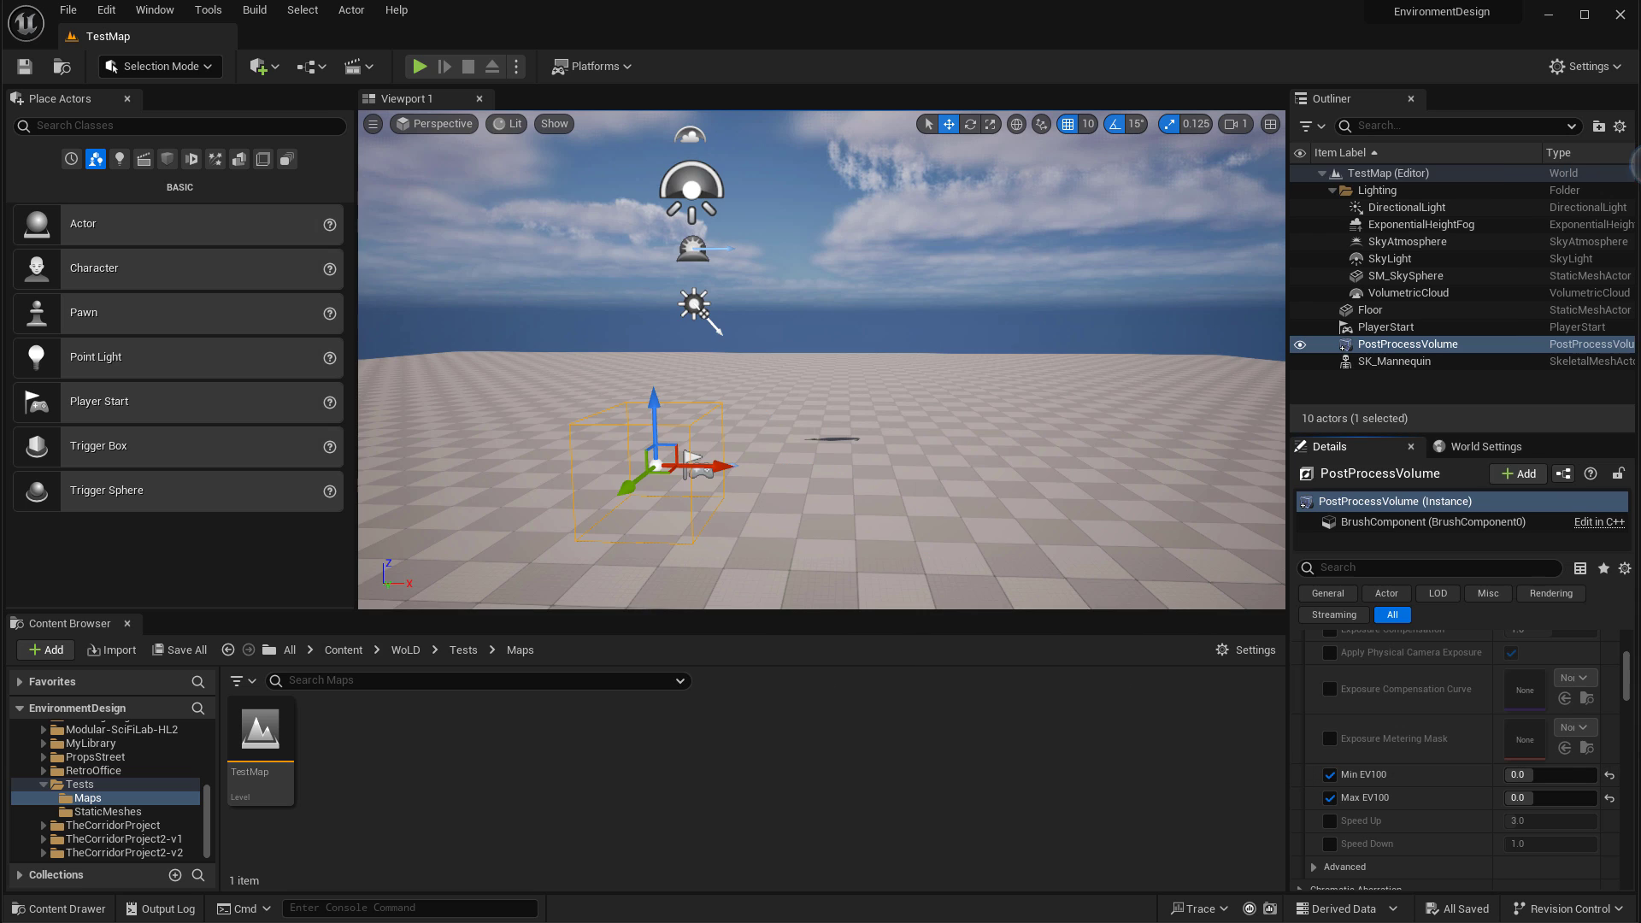
{"action": "left_click", "coordinate": [107, 811]}
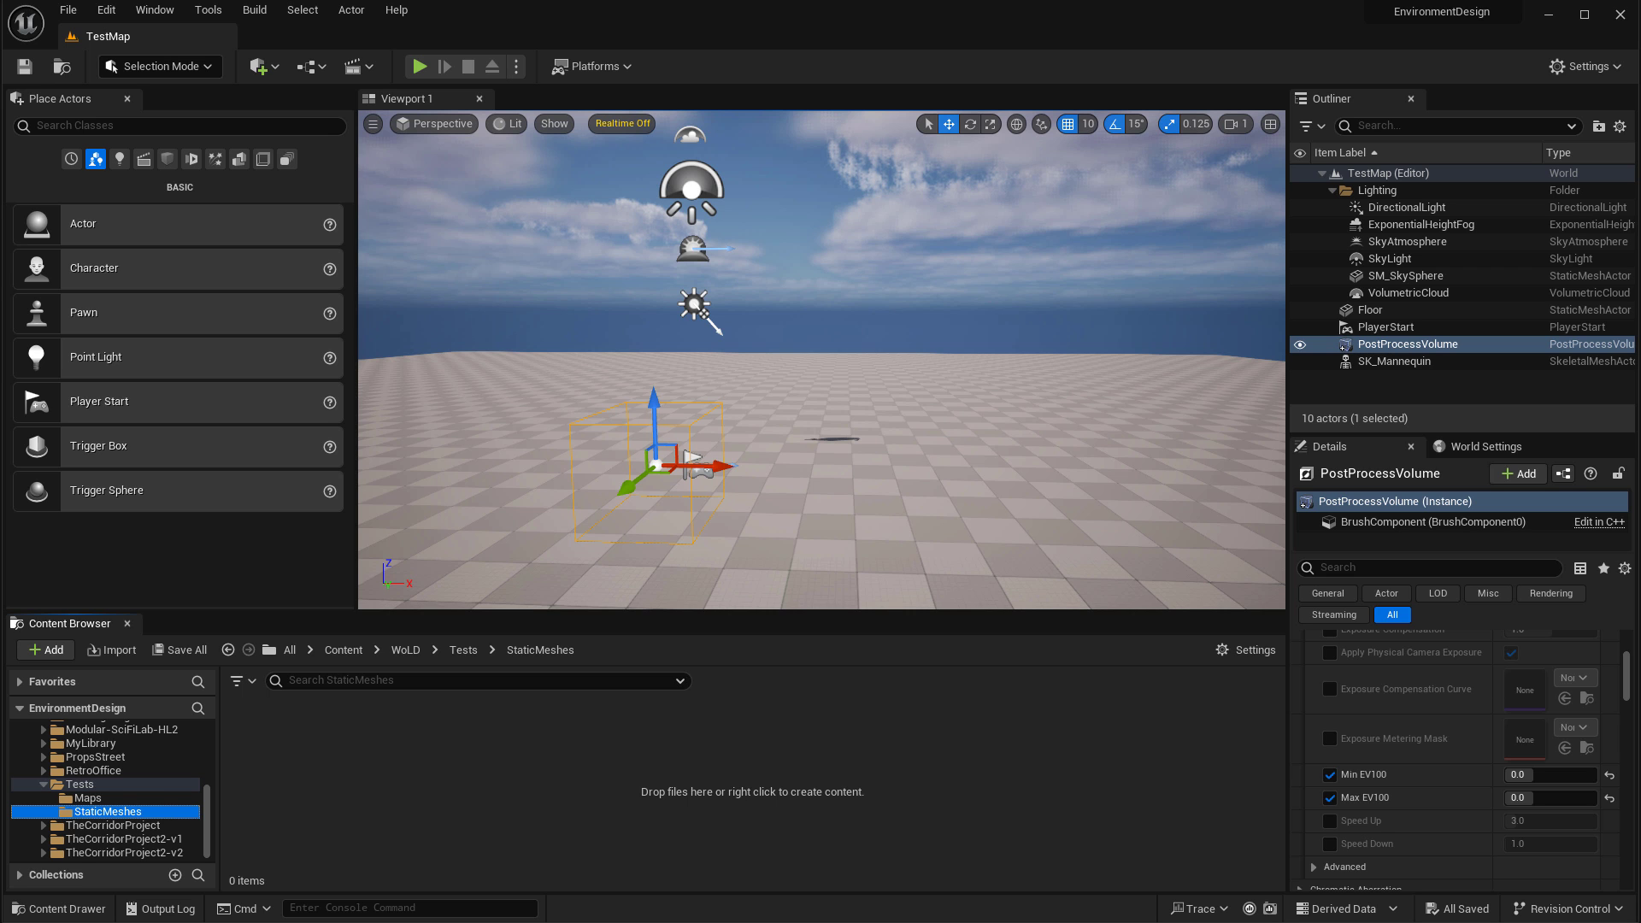
{"action": "left_click_drag", "start_coordinate": [698, 701], "coordinate": [401, 789]}
{"action": "left_click_drag", "start_coordinate": [323, 824], "coordinate": [323, 824]}
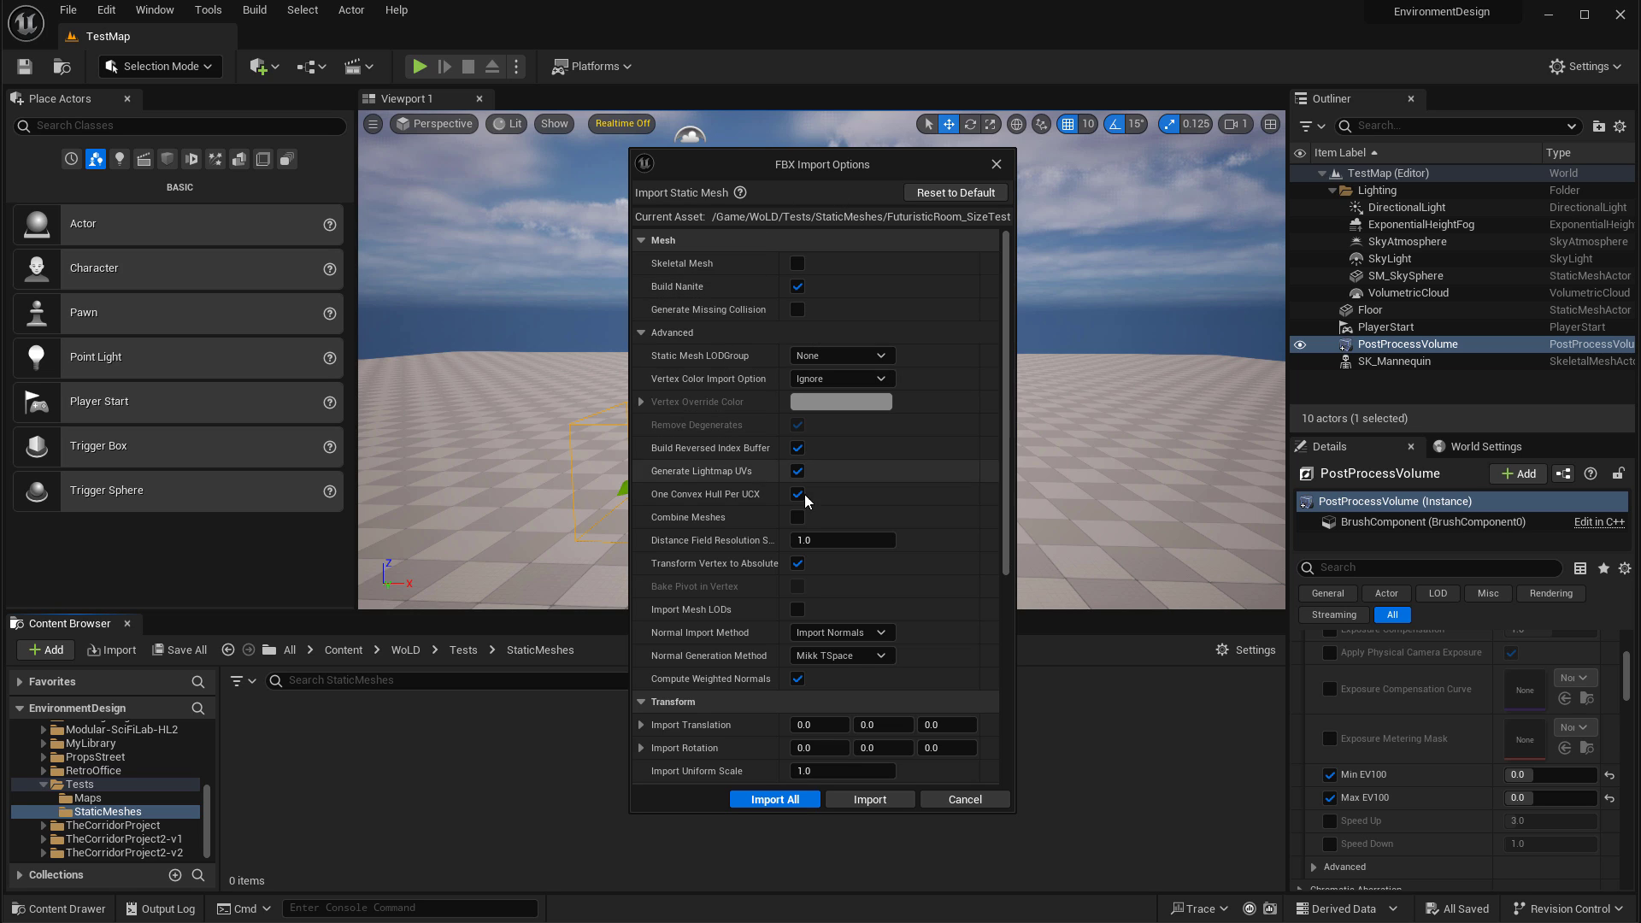
Review the FBX import options, leave Combine Meshes off, and import all the room meshes.
{"action": "scroll", "coordinate": [675, 482], "scroll_direction": "down", "scroll_amount": 1}
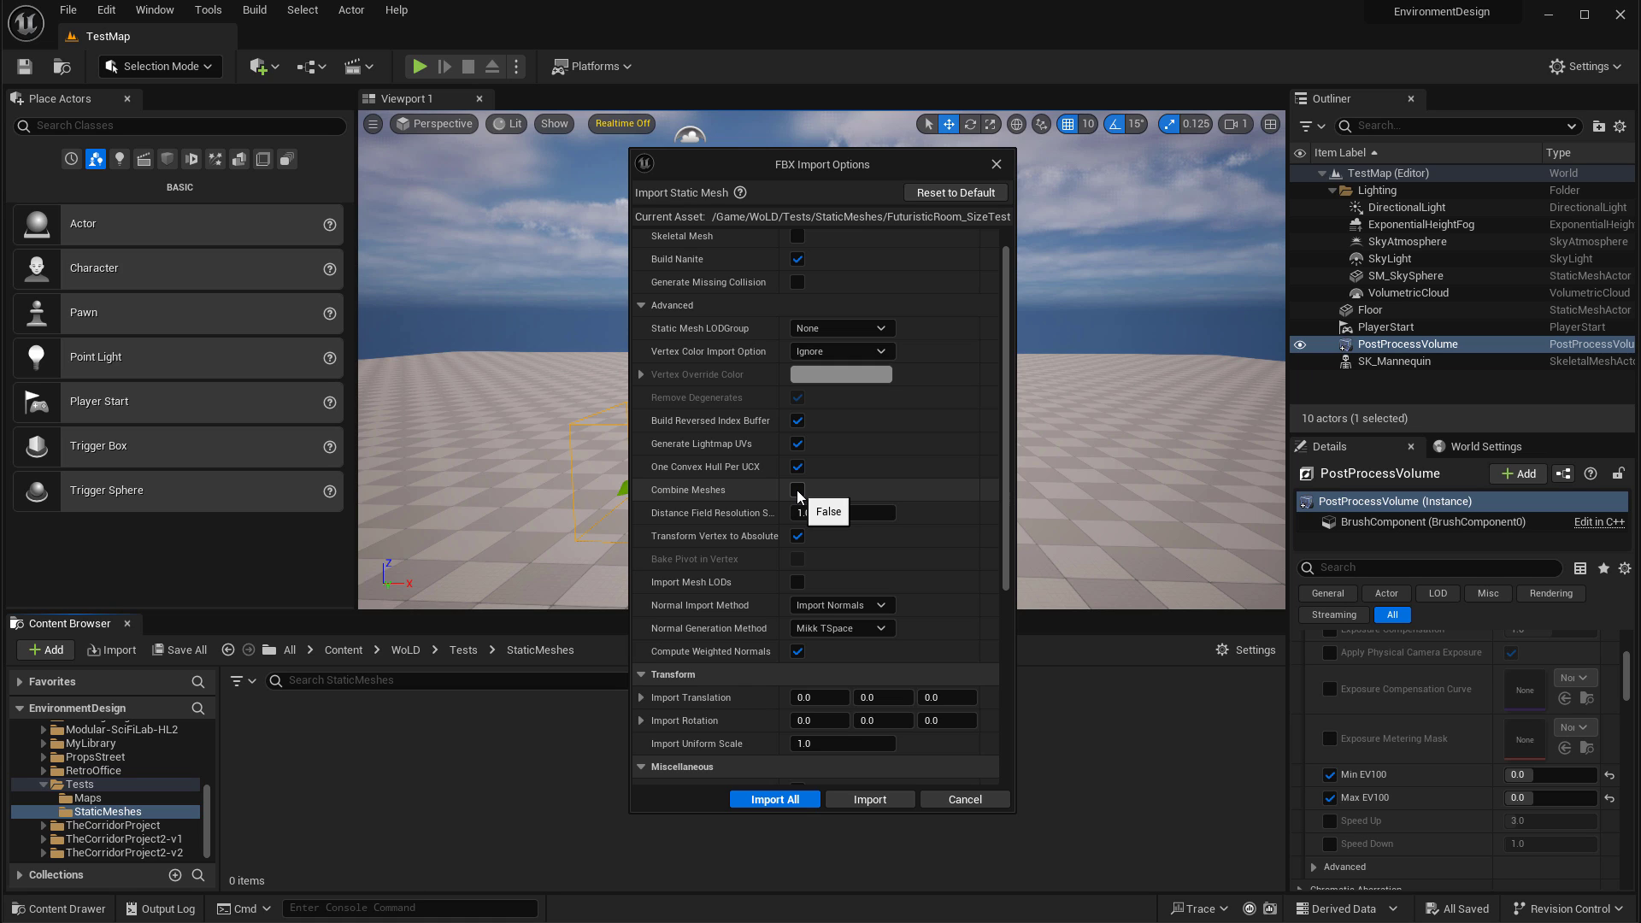
{"action": "scroll", "coordinate": [820, 602], "scroll_direction": "down", "scroll_amount": 4}
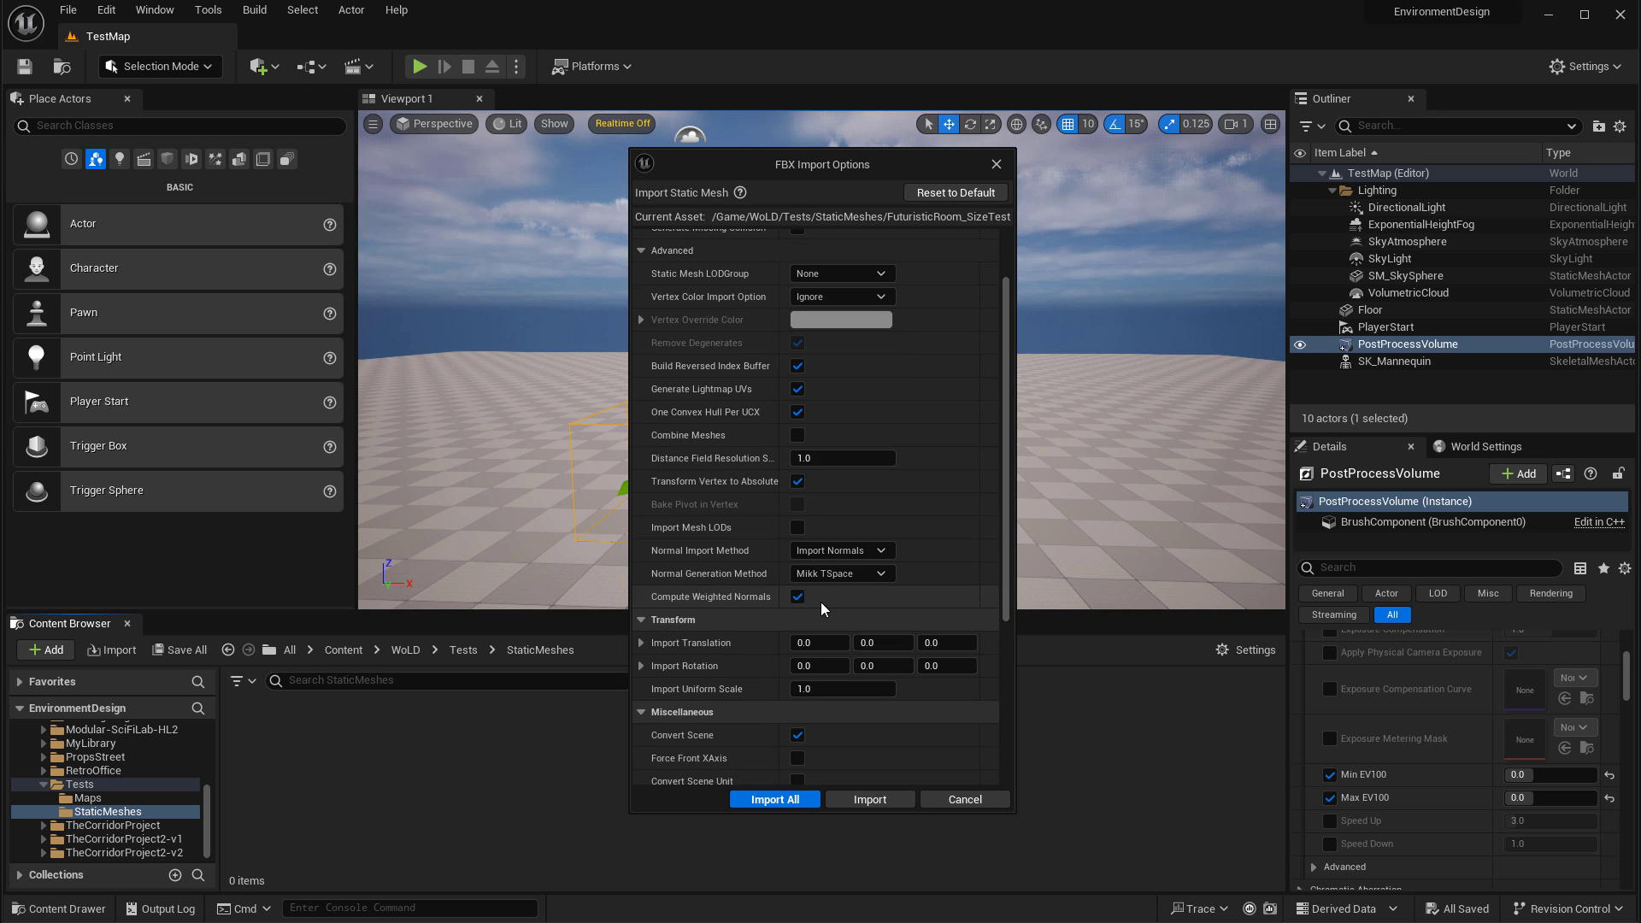
{"action": "scroll", "coordinate": [707, 485], "scroll_direction": "down", "scroll_amount": 2}
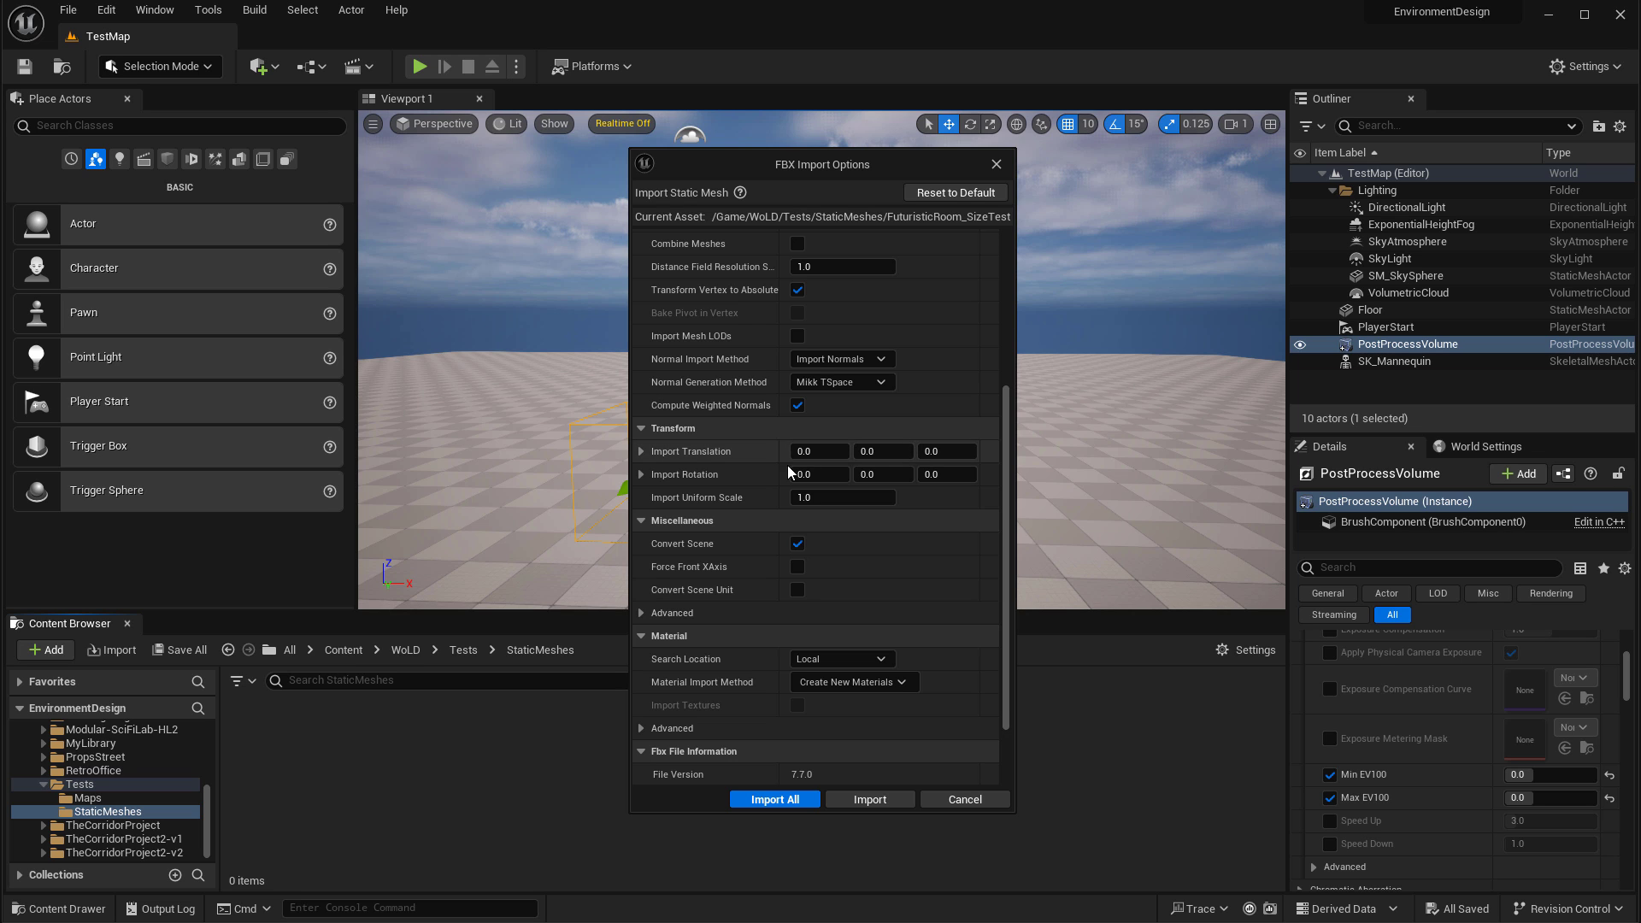
{"action": "scroll", "coordinate": [854, 495], "scroll_direction": "down", "scroll_amount": 4}
{"action": "left_click", "coordinate": [796, 803]}
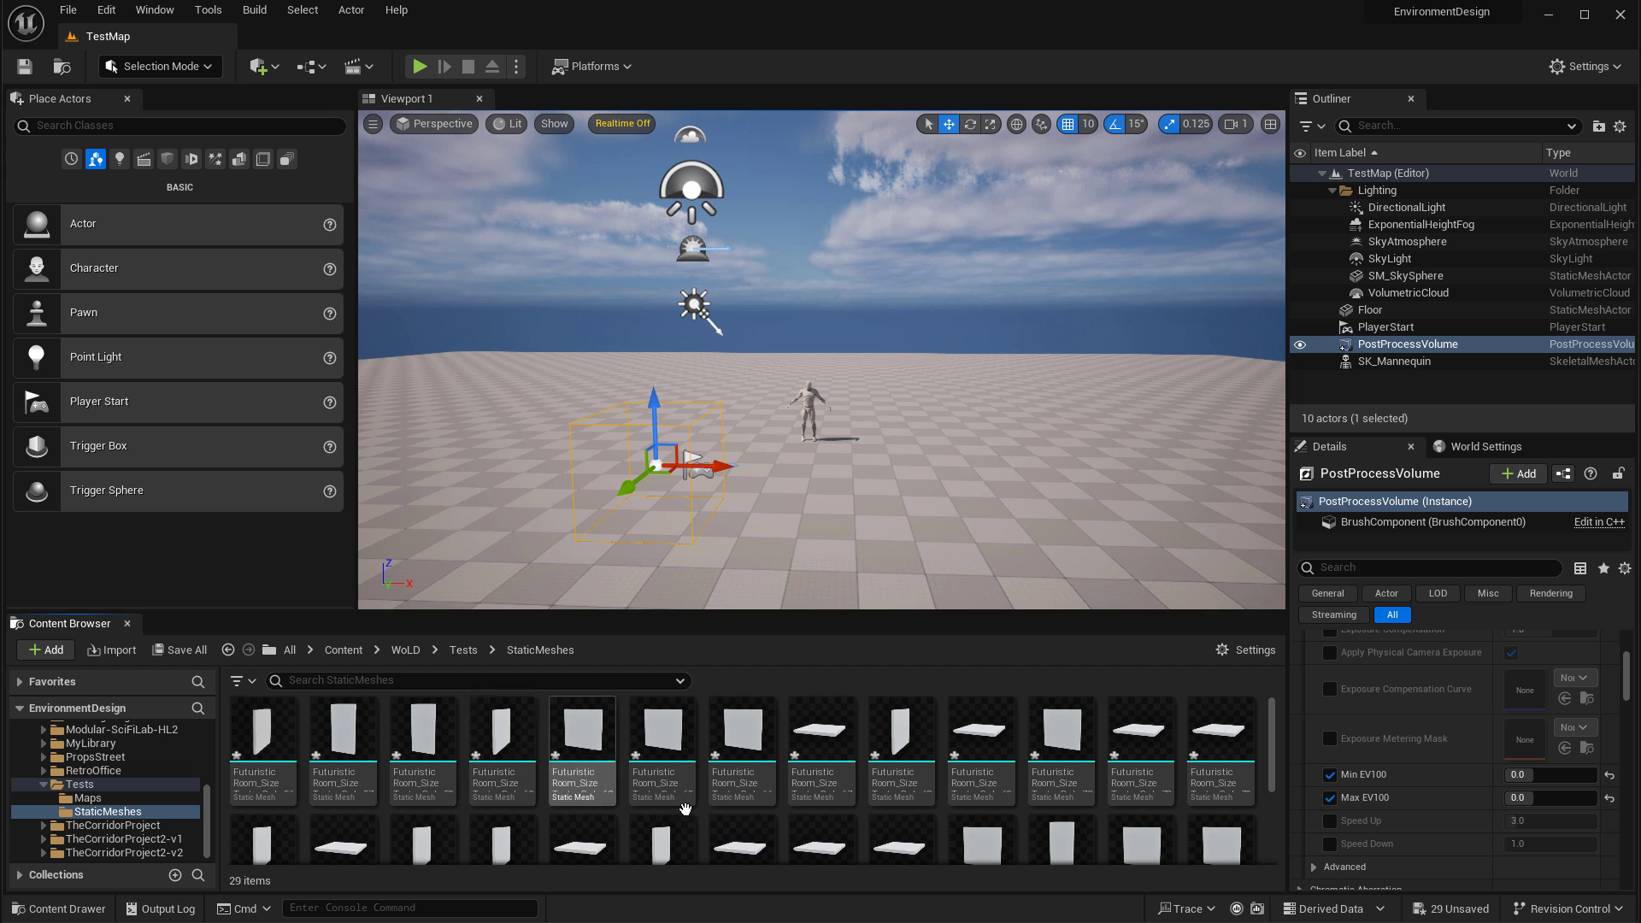
Select all the imported room static meshes, excluding the lambert1 material, and place them together in the level.
{"action": "left_click", "coordinate": [268, 742]}
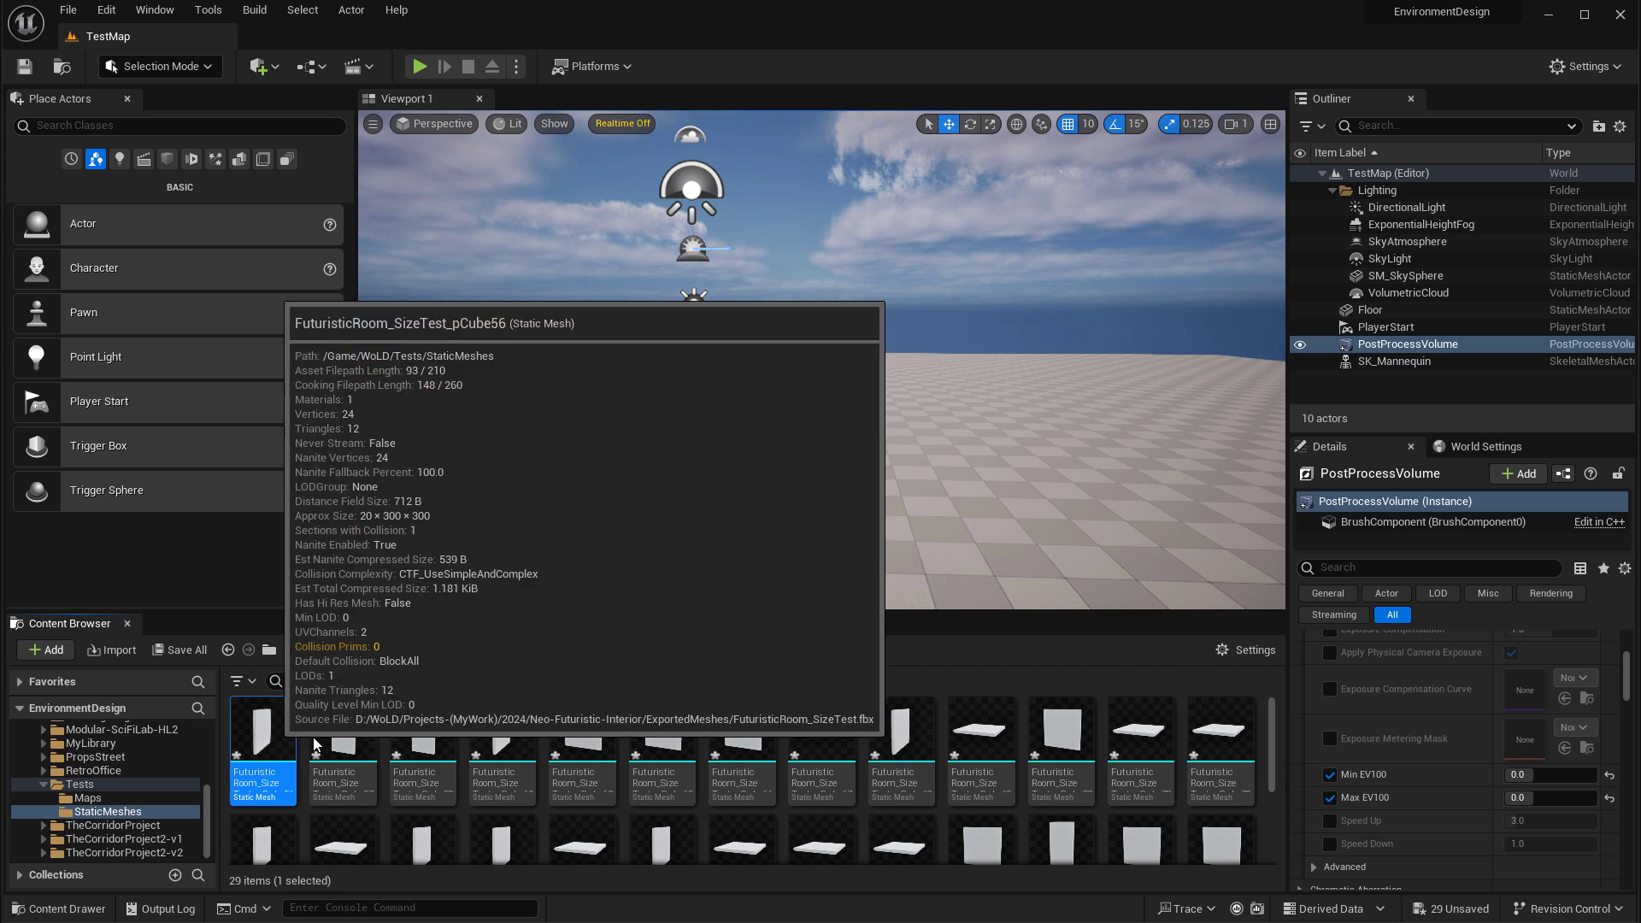
{"action": "scroll", "coordinate": [491, 741], "scroll_direction": "down", "scroll_amount": 4}
{"action": "left_click", "coordinate": [352, 792], "text": "shift"}
{"action": "mouse_move", "coordinate": [436, 795]}
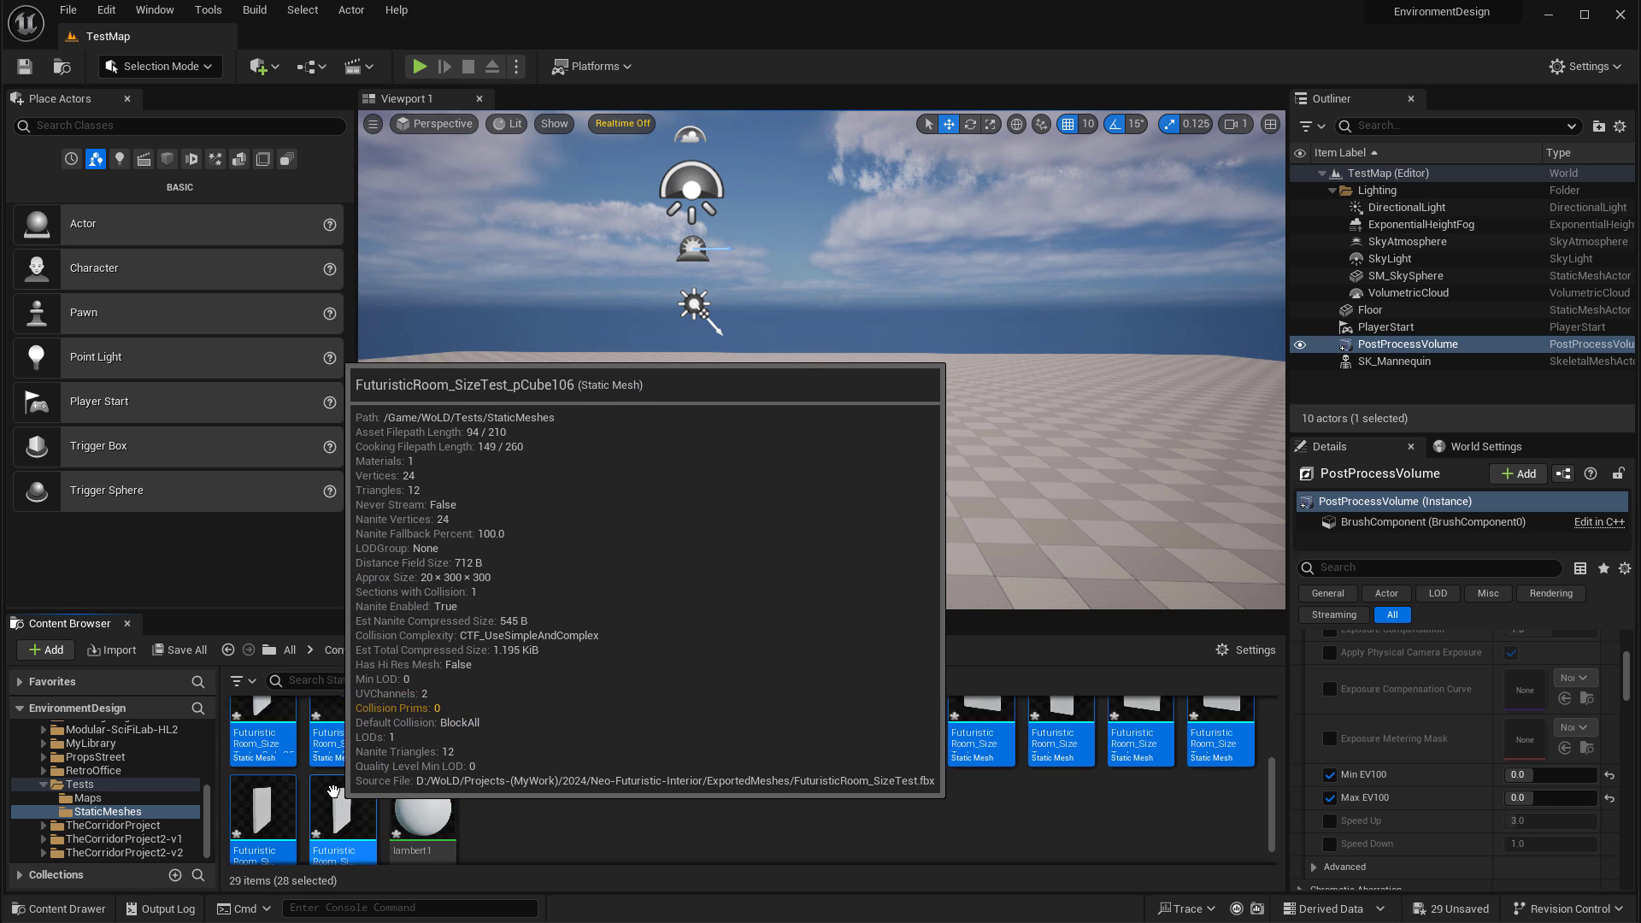
{"action": "scroll", "coordinate": [357, 804], "scroll_direction": "up", "scroll_amount": 3}
{"action": "mouse_move", "coordinate": [618, 747]}
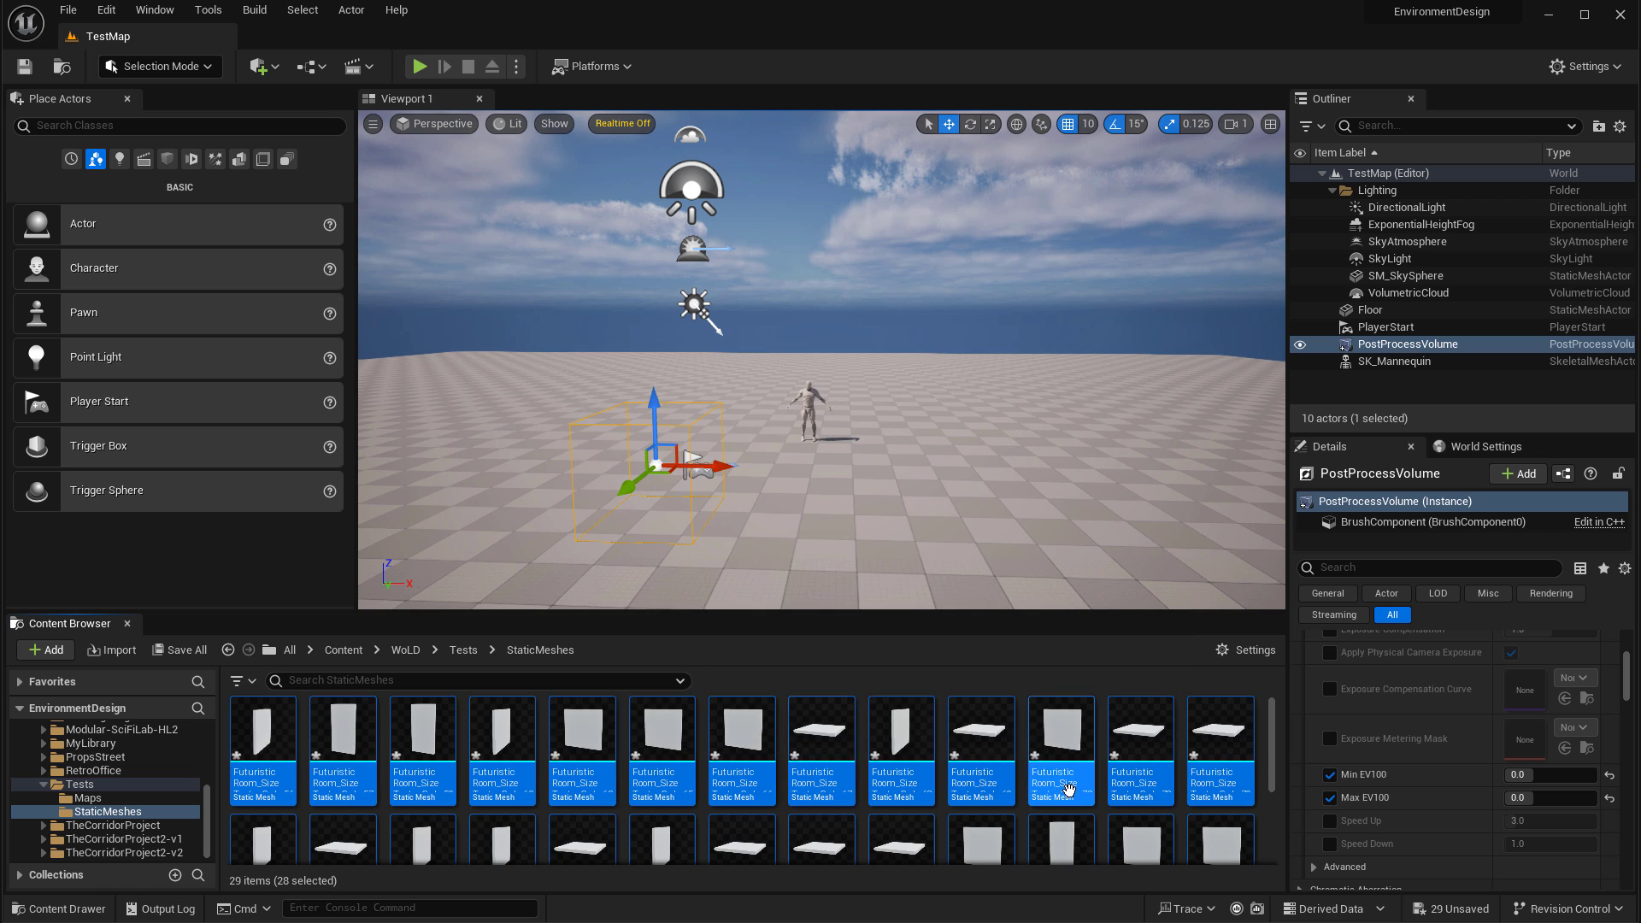
{"action": "scroll", "coordinate": [613, 846], "scroll_direction": "down", "scroll_amount": 3}
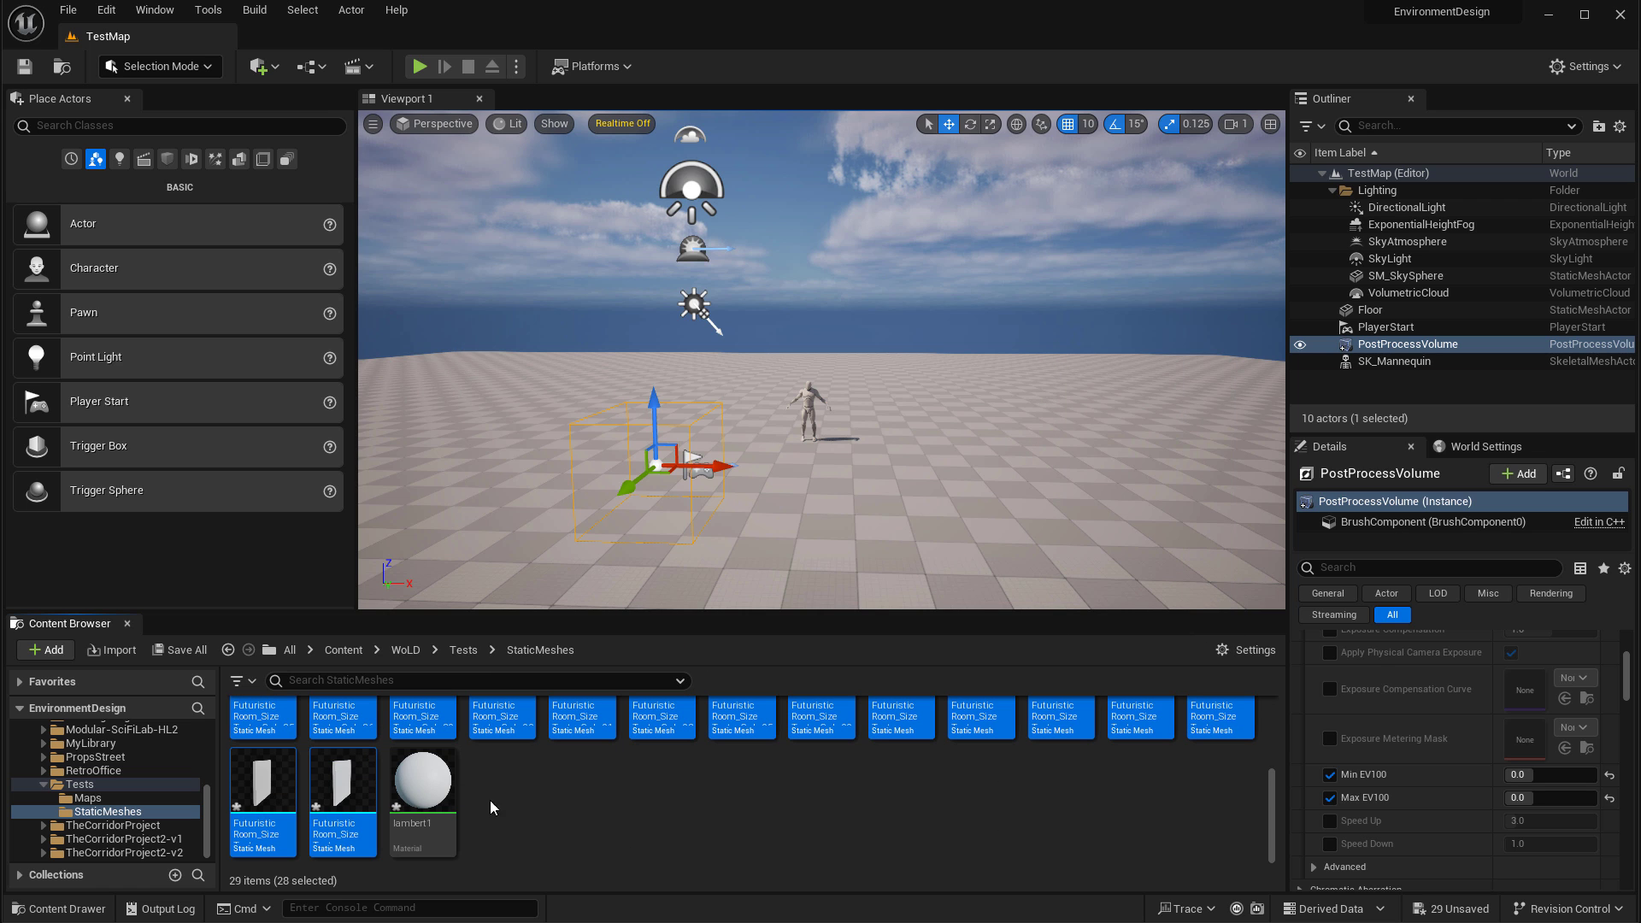
{"action": "mouse_move", "coordinate": [339, 790]}
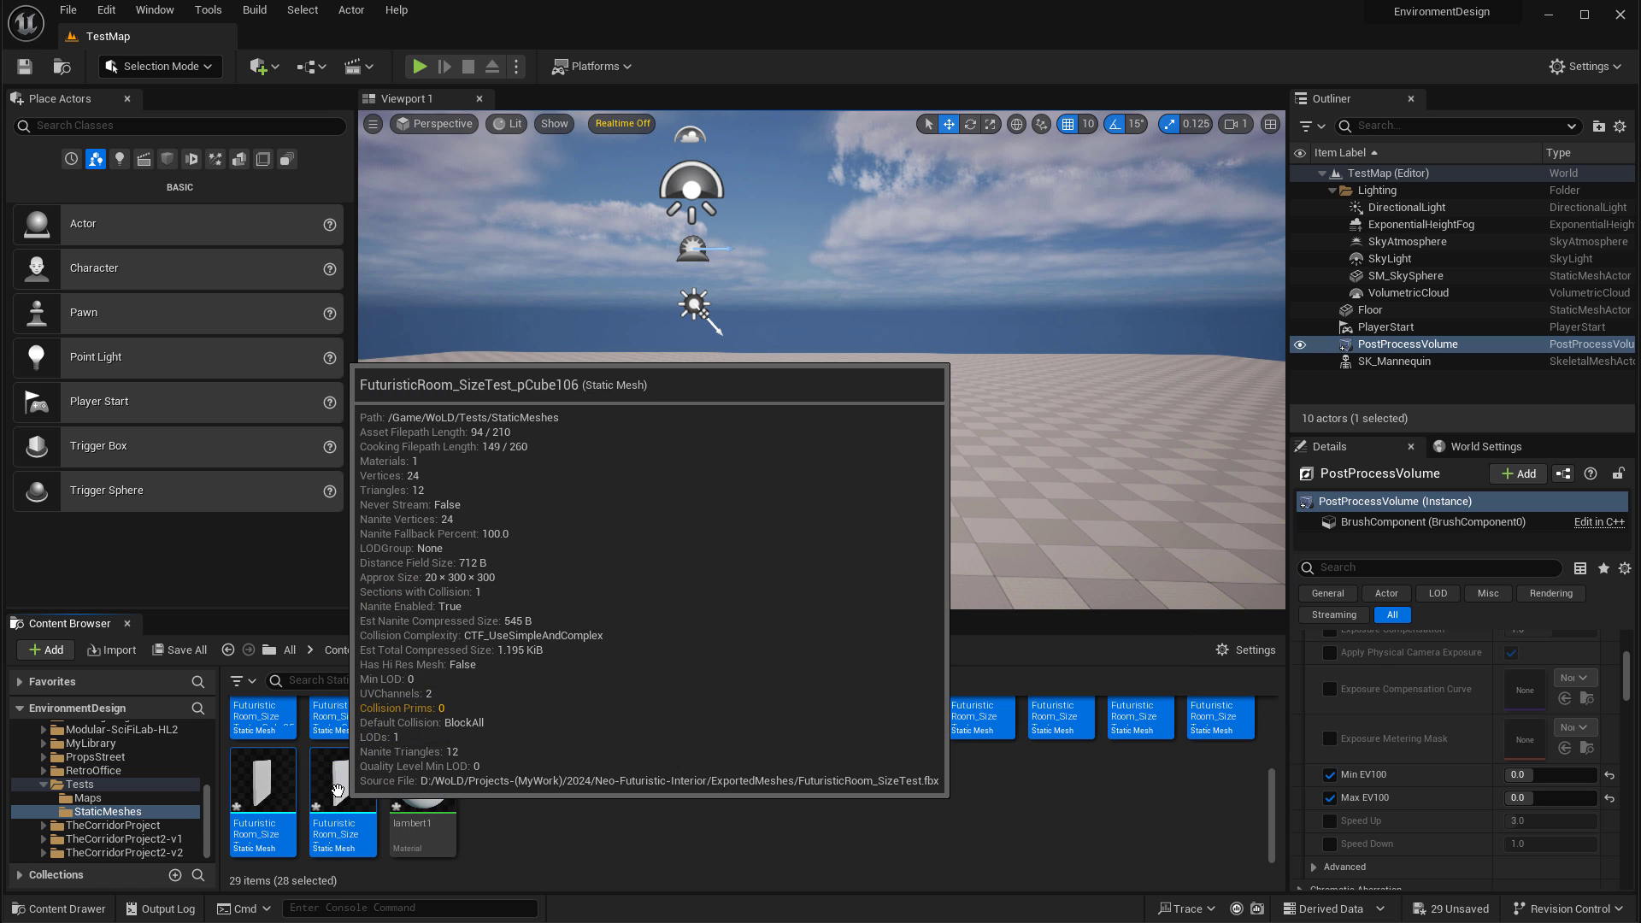
{"action": "left_click_drag", "start_coordinate": [339, 791], "coordinate": [795, 459]}
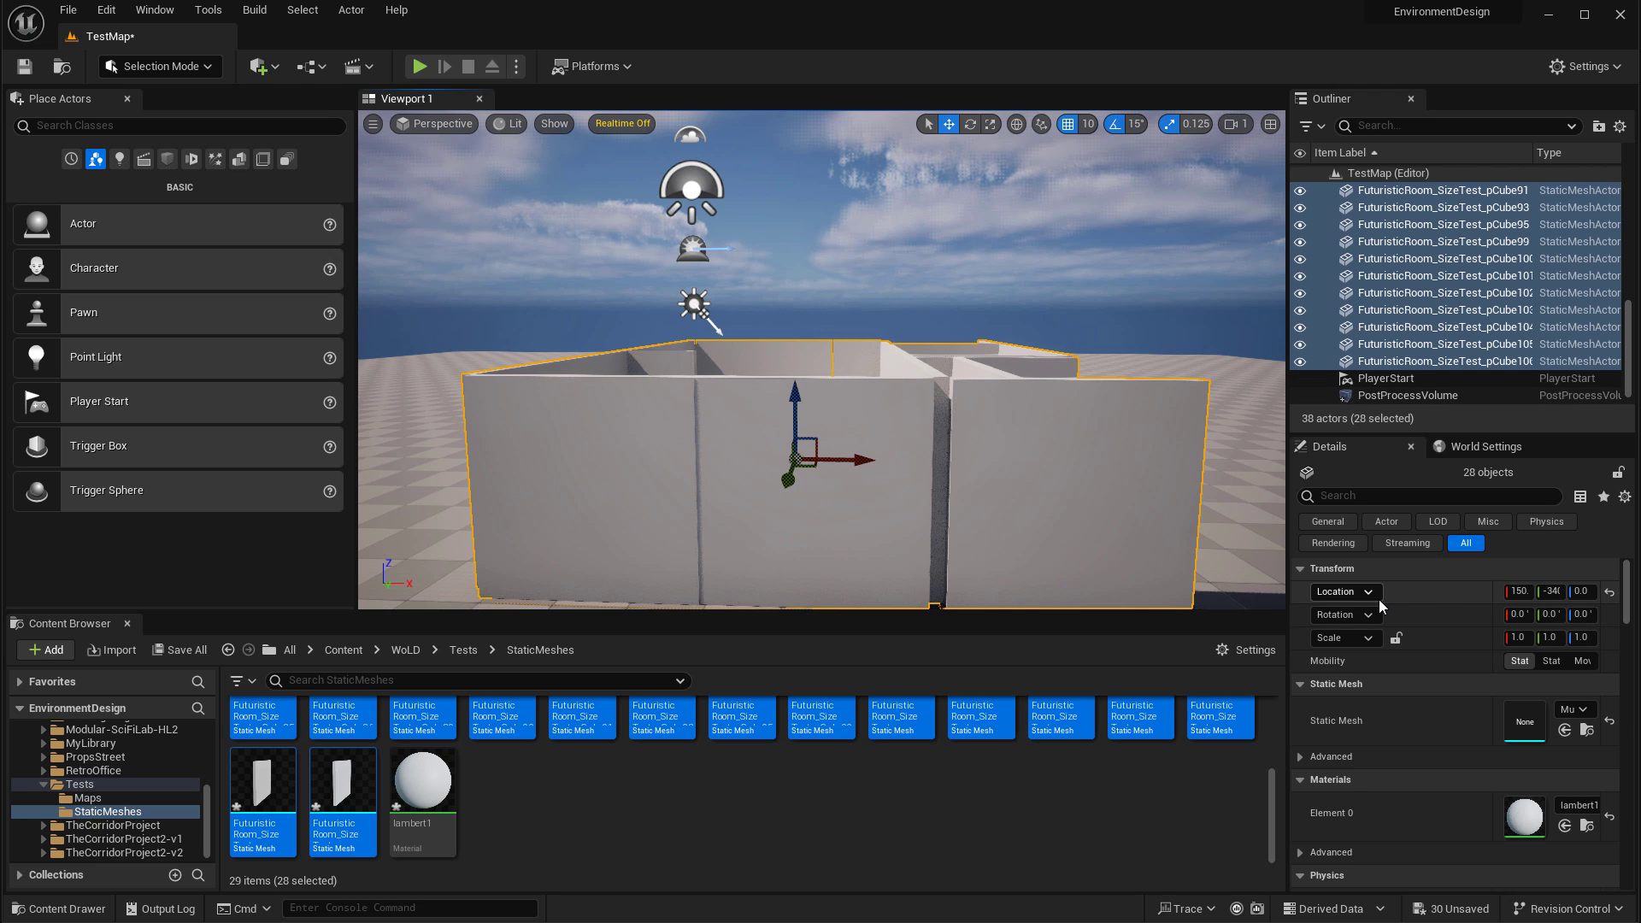
Set the location of all the placed room pieces to 0, 0, 0.
{"action": "left_click", "coordinate": [1520, 590]}
{"action": "type", "text": "0"}
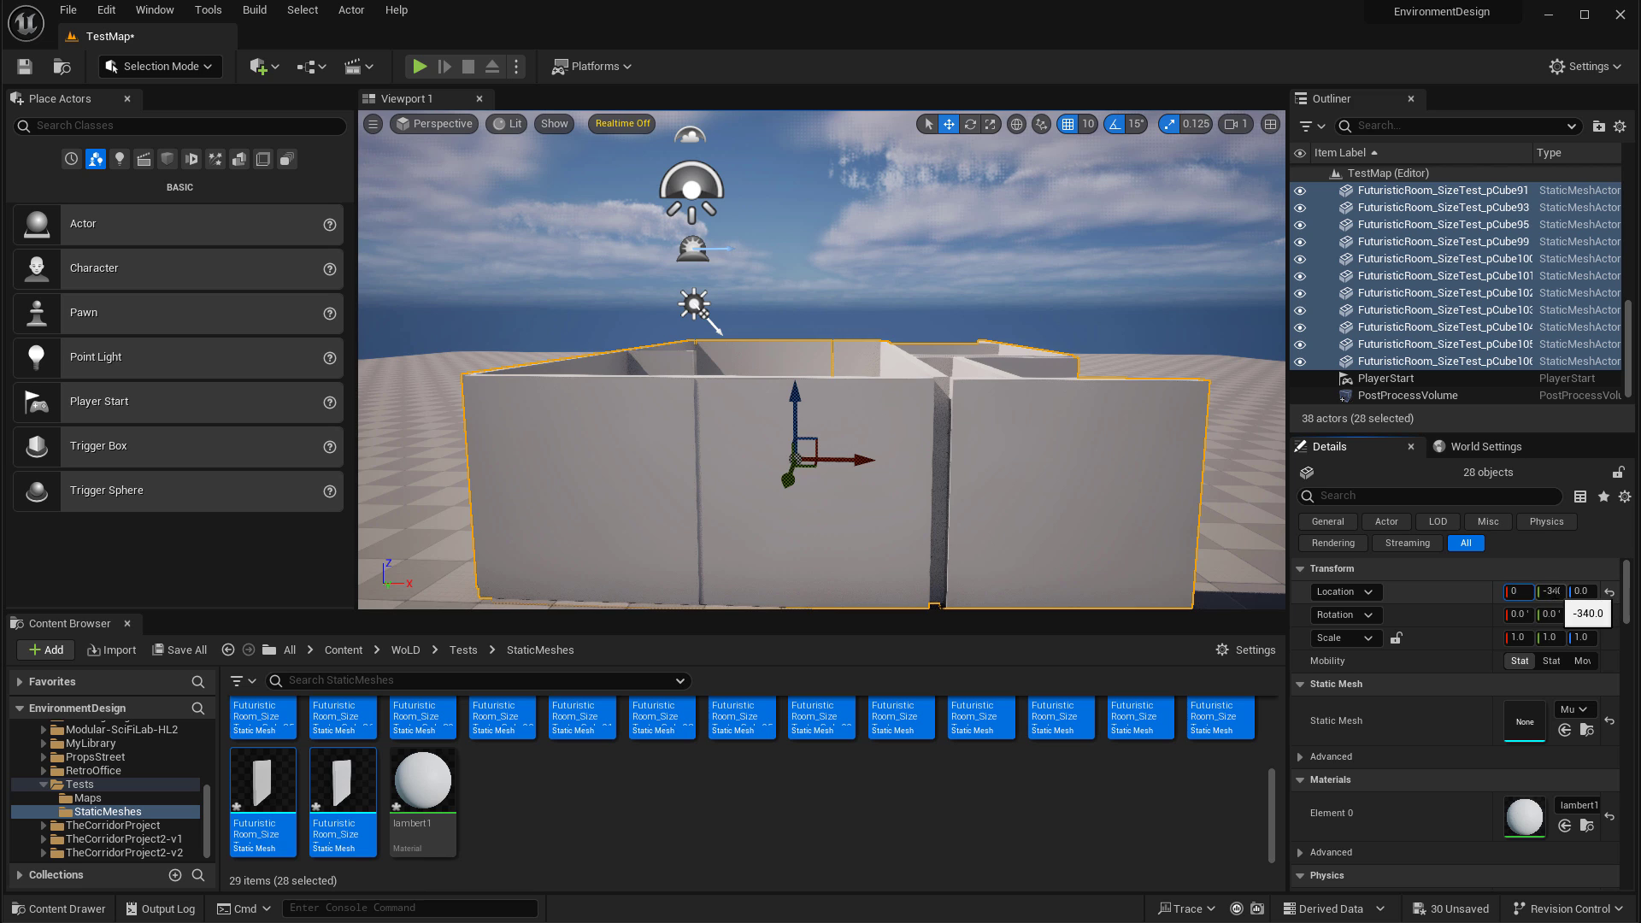
{"action": "left_click", "coordinate": [1551, 590]}
{"action": "type", "text": "0"}
{"action": "left_click", "coordinate": [1584, 590]}
{"action": "type", "text": "0"}
{"action": "key", "text": "Return"}
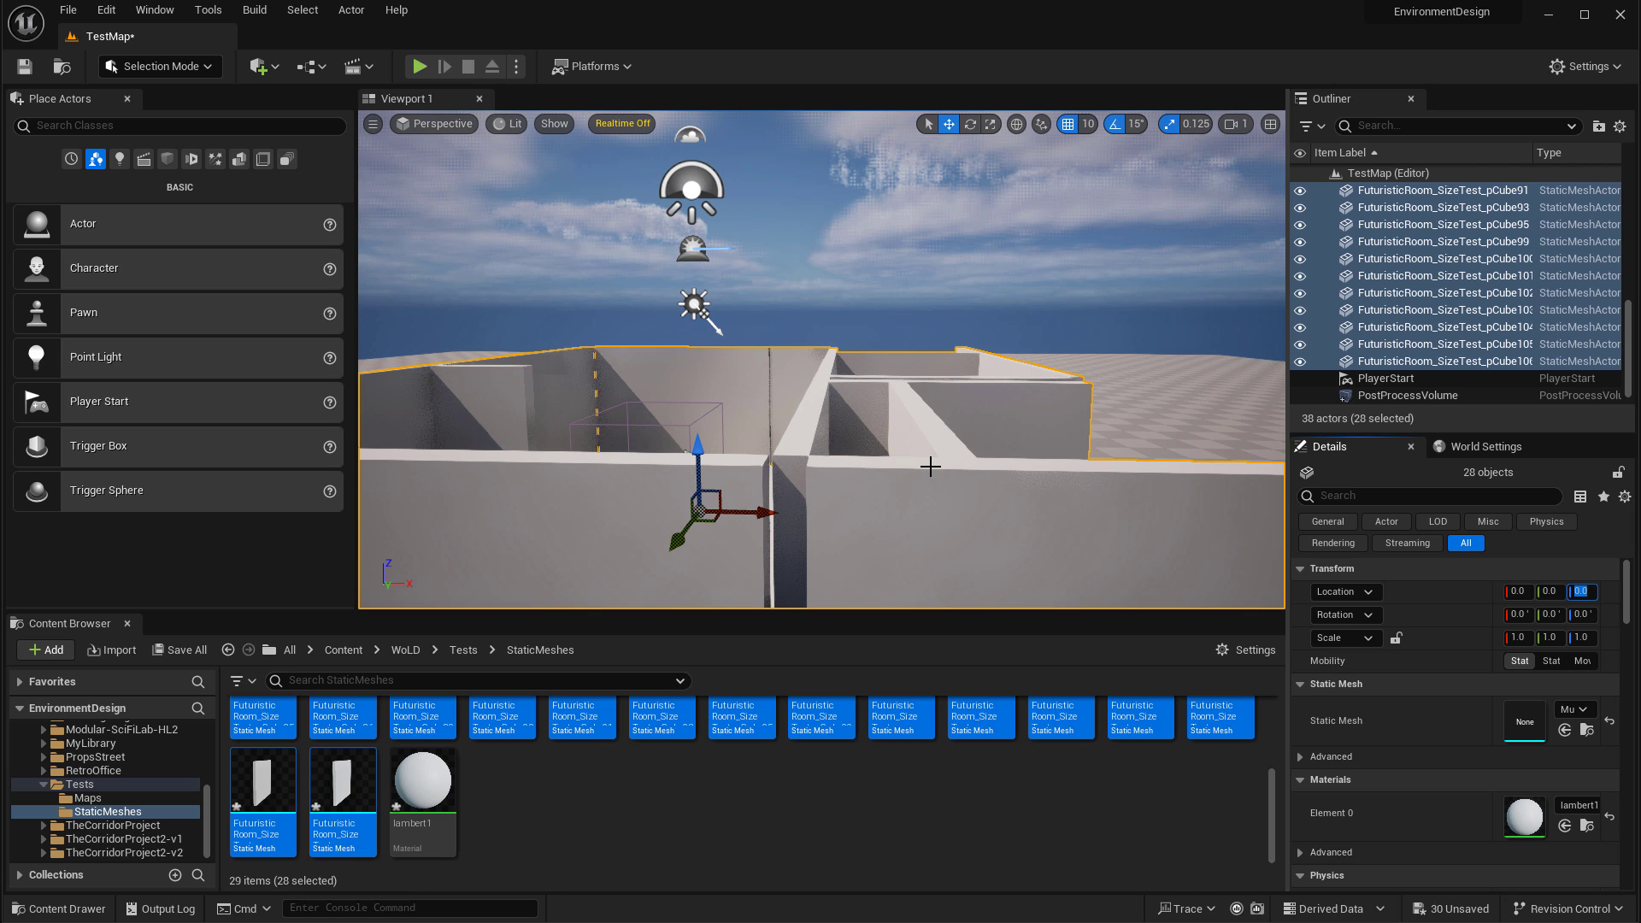
Play the level from the floor beside the room to check its scale in first person, and return to an overhead view.
{"action": "right_click_drag", "start_coordinate": [930, 466], "coordinate": [808, 504]}
{"action": "right_click", "coordinate": [772, 540]}
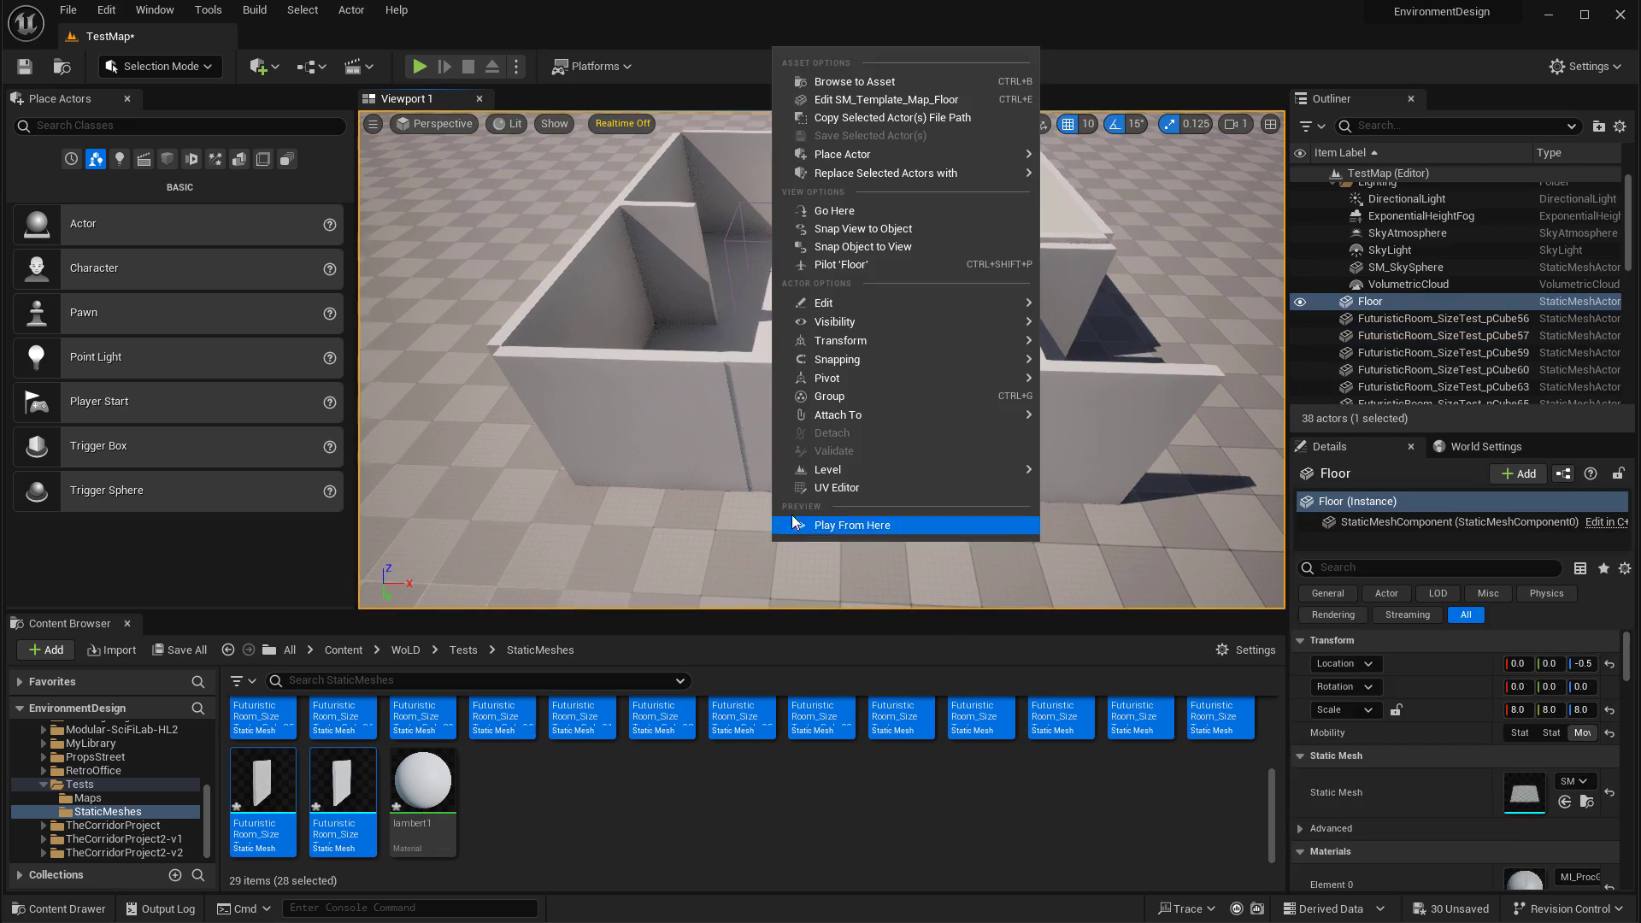
{"action": "left_click", "coordinate": [869, 525]}
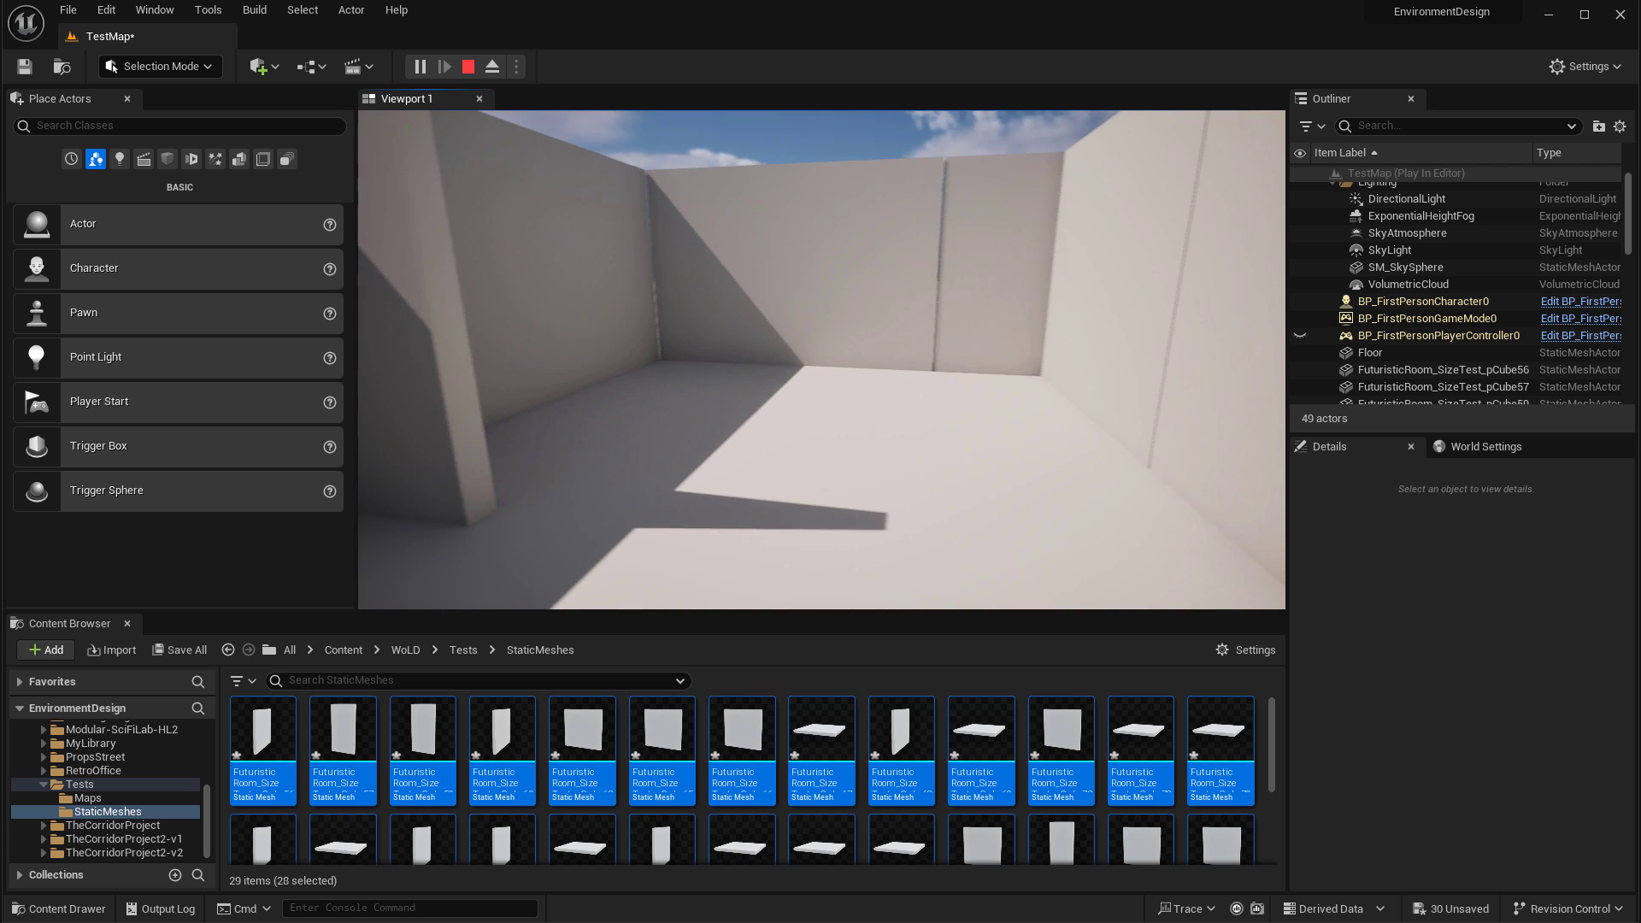
{"action": "key", "text": "Escape"}
{"action": "key", "text": "s"}
{"action": "right_click_drag", "start_coordinate": [900, 421], "coordinate": [871, 492]}
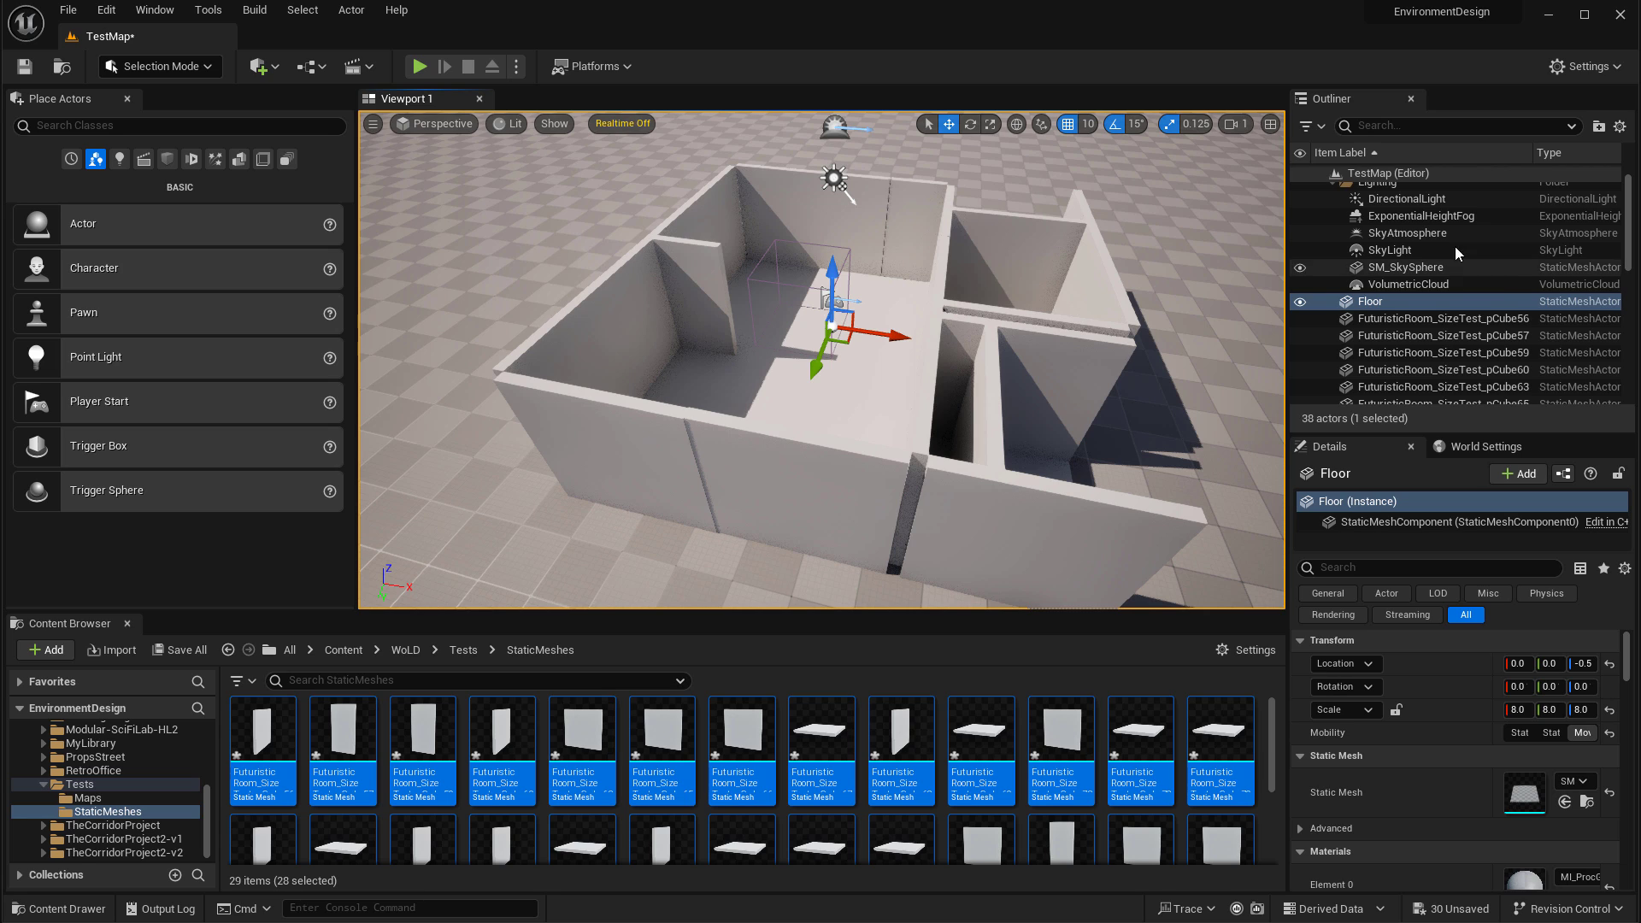
Delete all the FuturisticRoom_SizeTest pieces from the level.
{"action": "left_click", "coordinate": [1419, 318]}
{"action": "scroll", "coordinate": [1412, 331], "scroll_direction": "down", "scroll_amount": 5}
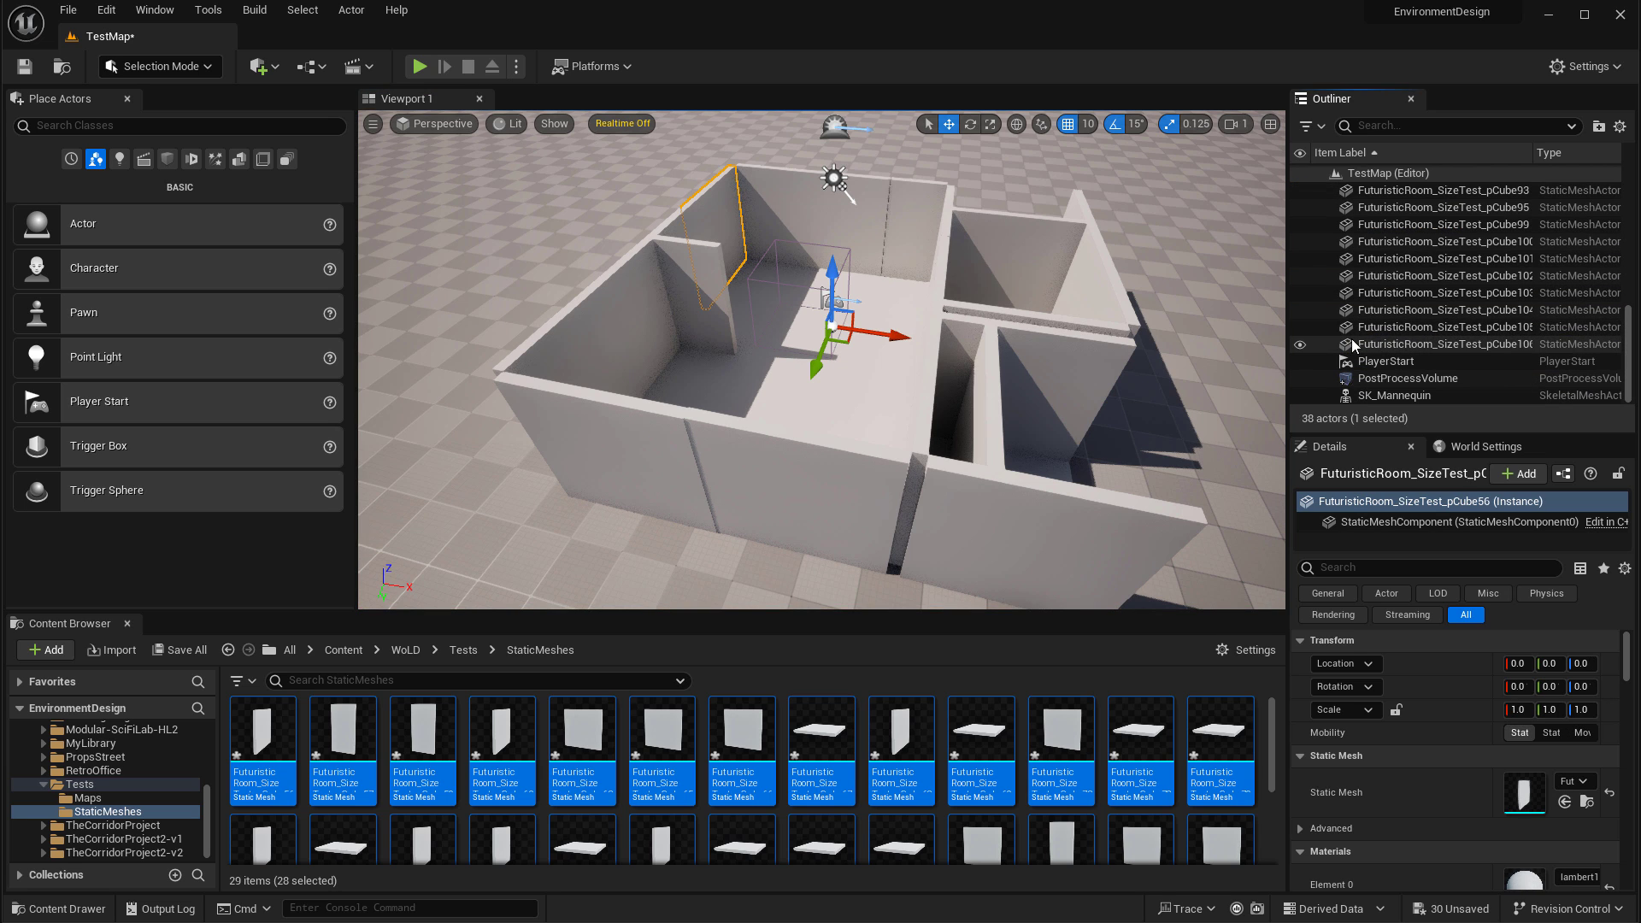
{"action": "left_click", "coordinate": [1437, 311], "text": "shift"}
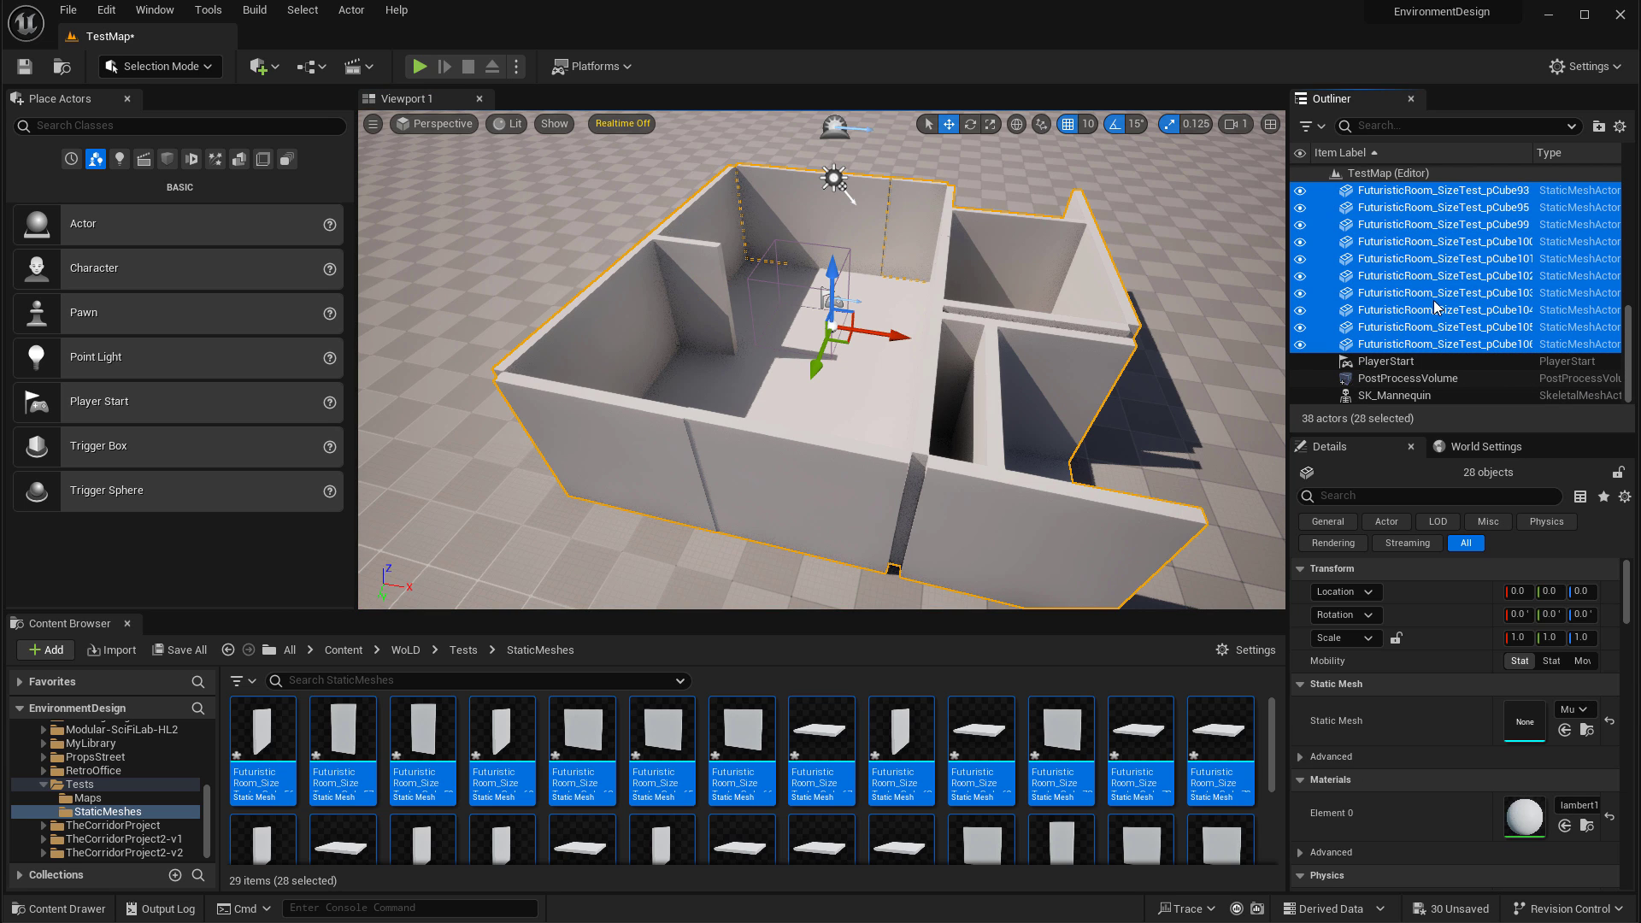
{"action": "right_click_drag", "start_coordinate": [1149, 334], "coordinate": [1149, 303]}
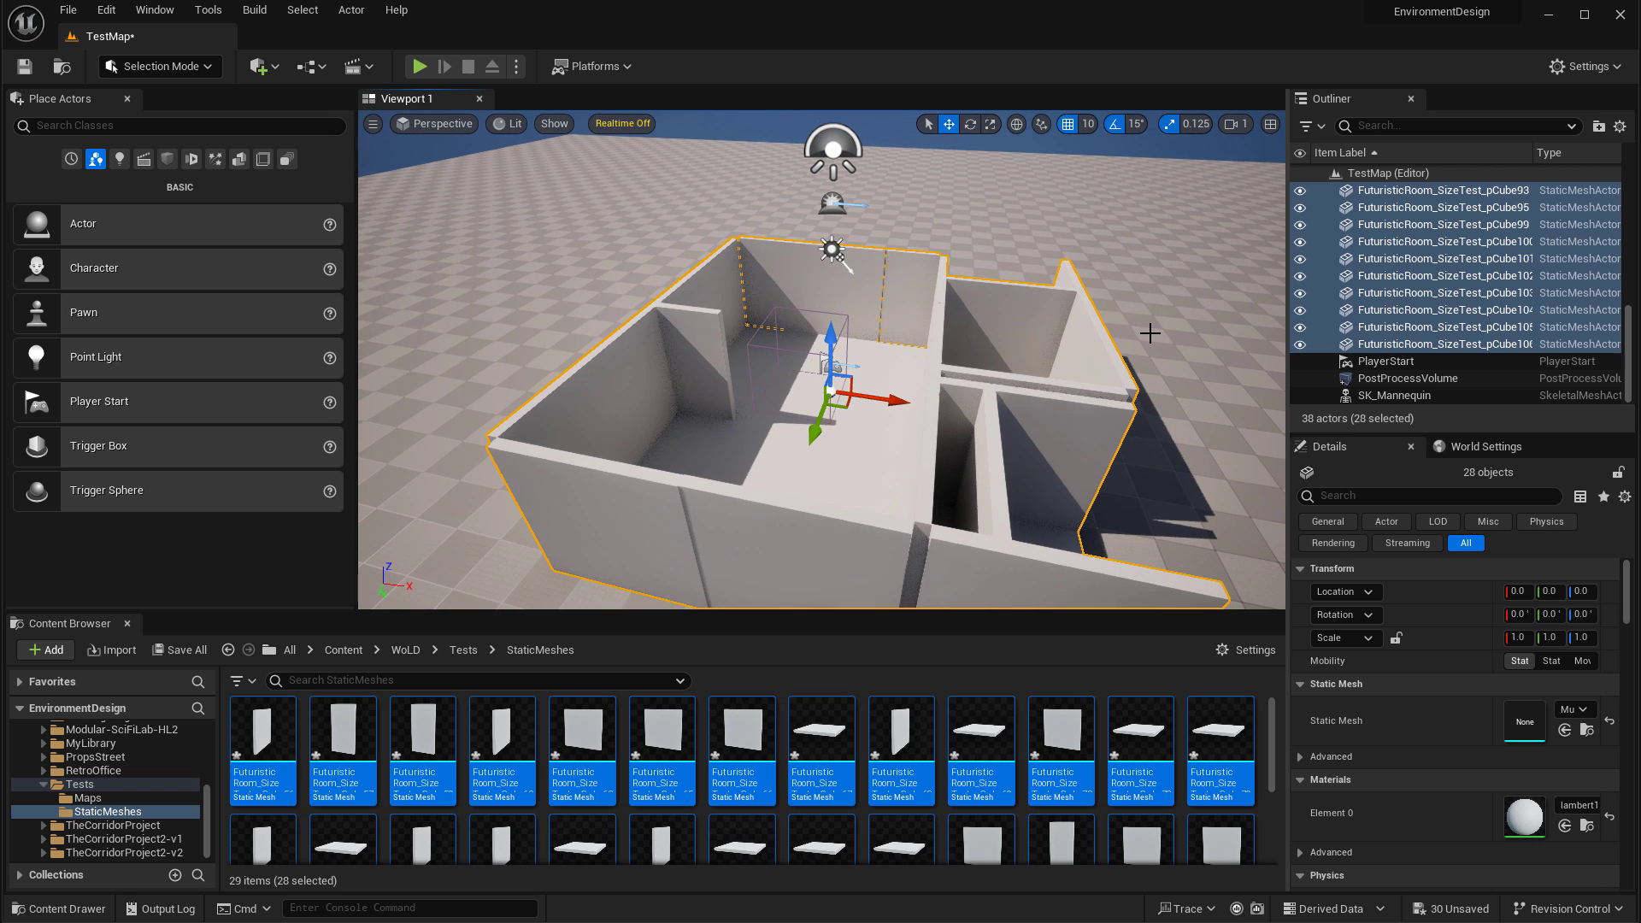
{"action": "key", "text": "Delete"}
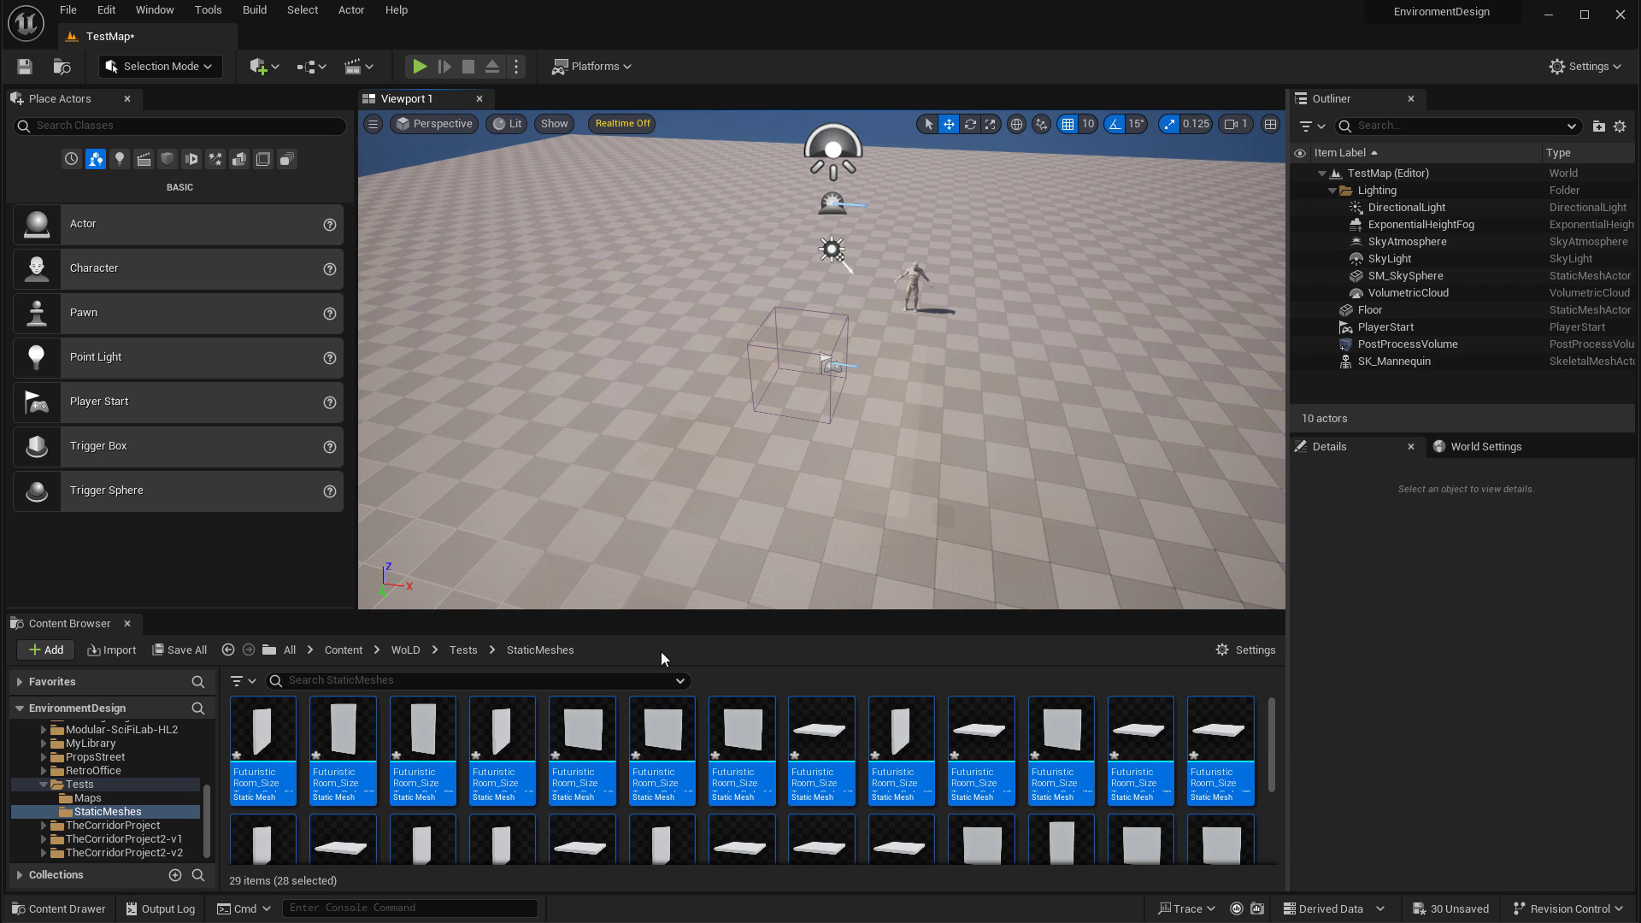
Delete all the imported room meshes and the lambert1 material from the StaticMeshes folder.
{"action": "mouse_move", "coordinate": [289, 745]}
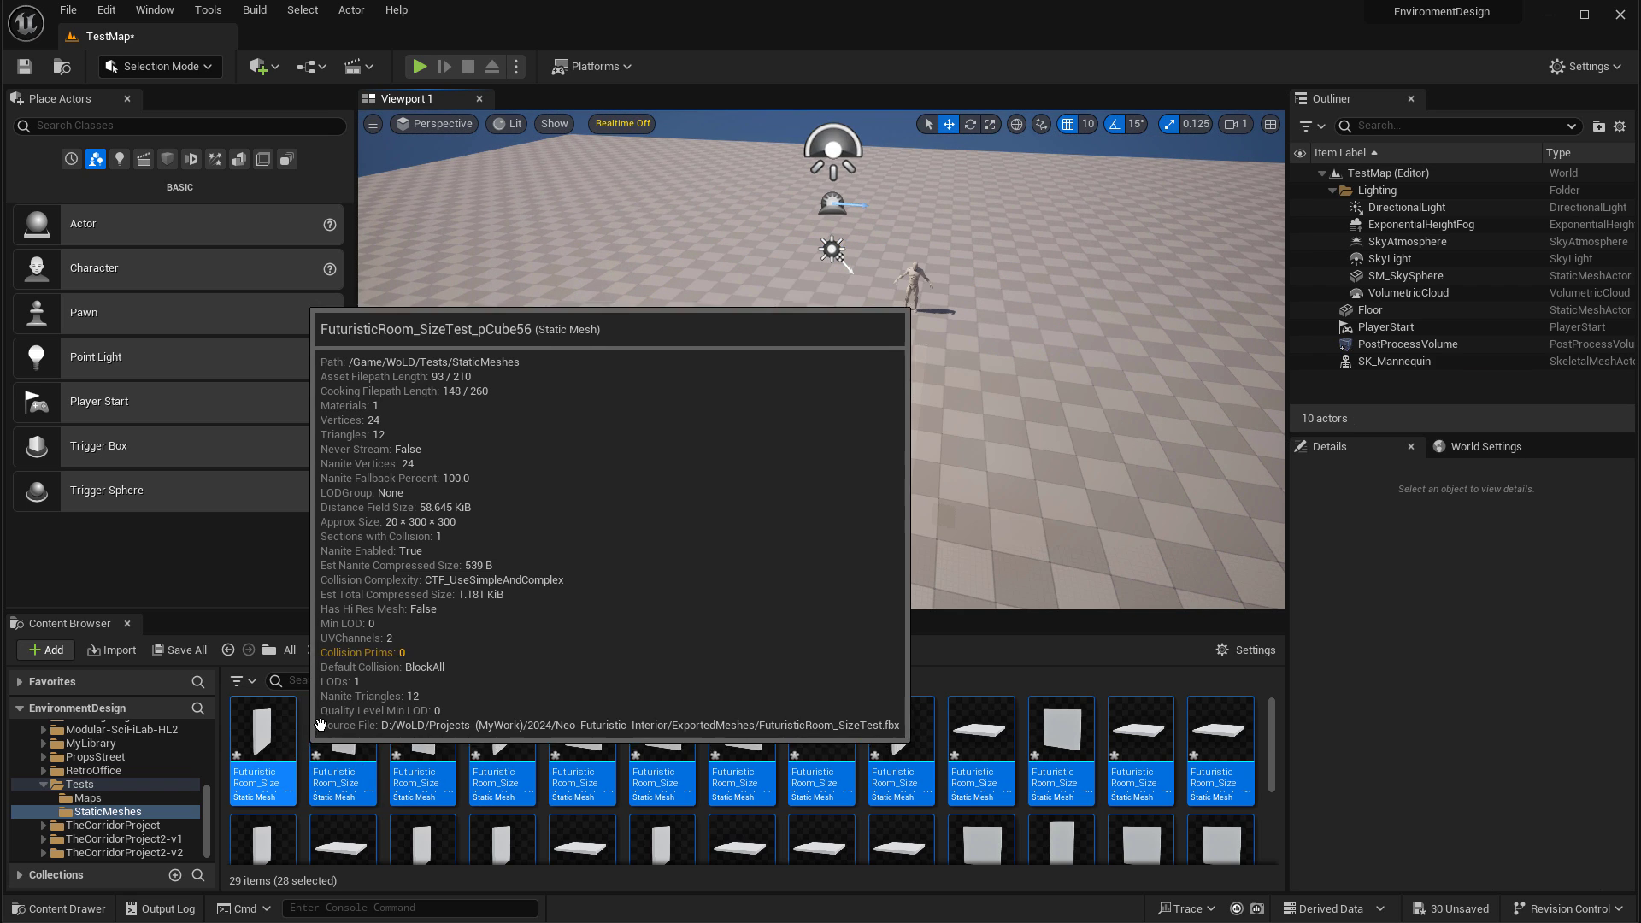
{"action": "scroll", "coordinate": [1101, 812], "scroll_direction": "down", "scroll_amount": 1}
{"action": "left_click", "coordinate": [423, 803], "text": "ctrl"}
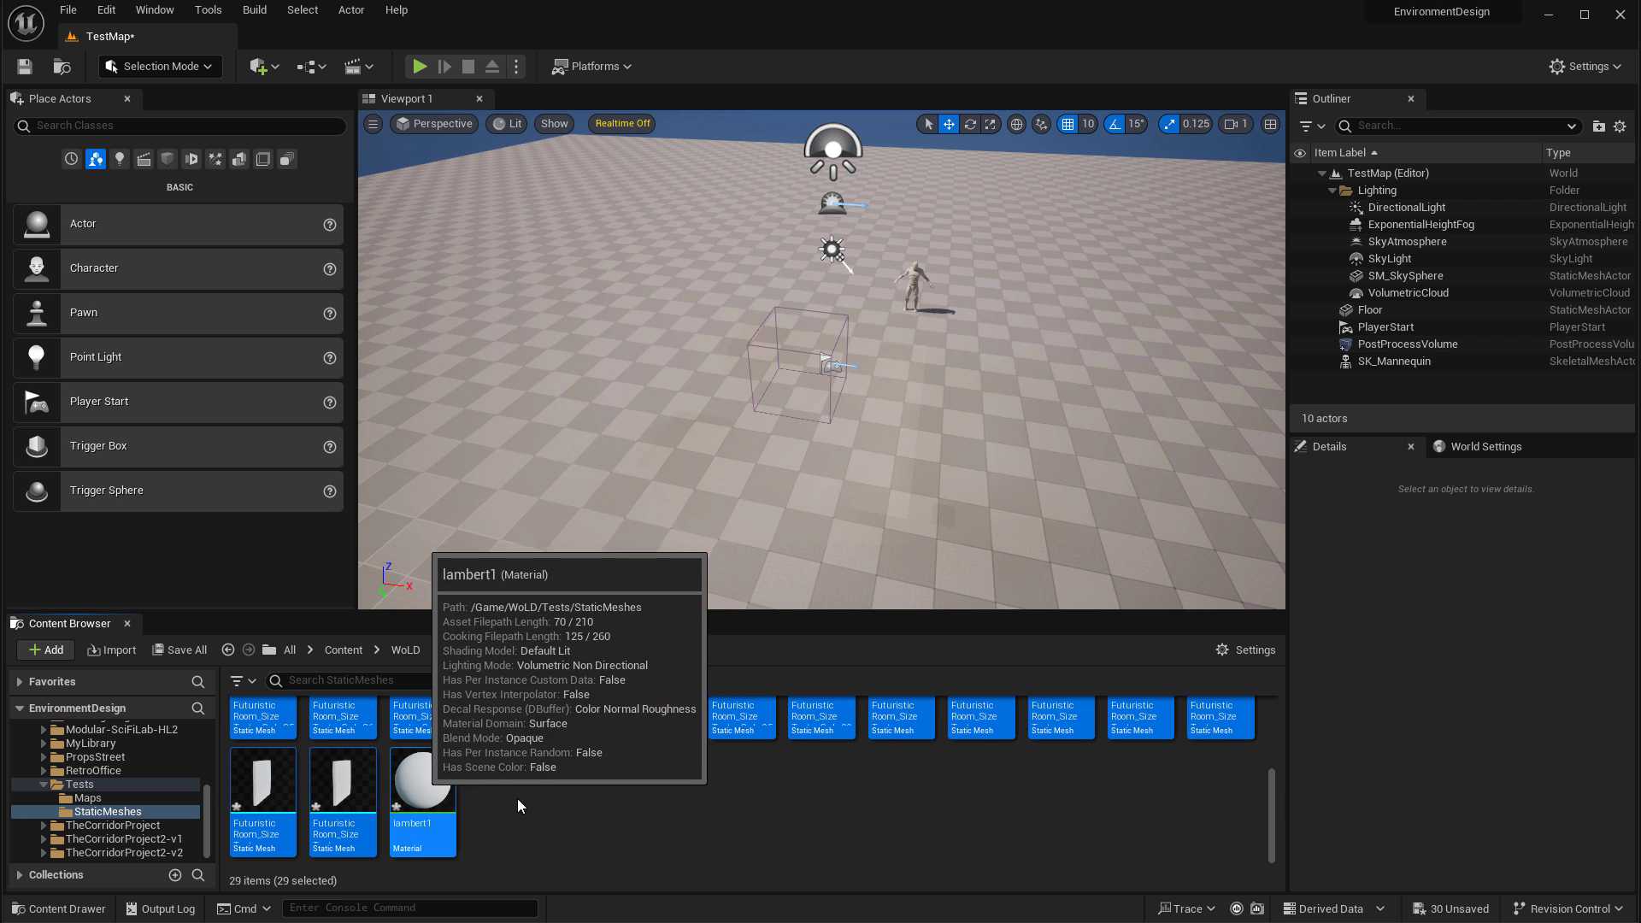
{"action": "key", "text": "Delete"}
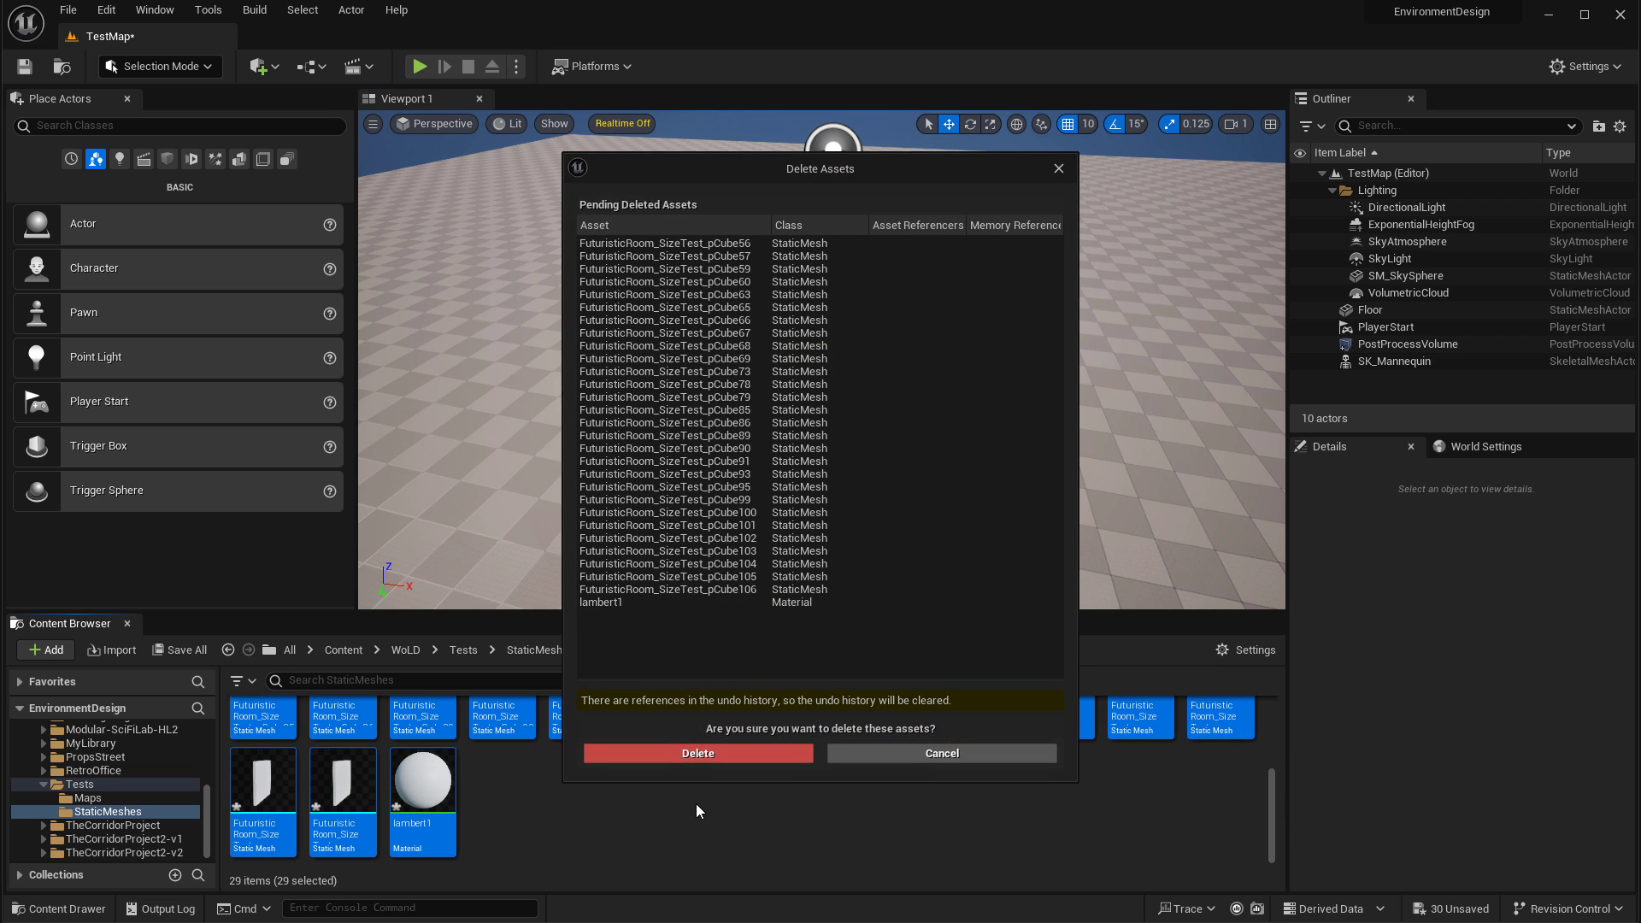
{"action": "left_click", "coordinate": [696, 752]}
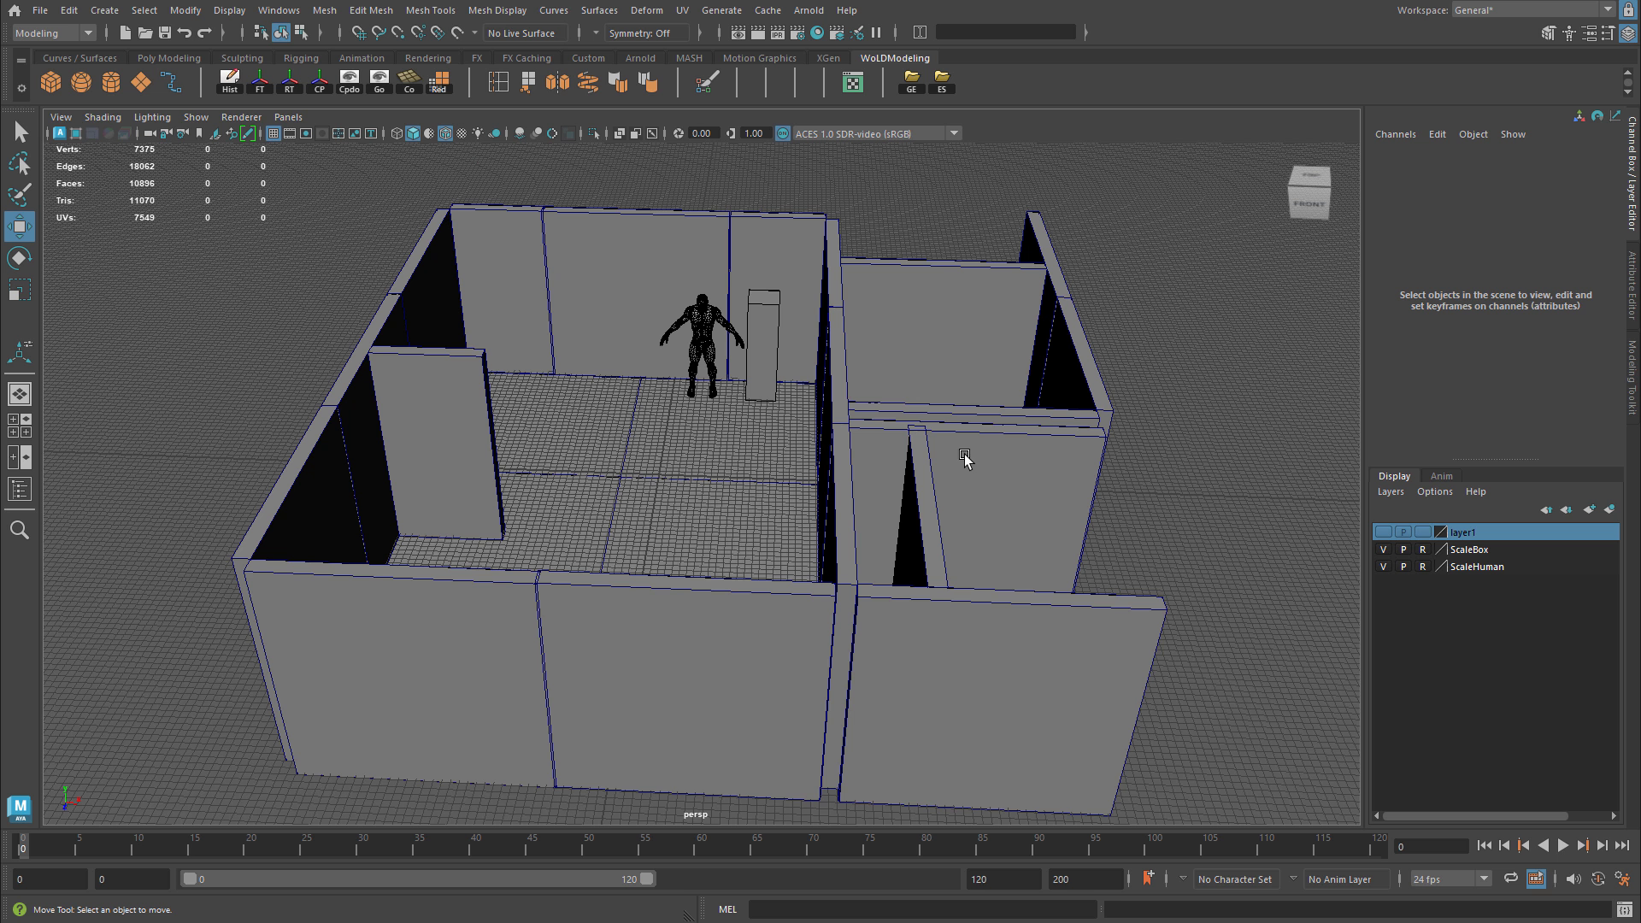
In Maya, use Multi-Cut on the main room's front-wall panel beside the side rooms to insert two vertical edge loops and one horizontal near the top.
{"action": "left_click", "coordinate": [632, 254]}
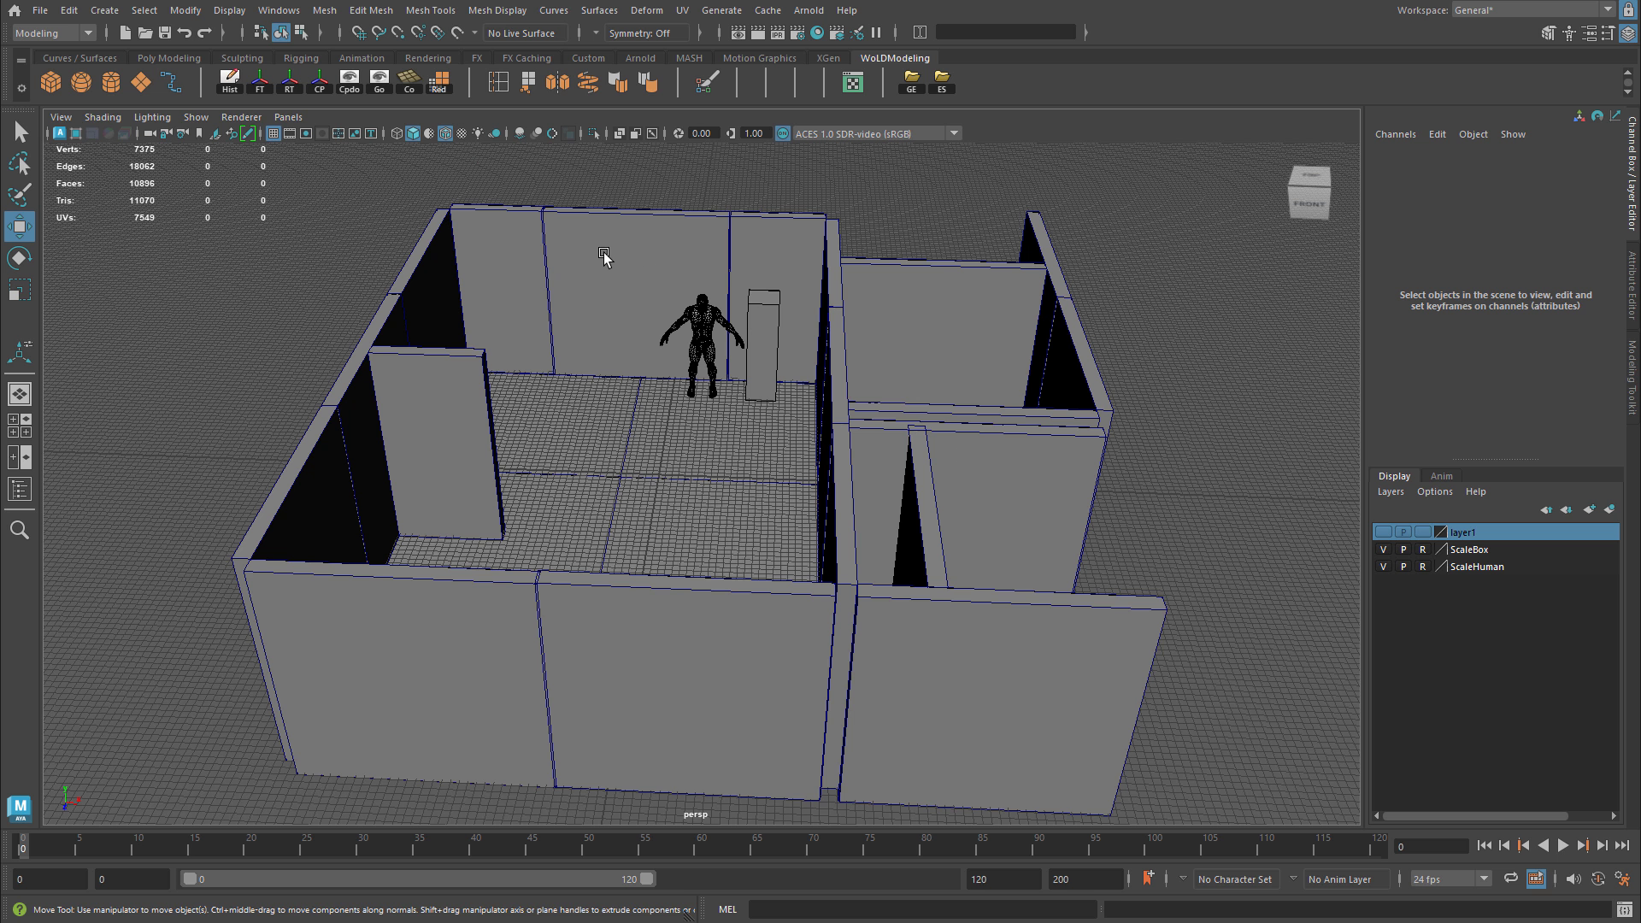
{"action": "left_click", "coordinate": [655, 665]}
{"action": "left_click_drag", "start_coordinate": [717, 586], "coordinate": [905, 402], "text": "alt"}
{"action": "left_click", "coordinate": [905, 389]}
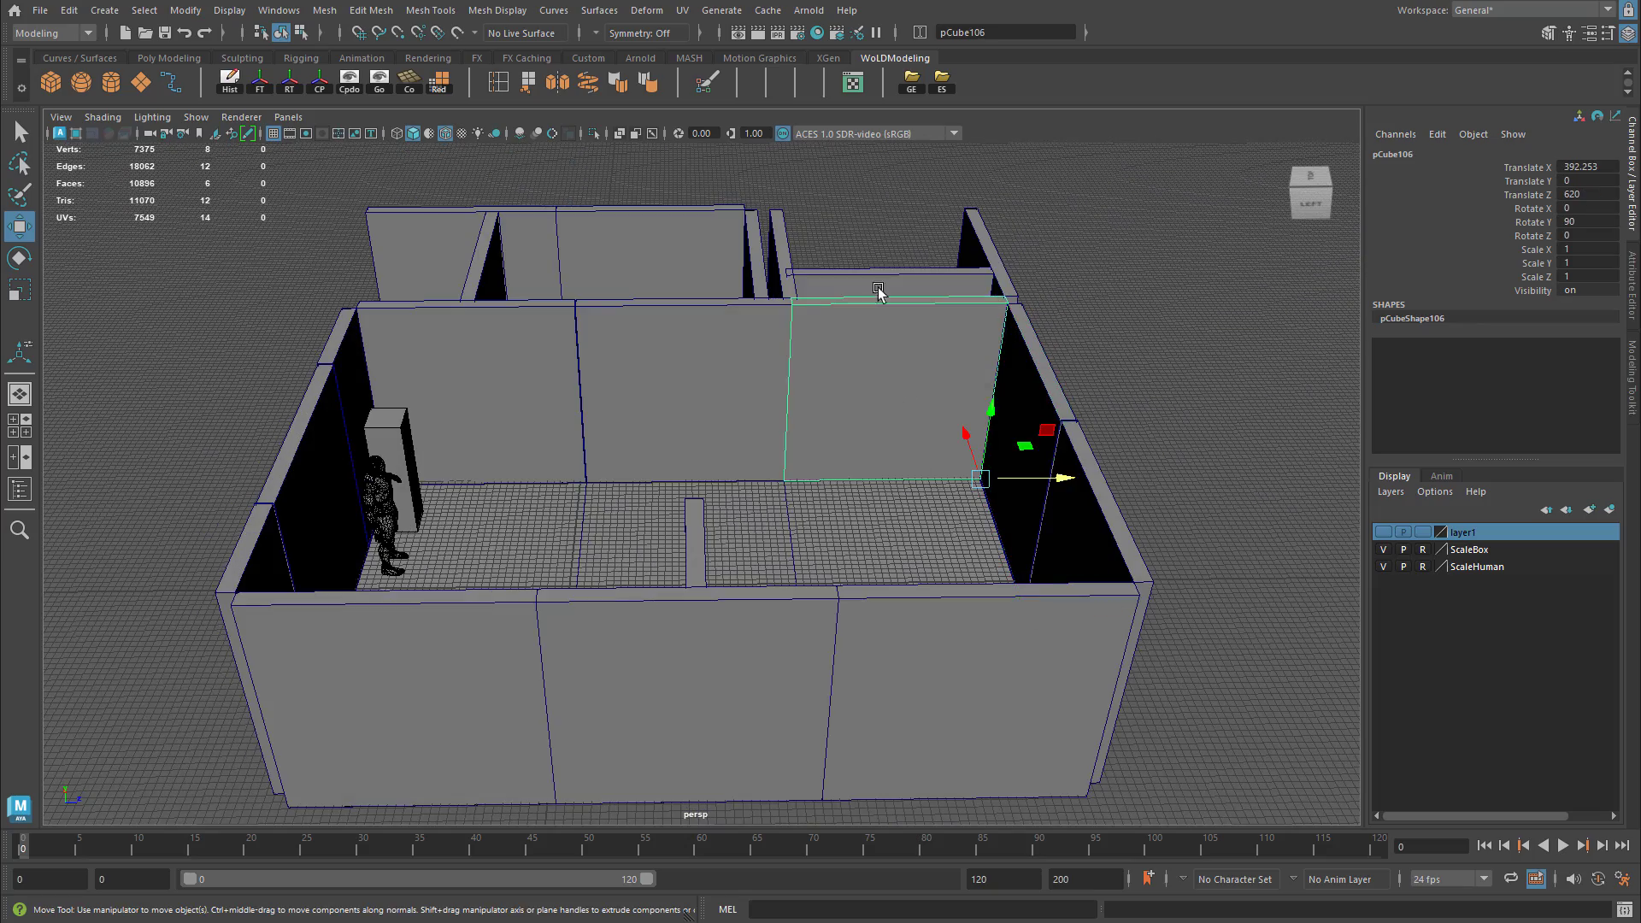
{"action": "left_click_drag", "start_coordinate": [786, 397], "coordinate": [904, 392], "text": "alt"}
{"action": "scroll", "coordinate": [887, 406], "scroll_direction": "up", "scroll_amount": 4}
{"action": "middle_click_drag", "start_coordinate": [904, 391], "coordinate": [864, 465], "text": "alt"}
{"action": "left_click", "coordinate": [916, 405]}
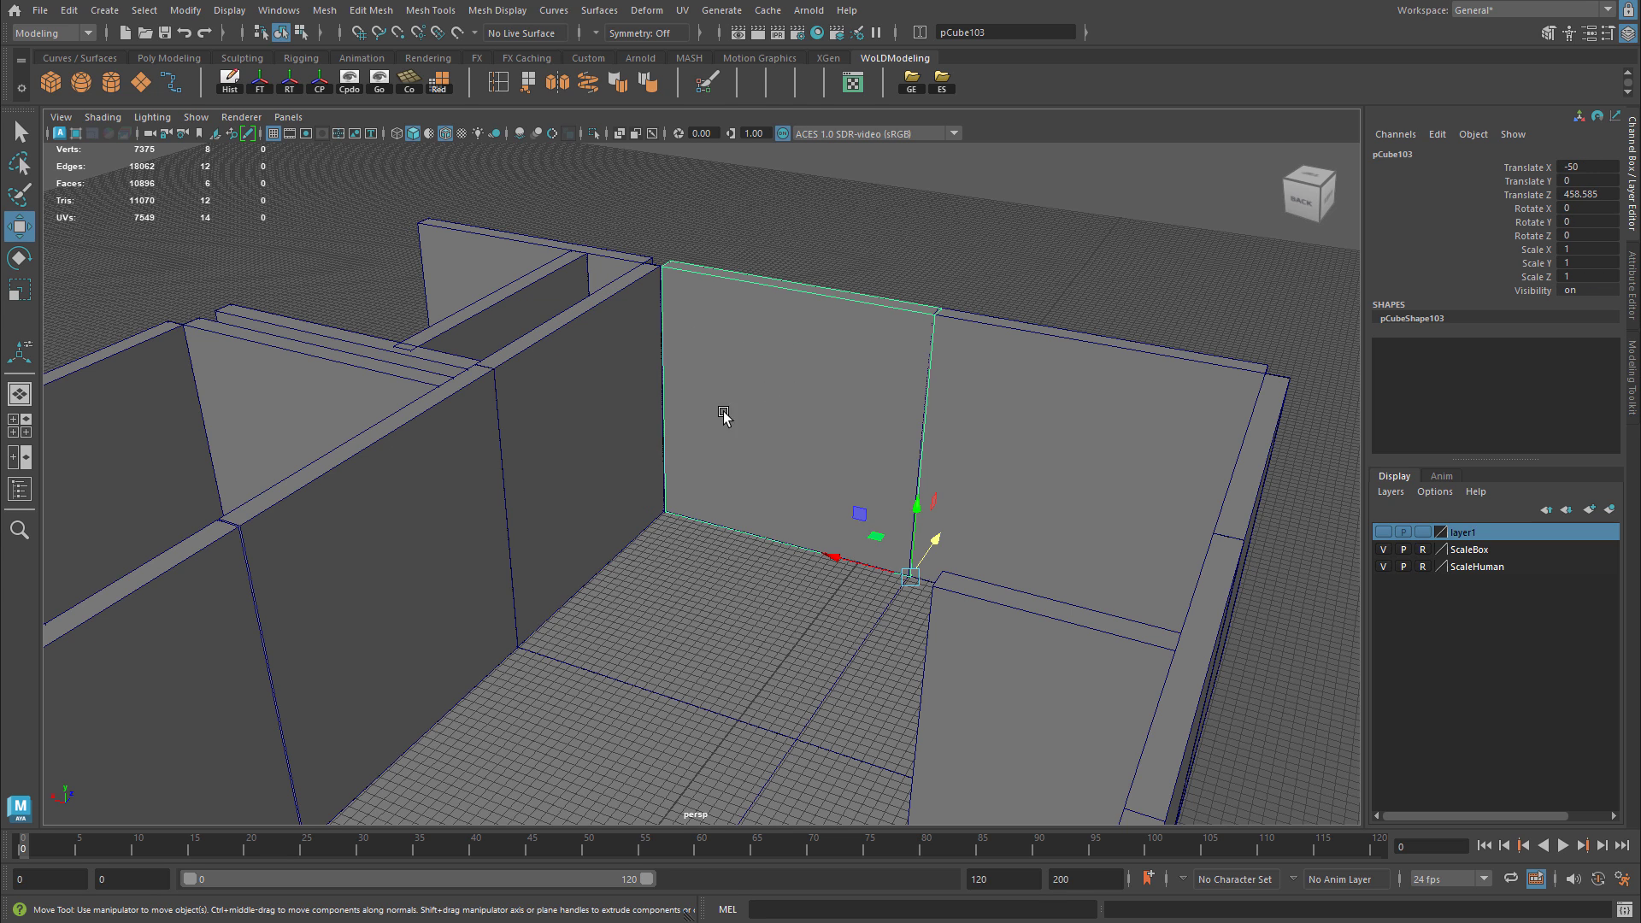
{"action": "left_click", "coordinate": [1630, 376]}
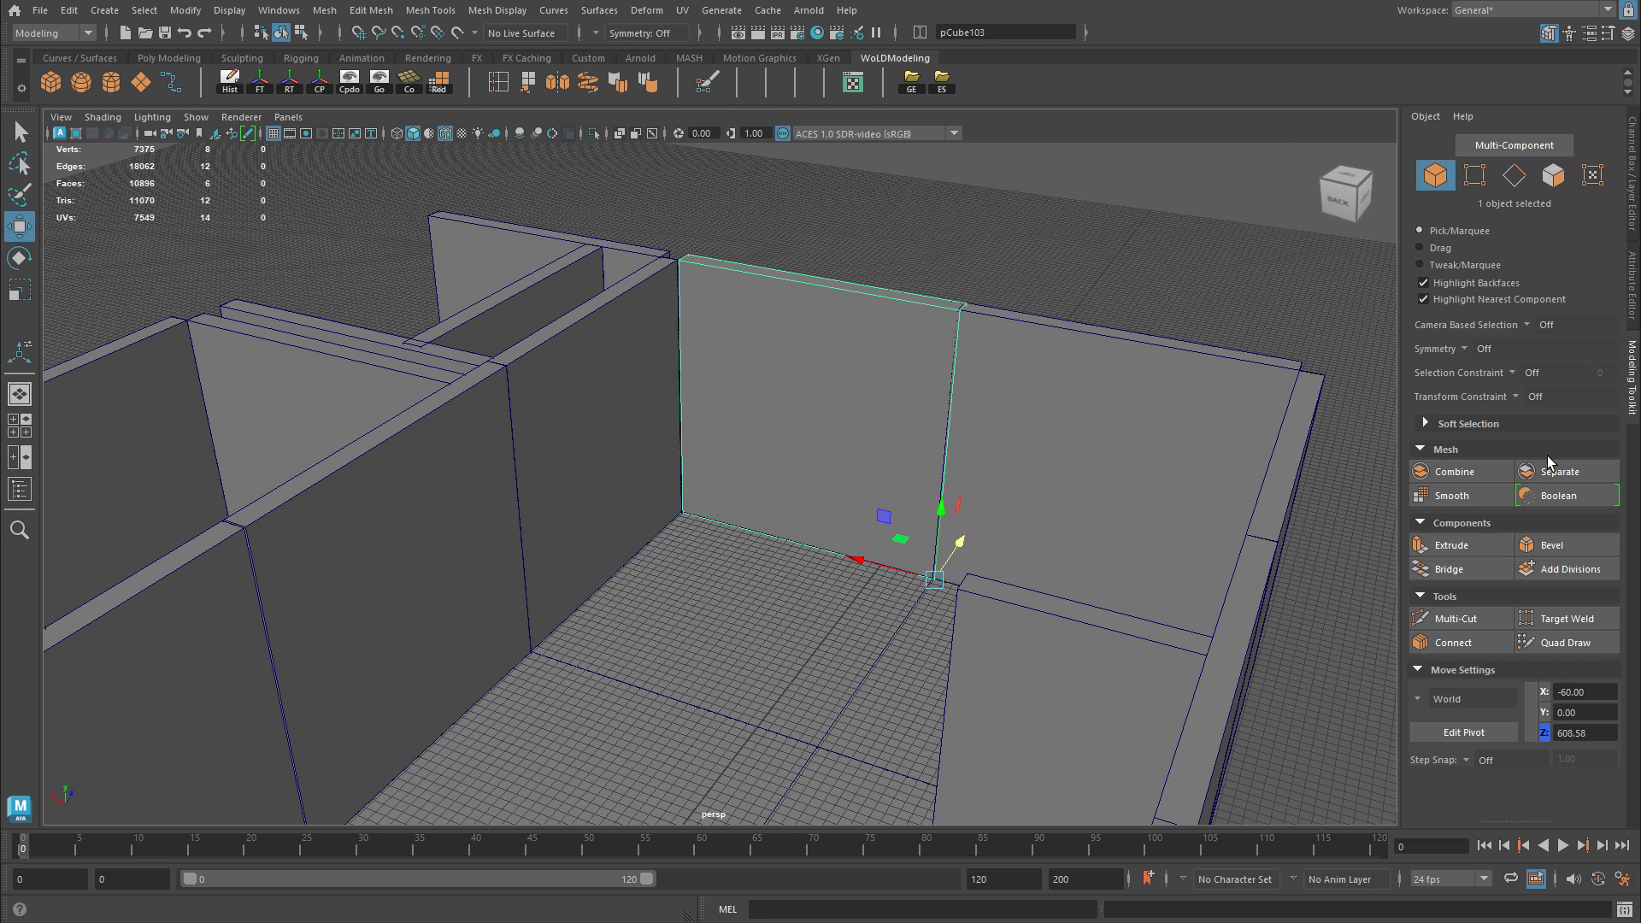
{"action": "left_click", "coordinate": [1468, 621]}
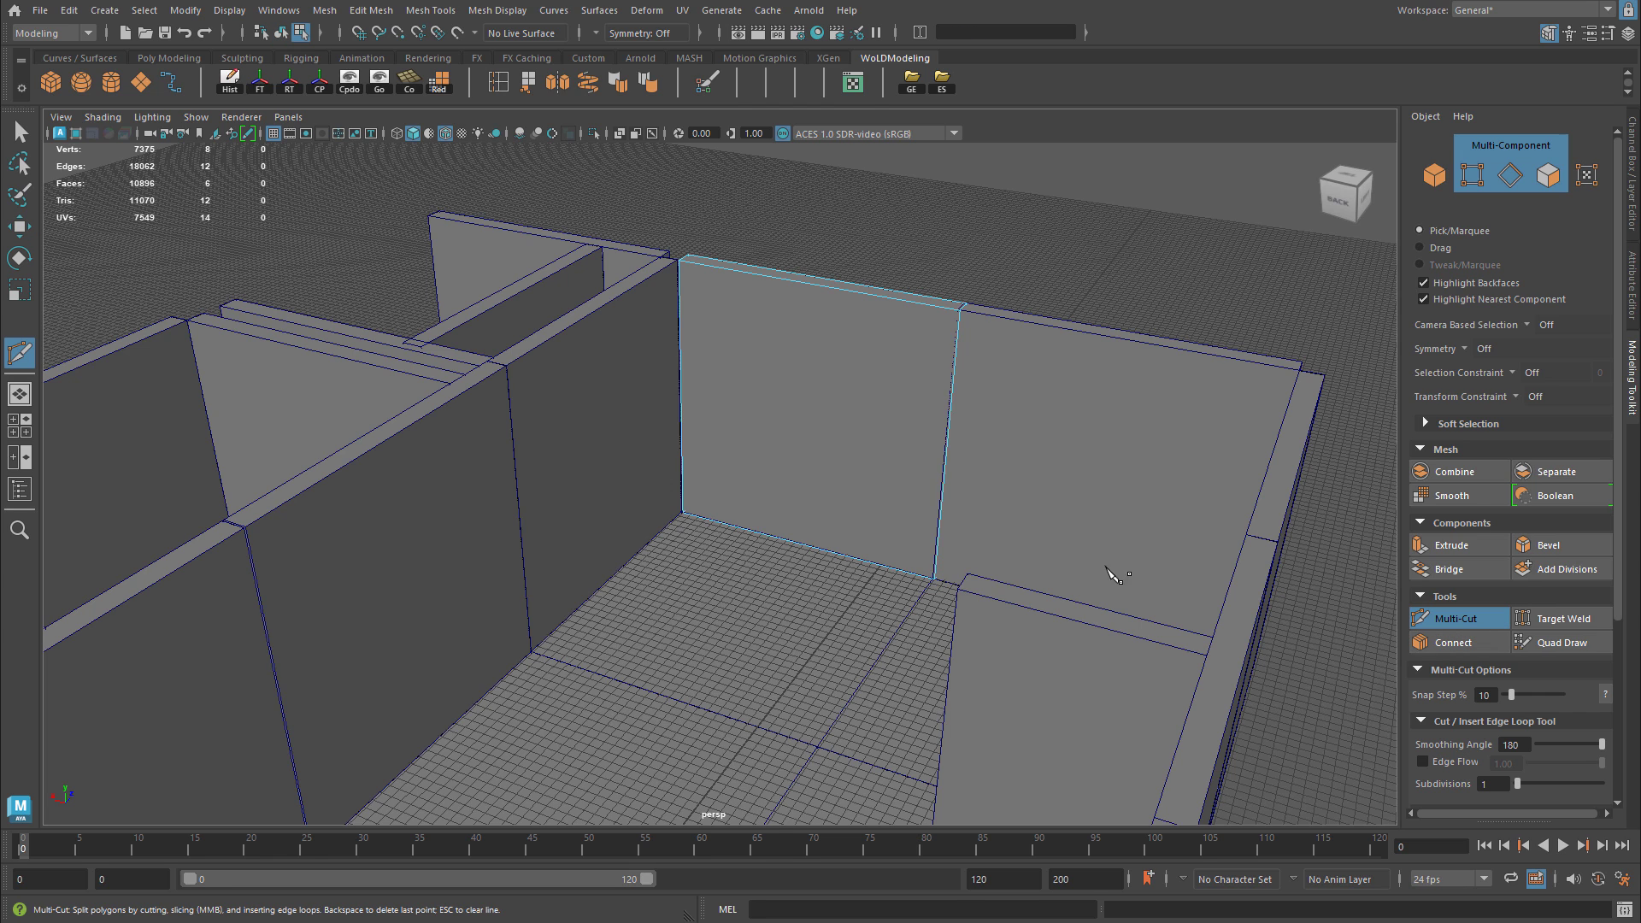
{"action": "left_click", "coordinate": [758, 318], "text": "ctrl"}
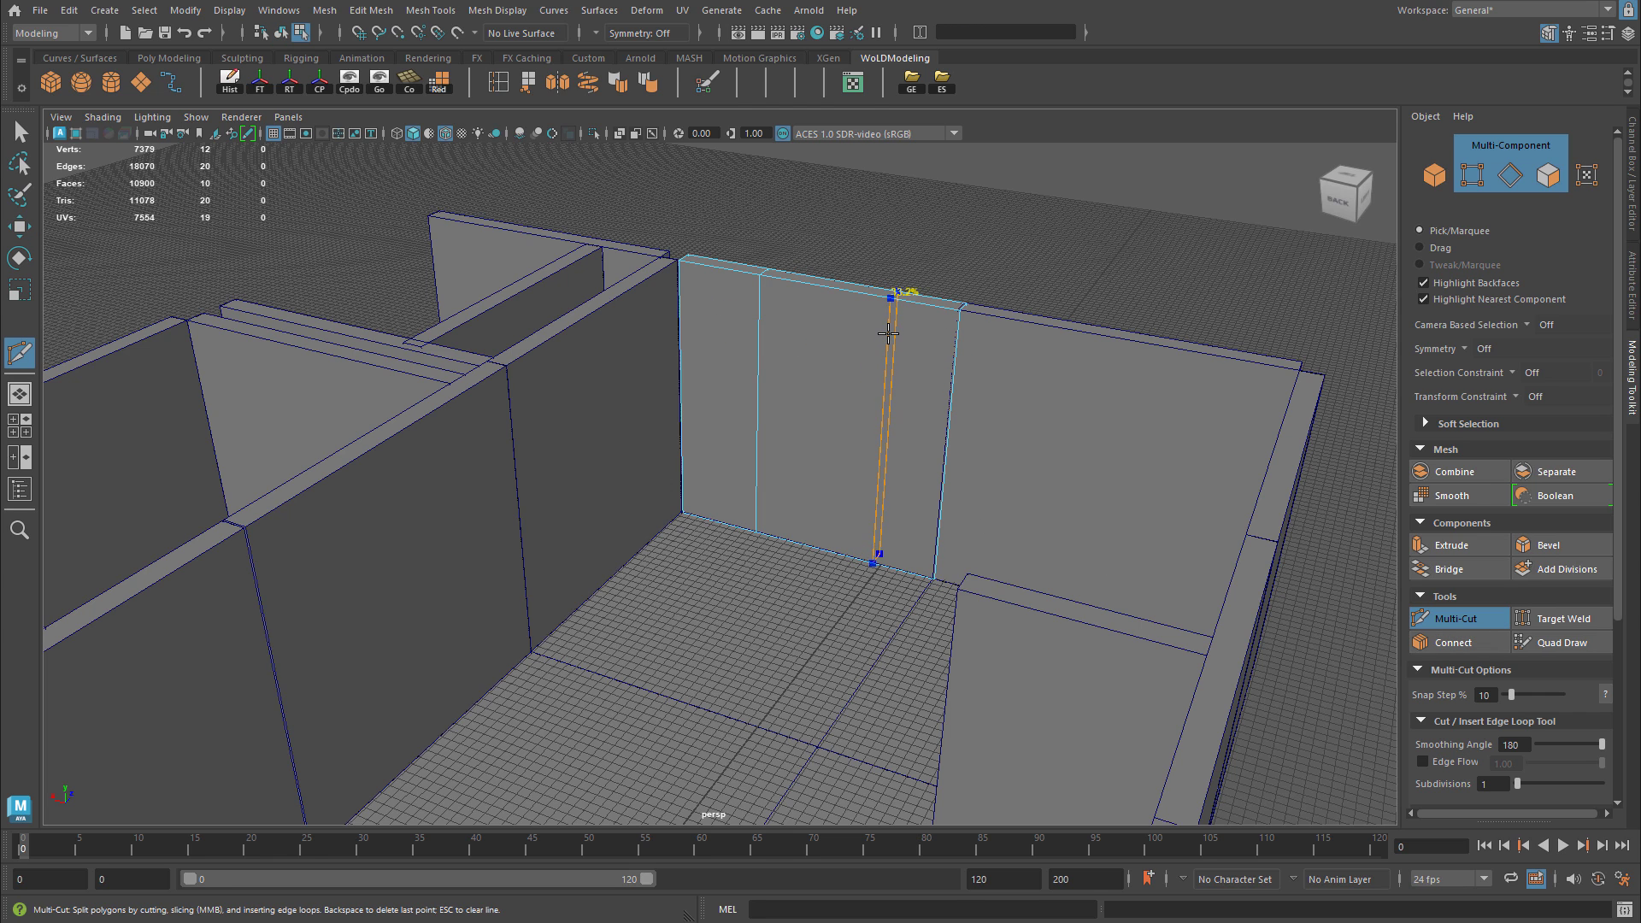
{"action": "left_click_drag", "start_coordinate": [808, 380], "coordinate": [849, 360], "text": "alt"}
{"action": "left_click", "coordinate": [761, 369], "text": "ctrl"}
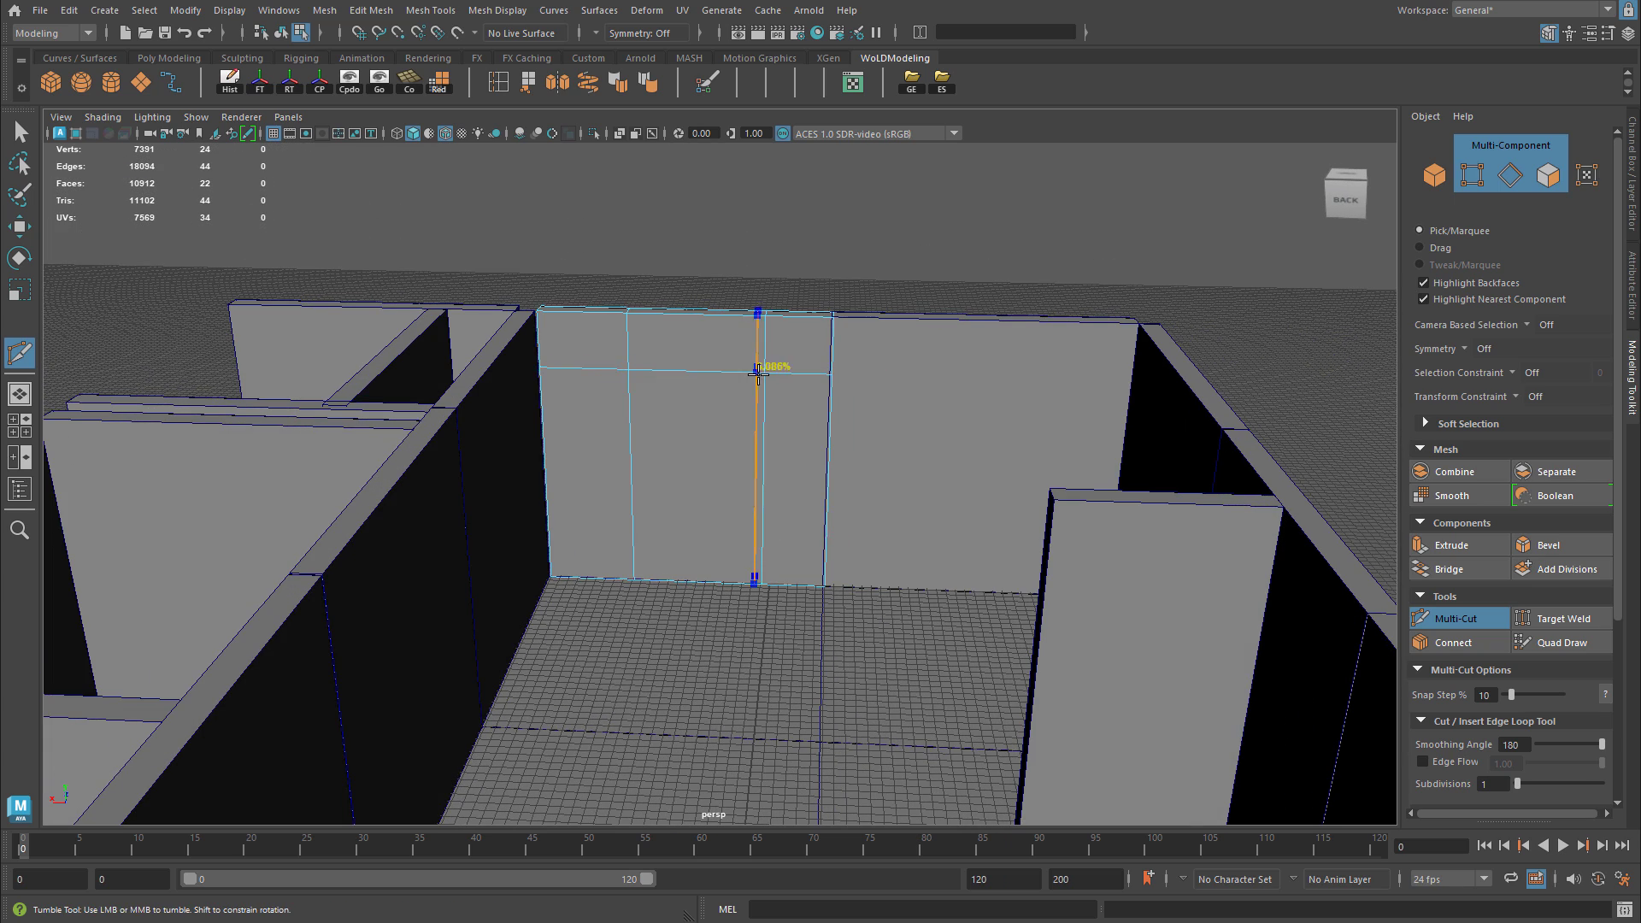
Delete the faces inside the cut outline of the front-wall panel to open a doorway through it.
{"action": "right_click_drag", "start_coordinate": [779, 401], "coordinate": [1068, 424], "text": "alt"}
{"action": "key", "text": "w"}
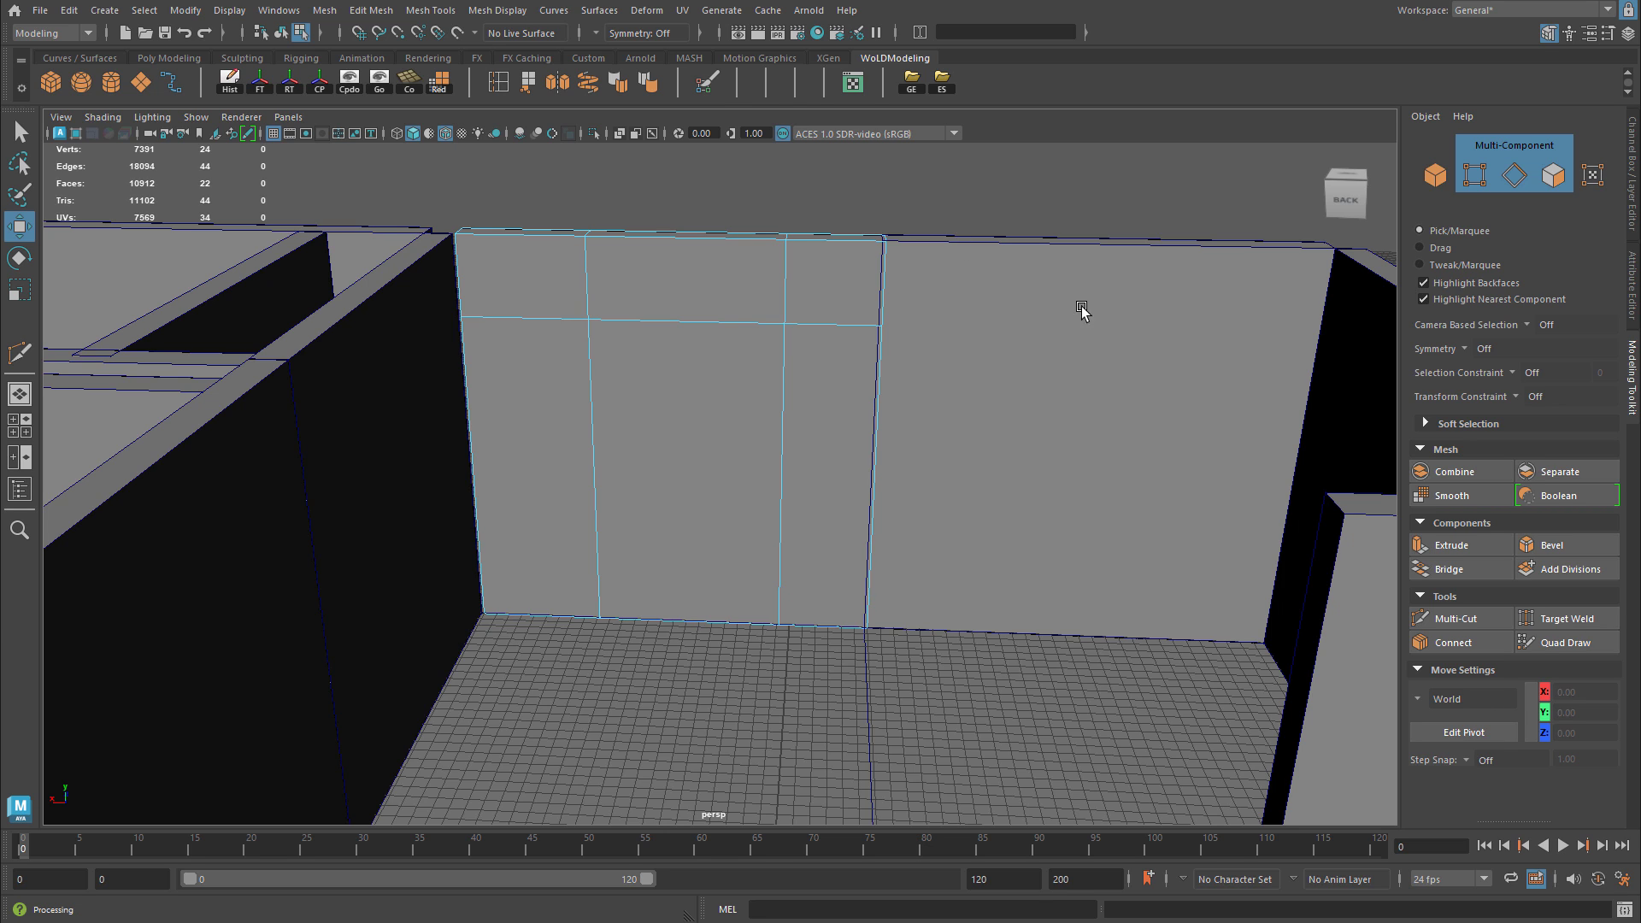
{"action": "right_click_drag", "start_coordinate": [714, 378], "coordinate": [715, 425]}
{"action": "left_click_drag", "start_coordinate": [664, 374], "coordinate": [720, 643]}
{"action": "key", "text": "Delete"}
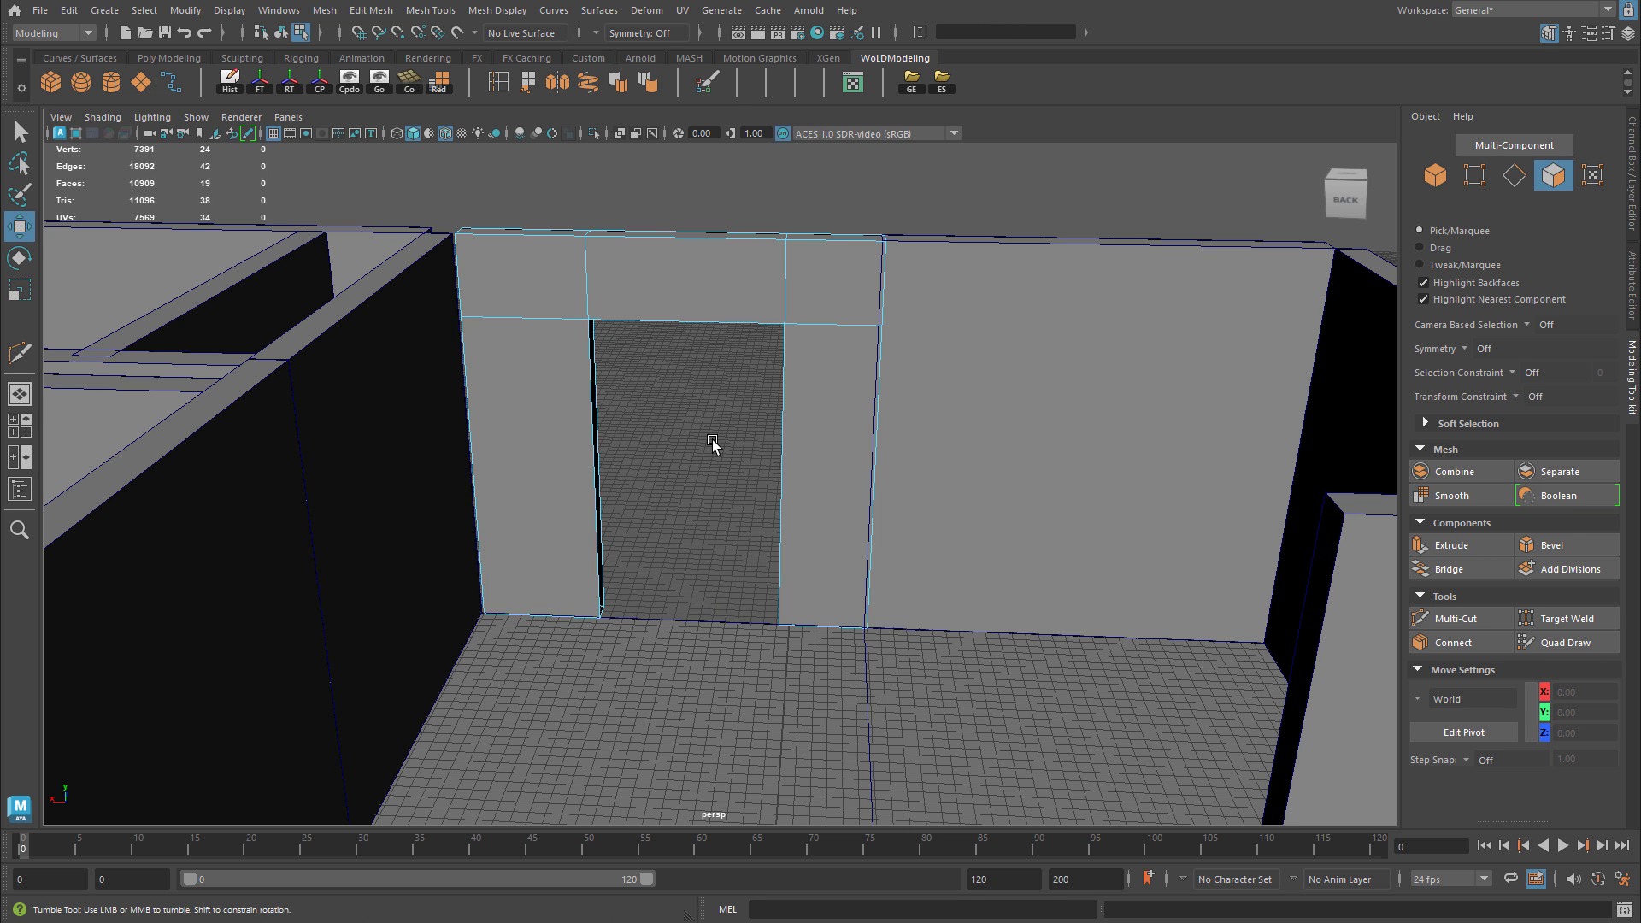
Shift the vertices framing the doorway sideways to about X 86.29 so the opening sits near the middle of its panel.
{"action": "left_click_drag", "start_coordinate": [714, 447], "coordinate": [688, 461], "text": "alt"}
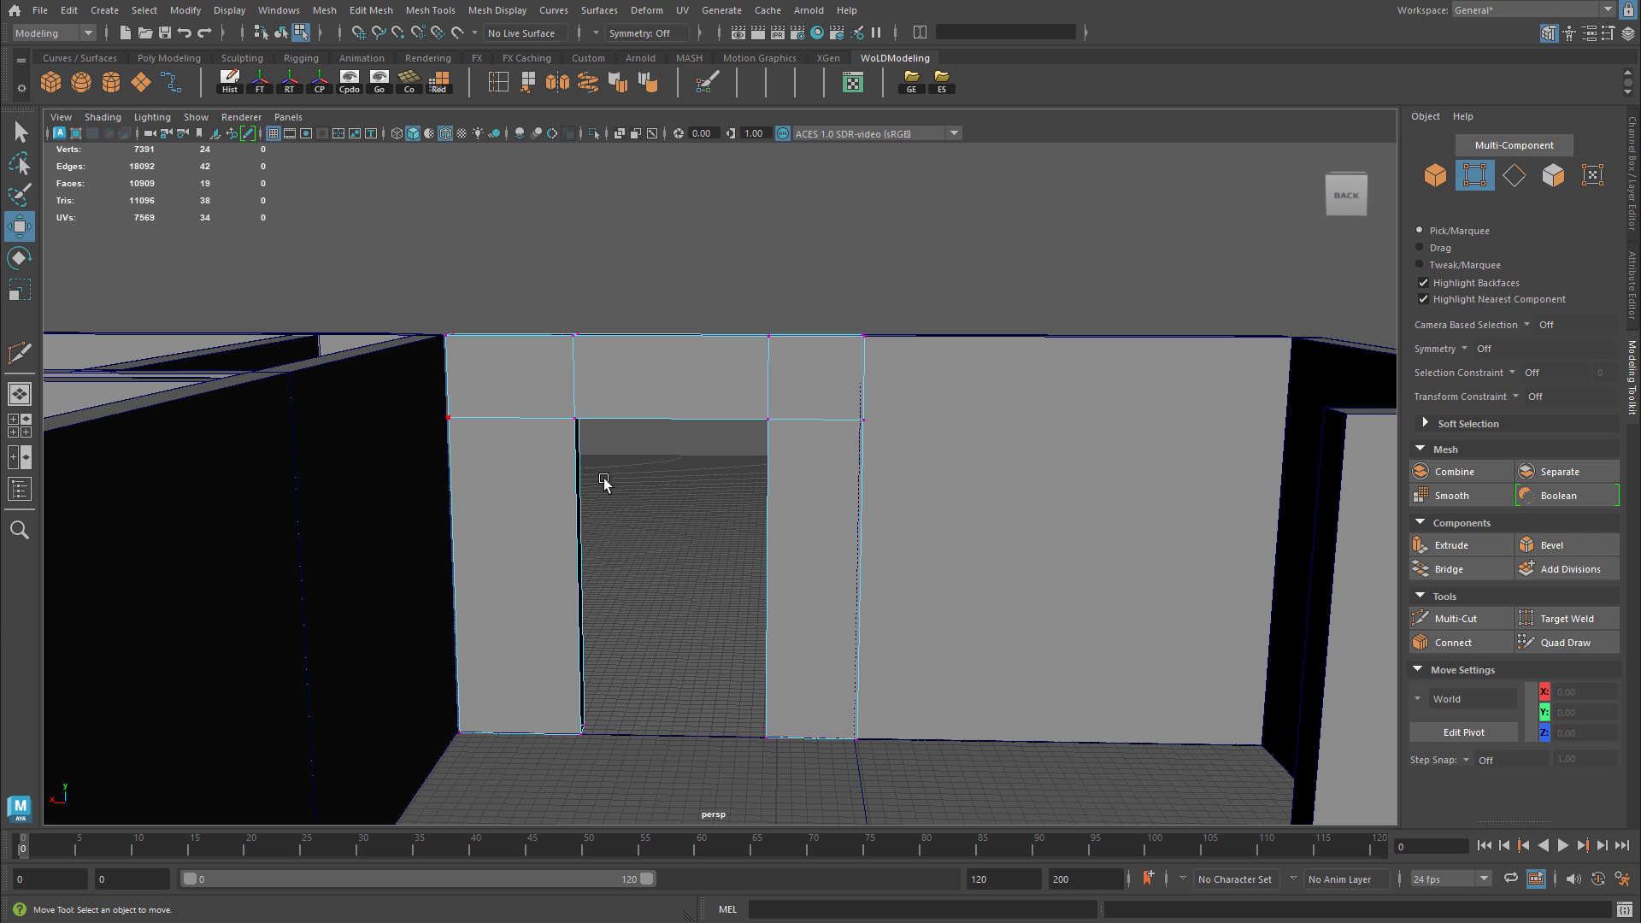
{"action": "key", "text": "F9"}
{"action": "left_click_drag", "start_coordinate": [511, 394], "coordinate": [777, 760]}
{"action": "mouse_move", "coordinate": [643, 578]}
{"action": "left_mouse_down"}
{"action": "mouse_move", "coordinate": [625, 578]}
{"action": "mouse_move", "coordinate": [643, 577]}
{"action": "left_mouse_up"}
{"action": "left_click_drag", "start_coordinate": [544, 318], "coordinate": [806, 838]}
{"action": "left_click_drag", "start_coordinate": [618, 539], "coordinate": [607, 541]}
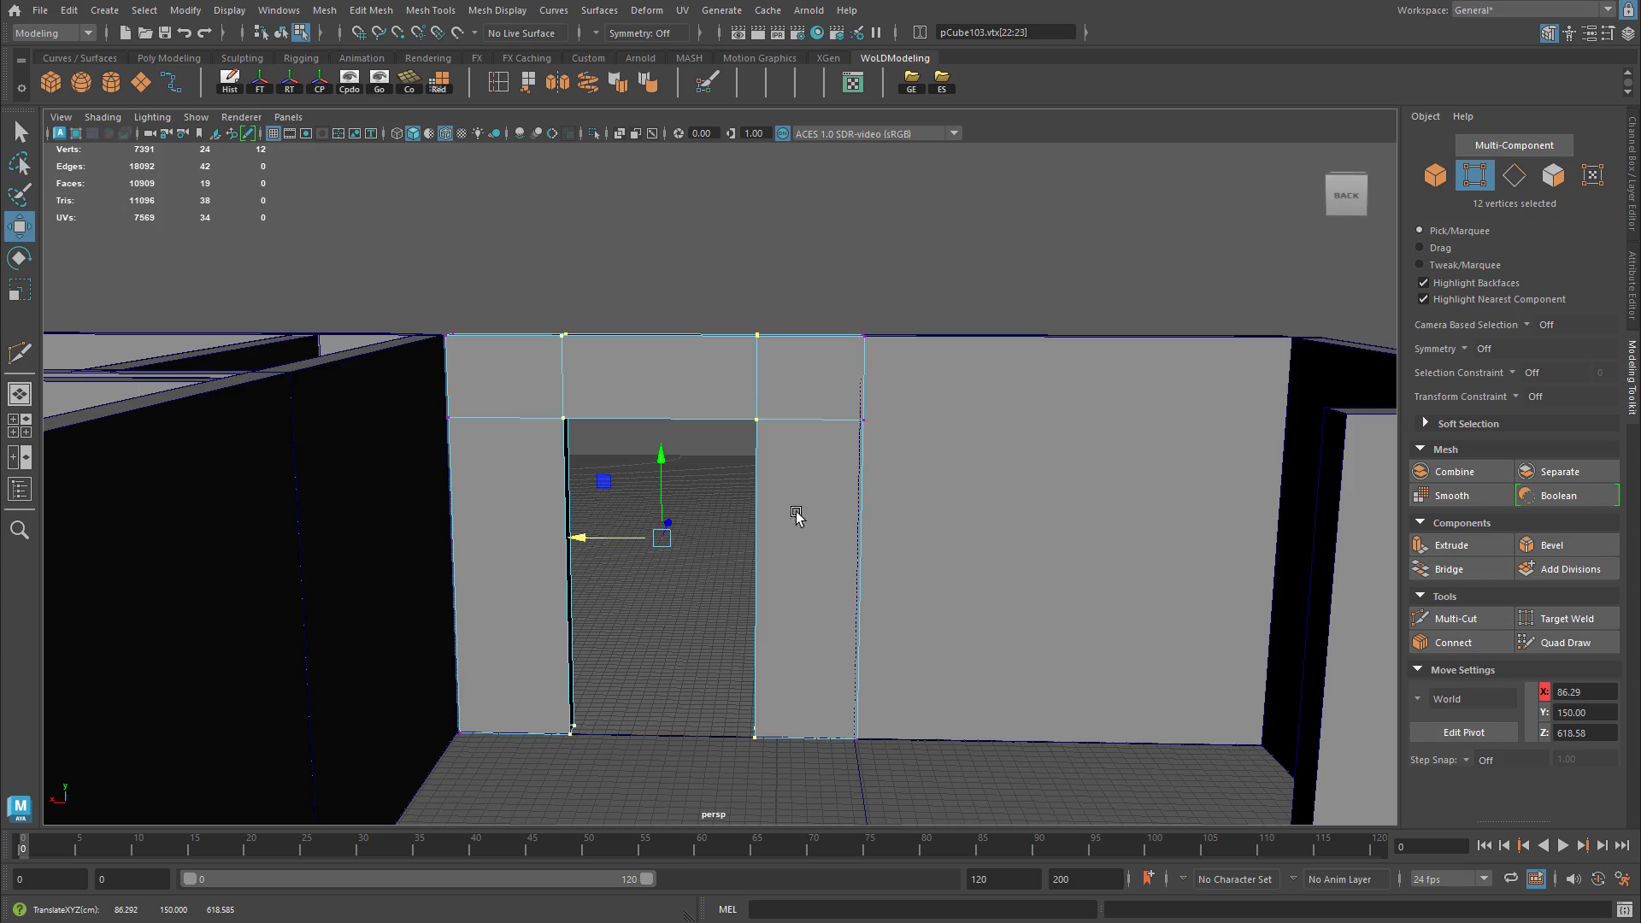
Extrude both faces of the middle back-wall panel, inset them into a frame and delete the inner faces to open a window.
{"action": "left_click_drag", "start_coordinate": [963, 482], "coordinate": [710, 502], "text": "alt"}
{"action": "scroll", "coordinate": [710, 501], "scroll_direction": "down", "scroll_amount": 4}
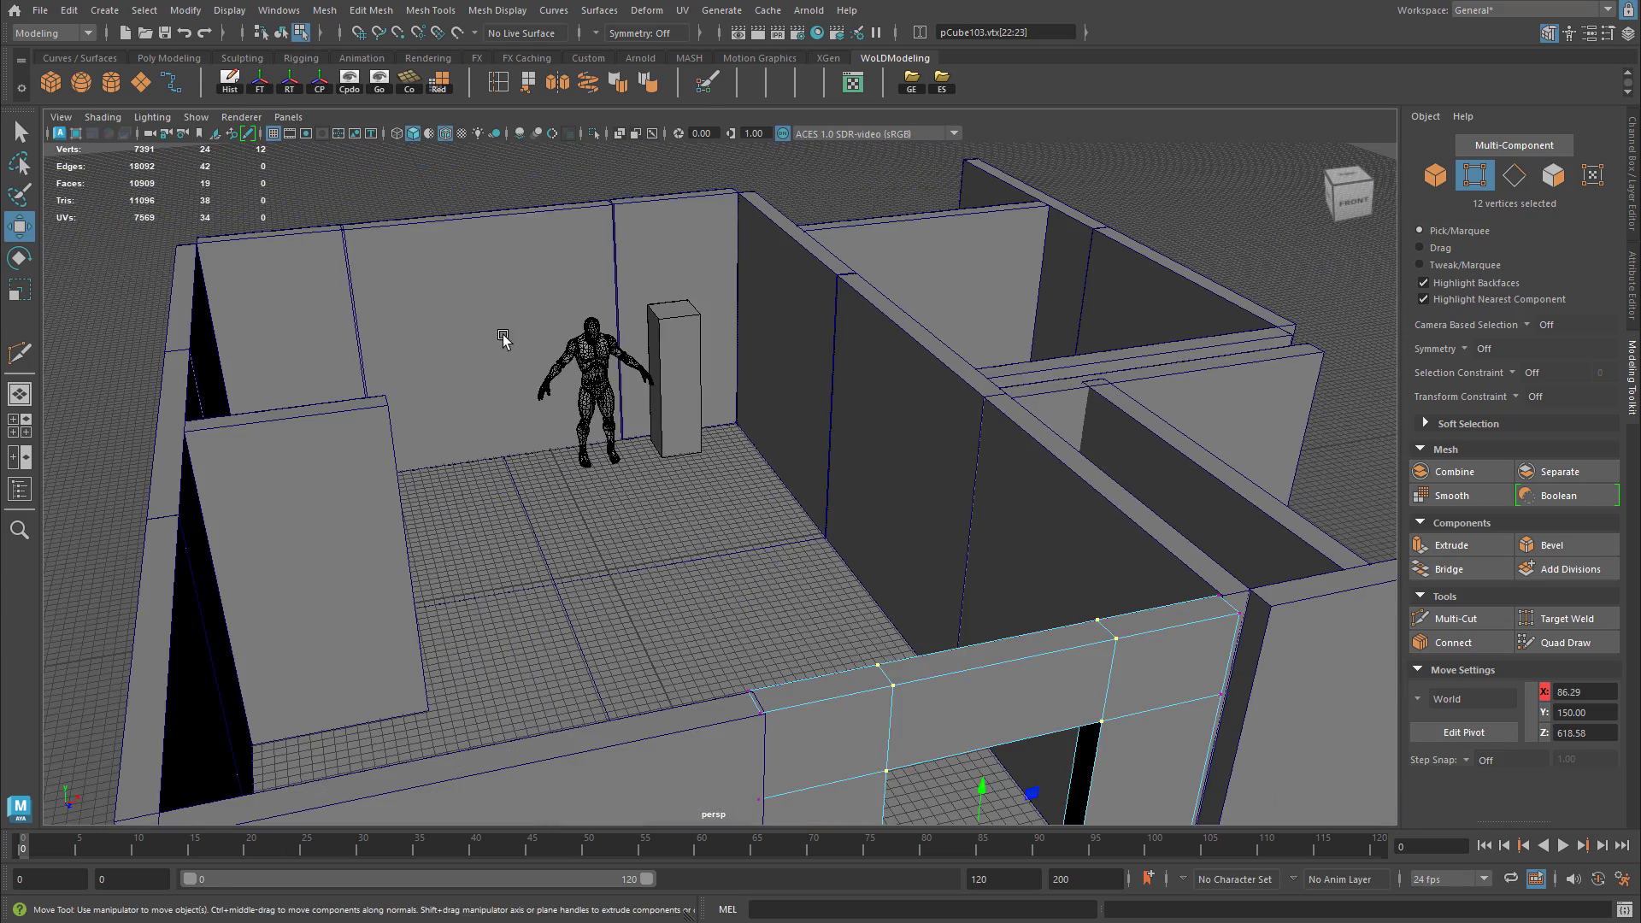
{"action": "double_click", "coordinate": [502, 336]}
{"action": "left_click_drag", "start_coordinate": [503, 336], "coordinate": [622, 414], "text": "alt"}
{"action": "right_click_drag", "start_coordinate": [621, 415], "coordinate": [624, 454]}
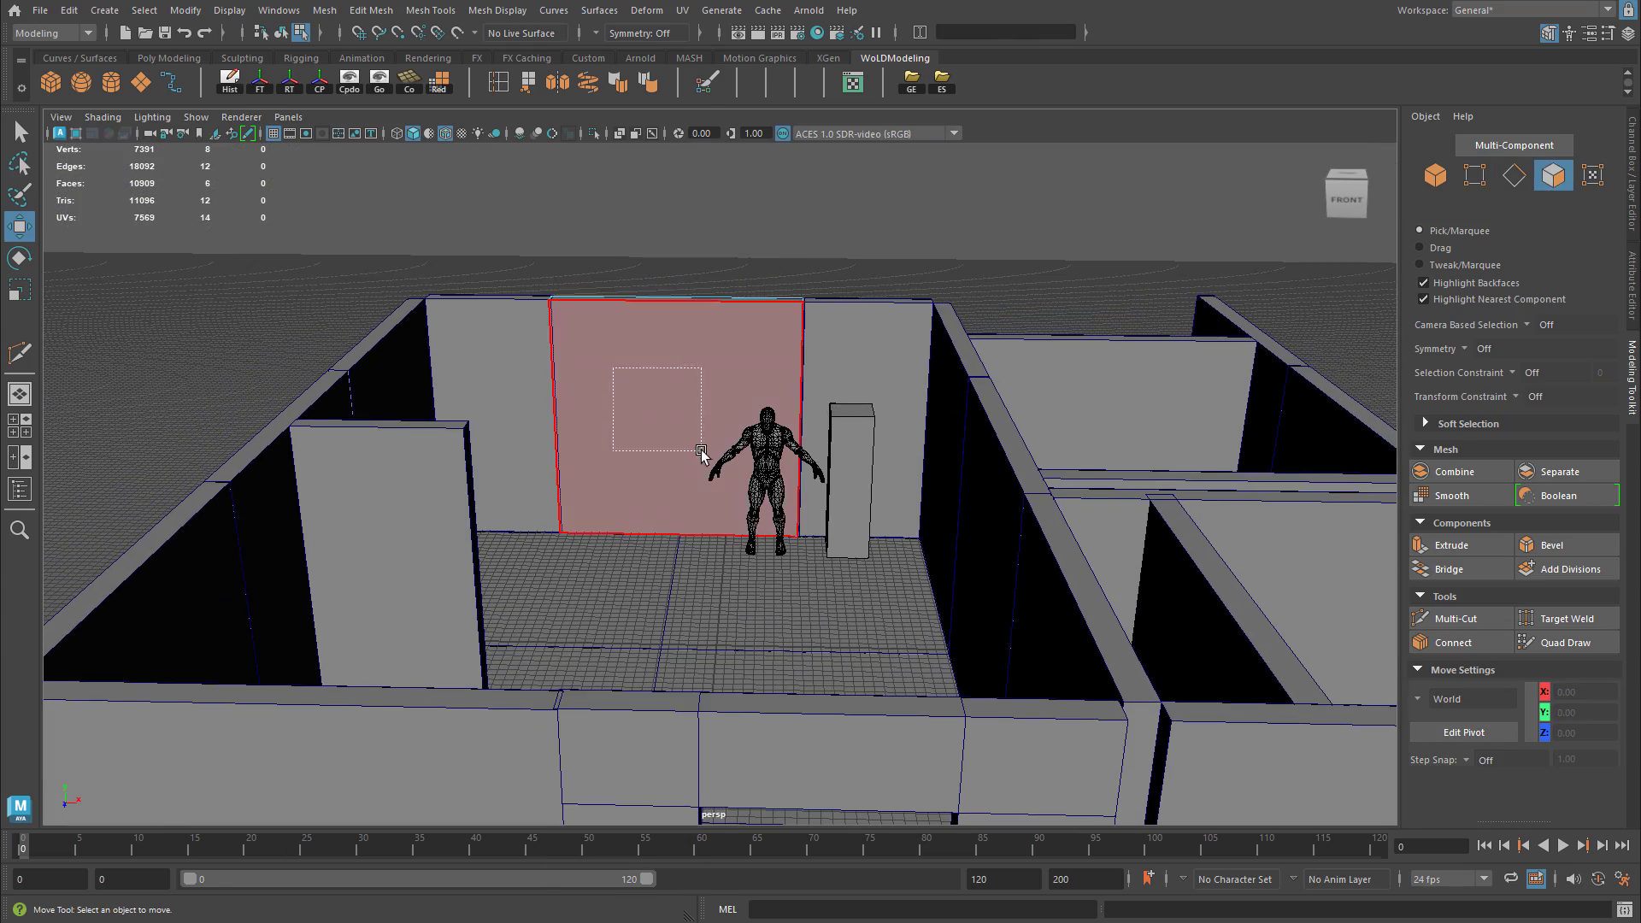
{"action": "left_click", "coordinate": [737, 489]}
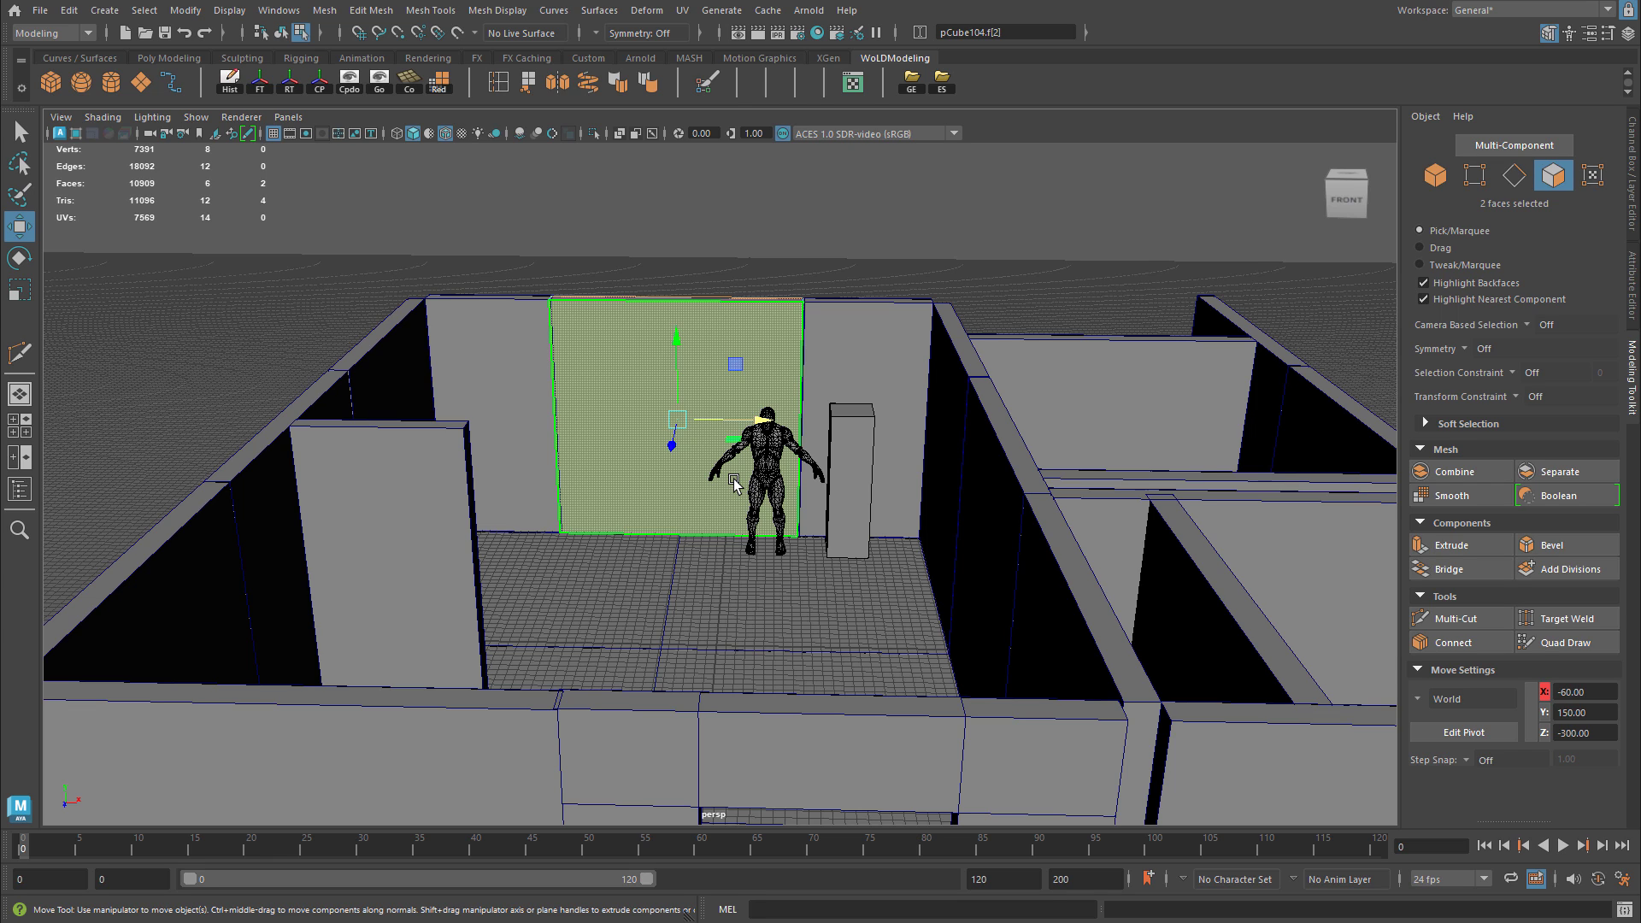
{"action": "key", "text": "ctrl+e"}
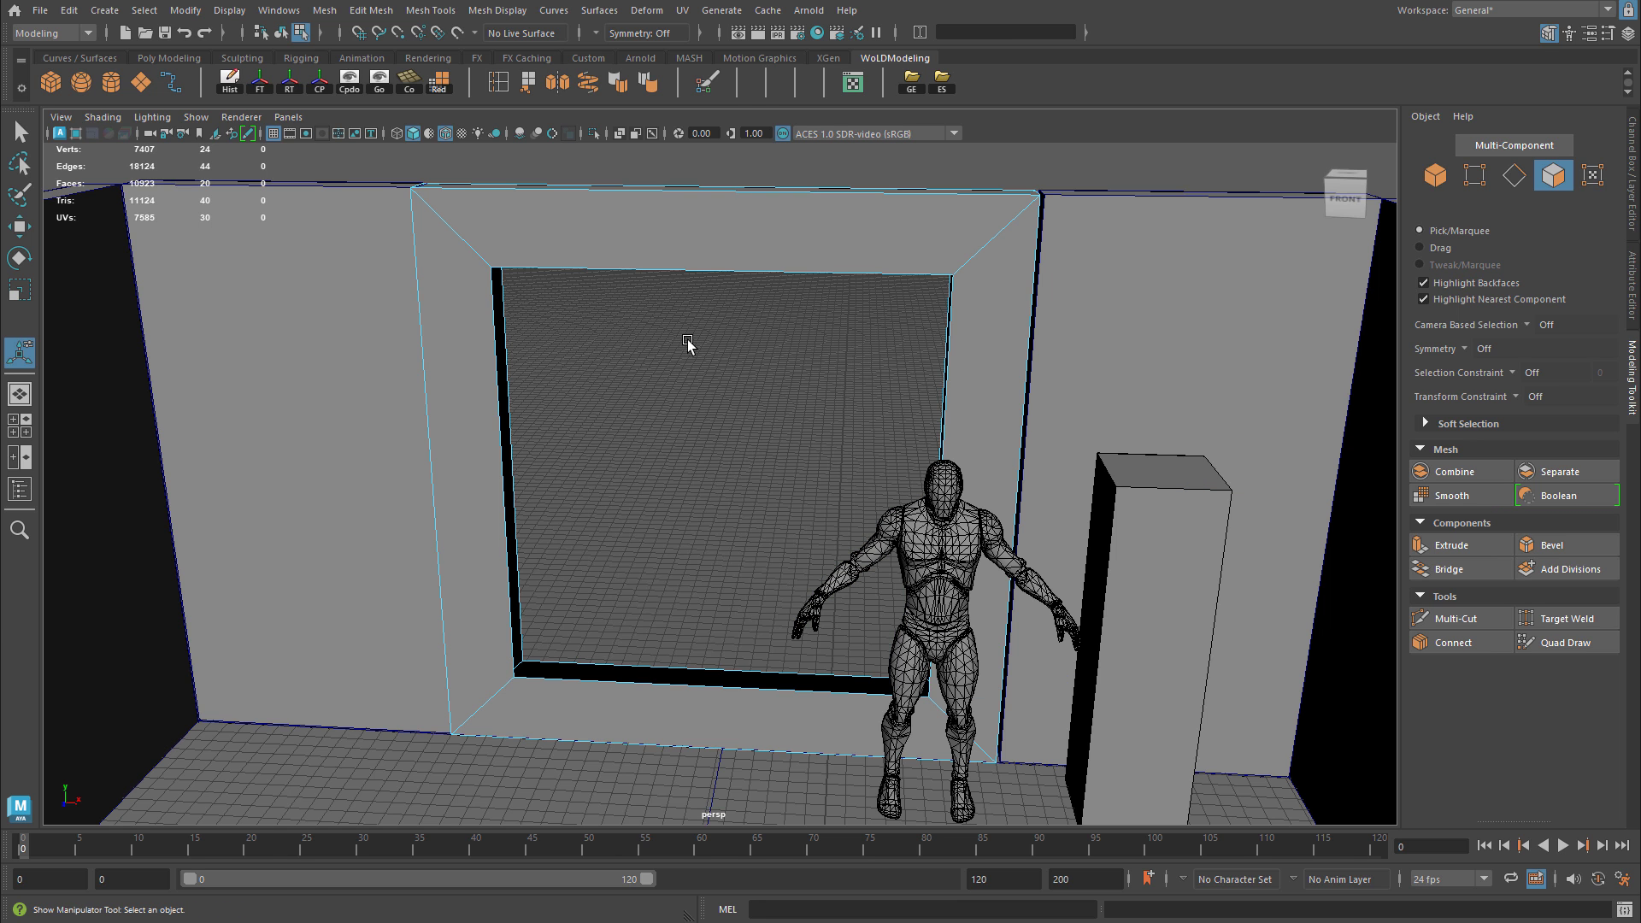
Bridge the matching inner and outer edges around the window opening to close all four sides of the wall thickness.
{"action": "right_click_drag", "start_coordinate": [689, 341], "coordinate": [683, 263]}
{"action": "left_click", "coordinate": [686, 267]}
{"action": "left_click_drag", "start_coordinate": [742, 367], "coordinate": [711, 299], "text": "alt"}
{"action": "left_click", "coordinate": [726, 276], "text": "shift"}
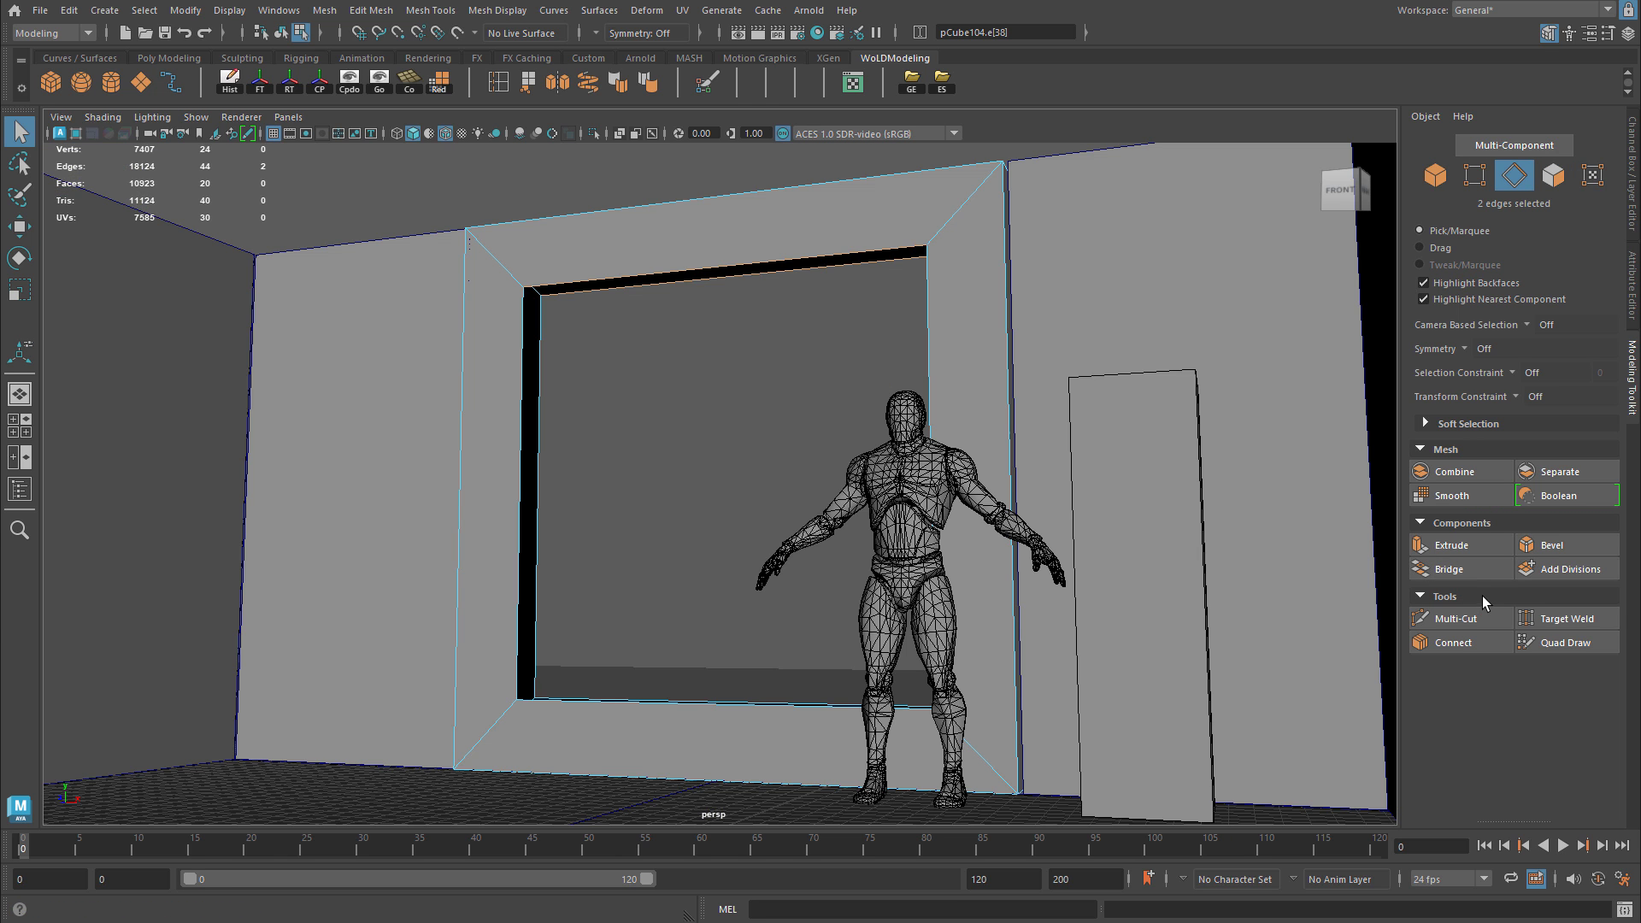
{"action": "left_click", "coordinate": [1450, 569]}
{"action": "left_click_drag", "start_coordinate": [835, 453], "coordinate": [542, 395], "text": "alt"}
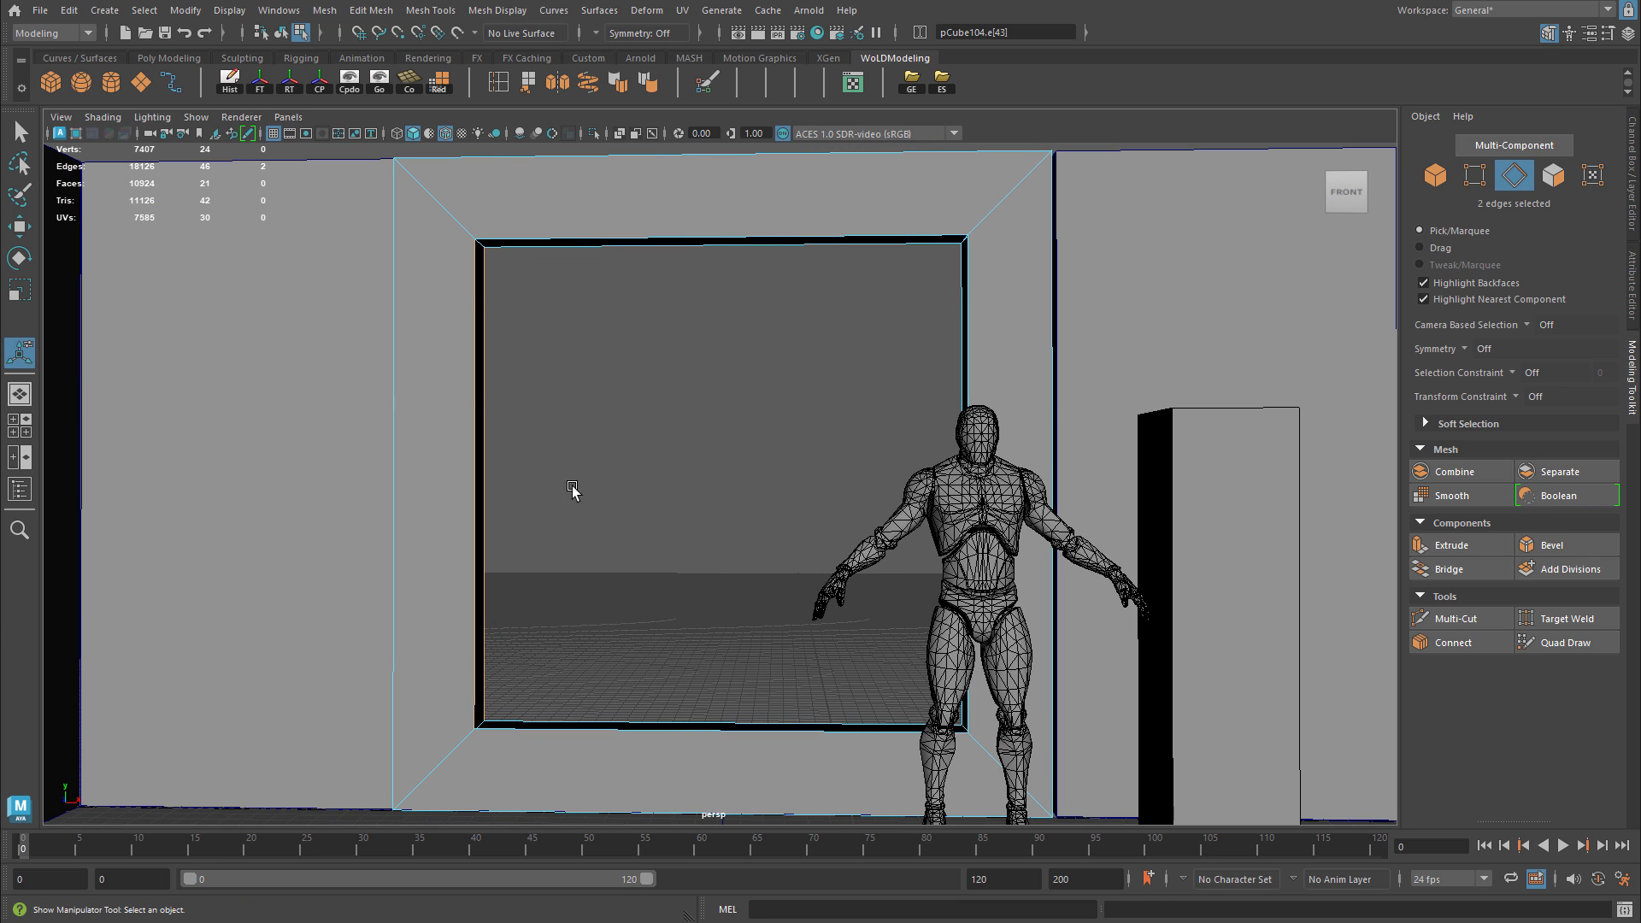
{"action": "key", "text": "g"}
{"action": "left_click_drag", "start_coordinate": [937, 344], "coordinate": [980, 383]}
{"action": "key", "text": "g"}
Bridge the matching edges of the front-wall doorway to close both jambs and the underside of its header.
{"action": "left_click_drag", "start_coordinate": [674, 612], "coordinate": [1015, 494], "text": "alt"}
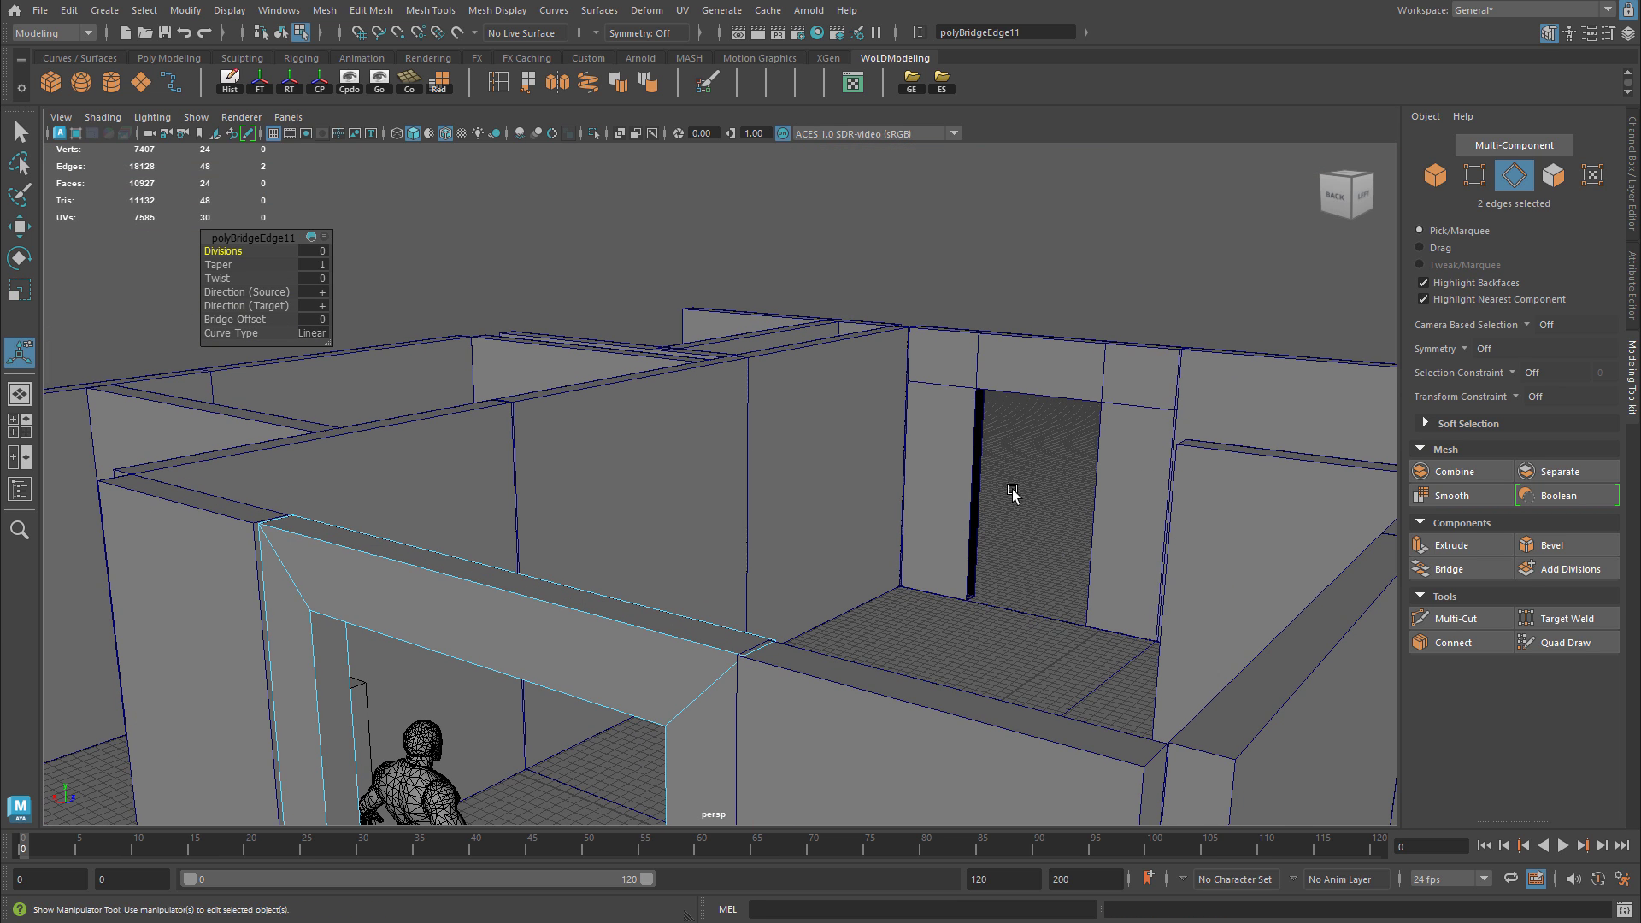
{"action": "left_click", "coordinate": [969, 440]}
{"action": "left_click", "coordinate": [975, 441]}
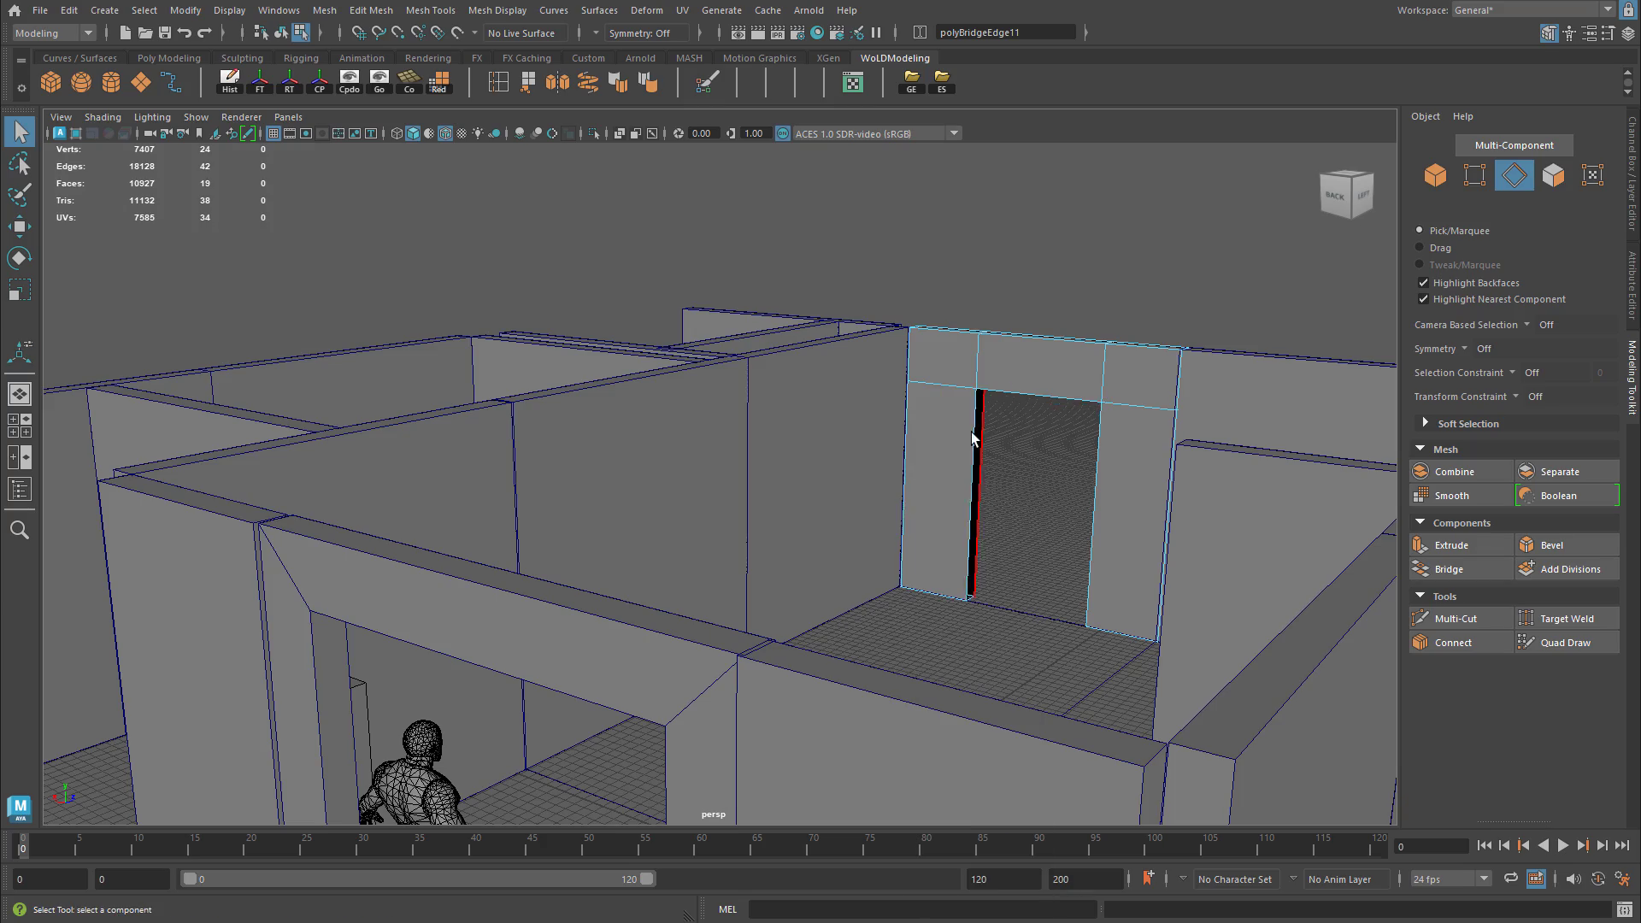
{"action": "key", "text": "F8"}
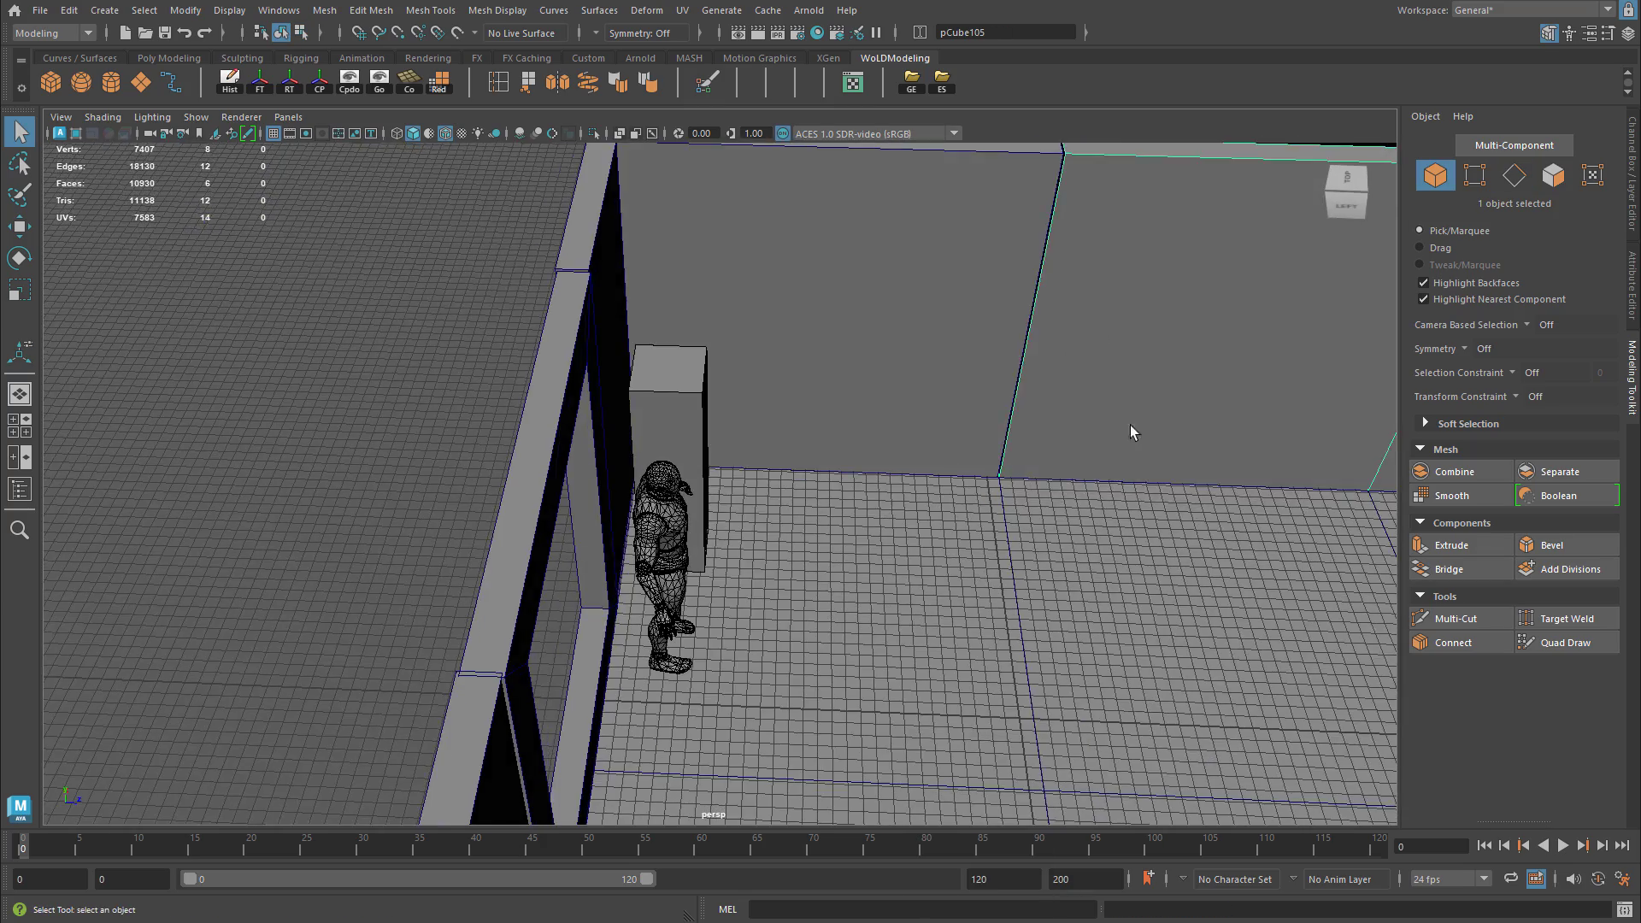
Delete the middle wall panel between the main room and the side rooms.
{"action": "middle_click_drag", "start_coordinate": [1129, 424], "coordinate": [831, 498], "text": "alt"}
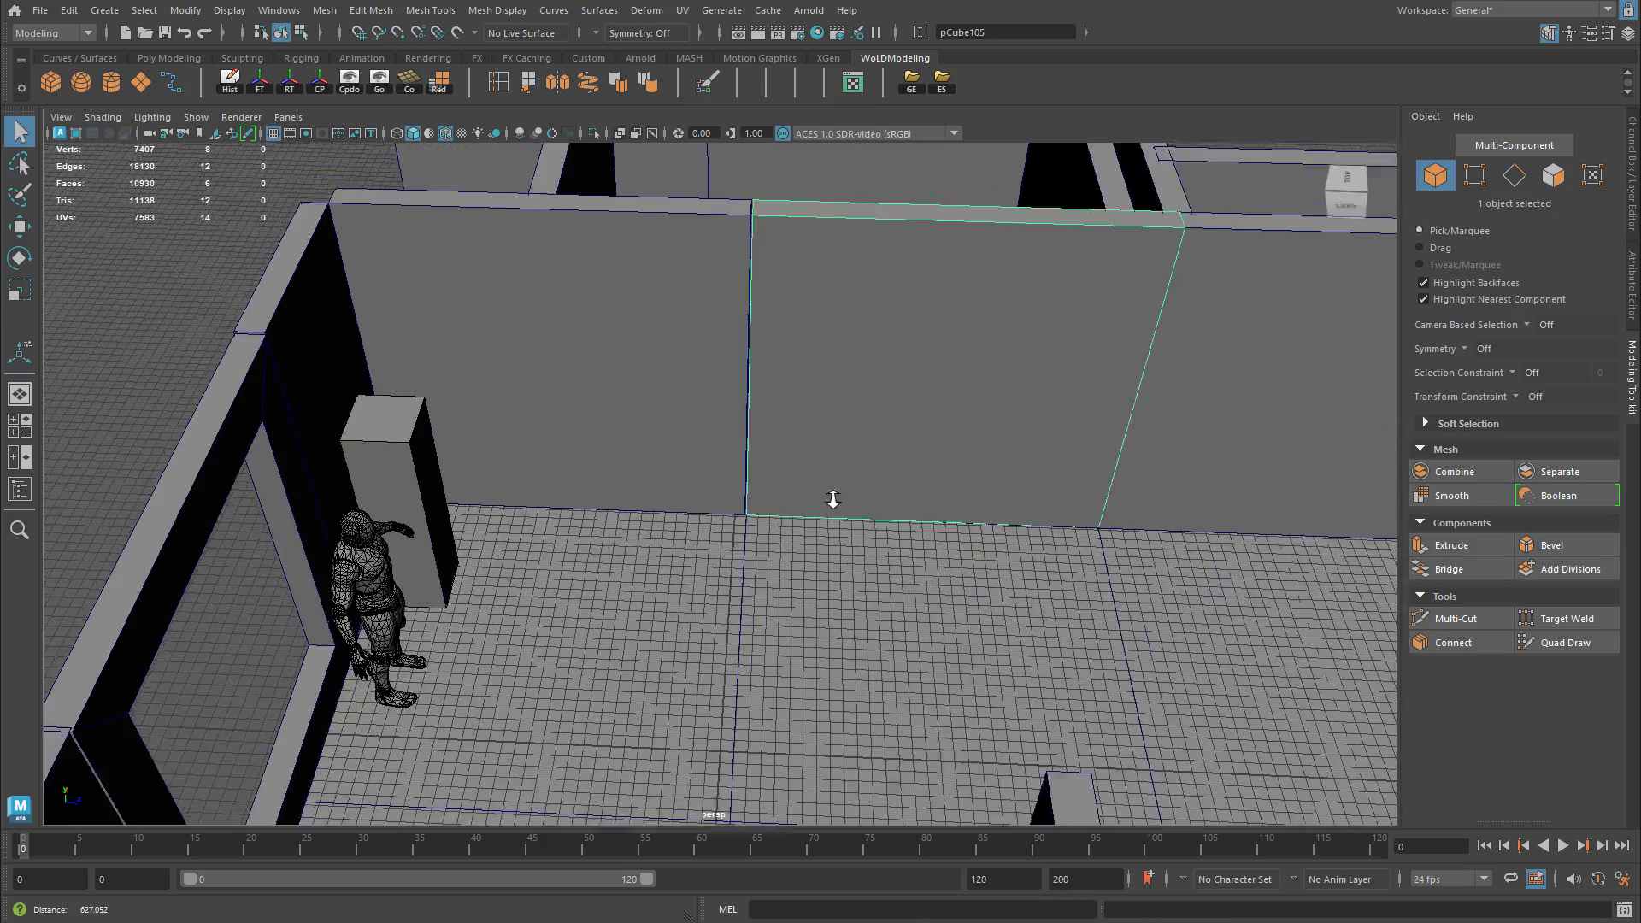
{"action": "right_click_drag", "start_coordinate": [831, 498], "coordinate": [641, 480], "text": "alt"}
{"action": "left_click_drag", "start_coordinate": [640, 479], "coordinate": [711, 402], "text": "alt"}
{"action": "key", "text": "w"}
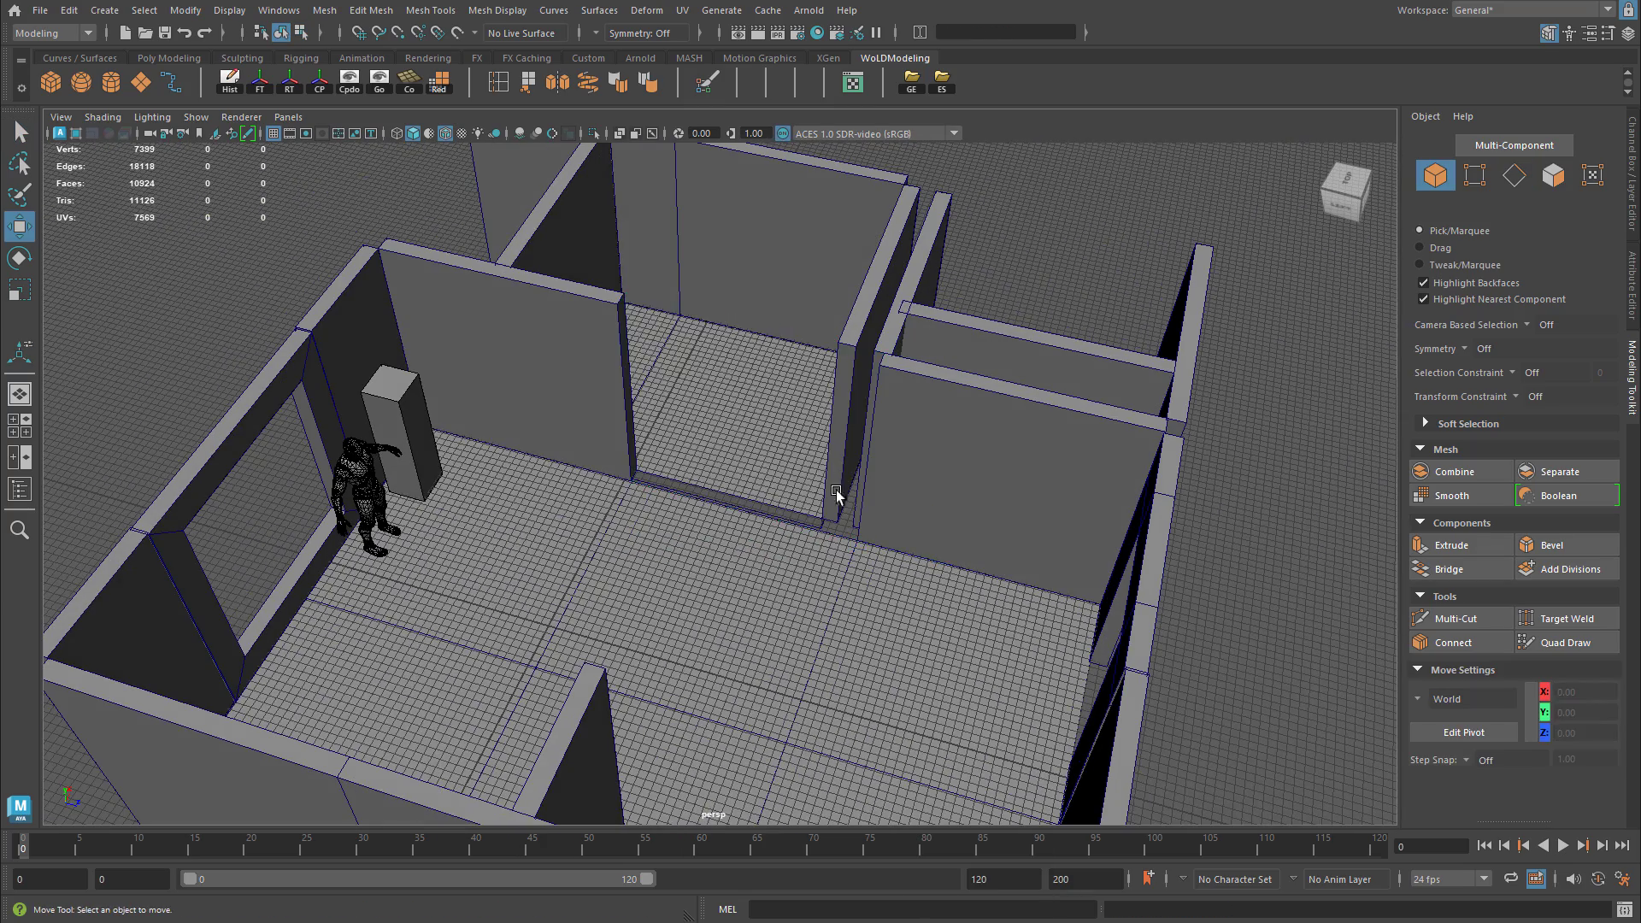
Duplicate the front wall's doorway panel, rotate the copy to line up with the side wall and snap it into the gap.
{"action": "left_click_drag", "start_coordinate": [840, 496], "coordinate": [963, 465], "text": "alt"}
{"action": "left_click", "coordinate": [1013, 409]}
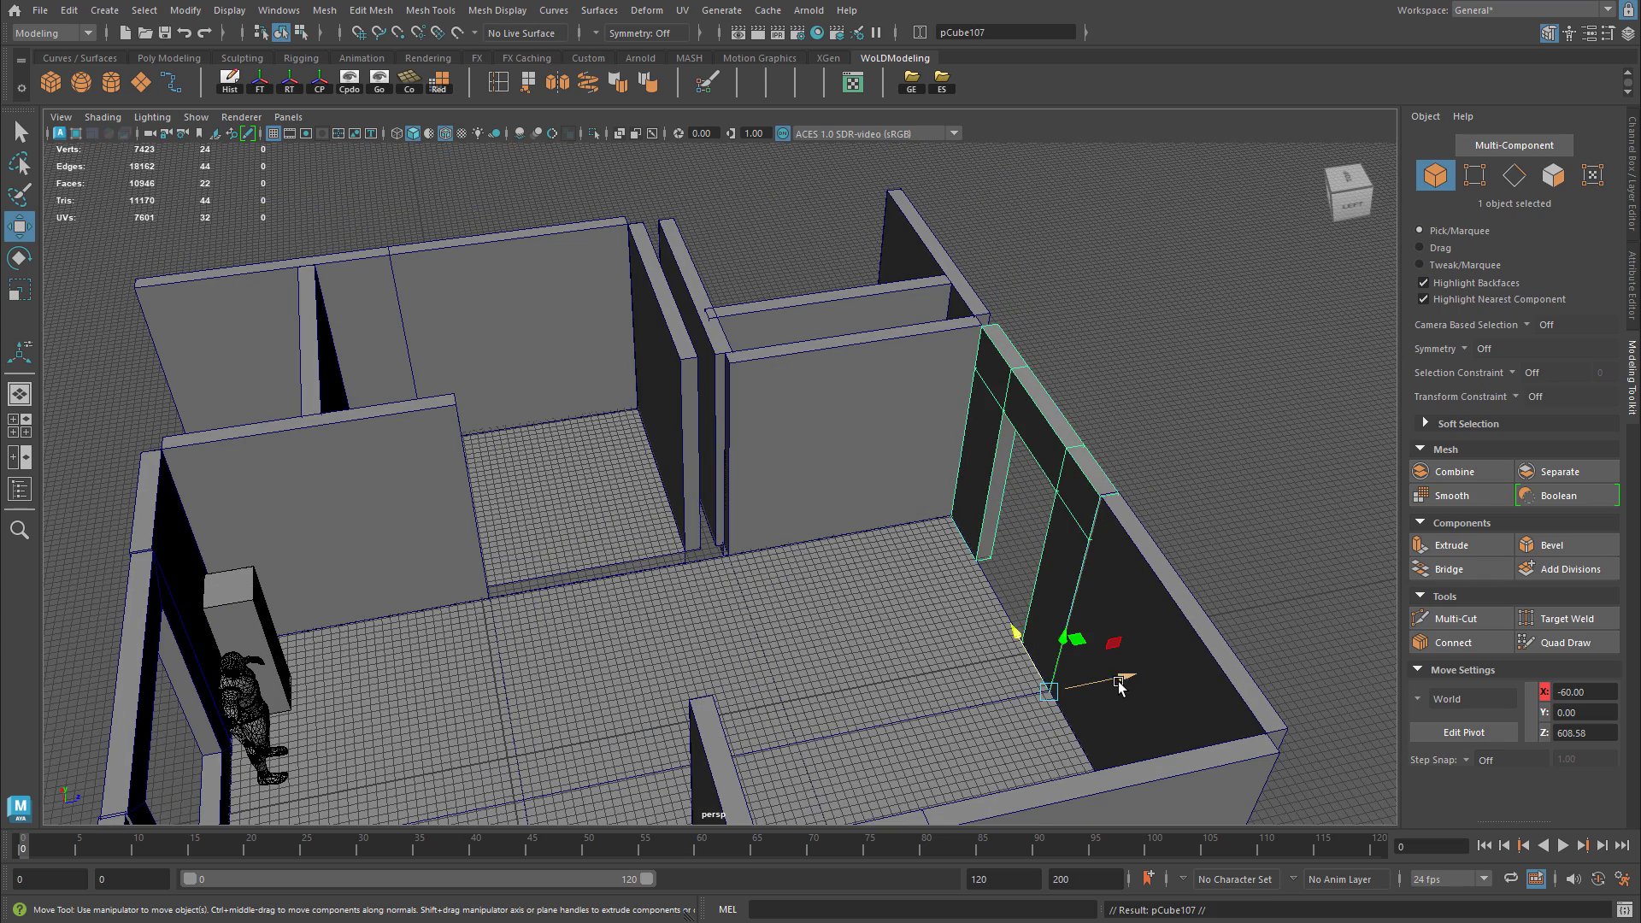
{"action": "left_click_drag", "start_coordinate": [1120, 686], "coordinate": [836, 742]}
{"action": "key", "text": "e"}
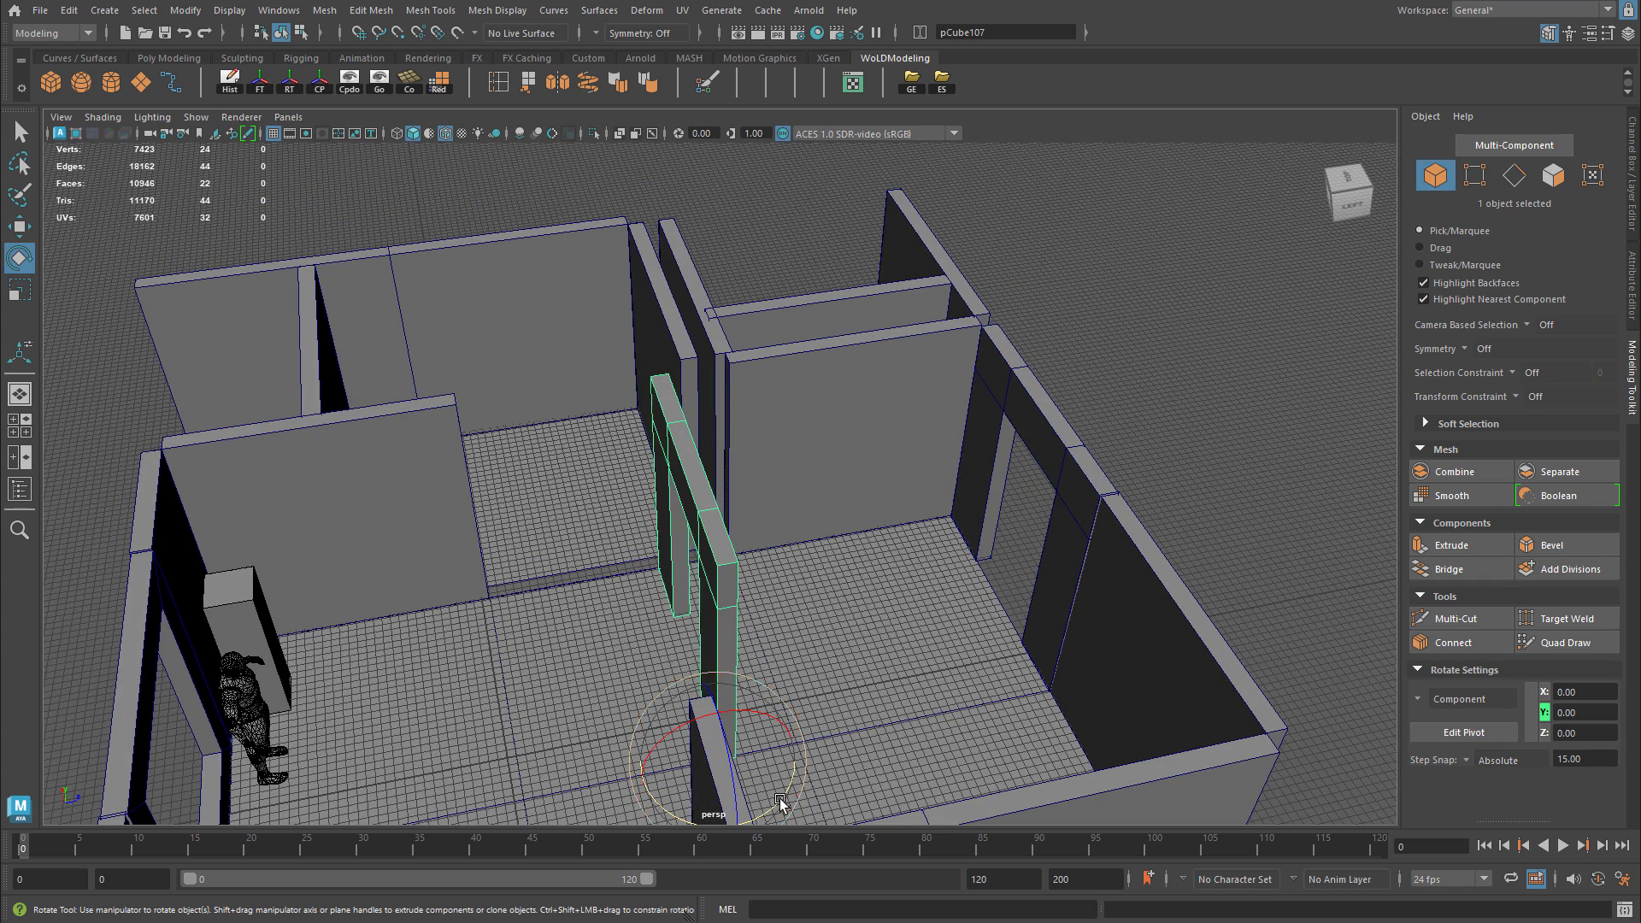
{"action": "left_click_drag", "start_coordinate": [780, 802], "coordinate": [478, 594]}
{"action": "key", "text": "w"}
{"action": "key", "text": "x"}
Use Multi-Cut on the panel between the new doorway and the front wall to insert two vertical edge loops and one horizontal near the top.
{"action": "left_click", "coordinate": [737, 489]}
{"action": "left_click_drag", "start_coordinate": [735, 487], "coordinate": [684, 410], "text": "alt"}
{"action": "middle_click_drag", "start_coordinate": [684, 410], "coordinate": [452, 448], "text": "alt"}
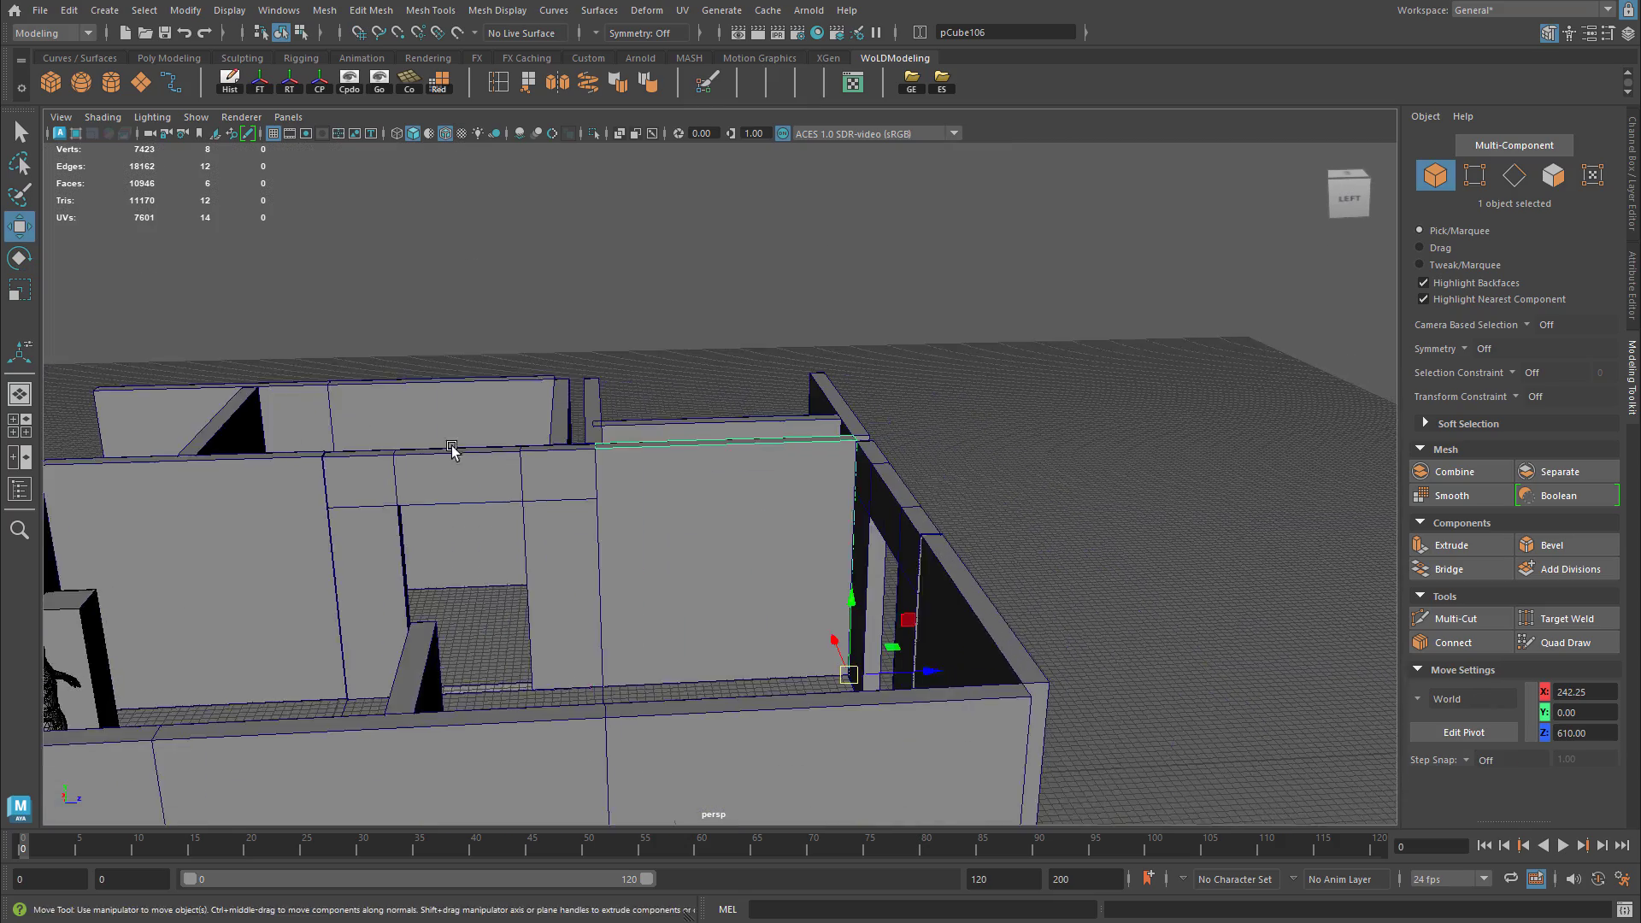
{"action": "right_click_drag", "start_coordinate": [452, 449], "coordinate": [777, 512], "text": "alt"}
{"action": "middle_click_drag", "start_coordinate": [776, 513], "coordinate": [671, 546], "text": "alt"}
{"action": "right_click_drag", "start_coordinate": [671, 475], "coordinate": [669, 528]}
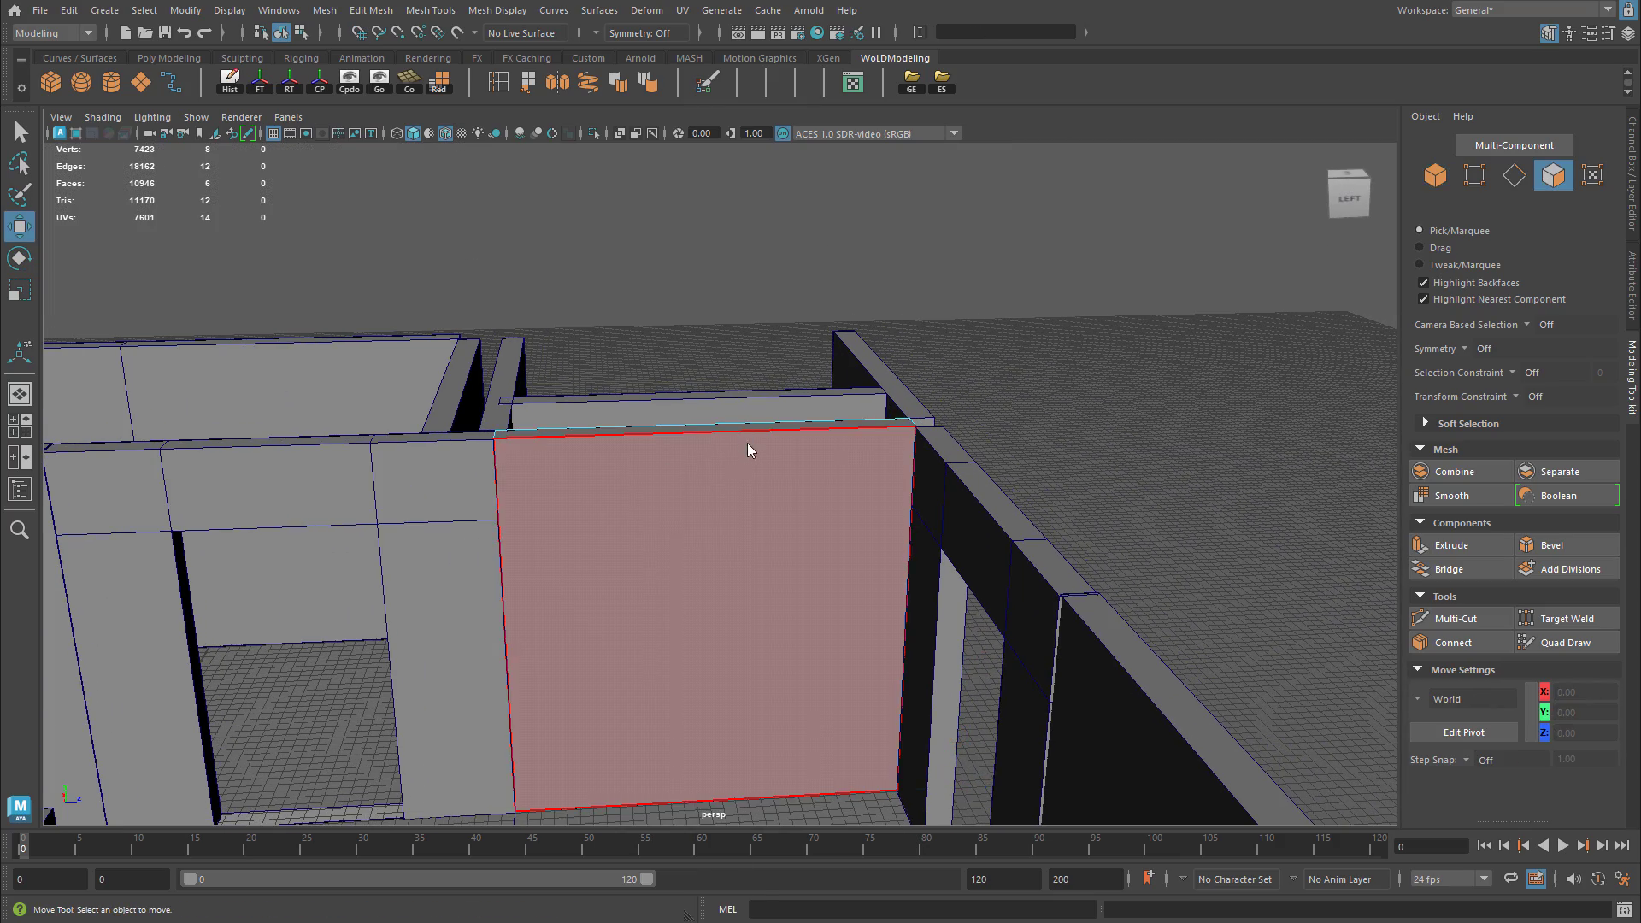
{"action": "right_click_drag", "start_coordinate": [749, 450], "coordinate": [792, 601]}
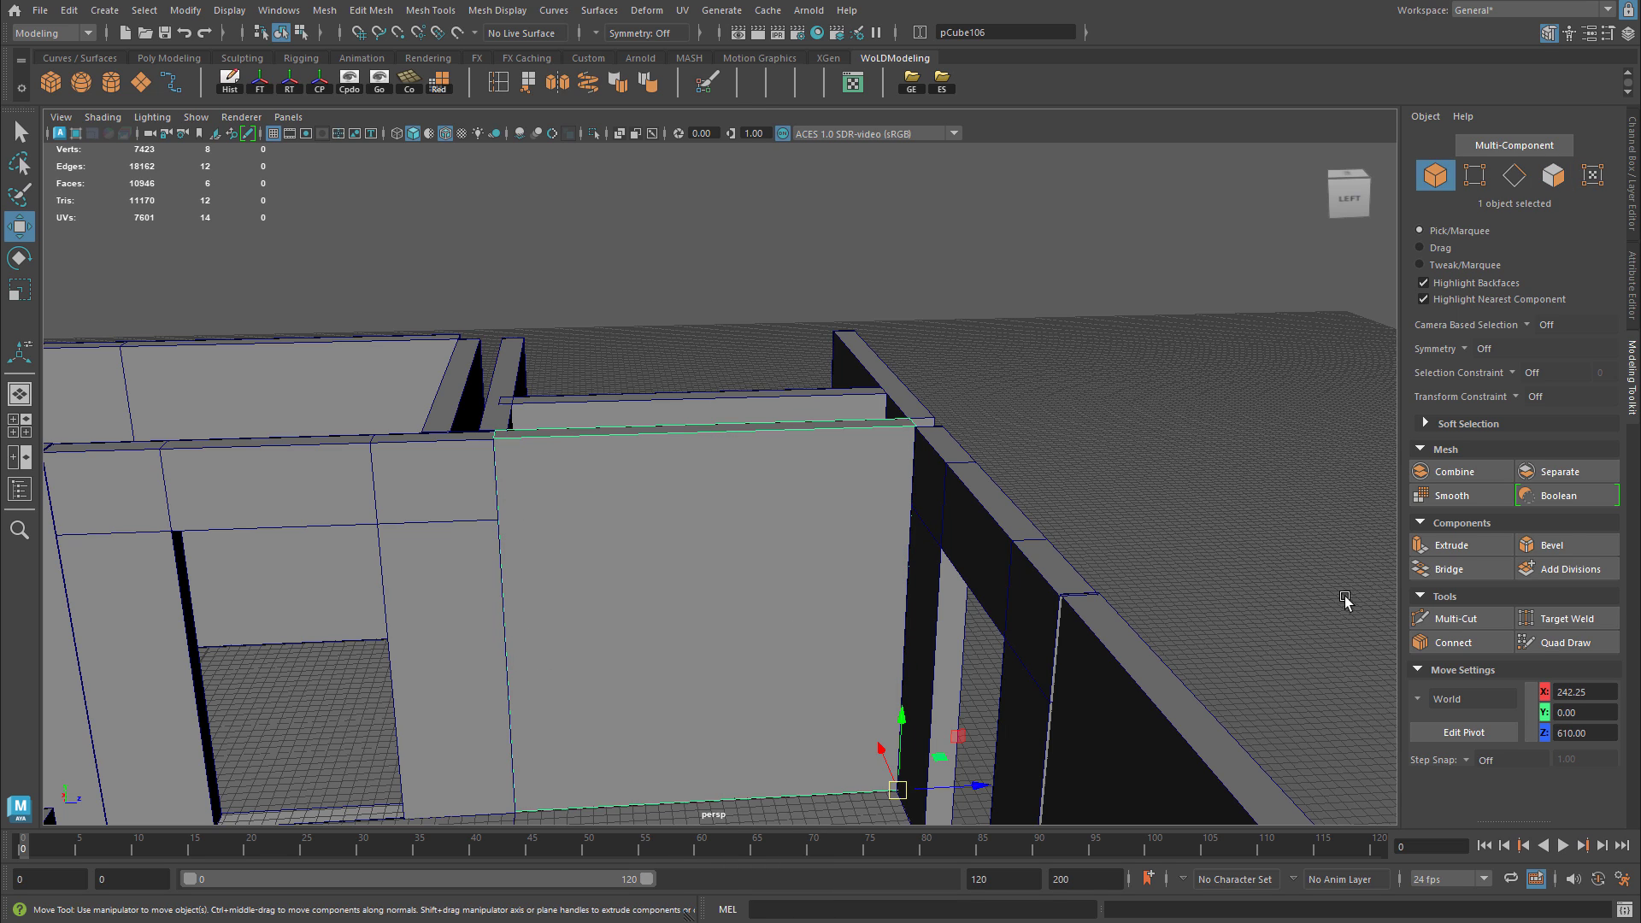
{"action": "left_click", "coordinate": [1452, 618]}
{"action": "left_click", "coordinate": [569, 467], "text": "ctrl"}
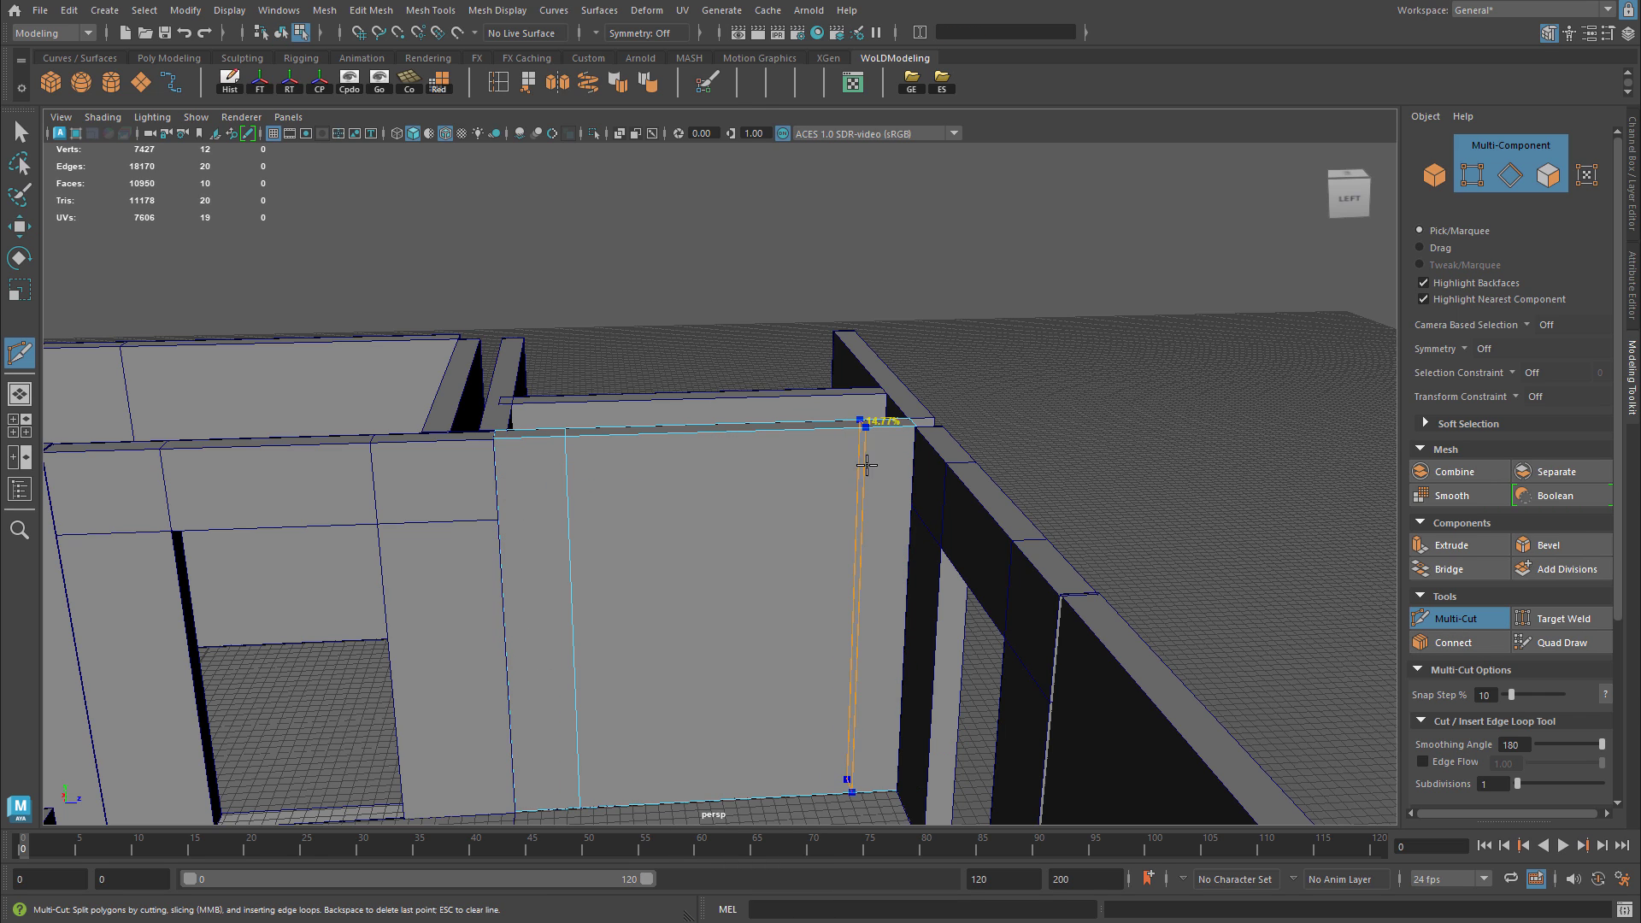
{"action": "left_click", "coordinate": [870, 458], "text": "ctrl"}
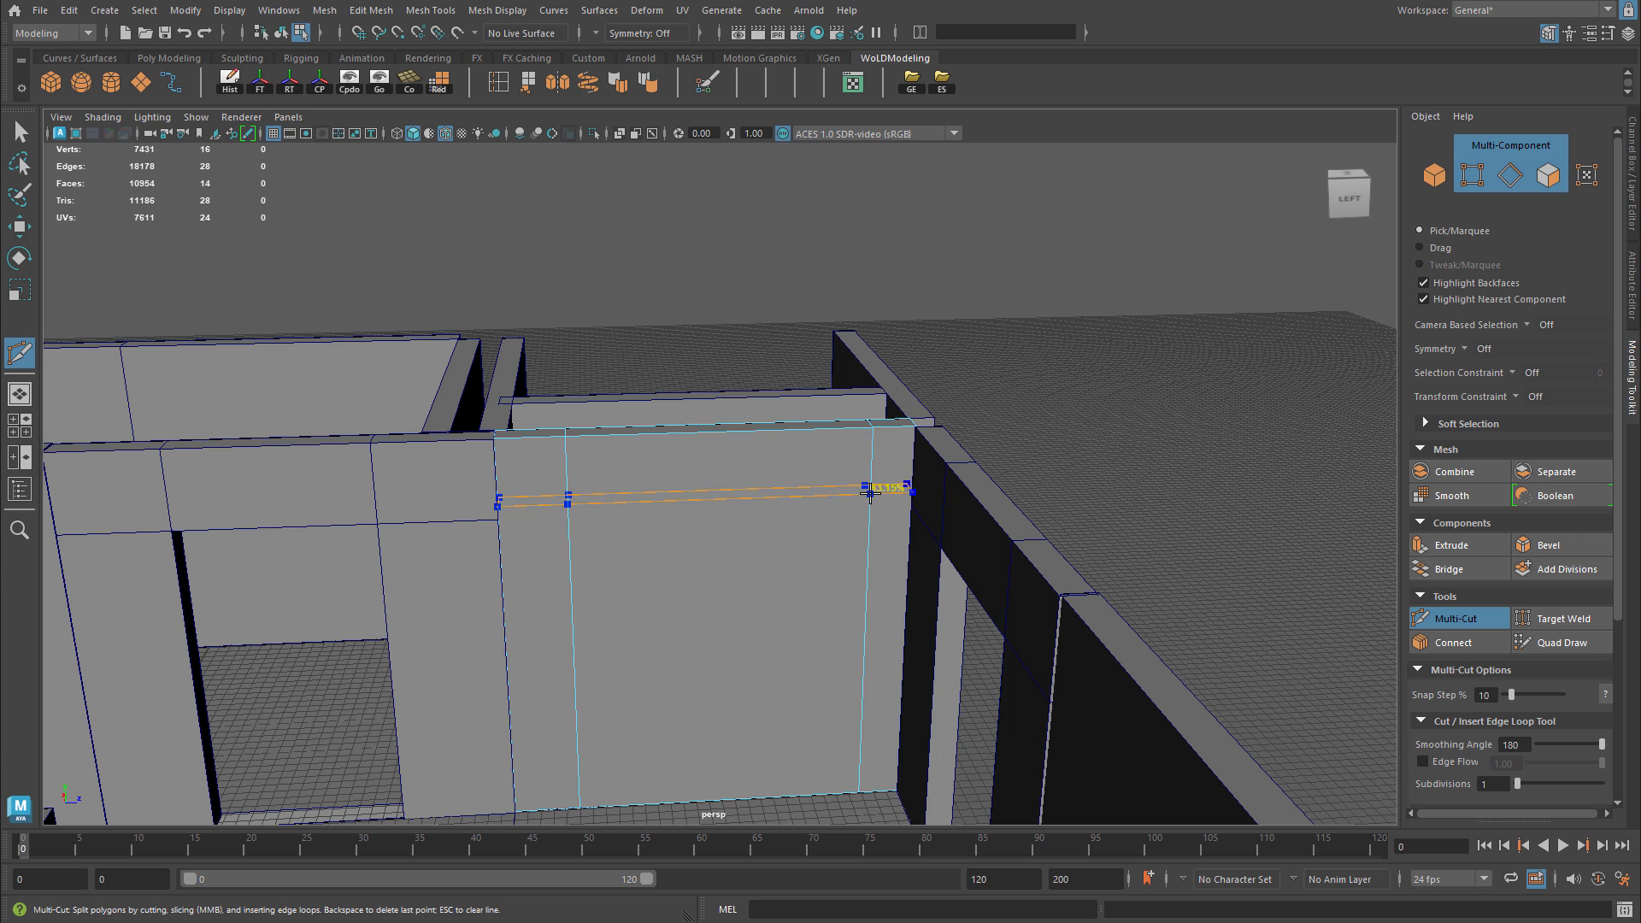
{"action": "left_click", "coordinate": [870, 493], "text": "ctrl"}
Delete the front, back and bottom faces inside the cut outline to open a wide doorway in the side-wall panel.
{"action": "key", "text": "w"}
{"action": "left_click", "coordinate": [680, 581]}
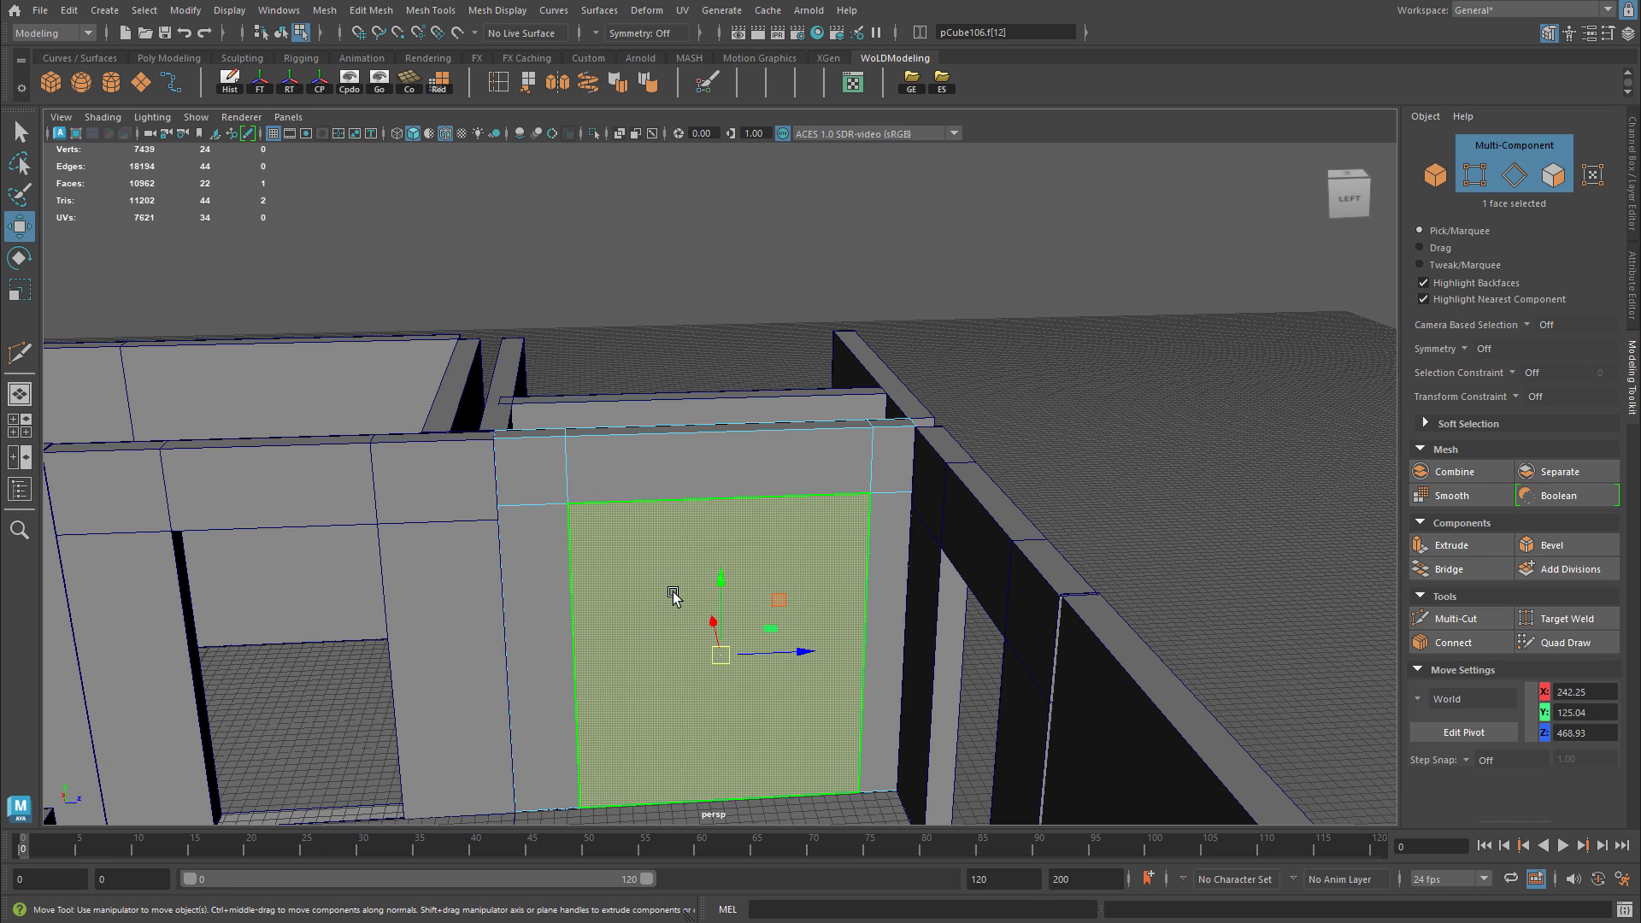
{"action": "key", "text": "Delete"}
{"action": "left_click", "coordinate": [685, 625]}
{"action": "key", "text": "Delete"}
{"action": "key", "text": "F11"}
{"action": "left_click", "coordinate": [711, 806]}
{"action": "middle_click_drag", "start_coordinate": [741, 814], "coordinate": [730, 740], "text": "alt"}
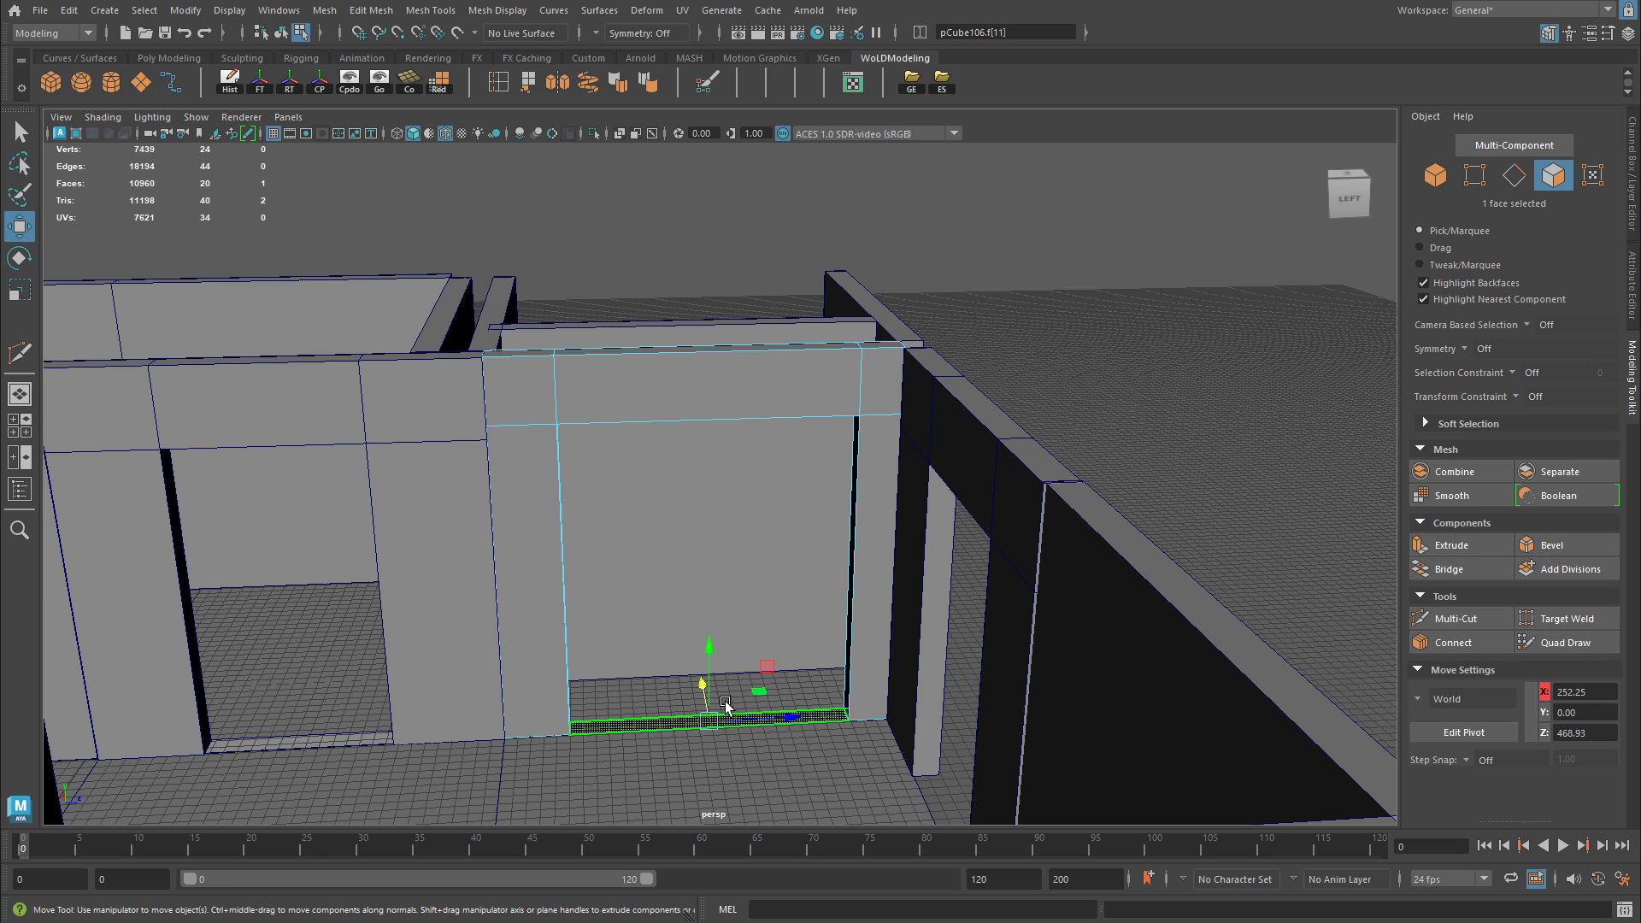
{"action": "key", "text": "Delete"}
Bridge the header and jamb edges of the wide doorway to close the wall thickness.
{"action": "right_click_drag", "start_coordinate": [706, 390], "coordinate": [718, 346]}
{"action": "left_click", "coordinate": [683, 417]}
{"action": "left_click", "coordinate": [623, 487], "text": "shift"}
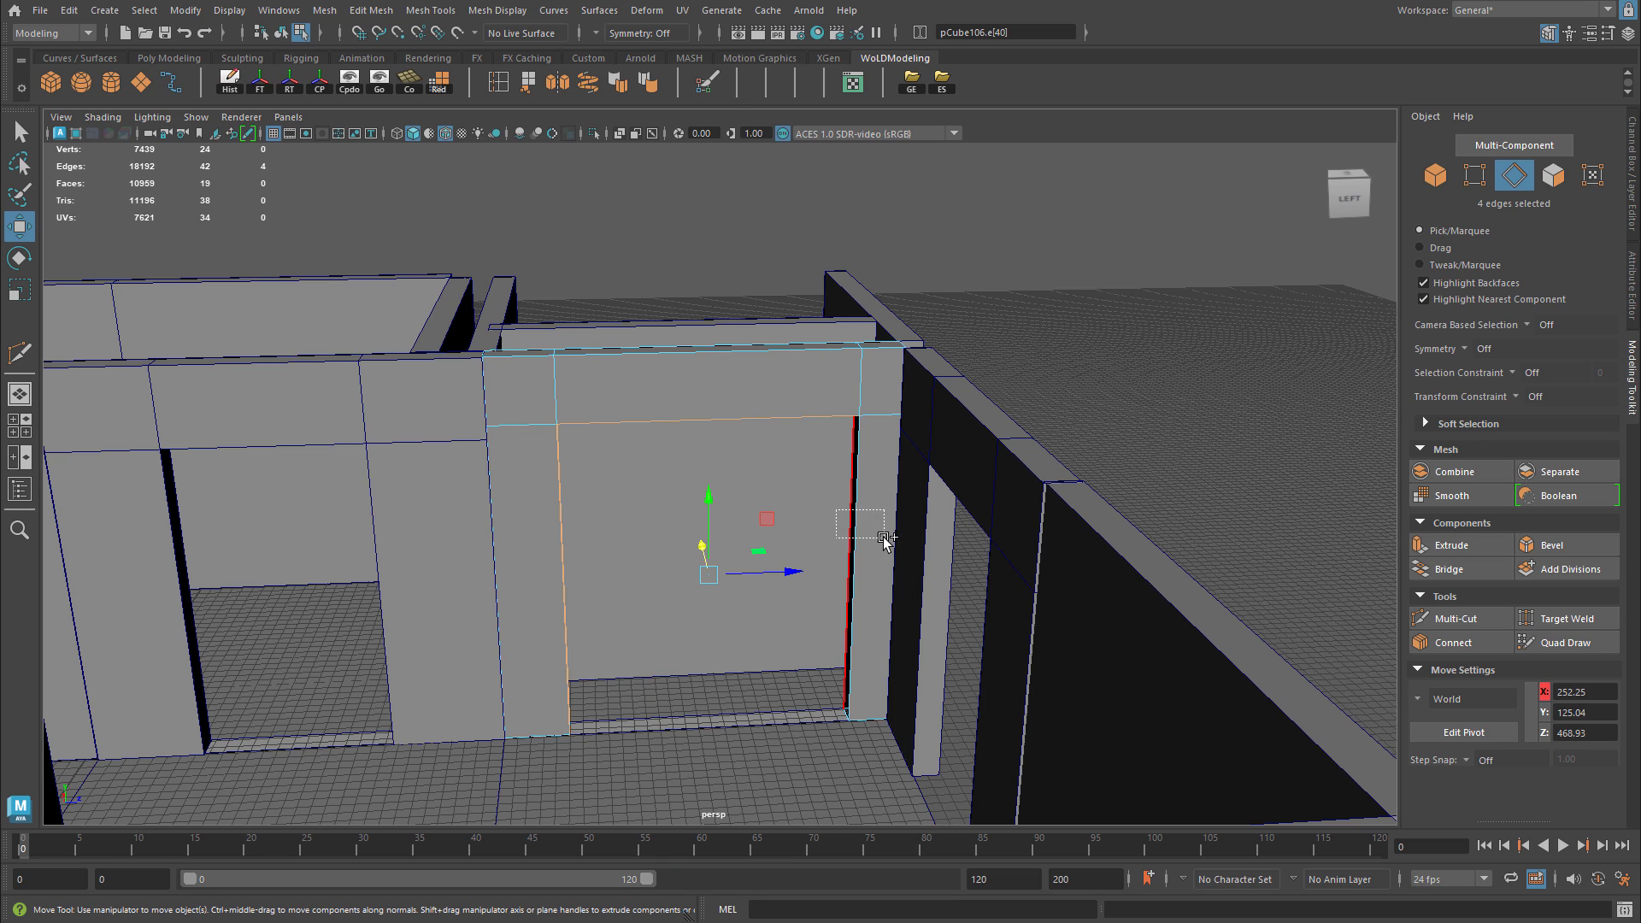
{"action": "left_click_drag", "start_coordinate": [884, 538], "coordinate": [885, 538], "text": "shift"}
{"action": "left_click", "coordinate": [1468, 571]}
Select all the room pieces and export the selection as FBX, replacing FuturisticRoom_SizeTest.fbx in the ExportedMeshes folder.
{"action": "left_click_drag", "start_coordinate": [923, 463], "coordinate": [830, 560], "text": "alt"}
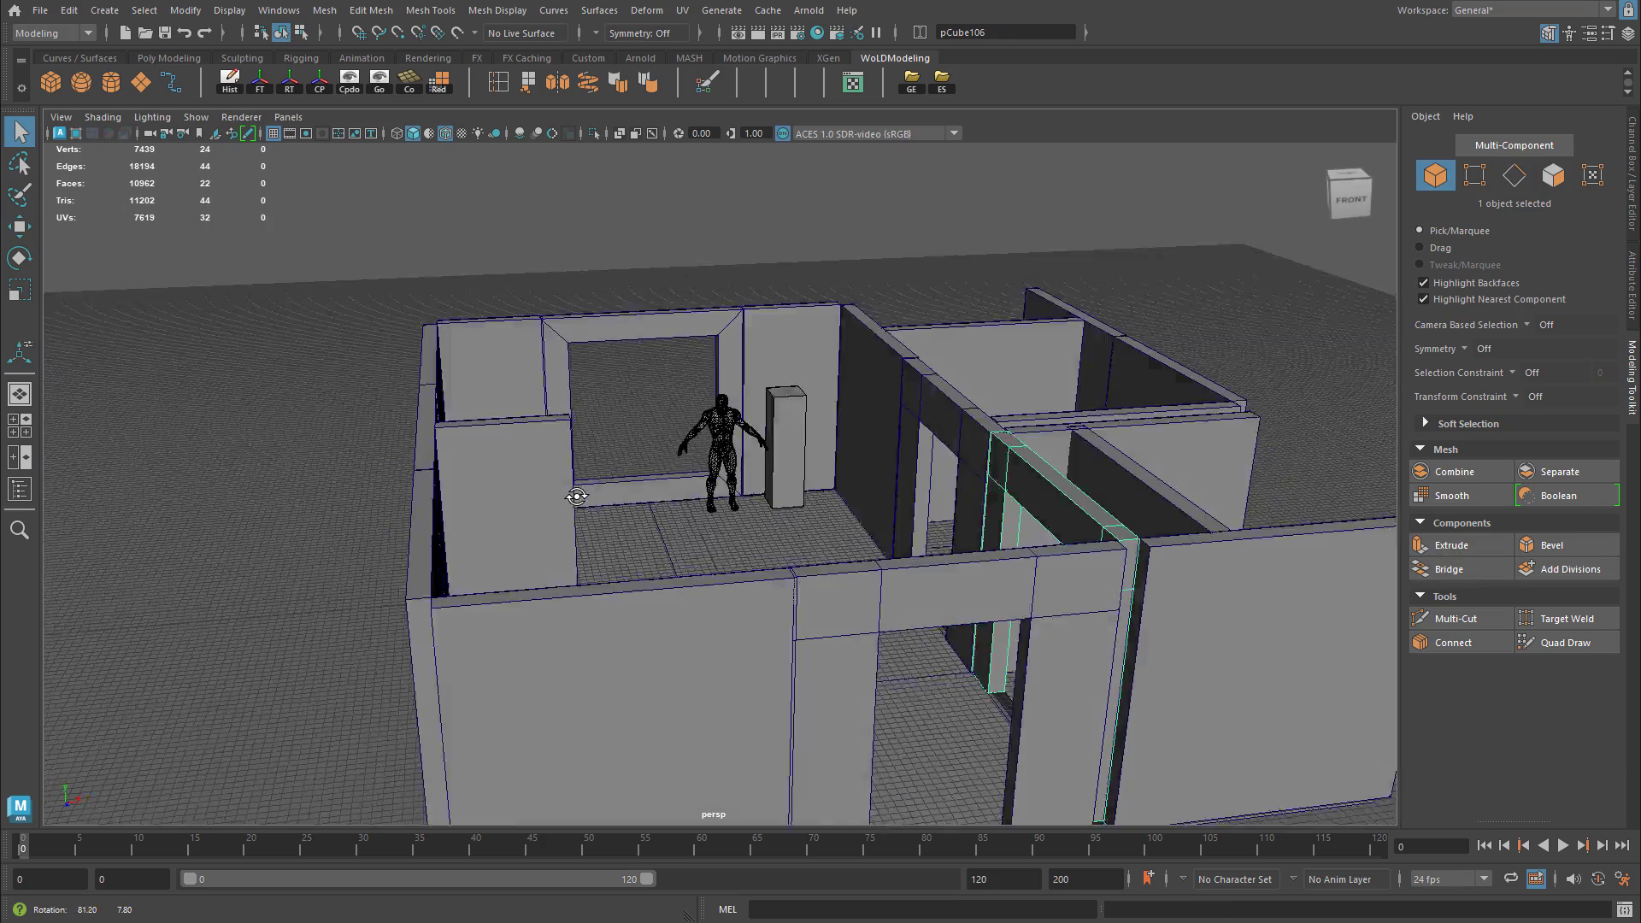
{"action": "scroll", "coordinate": [935, 535], "scroll_direction": "down", "scroll_amount": 10}
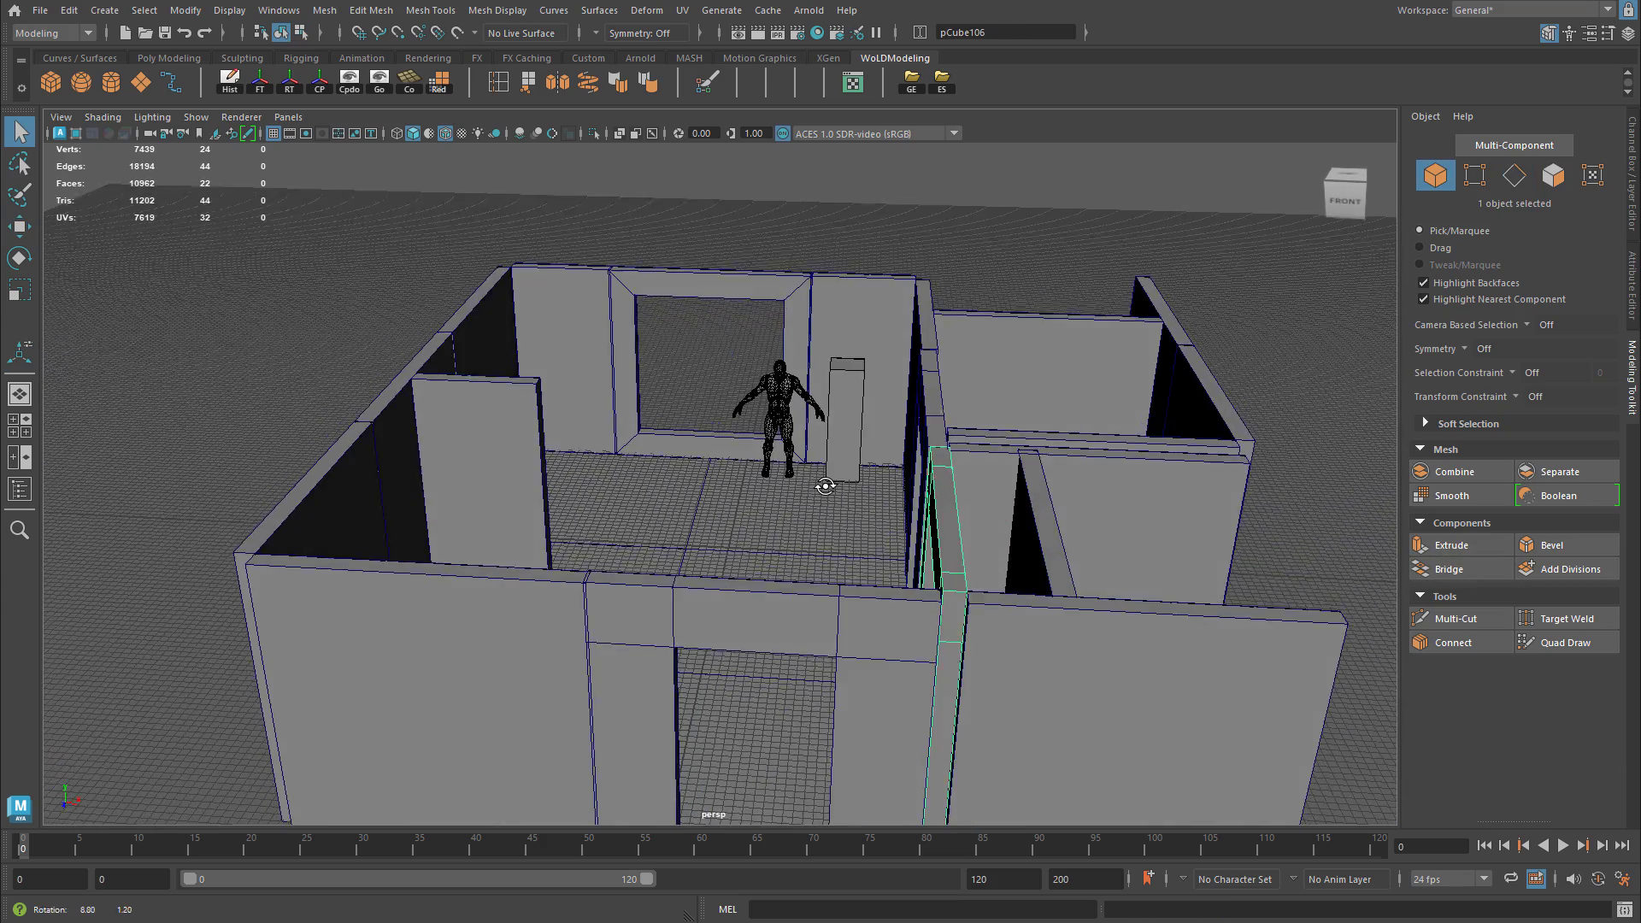
{"action": "left_click_drag", "start_coordinate": [382, 287], "coordinate": [971, 682]}
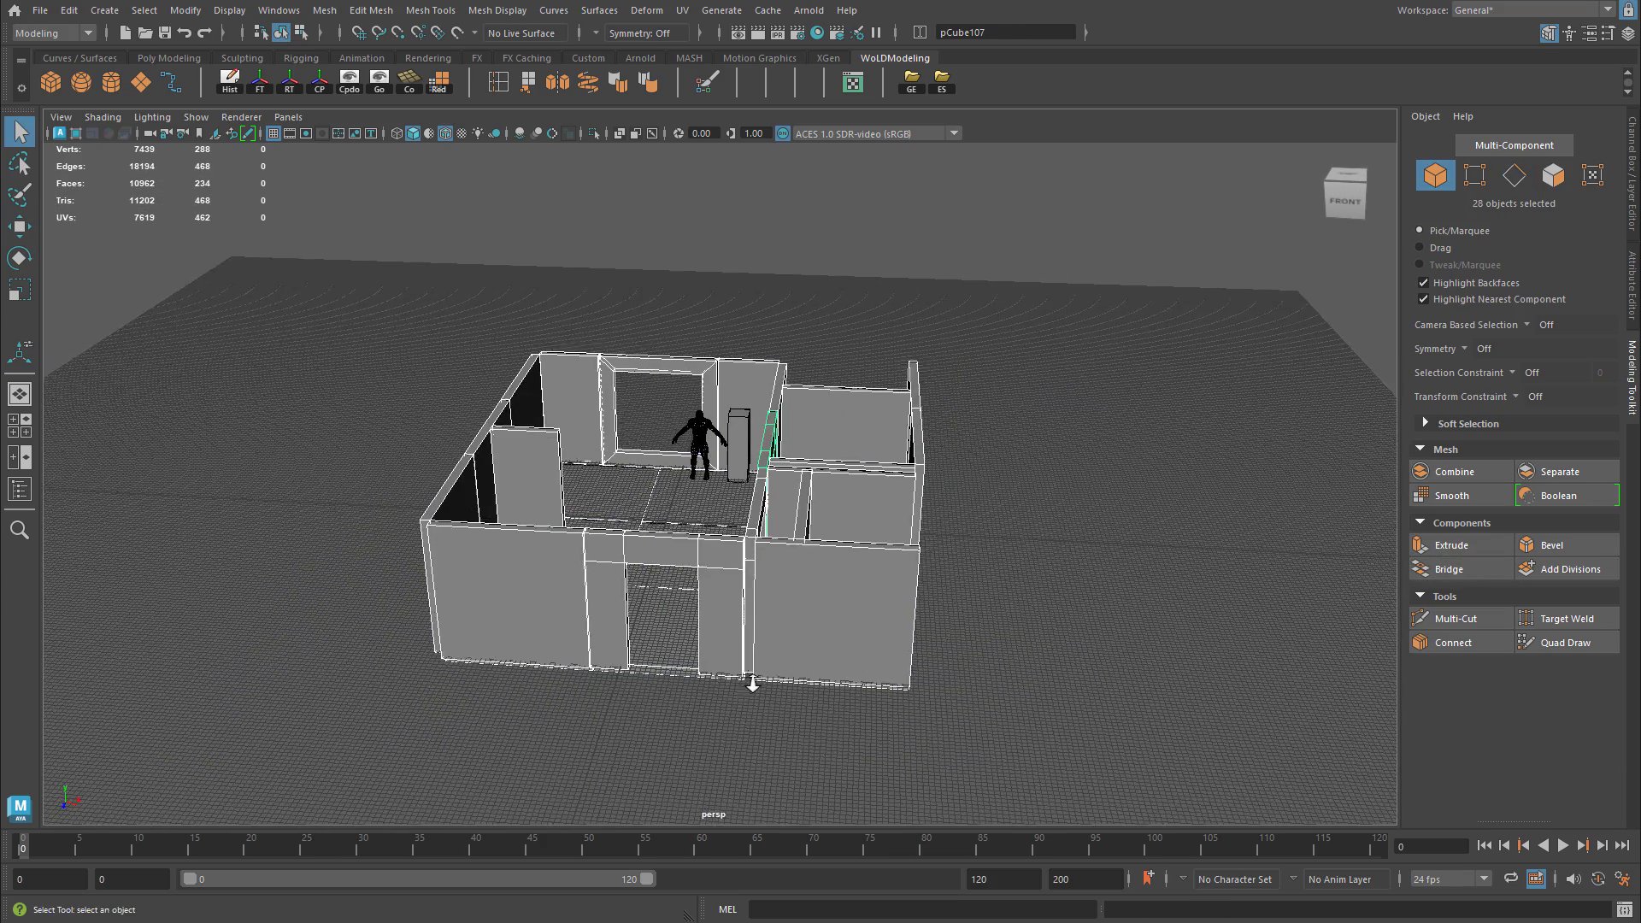
{"action": "scroll", "coordinate": [1155, 705], "scroll_direction": "up", "scroll_amount": 5}
{"action": "left_click", "coordinate": [40, 10]}
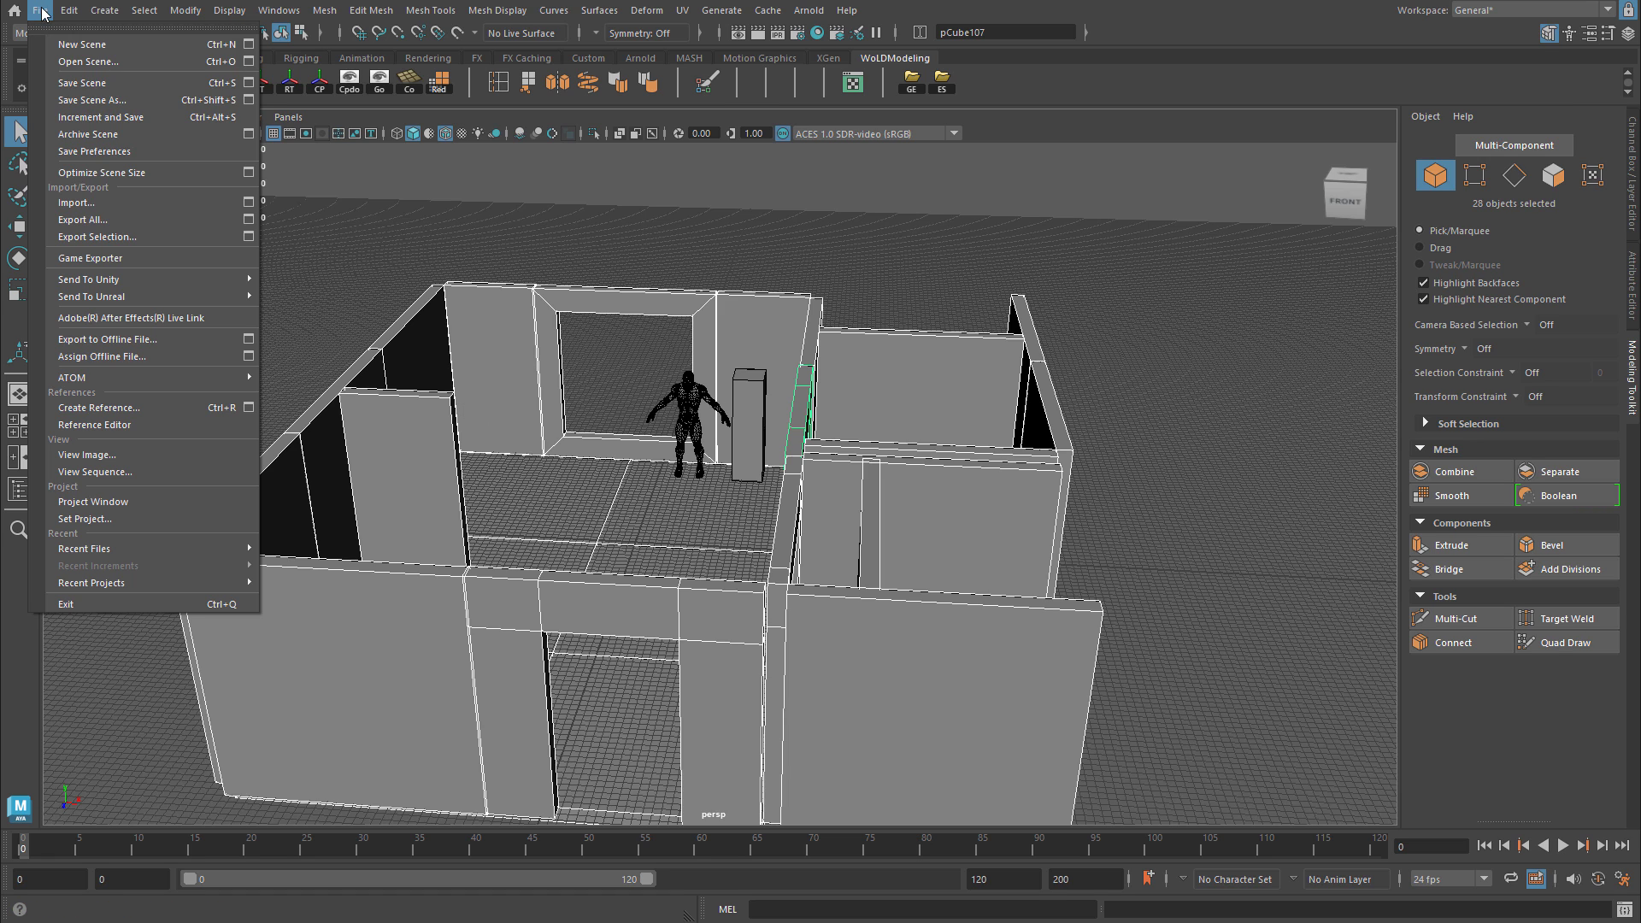
{"action": "mouse_move", "coordinate": [121, 279]}
{"action": "left_click", "coordinate": [96, 237]}
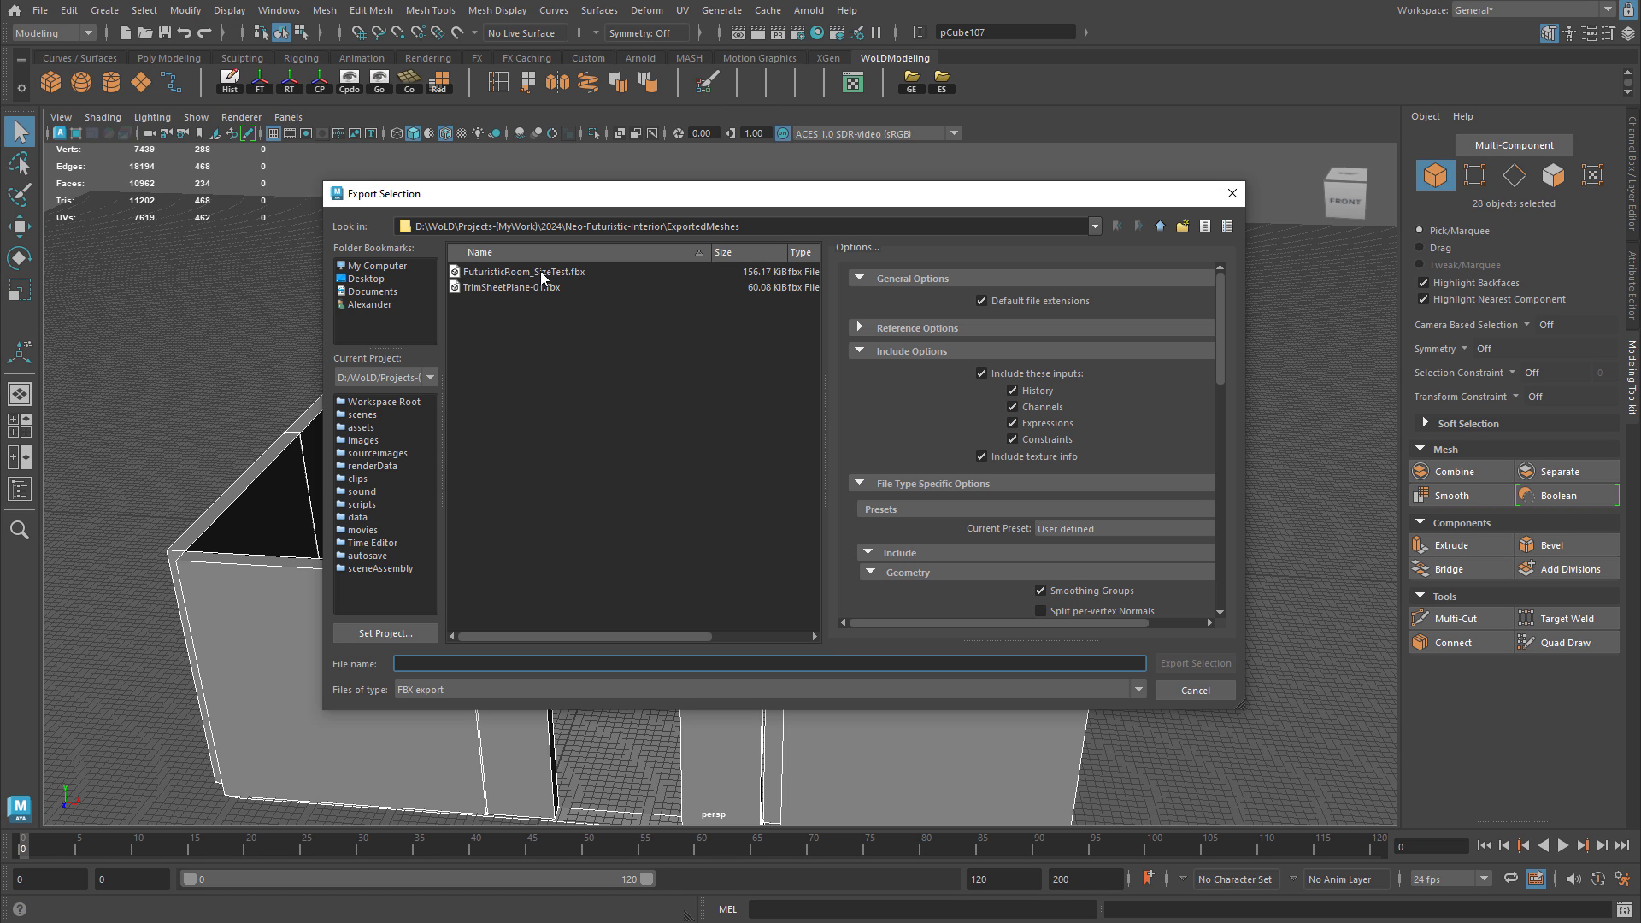
{"action": "double_click", "coordinate": [529, 274]}
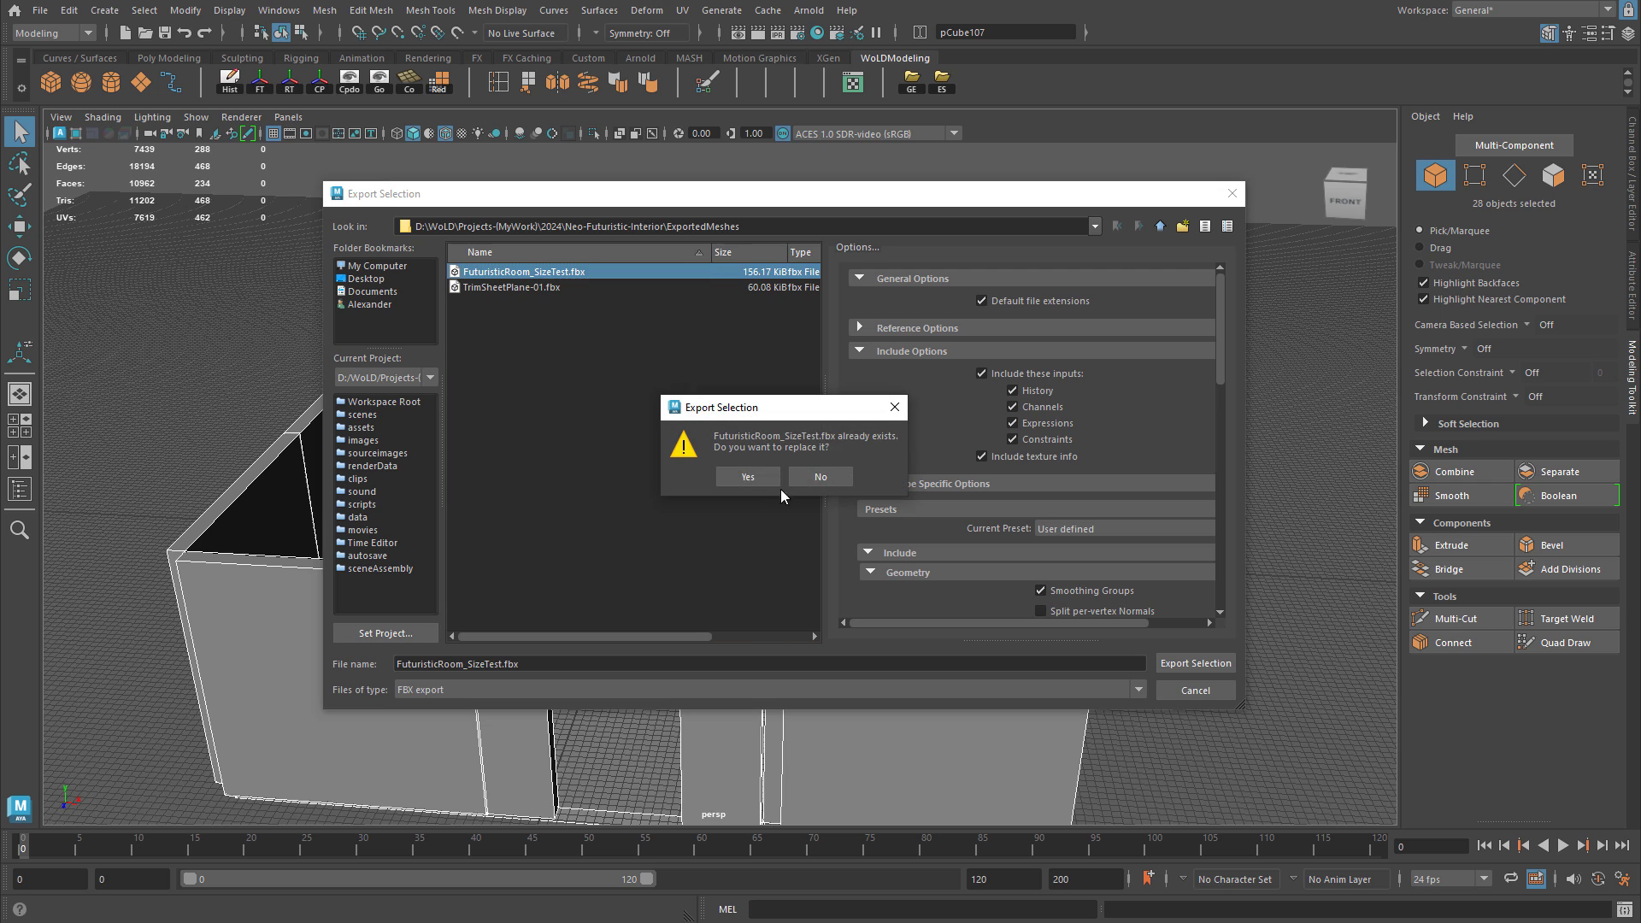
{"action": "left_click", "coordinate": [745, 473]}
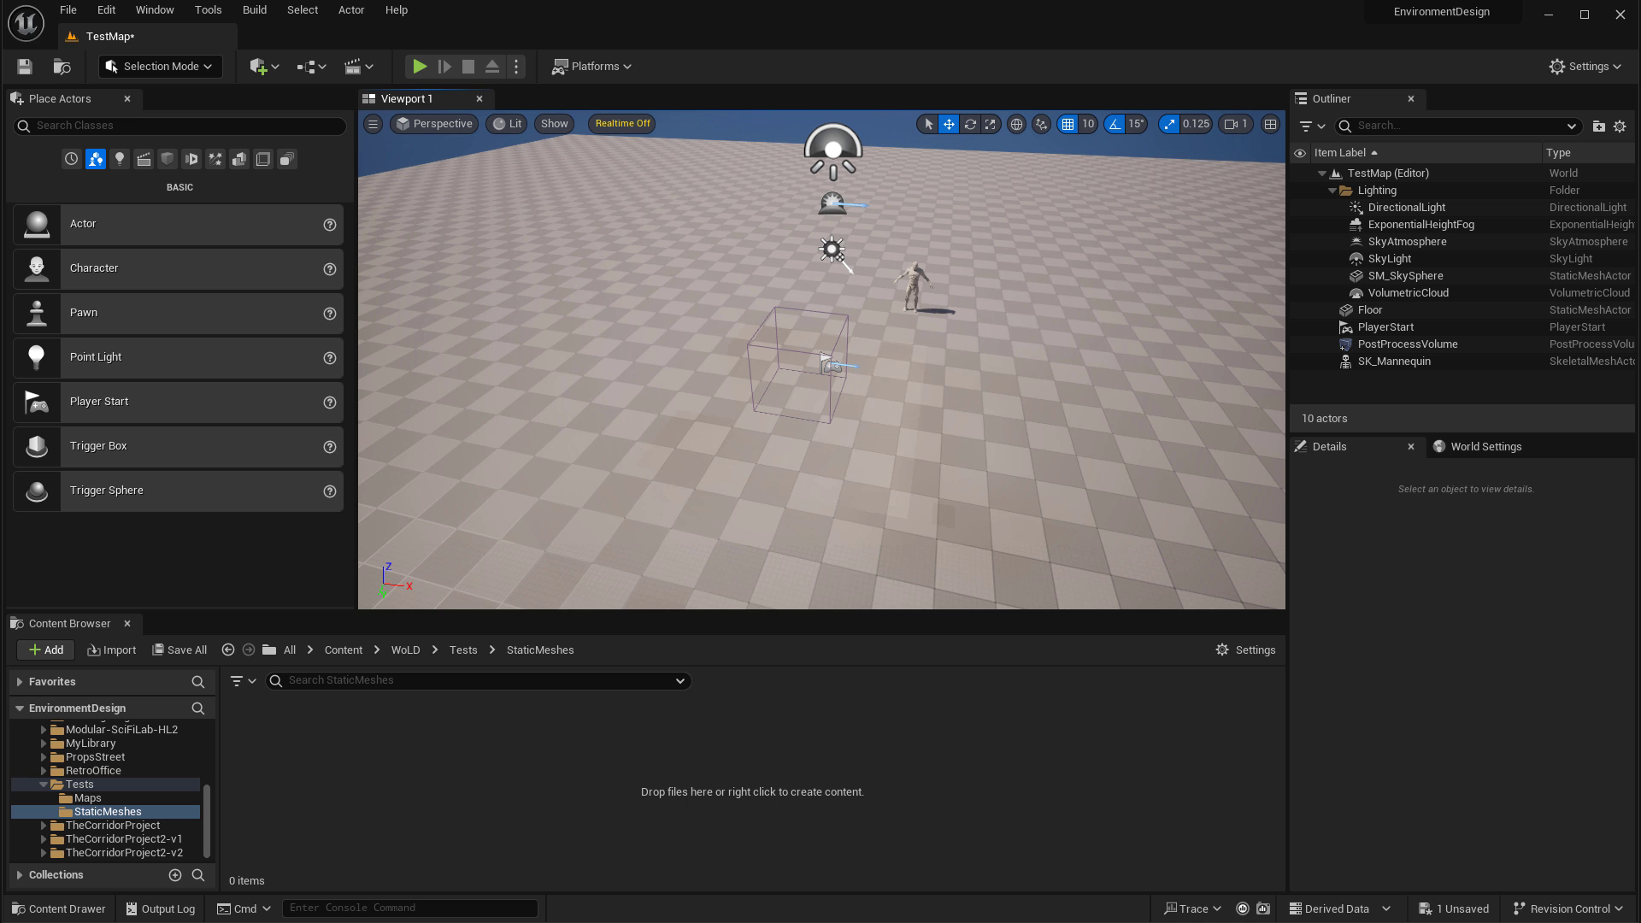
In Unreal Engine, import all meshes from FuturisticRoom_SizeTest.fbx into the StaticMeshes folder with Combine Meshes off, and dismiss the message log.
{"action": "left_click_drag", "start_coordinate": [473, 738], "coordinate": [376, 786]}
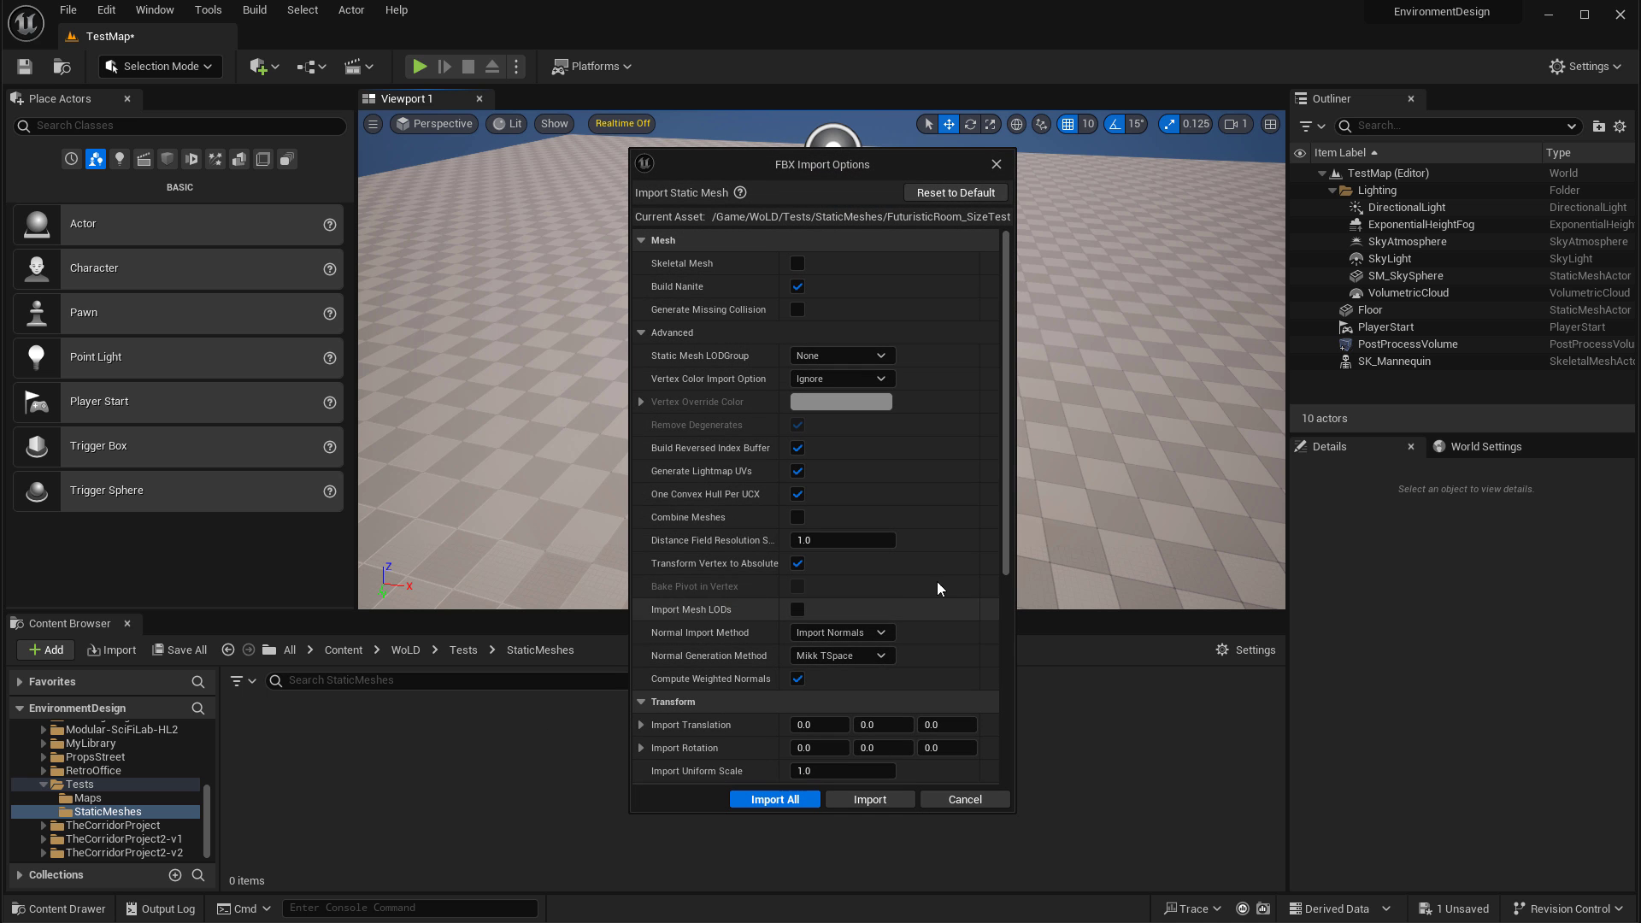
{"action": "left_click", "coordinate": [787, 803]}
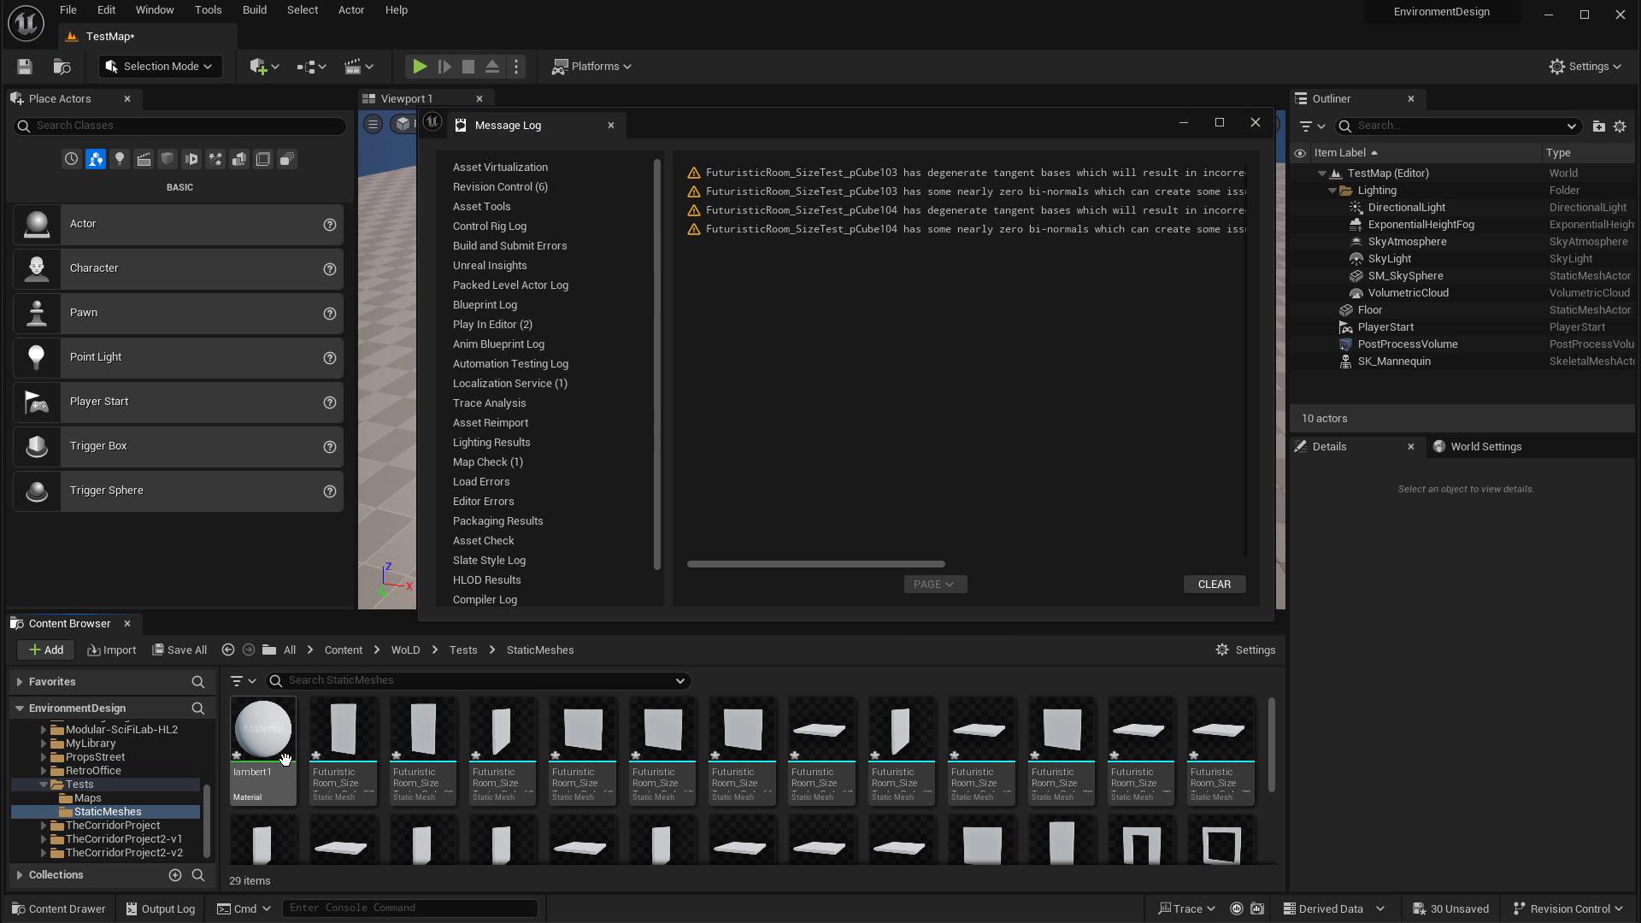
{"action": "left_click", "coordinate": [1254, 126]}
Select all the imported room meshes in the StaticMeshes folder and place them together in the test level.
{"action": "left_click", "coordinate": [342, 743]}
{"action": "scroll", "coordinate": [368, 769], "scroll_direction": "down", "scroll_amount": 2}
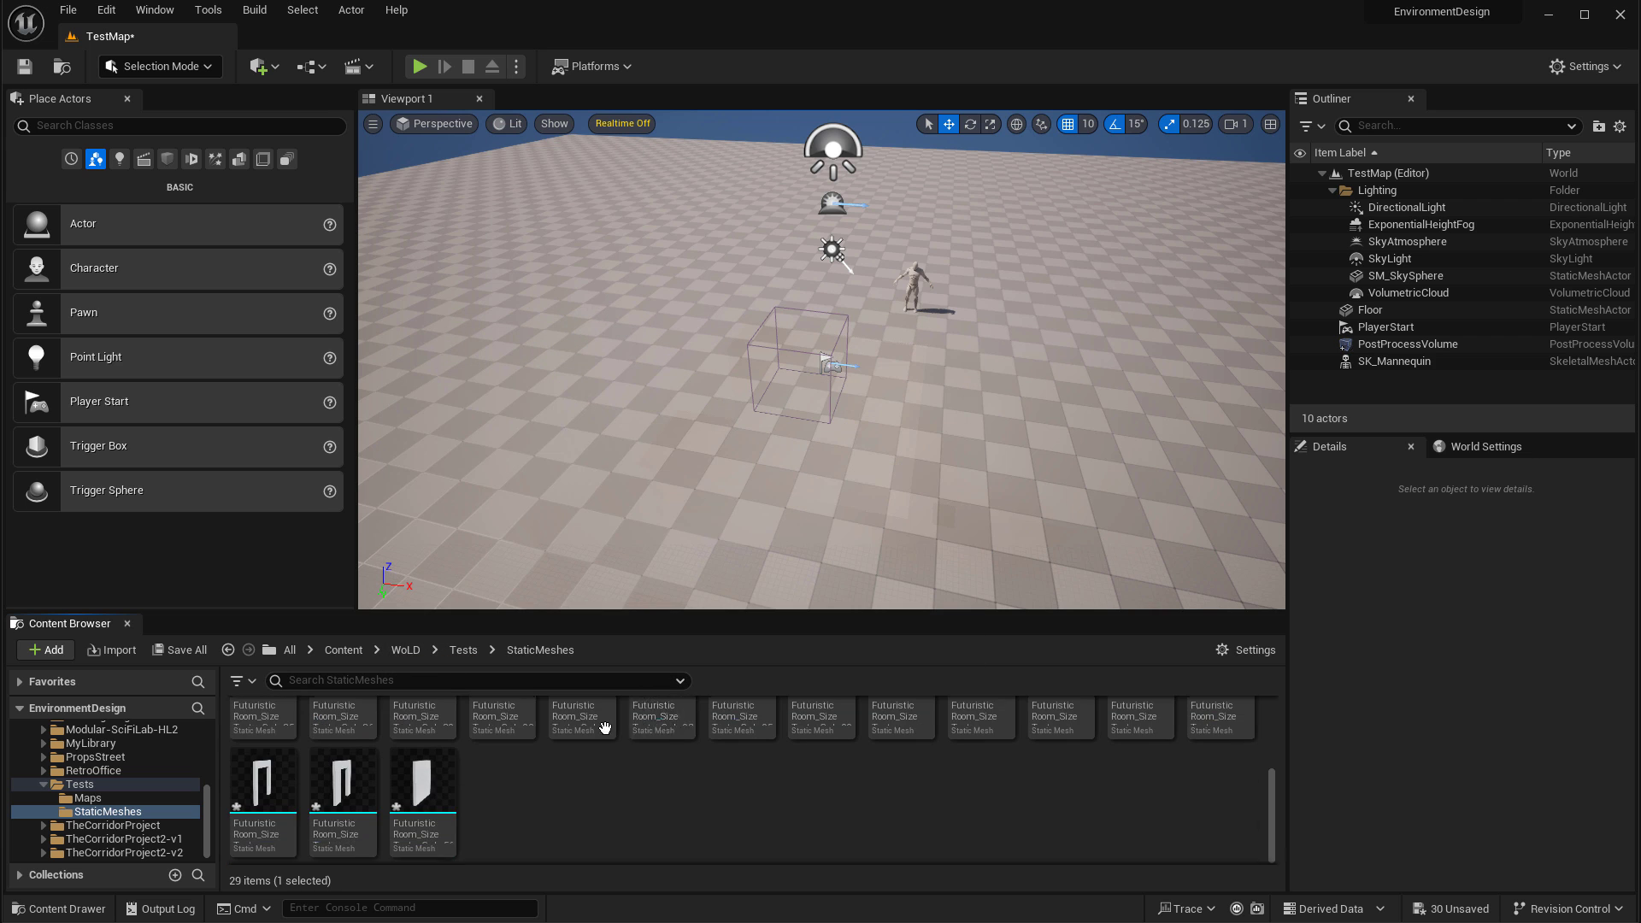
{"action": "left_click", "coordinate": [406, 798]}
{"action": "key", "text": "ctrl+a"}
{"action": "left_click_drag", "start_coordinate": [405, 799], "coordinate": [797, 343]}
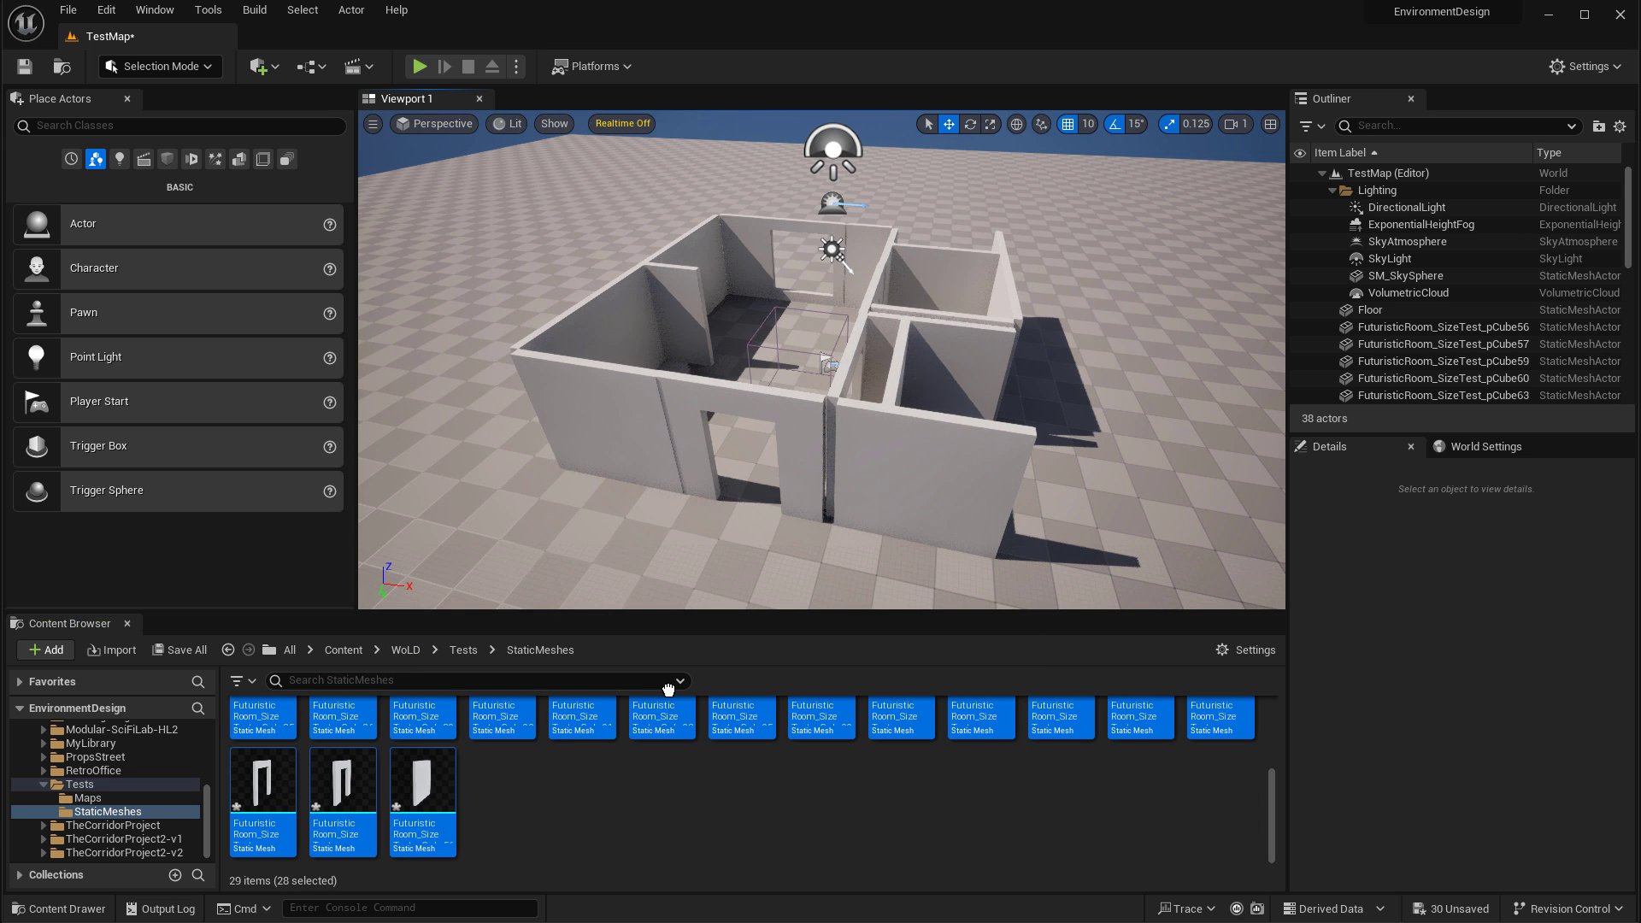
{"action": "left_click_drag", "start_coordinate": [667, 688], "coordinate": [707, 461]}
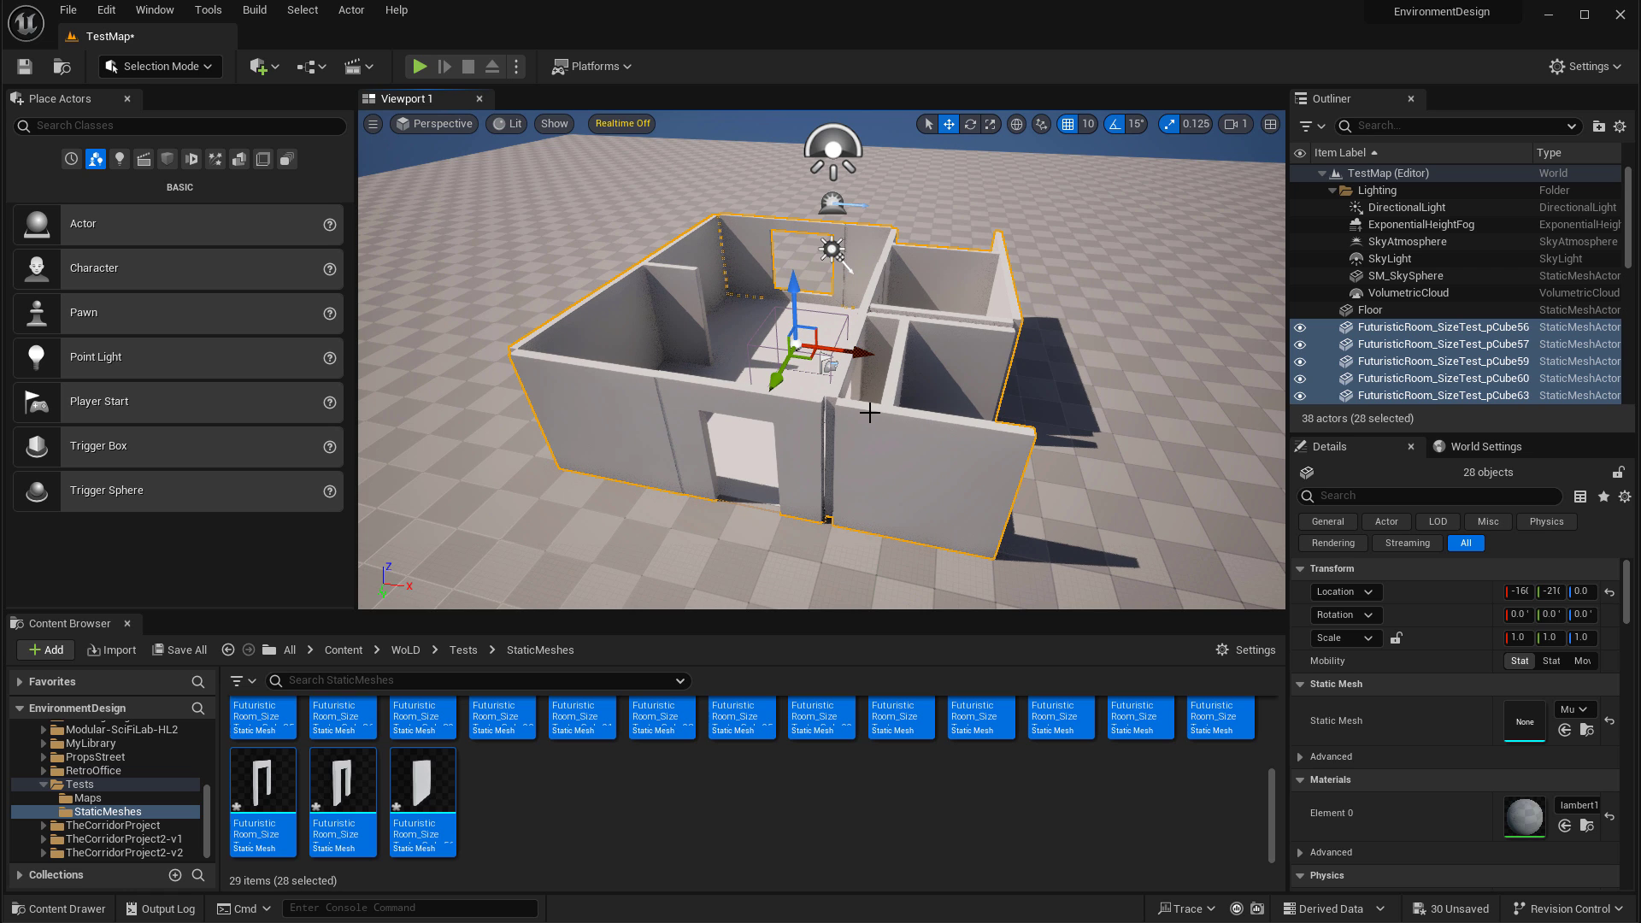
Set the X and Y location of all the placed room pieces to 0.
{"action": "left_click", "coordinate": [1518, 591]}
{"action": "type", "text": "0"}
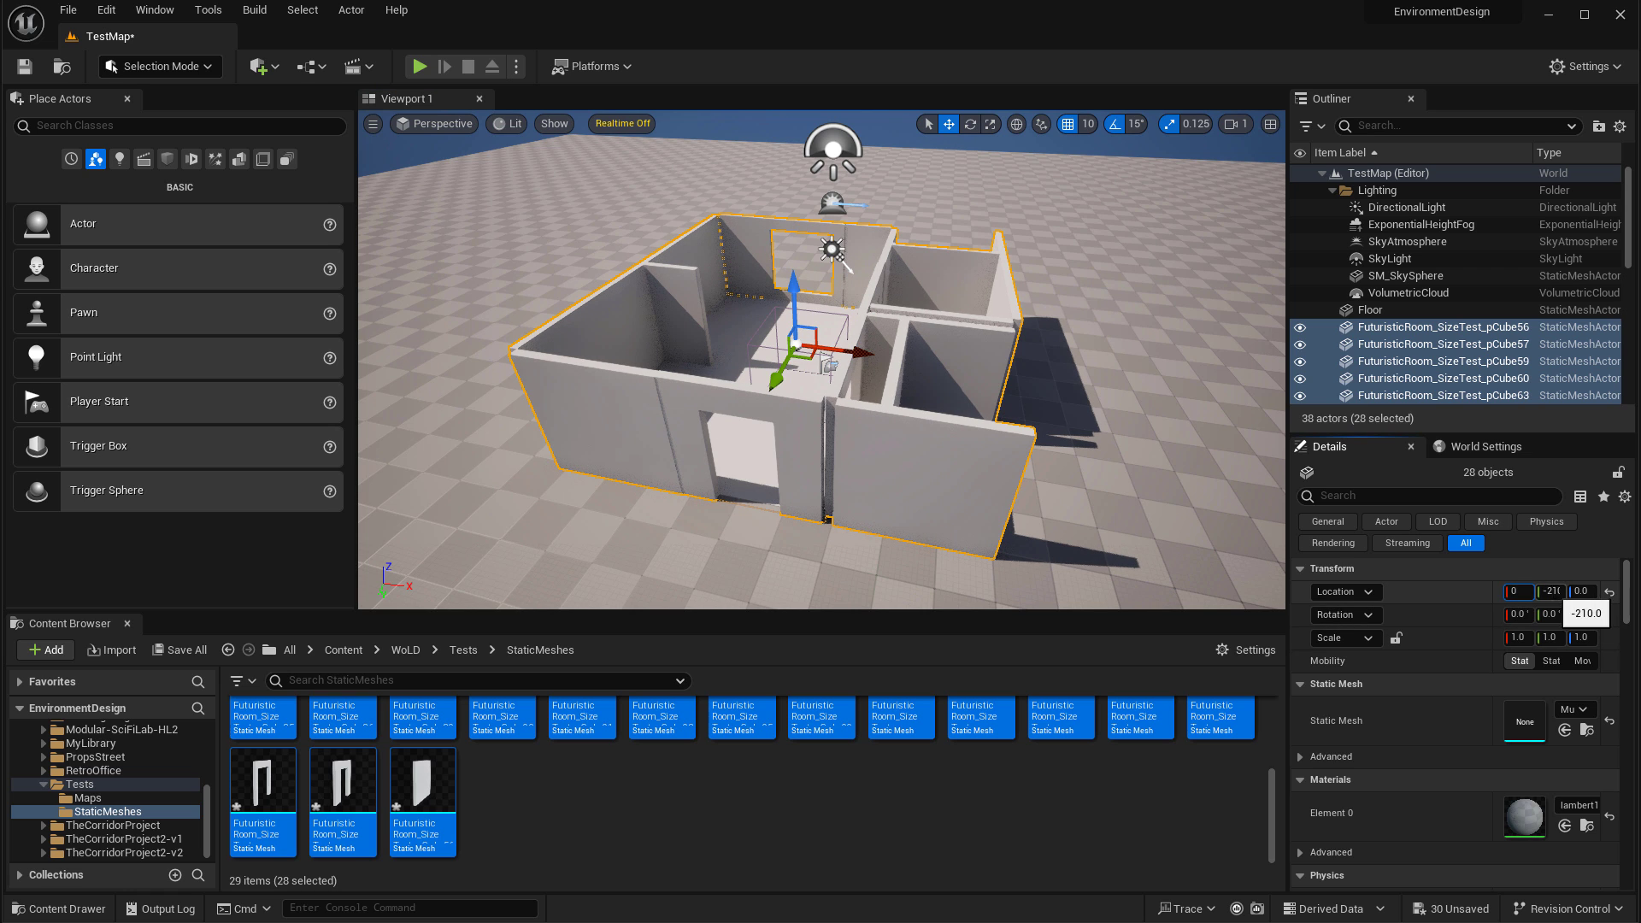
{"action": "key", "text": "Tab"}
{"action": "type", "text": "0"}
{"action": "key", "text": "Tab"}
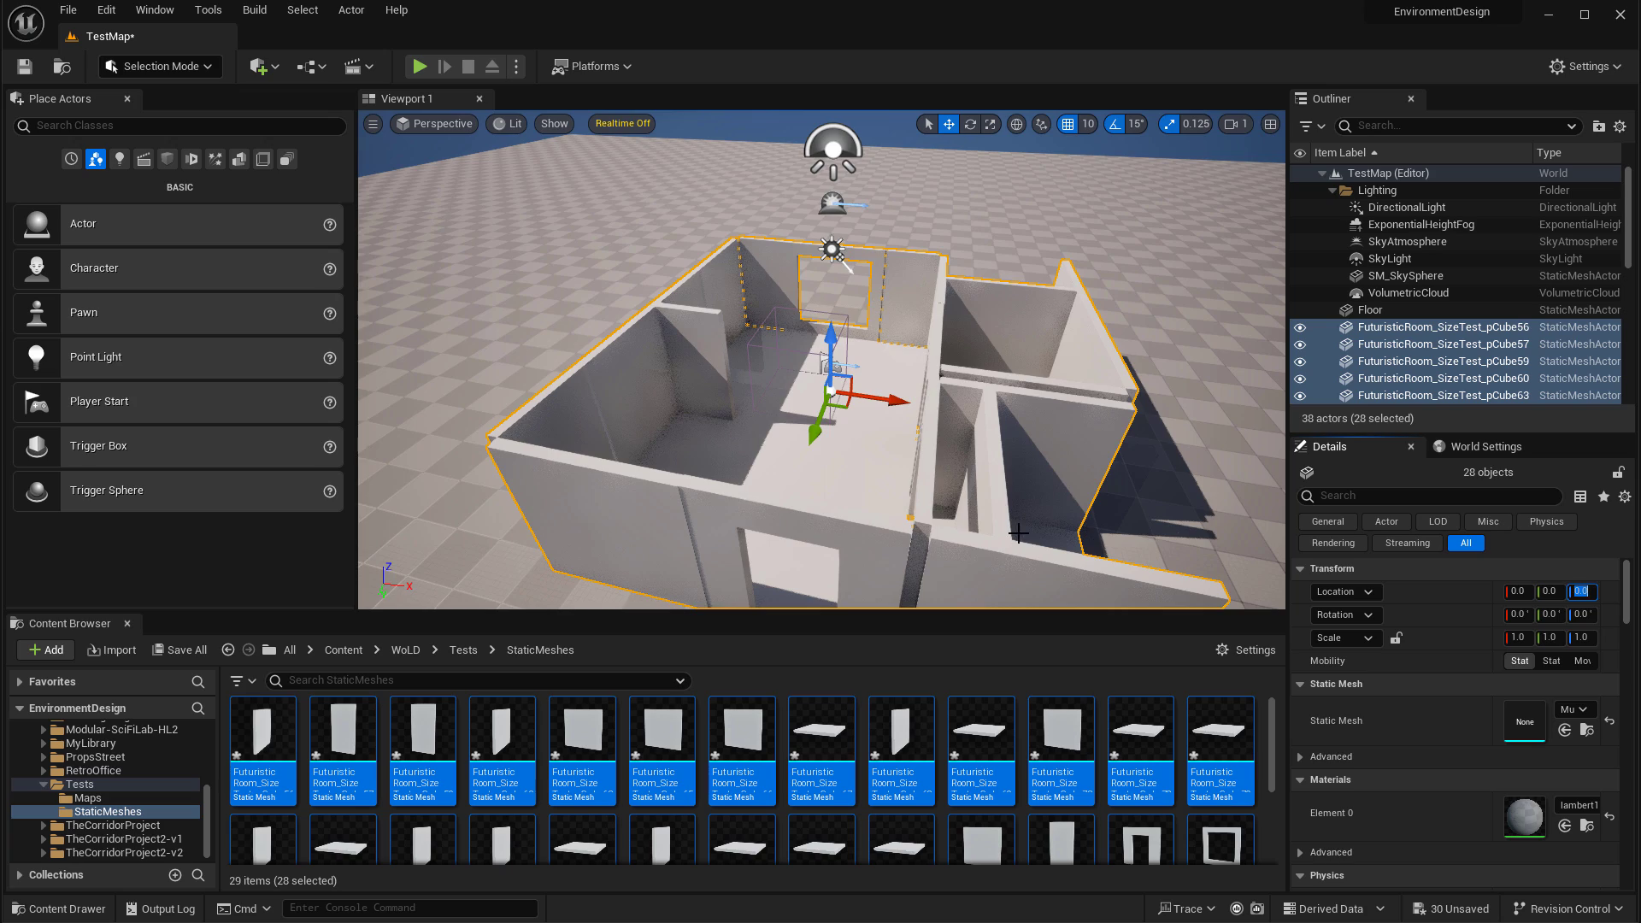
{"action": "right_click_drag", "start_coordinate": [1019, 534], "coordinate": [1081, 557]}
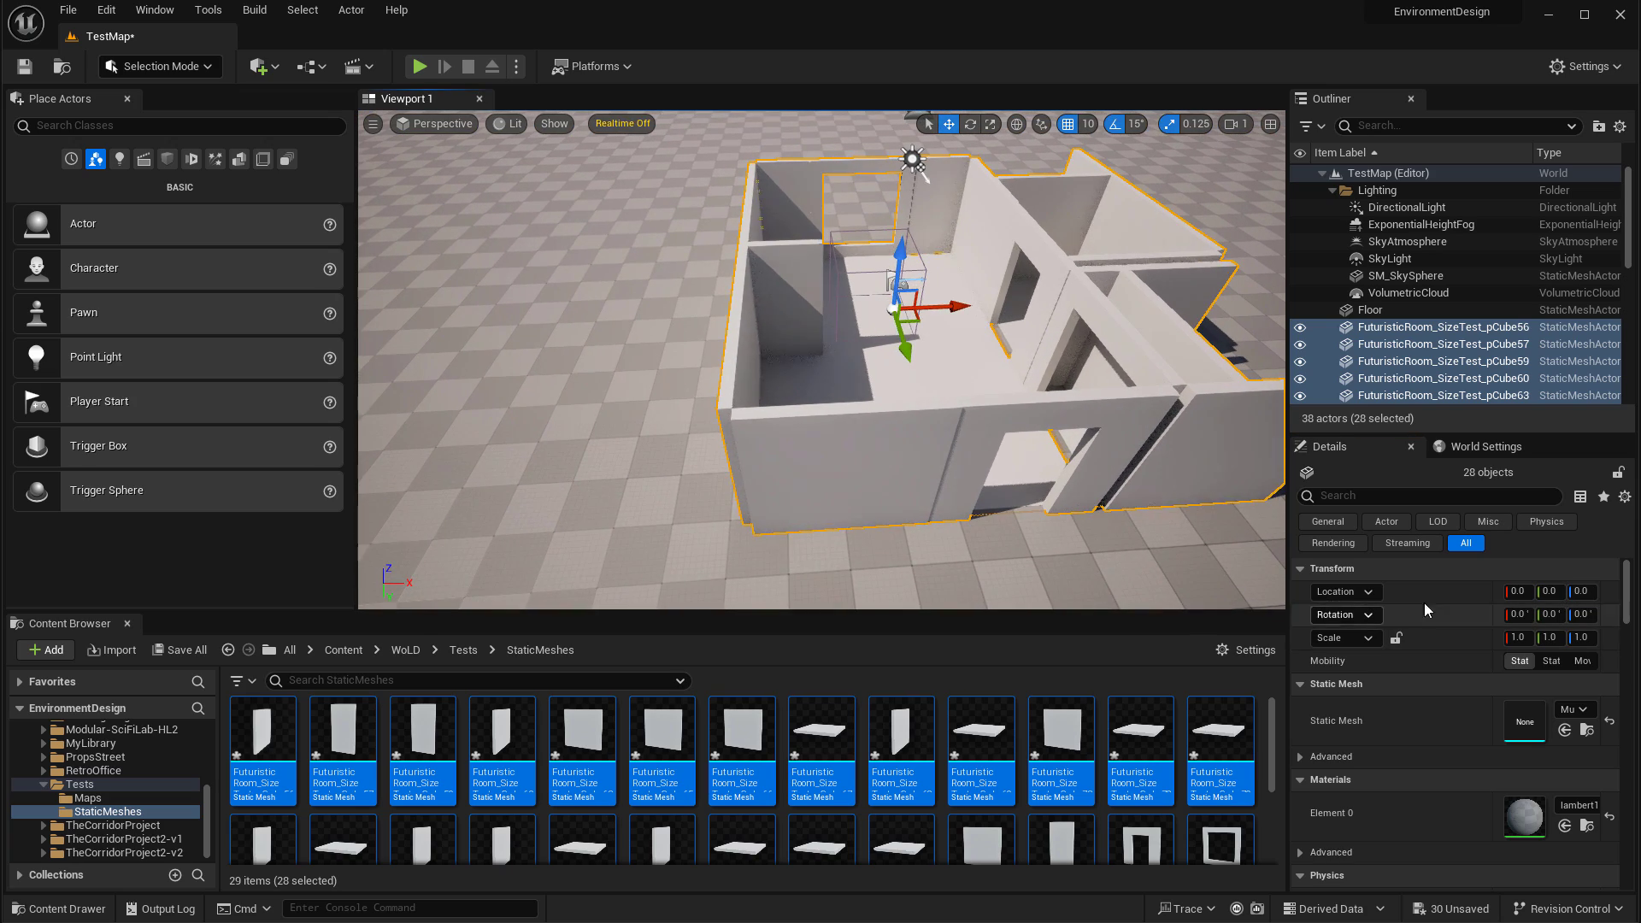
{"action": "right_click_drag", "start_coordinate": [1034, 445], "coordinate": [912, 434]}
Play the level and walk through the main room, side rooms and doorways to examine their scale, then stop playing.
{"action": "left_click", "coordinate": [776, 501]}
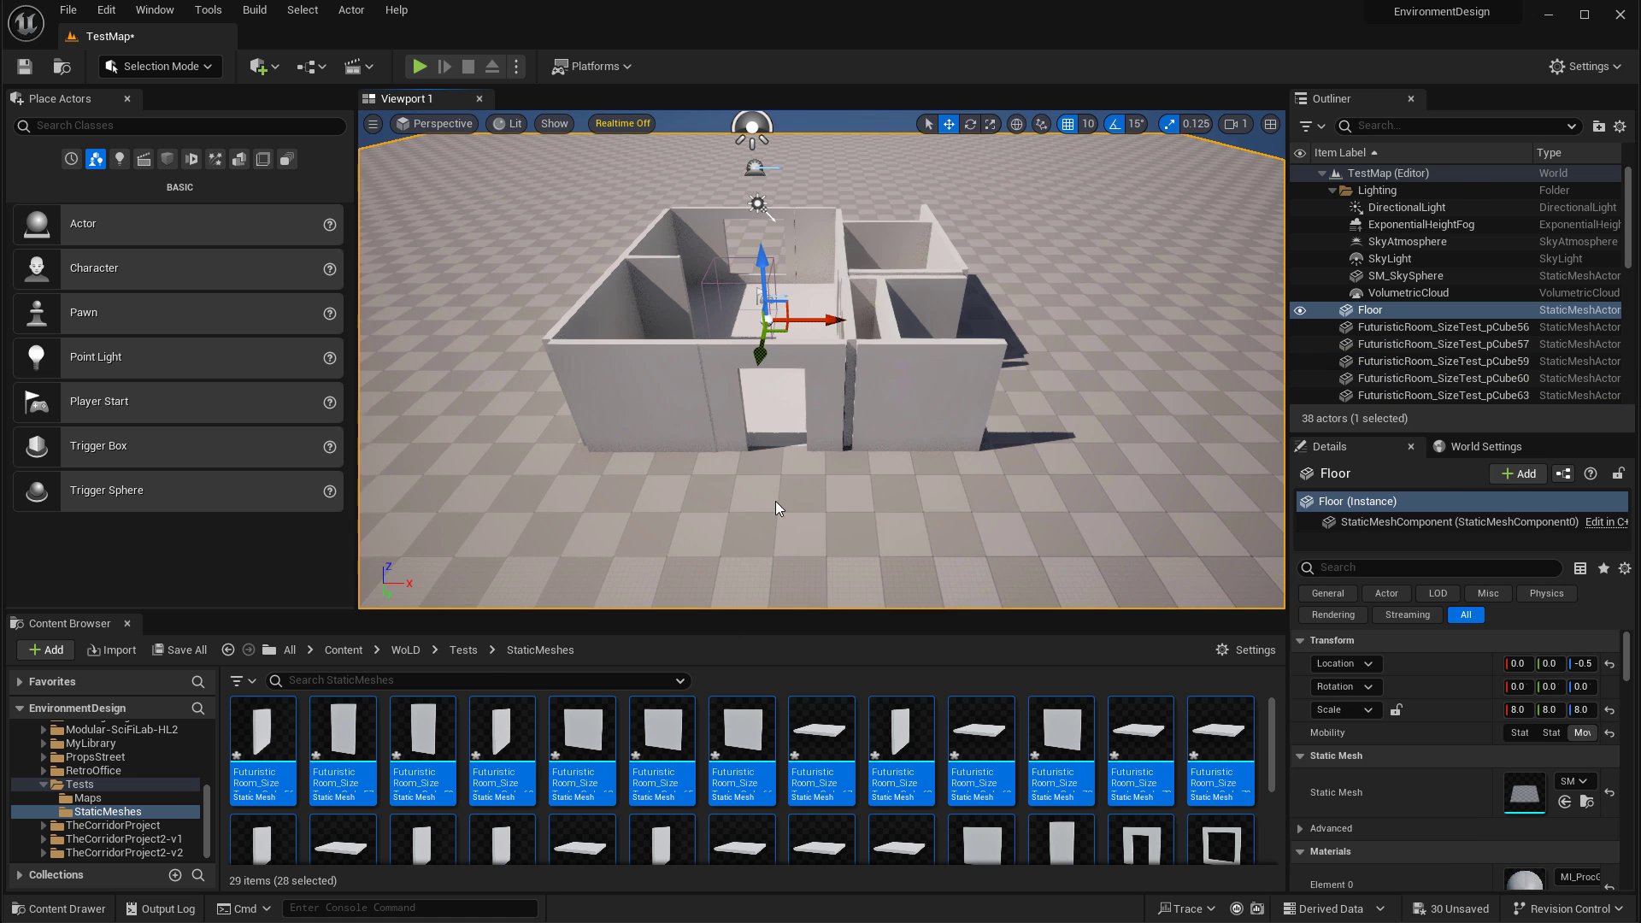
{"action": "key", "text": "alt+p"}
{"action": "key", "text": "w"}
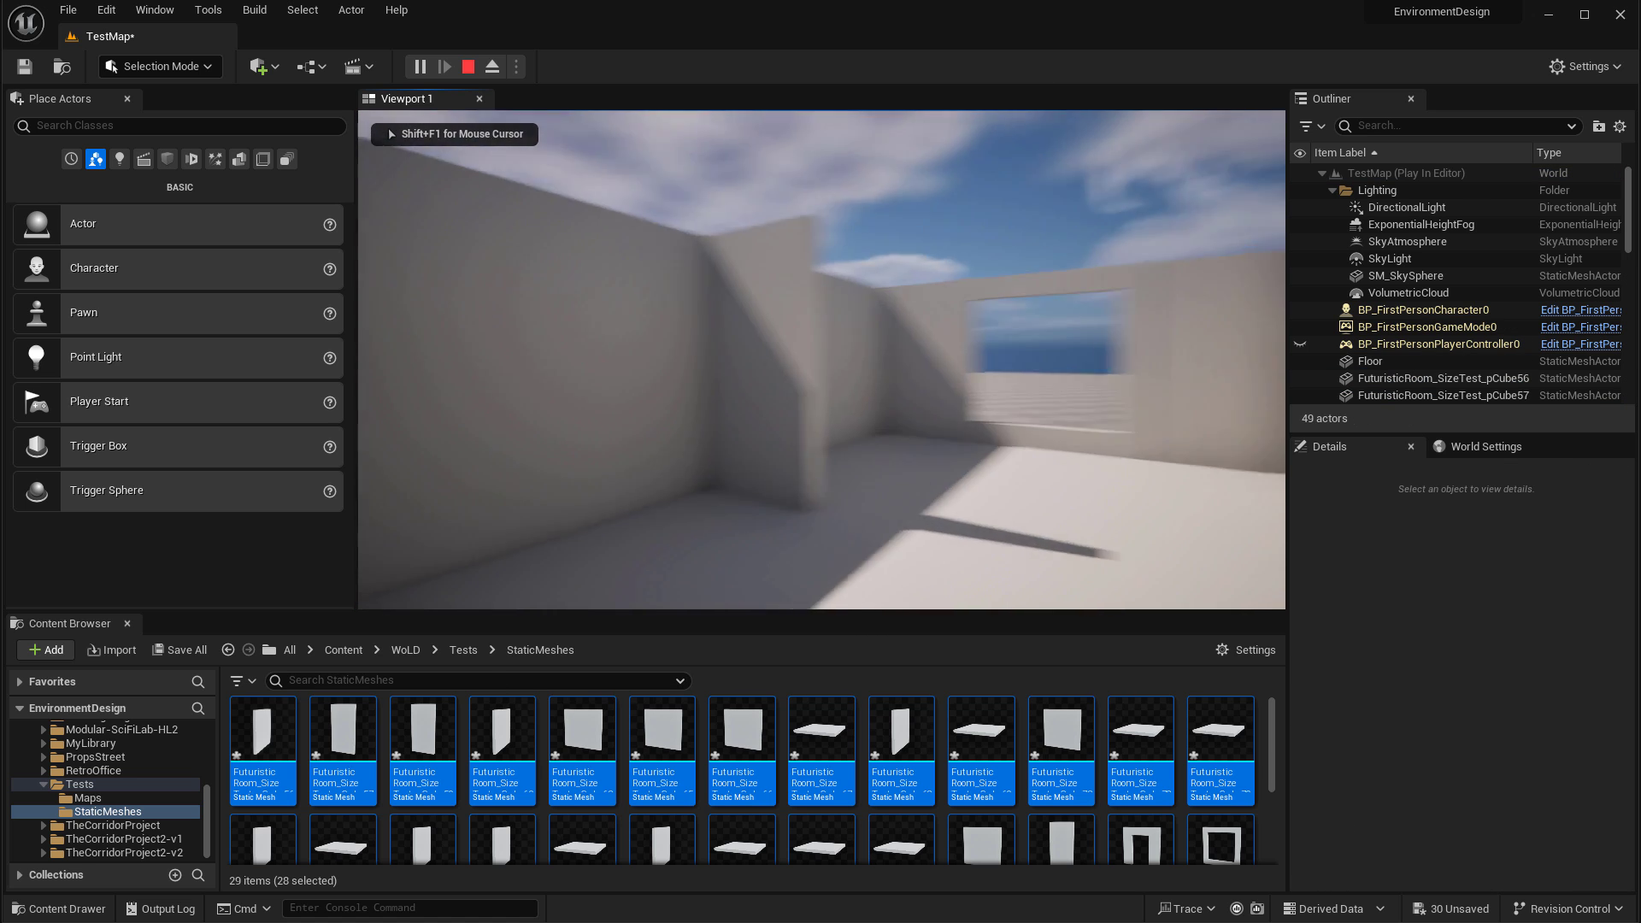
{"action": "key", "text": "w"}
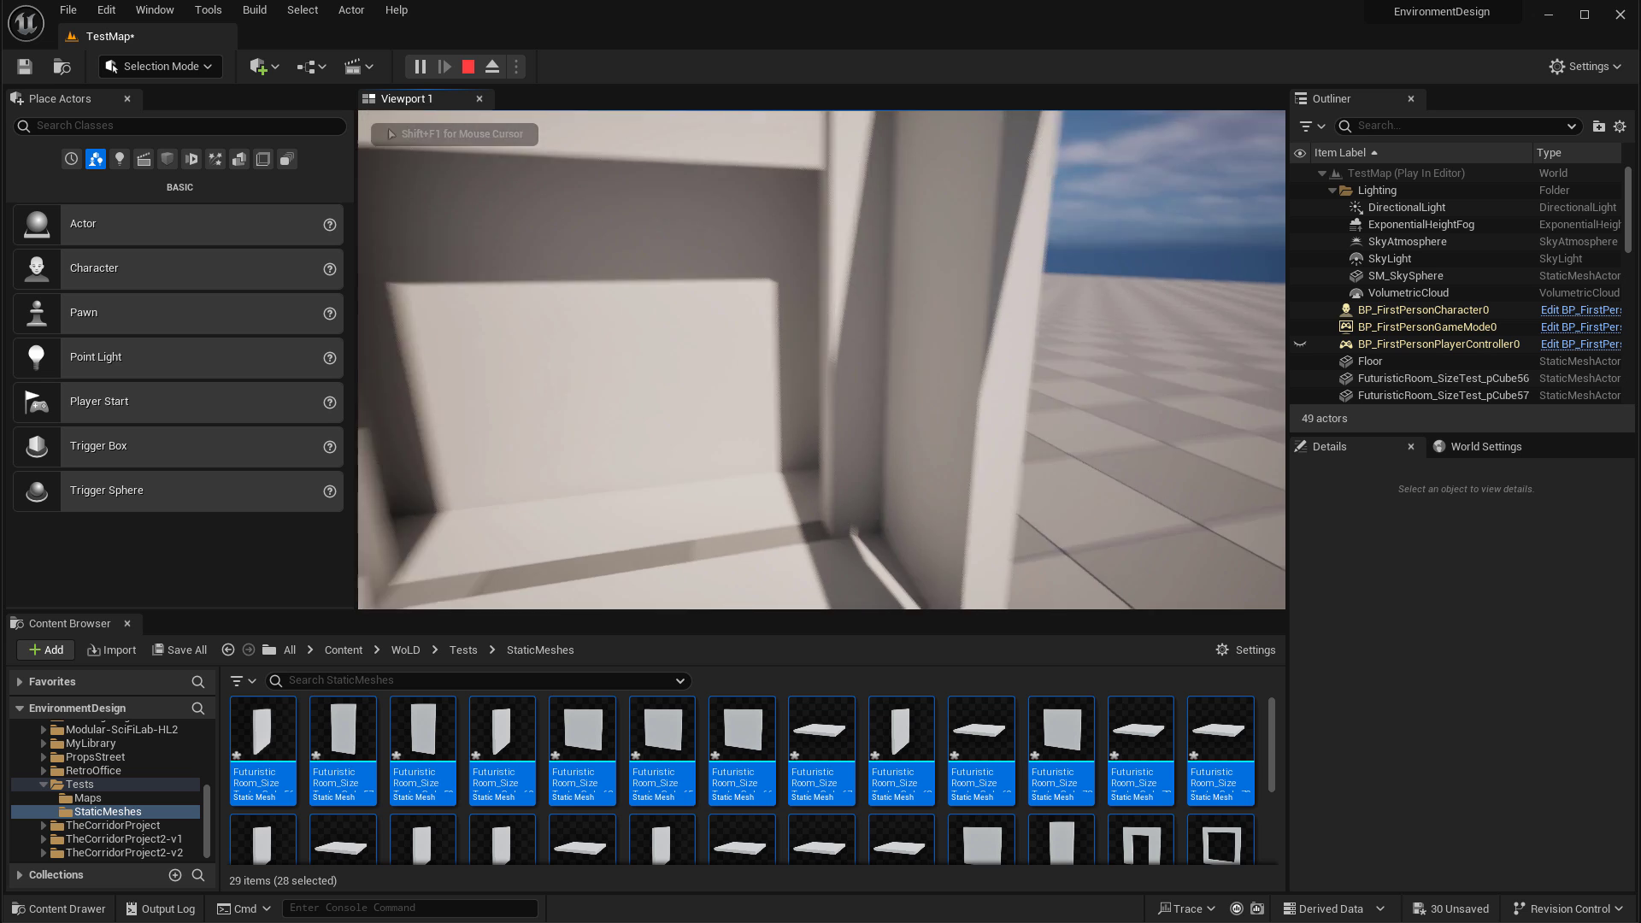
{"action": "key", "text": "w"}
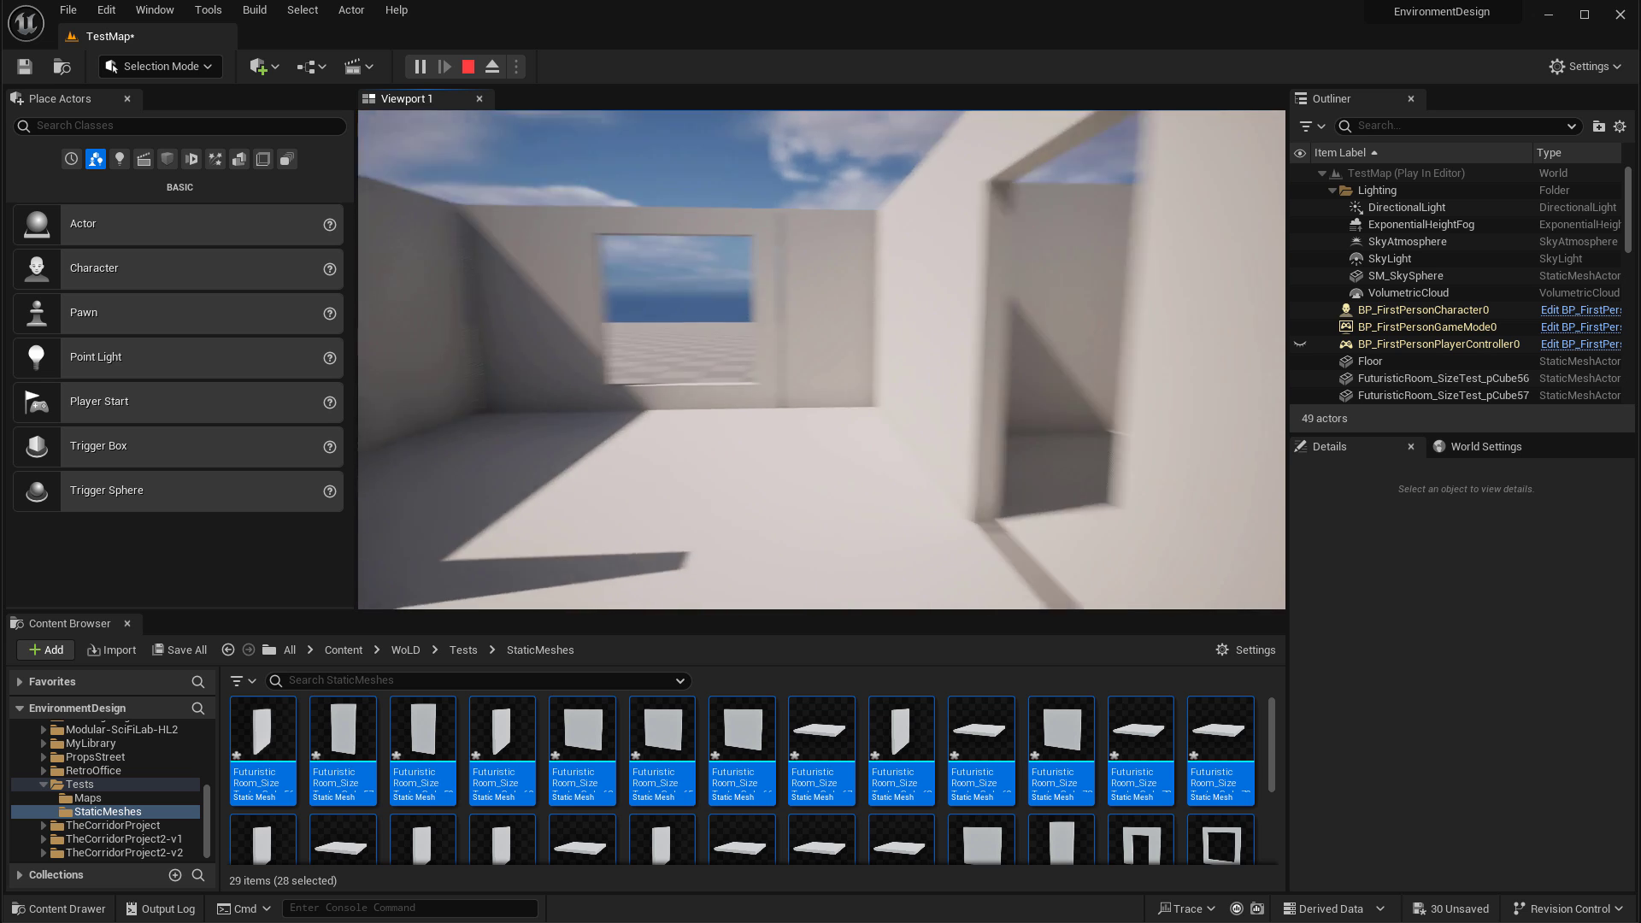
{"action": "key", "text": "w"}
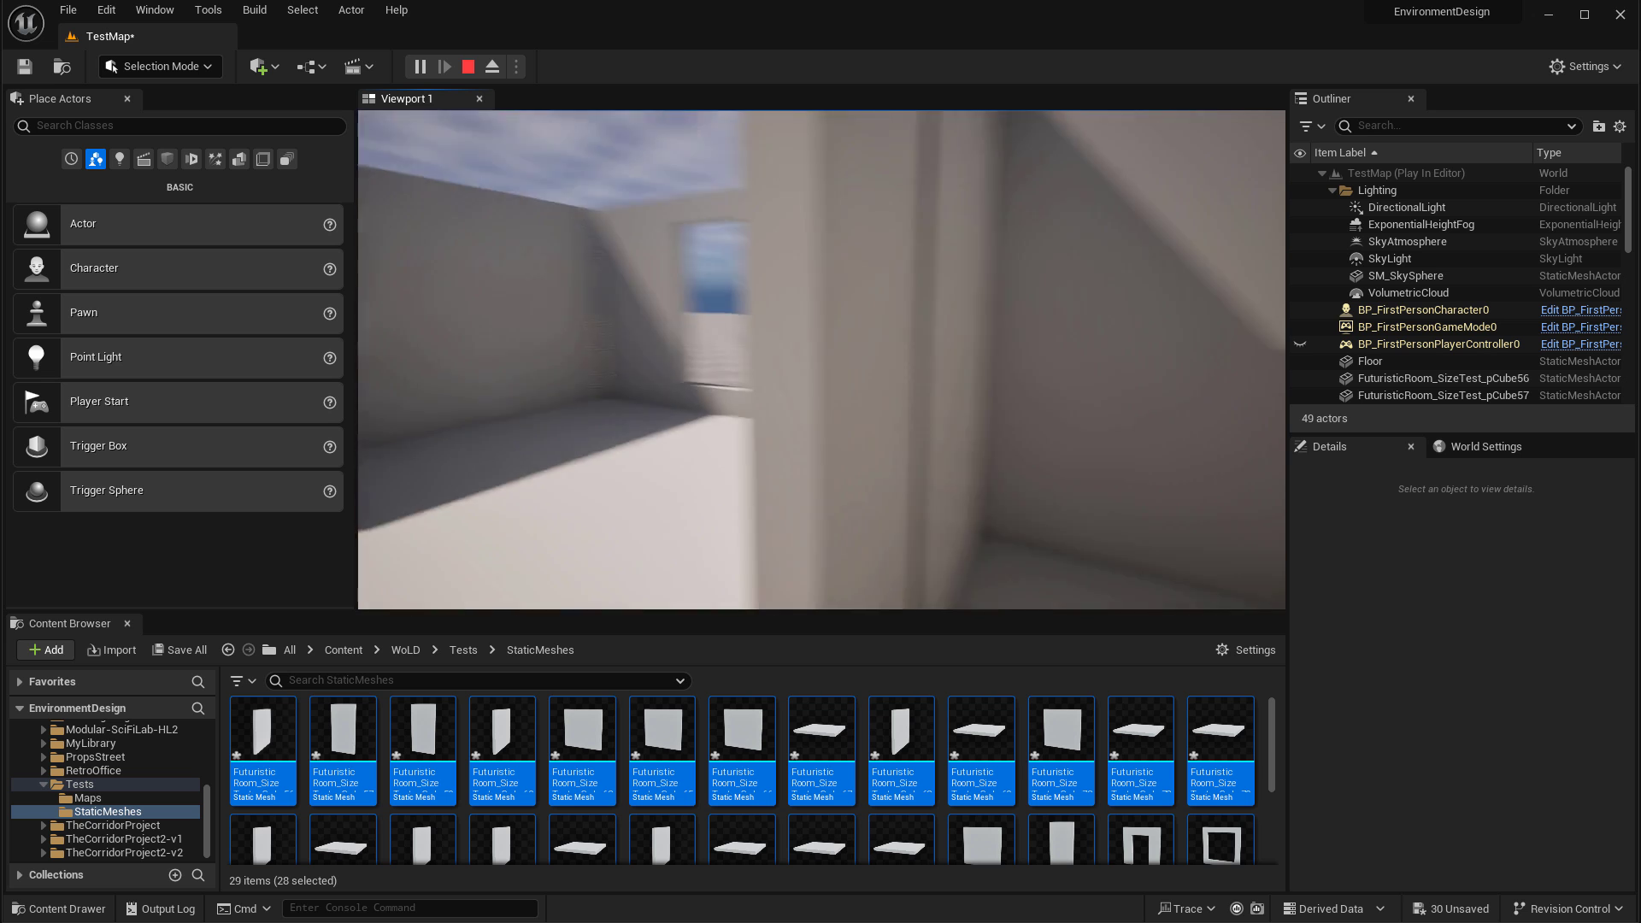
{"action": "key", "text": "w"}
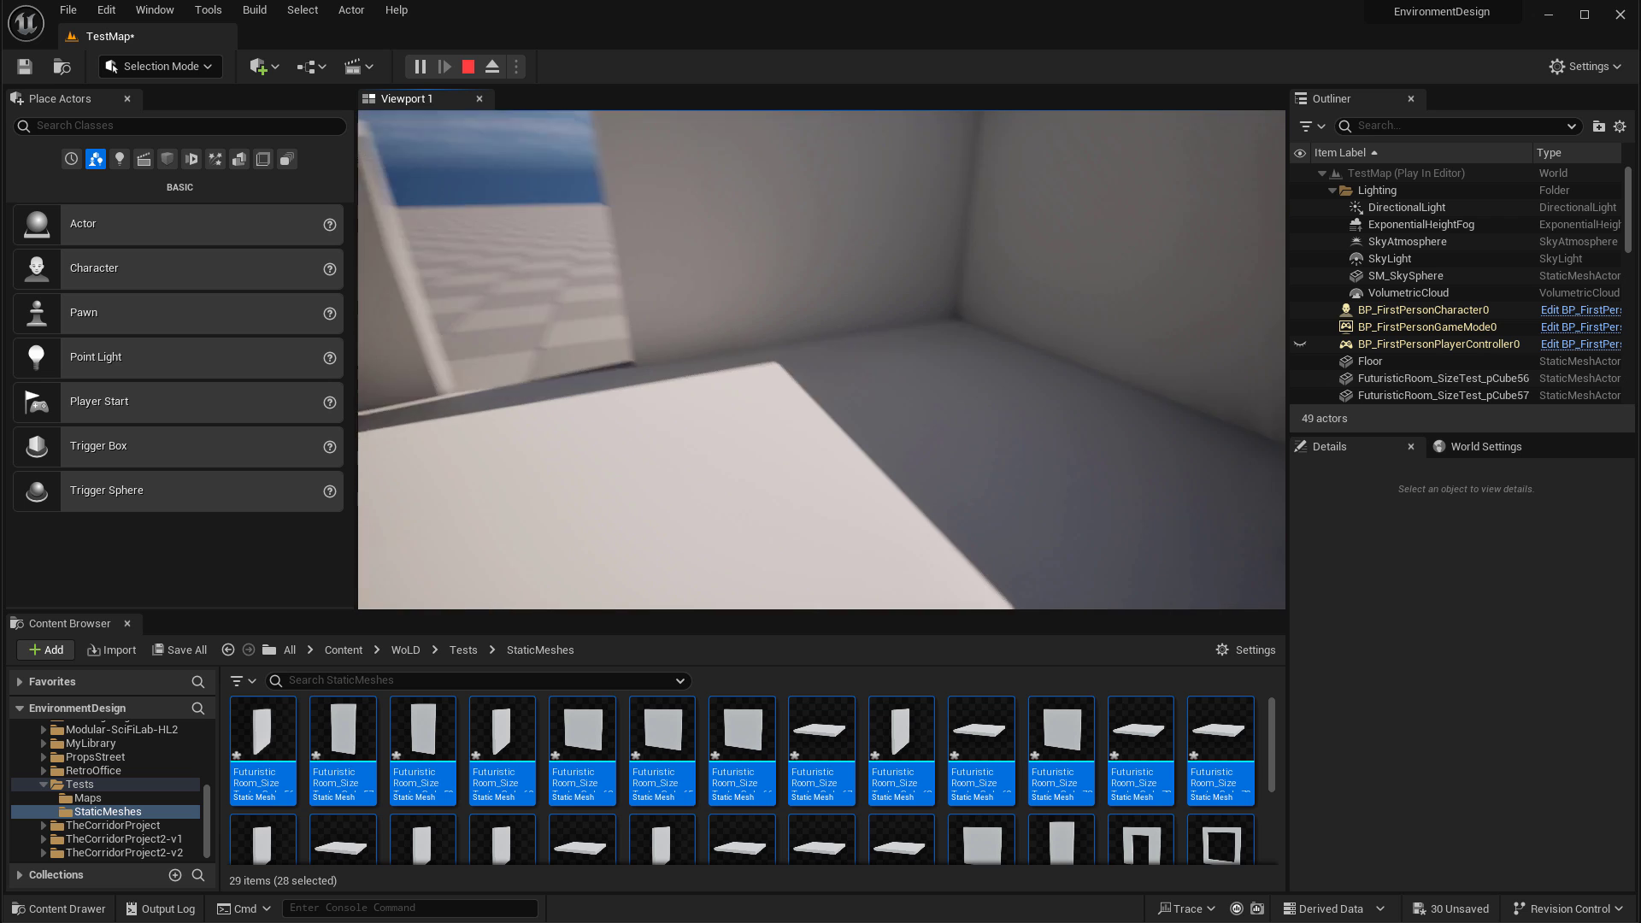
{"action": "key", "text": "w"}
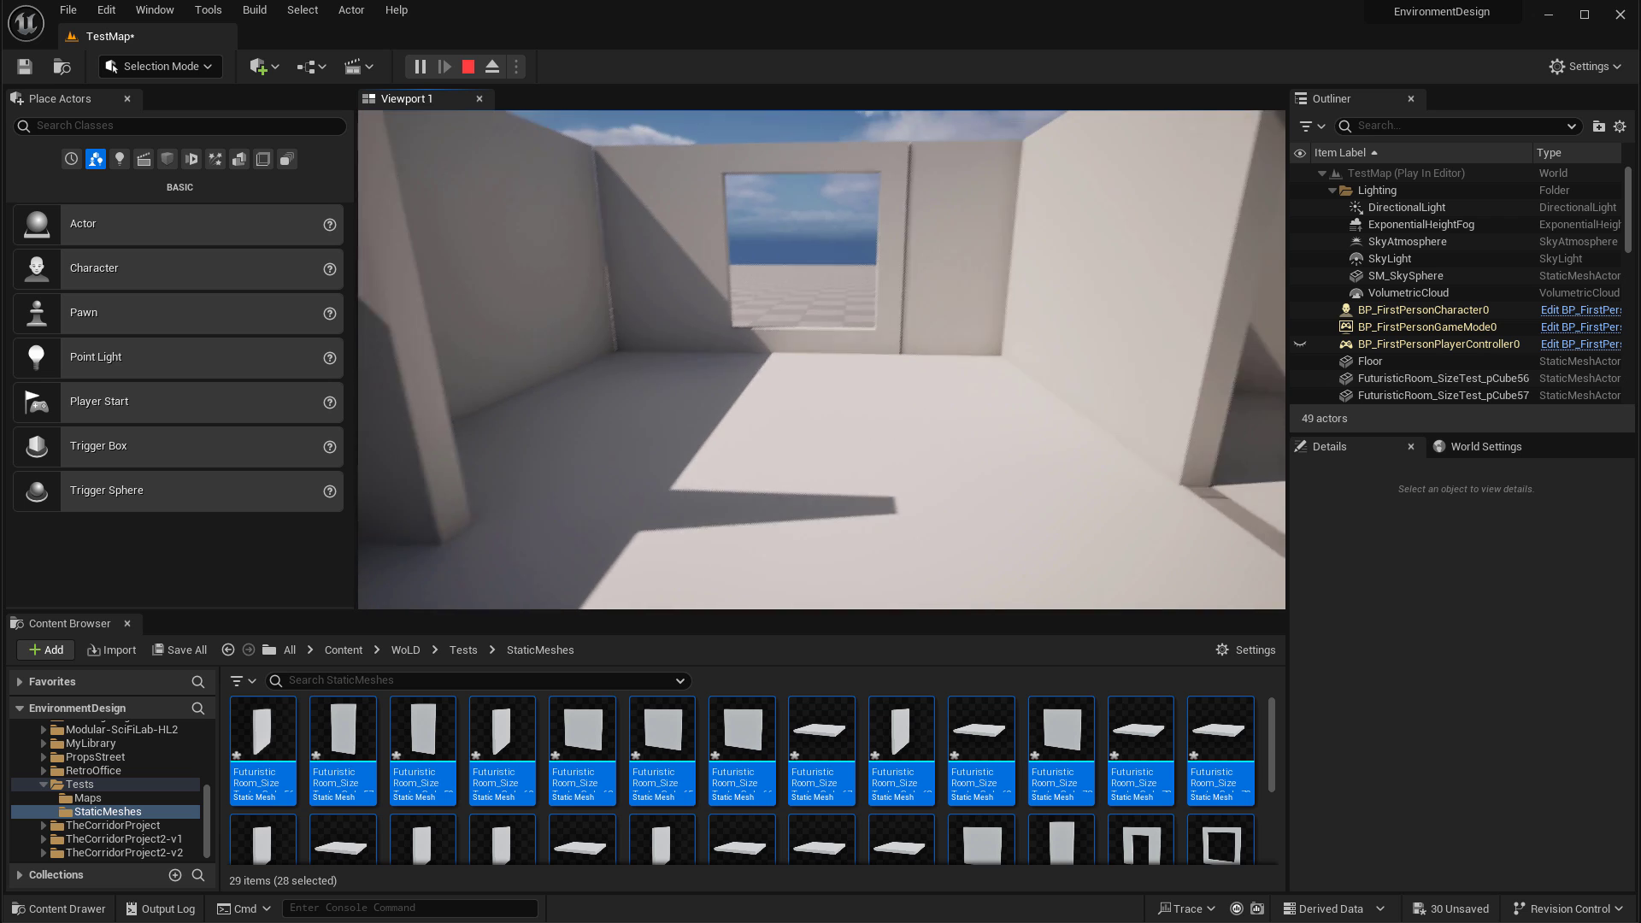
{"action": "key", "text": "w"}
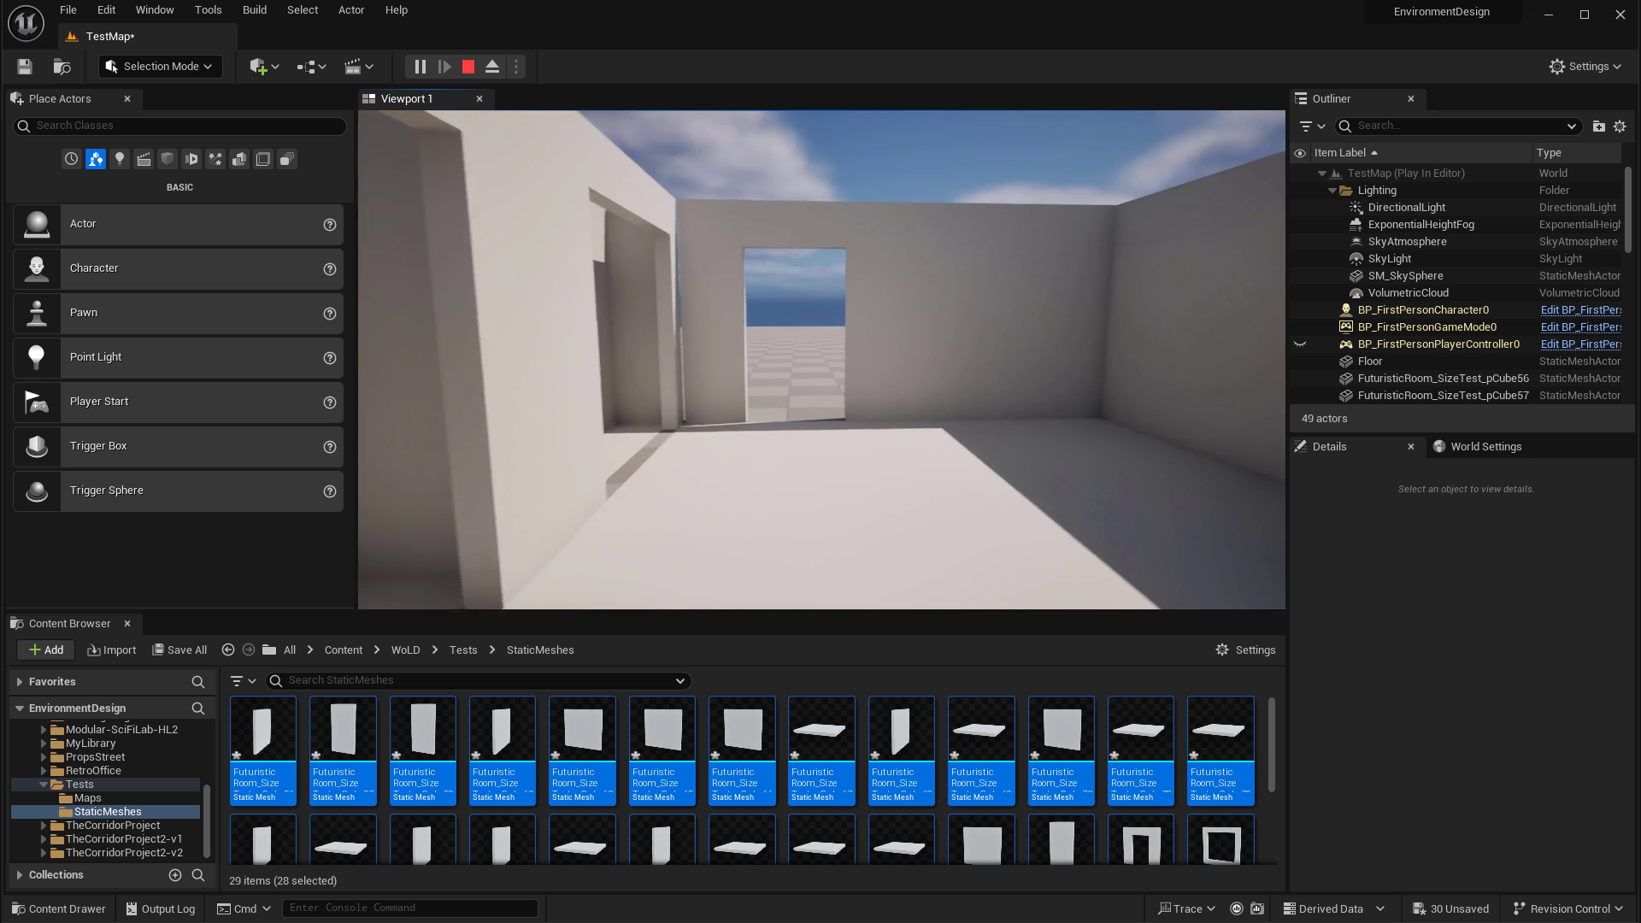
{"action": "key", "text": "Escape"}
Select the floor tiles of the main and side rooms and duplicate them straight up to wall height as a ceiling.
{"action": "right_click_drag", "start_coordinate": [1005, 376], "coordinate": [1001, 466]}
{"action": "key", "text": "s"}
{"action": "key", "text": "w"}
{"action": "key", "text": "s"}
{"action": "right_click_drag", "start_coordinate": [924, 410], "coordinate": [924, 431]}
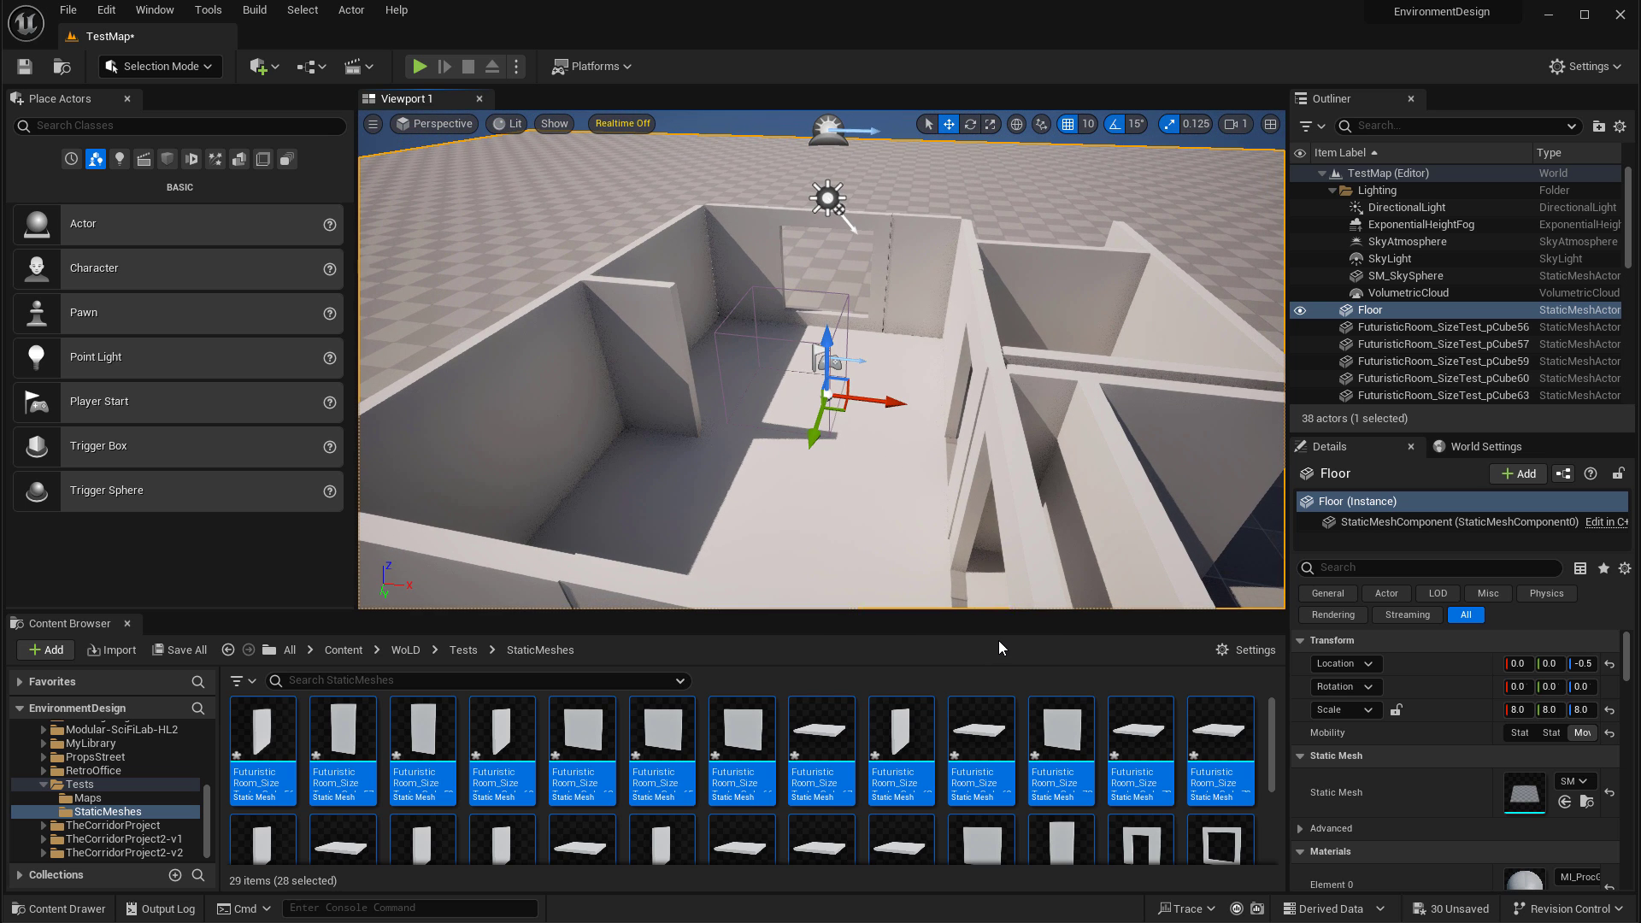
{"action": "left_click", "coordinate": [695, 508]}
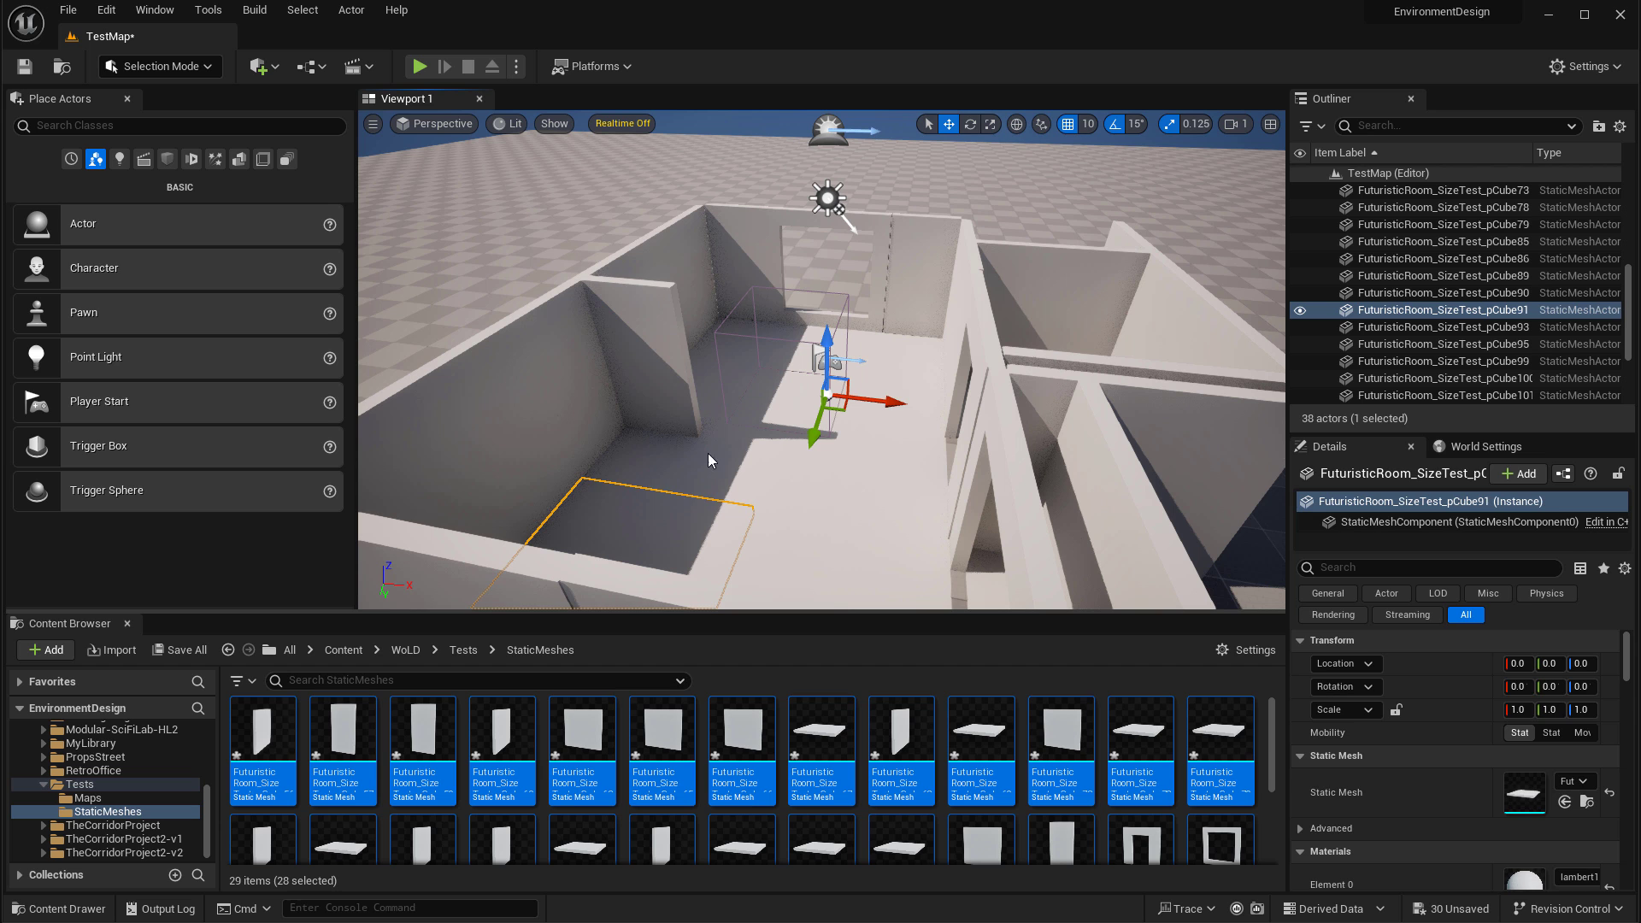
{"action": "left_click", "coordinate": [709, 457], "text": "shift"}
{"action": "left_click", "coordinate": [708, 363], "text": "shift"}
{"action": "left_click", "coordinate": [916, 365], "text": "shift"}
{"action": "left_click", "coordinate": [915, 455], "text": "shift"}
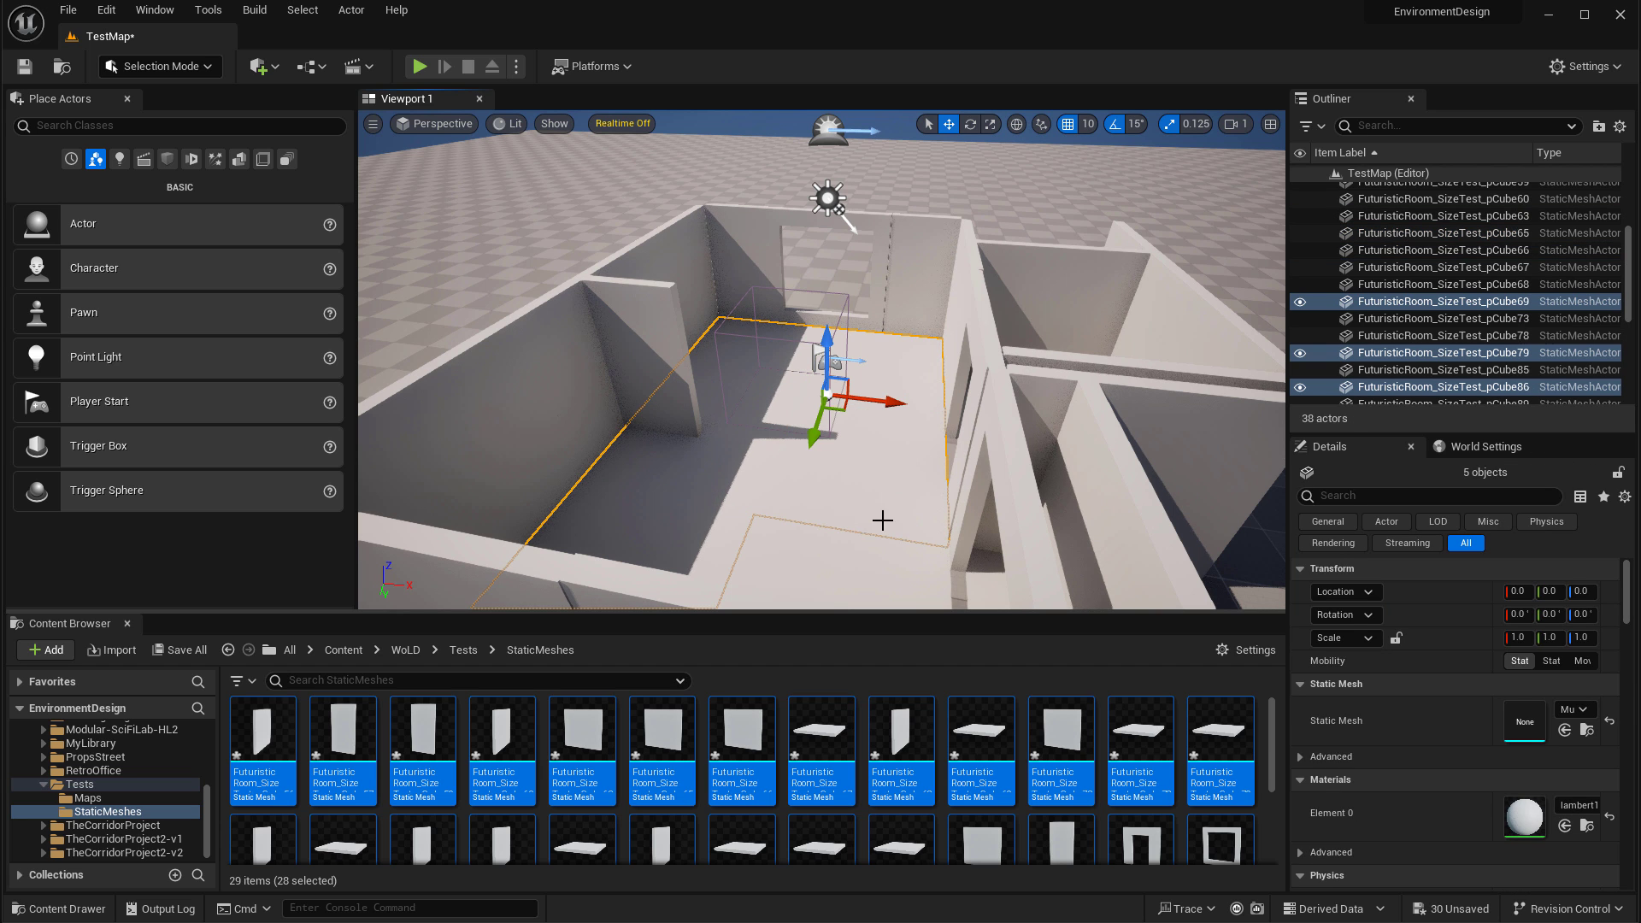
{"action": "left_click", "coordinate": [852, 569], "text": "shift"}
{"action": "key", "text": "d"}
{"action": "right_click_drag", "start_coordinate": [795, 438], "coordinate": [649, 470]}
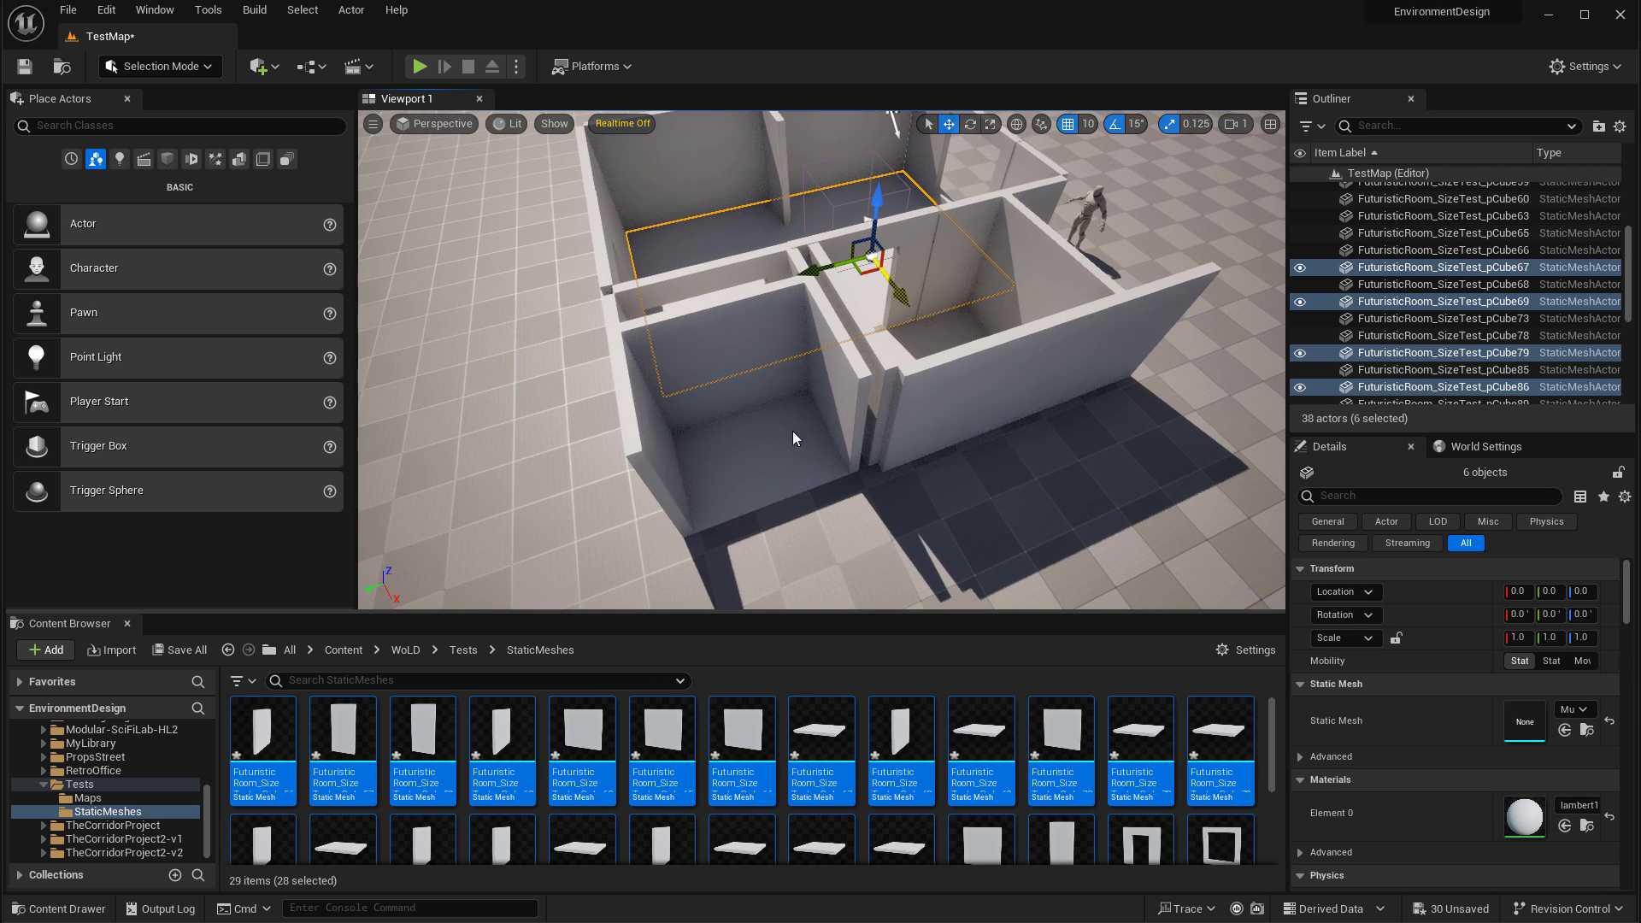
{"action": "left_click", "coordinate": [793, 439], "text": "shift"}
{"action": "right_click_drag", "start_coordinate": [923, 311], "coordinate": [837, 393]}
{"action": "key", "text": "w"}
{"action": "left_click", "coordinate": [966, 374], "text": "shift"}
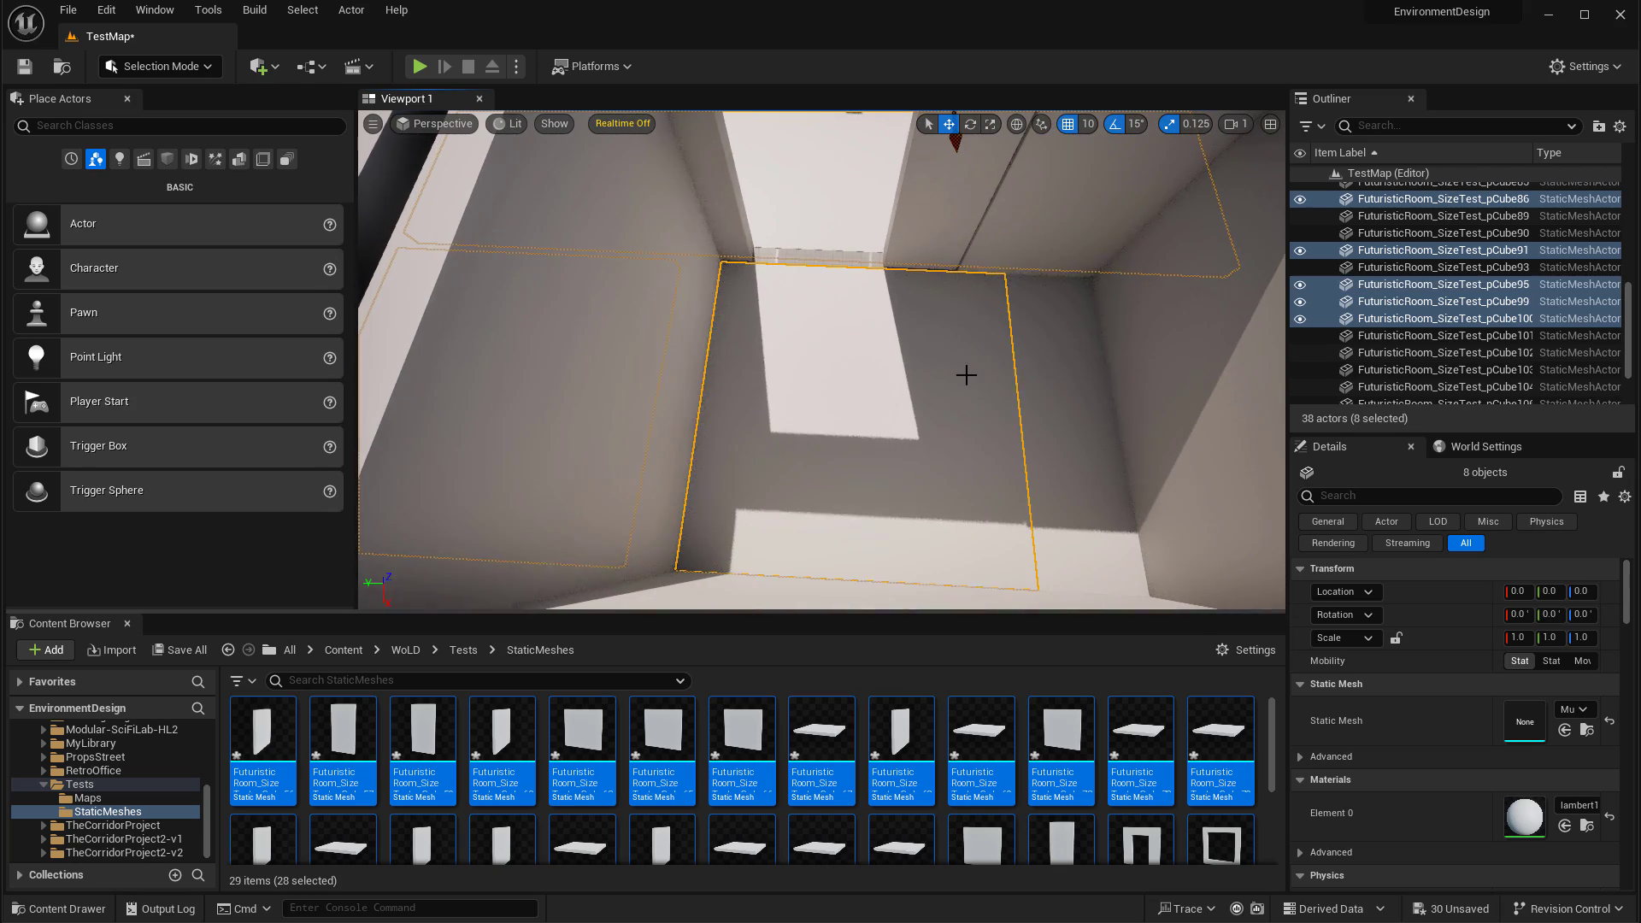
{"action": "left_click", "coordinate": [1056, 362], "text": "shift"}
{"action": "key", "text": "s"}
{"action": "right_click_drag", "start_coordinate": [1056, 361], "coordinate": [1265, 359]}
{"action": "key", "text": "w"}
{"action": "key", "text": "s"}
{"action": "key", "text": "w"}
{"action": "key", "text": "s"}
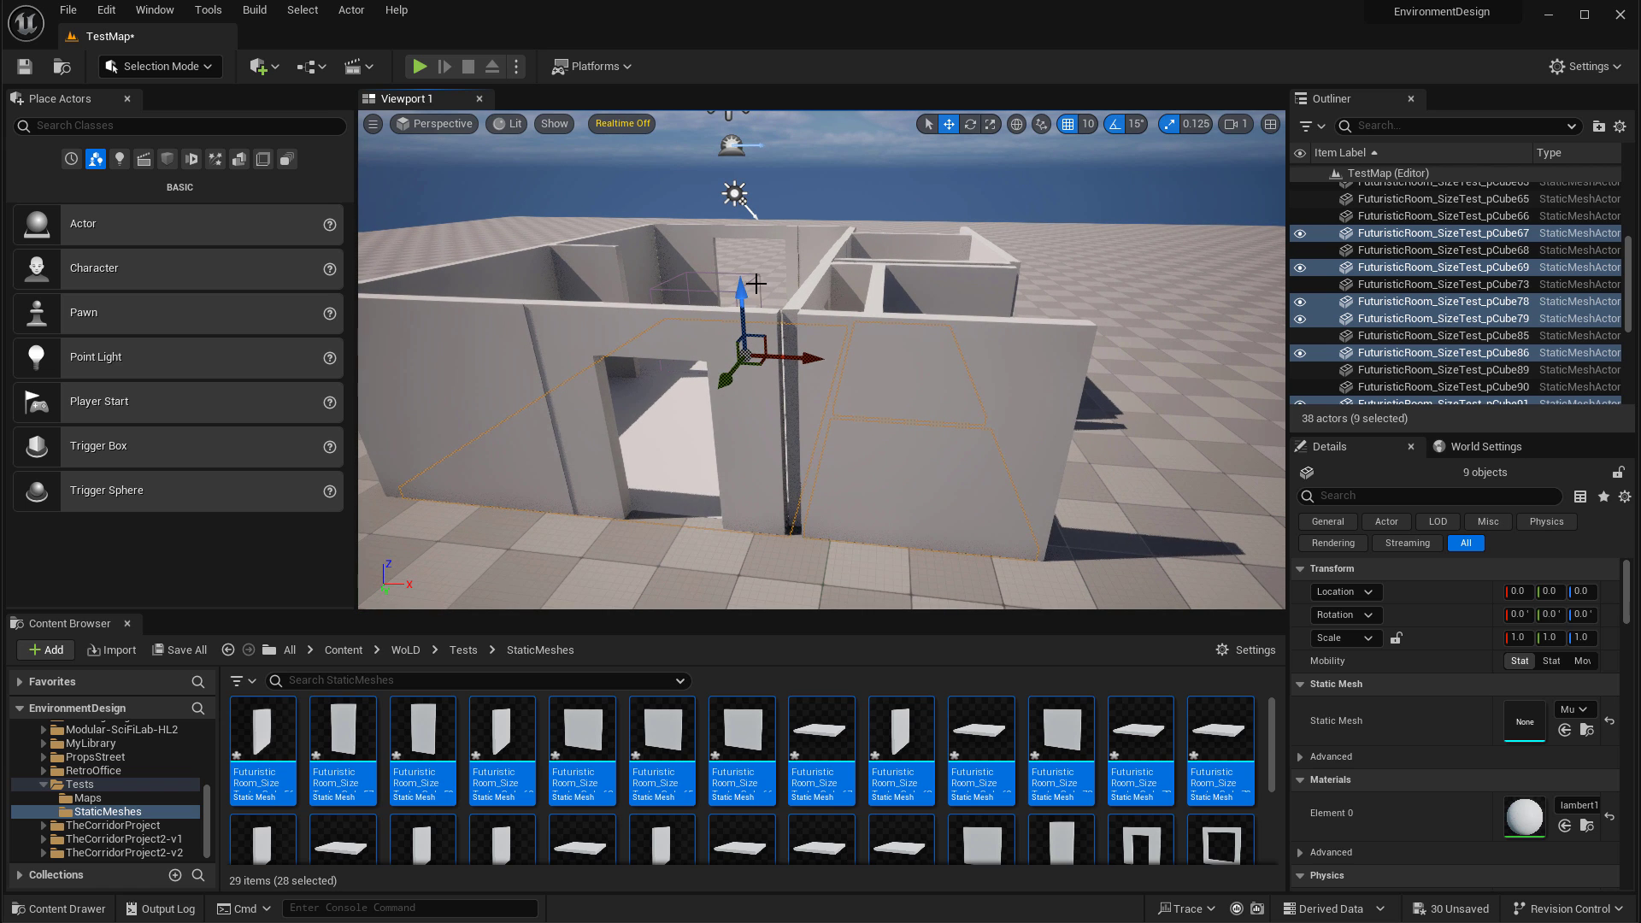
{"action": "left_click_drag", "start_coordinate": [741, 292], "coordinate": [756, 151], "text": "alt"}
Add a point light on the main room's floor and raise it close to the ceiling.
{"action": "key", "text": "w"}
{"action": "right_click_drag", "start_coordinate": [795, 274], "coordinate": [802, 286]}
{"action": "key", "text": "l"}
{"action": "left_click", "coordinate": [758, 410]}
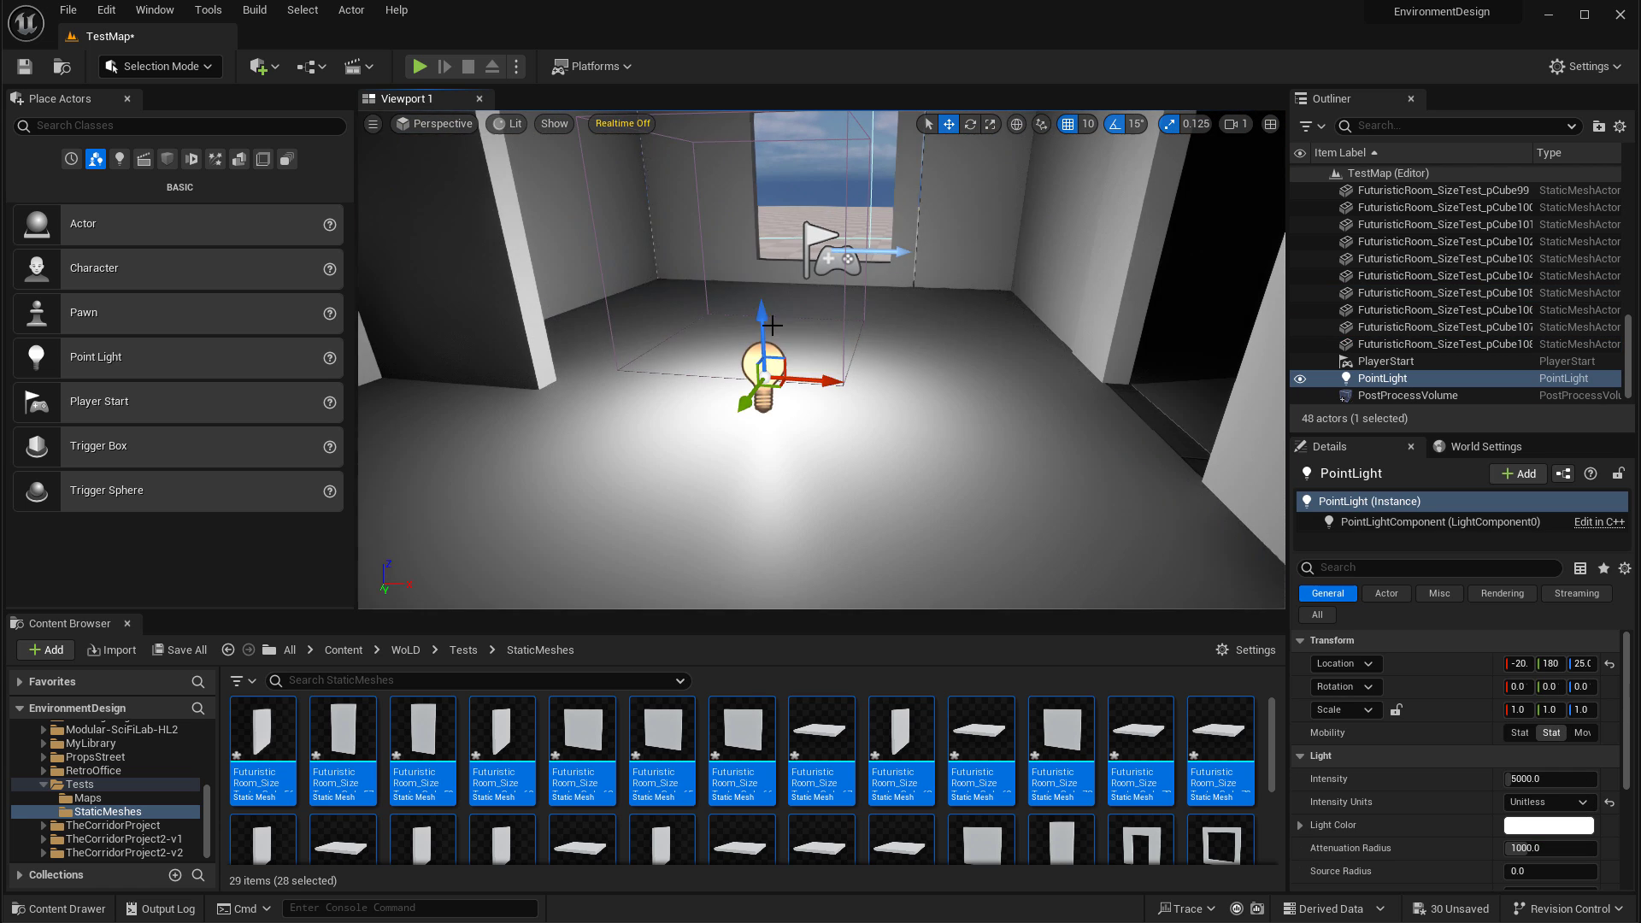
{"action": "left_click_drag", "start_coordinate": [760, 329], "coordinate": [754, 163]}
{"action": "right_click_drag", "start_coordinate": [750, 295], "coordinate": [749, 284]}
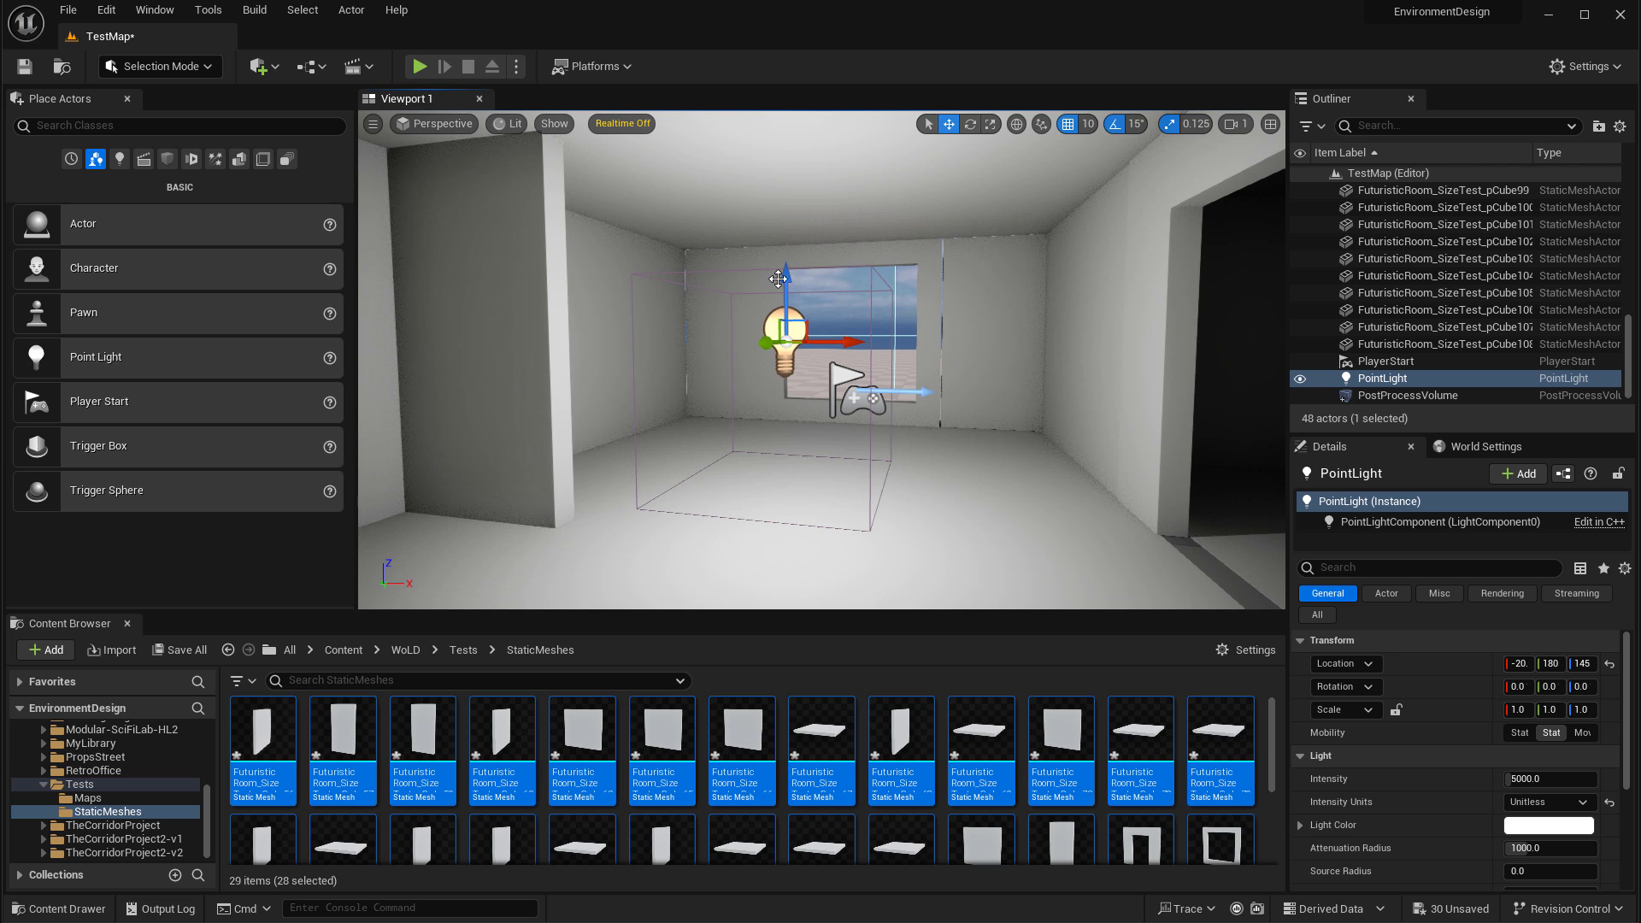
{"action": "left_click_drag", "start_coordinate": [782, 275], "coordinate": [774, 141]}
Play from the floor outside the entrance doorway, walk through the ceilinged room to examine its scale, and stop playing.
{"action": "key", "text": "s"}
{"action": "right_click_drag", "start_coordinate": [757, 516], "coordinate": [774, 501]}
{"action": "right_click", "coordinate": [774, 501]}
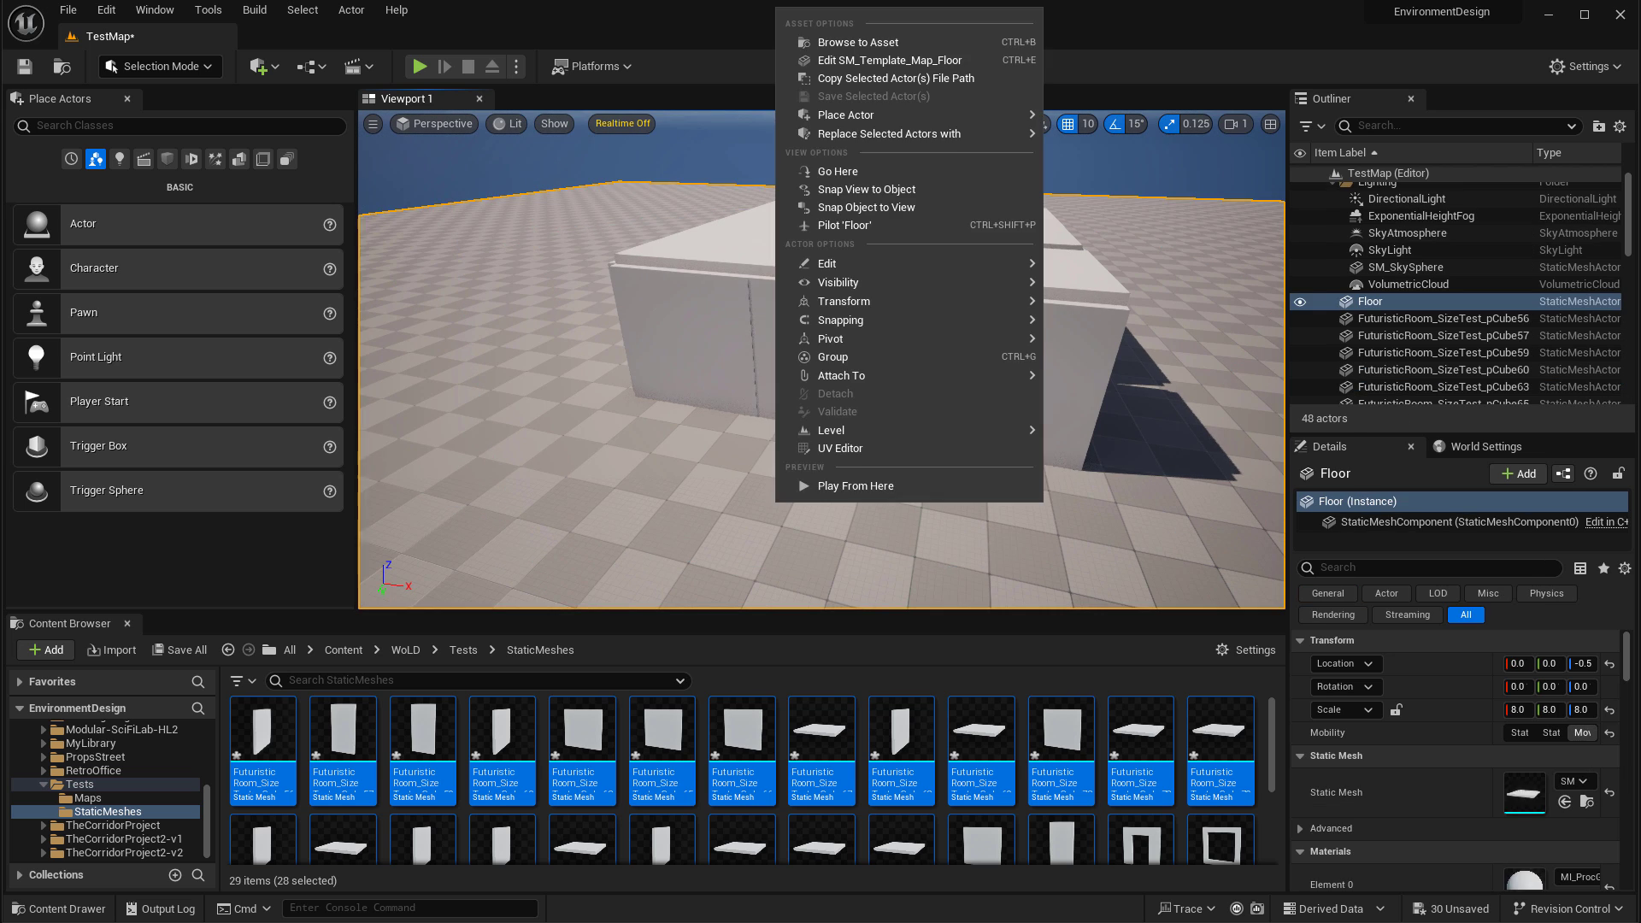
{"action": "left_click", "coordinate": [817, 492]}
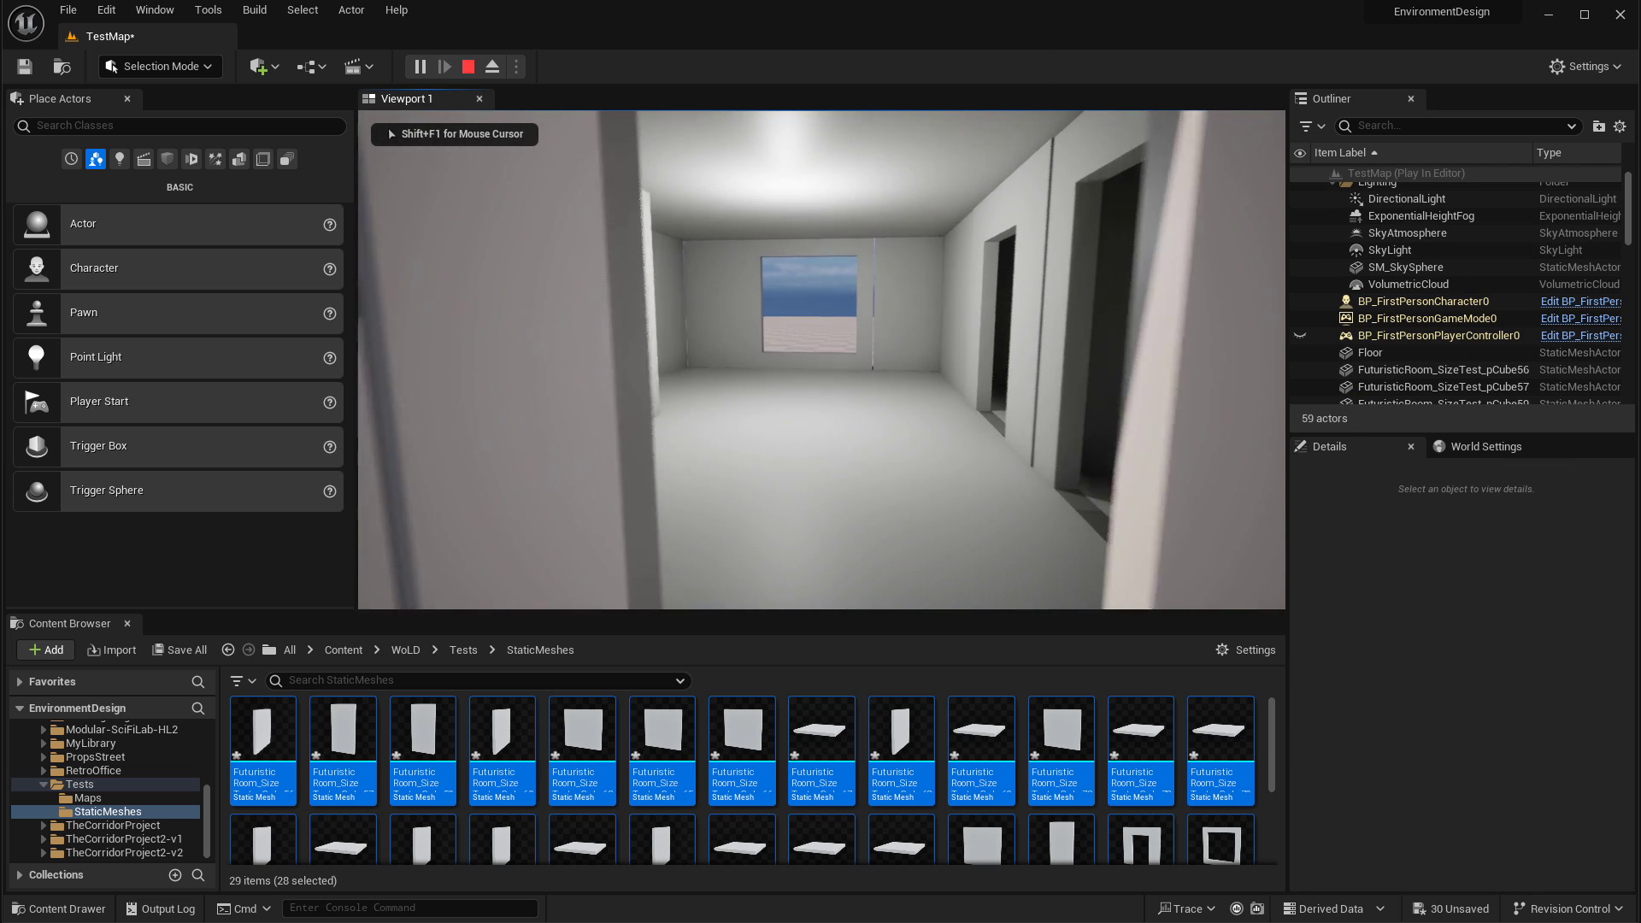
{"action": "key", "text": "w"}
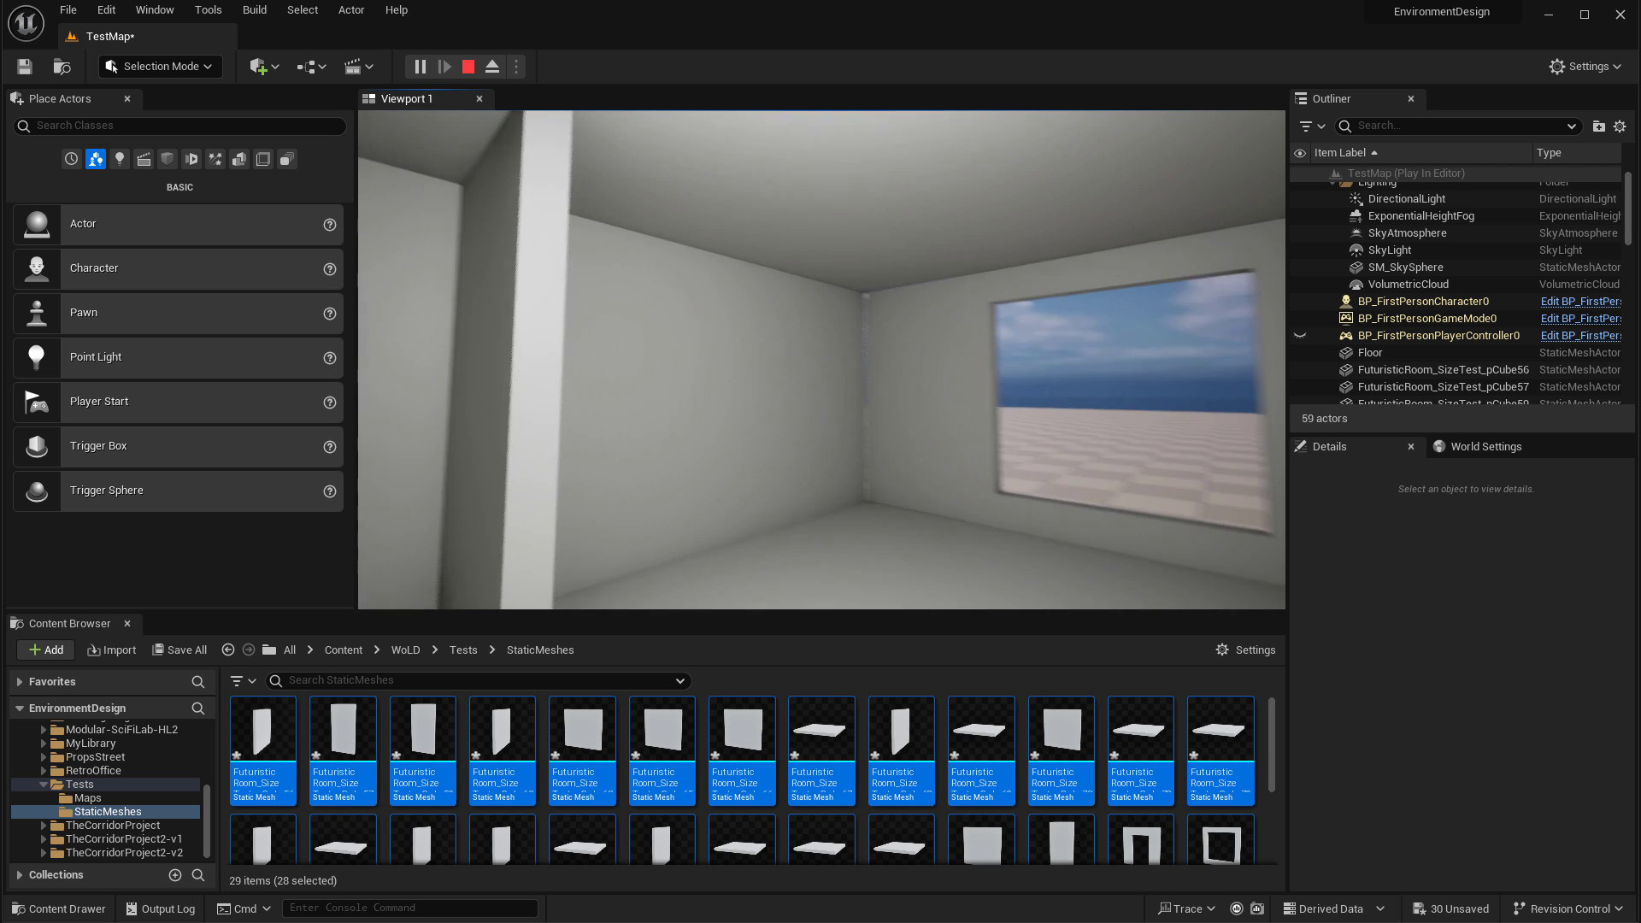
{"action": "key", "text": "w"}
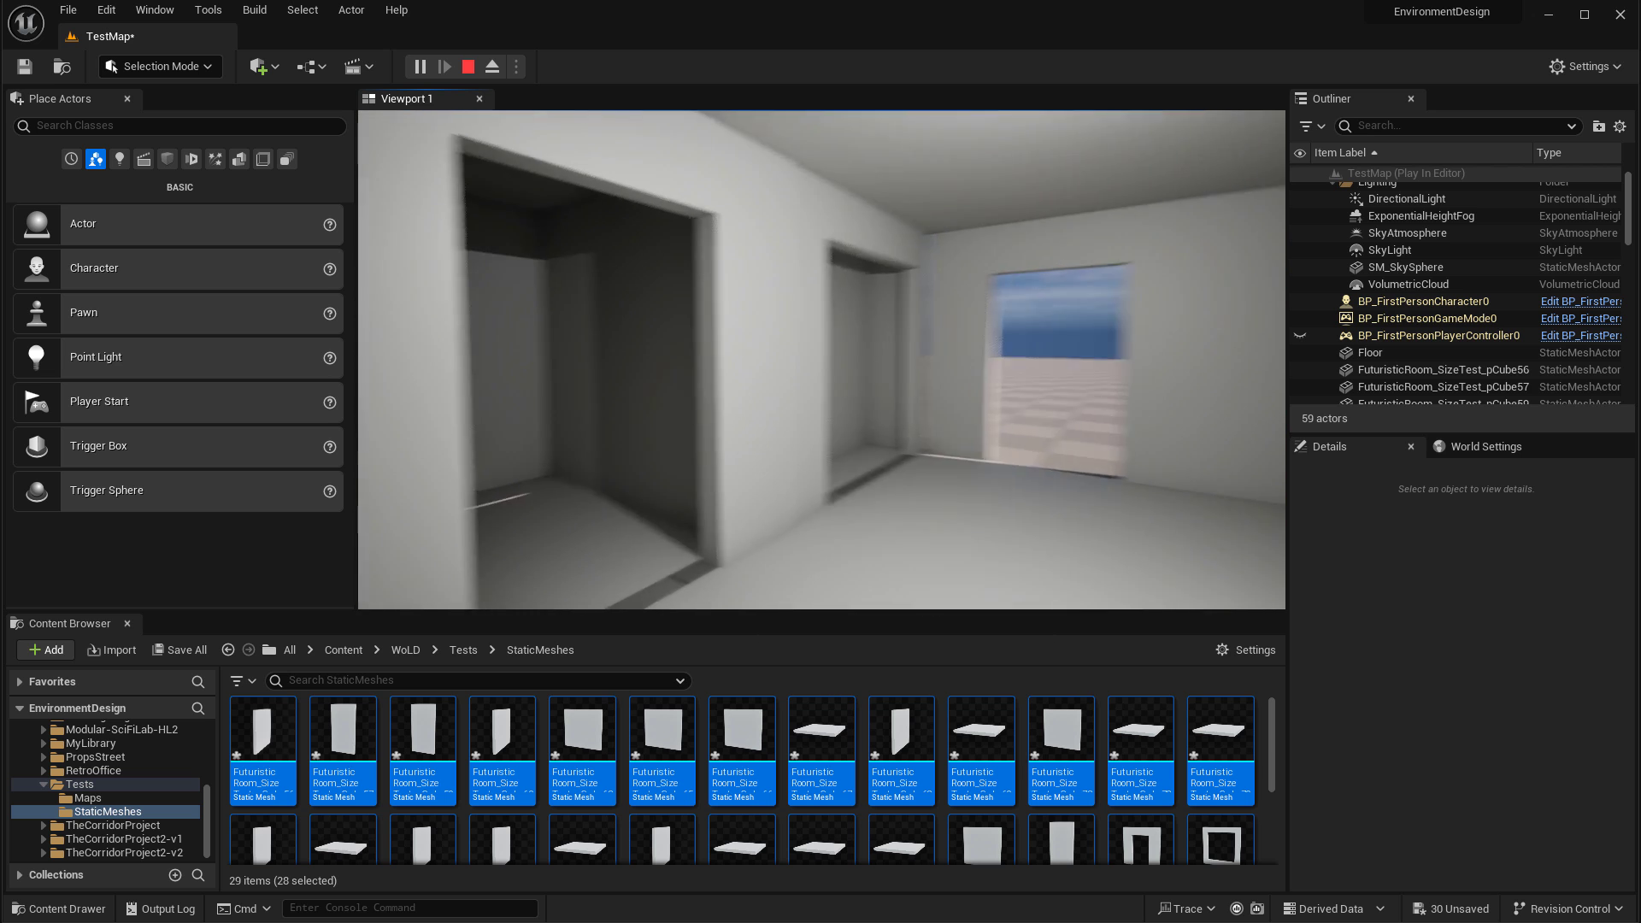
{"action": "key", "text": "w"}
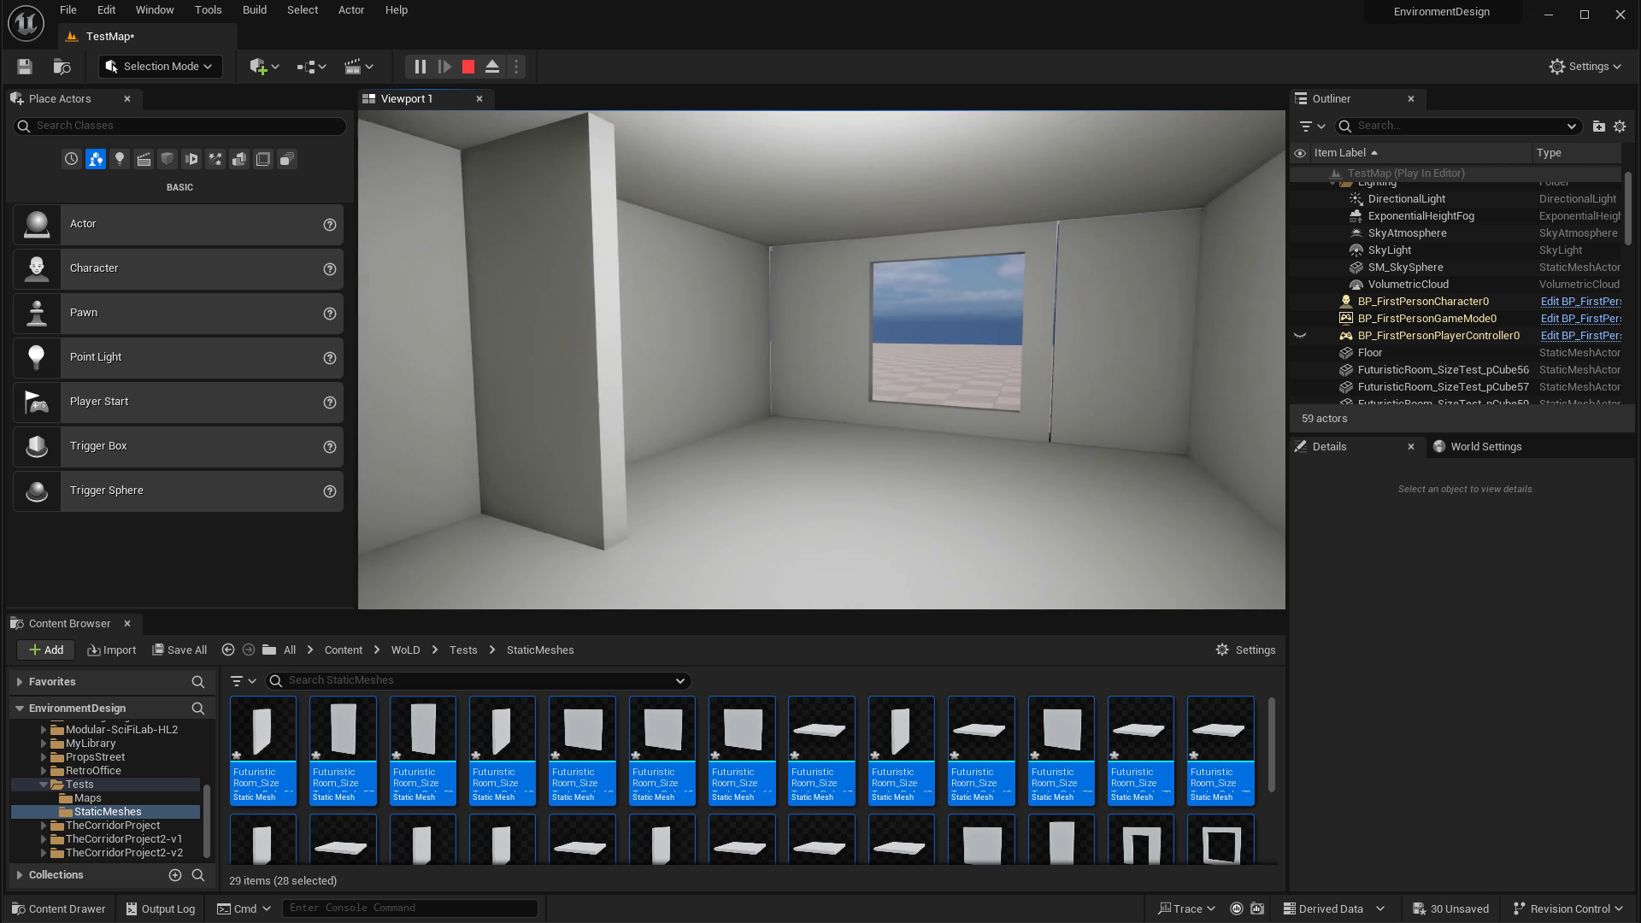
{"action": "key", "text": "Escape"}
Delete all the FuturisticRoom_SizeTest pieces, including the ceiling copies, and the point light from the level.
{"action": "key", "text": "f"}
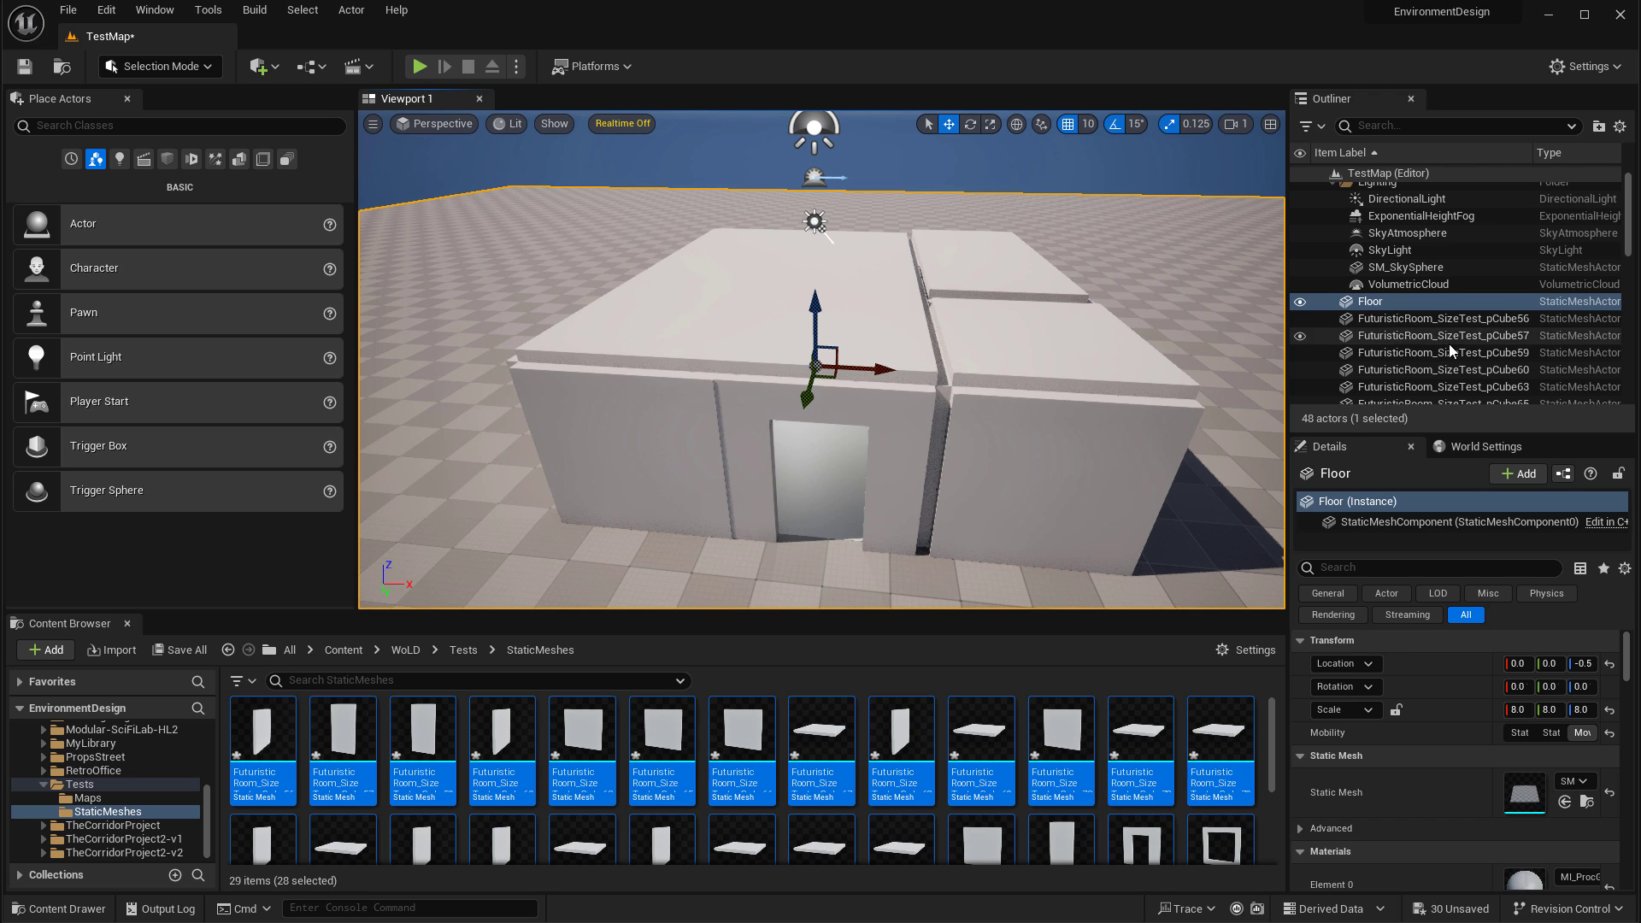
{"action": "left_click", "coordinate": [1425, 318]}
{"action": "scroll", "coordinate": [1425, 345], "scroll_direction": "down", "scroll_amount": 5}
{"action": "scroll", "coordinate": [1422, 351], "scroll_direction": "down", "scroll_amount": 5}
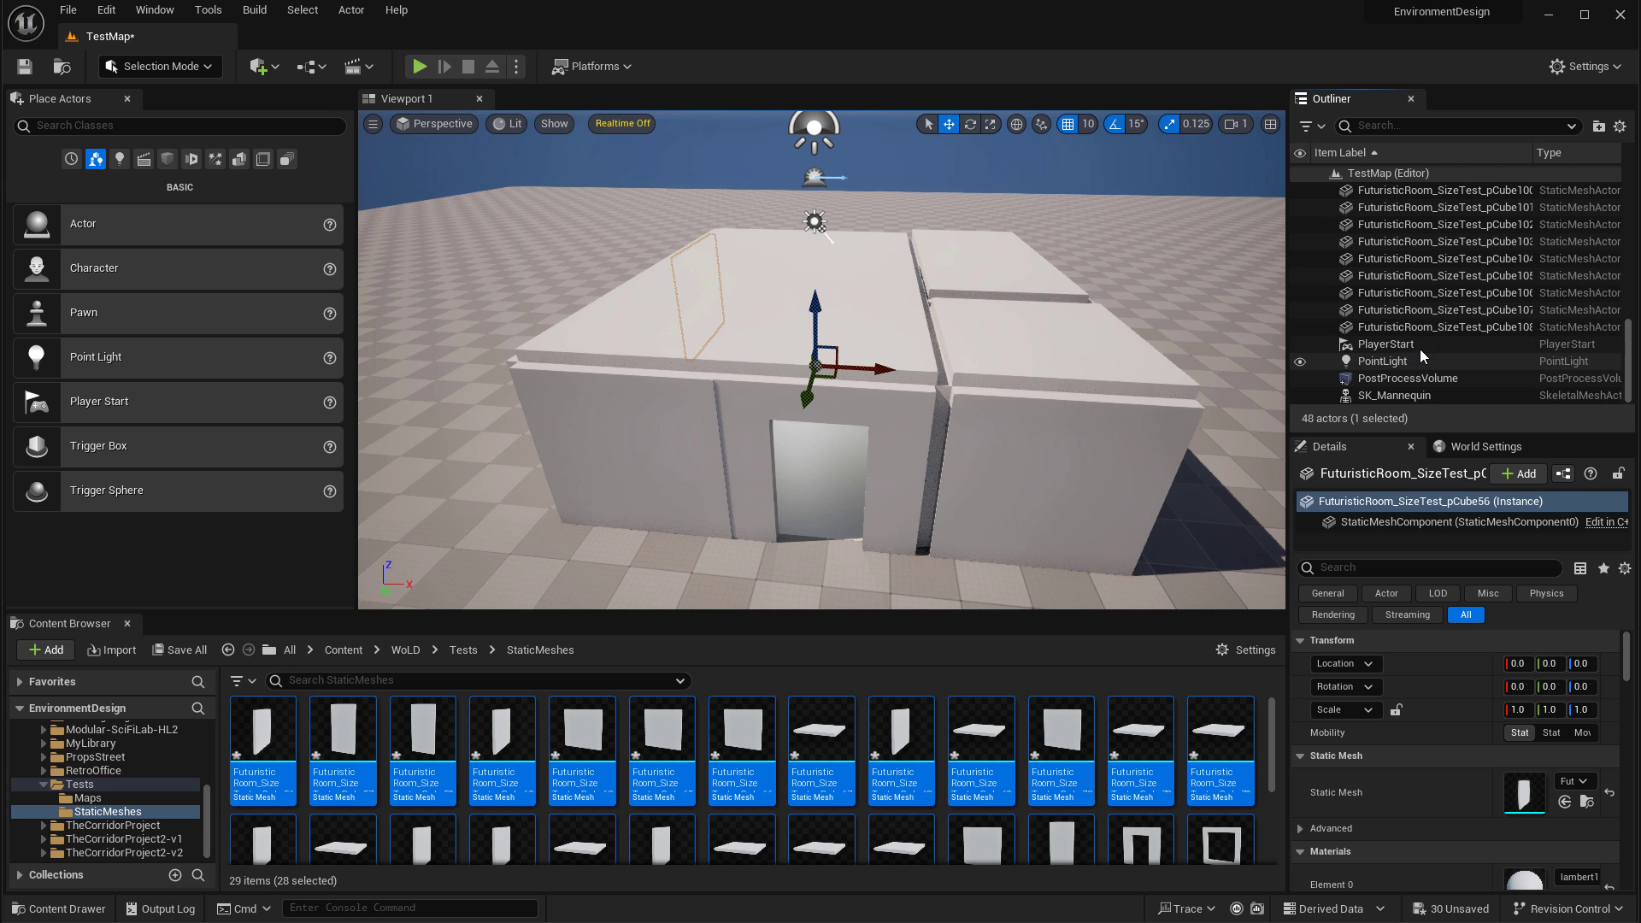
{"action": "left_click", "coordinate": [1423, 327], "text": "shift"}
{"action": "key", "text": "f"}
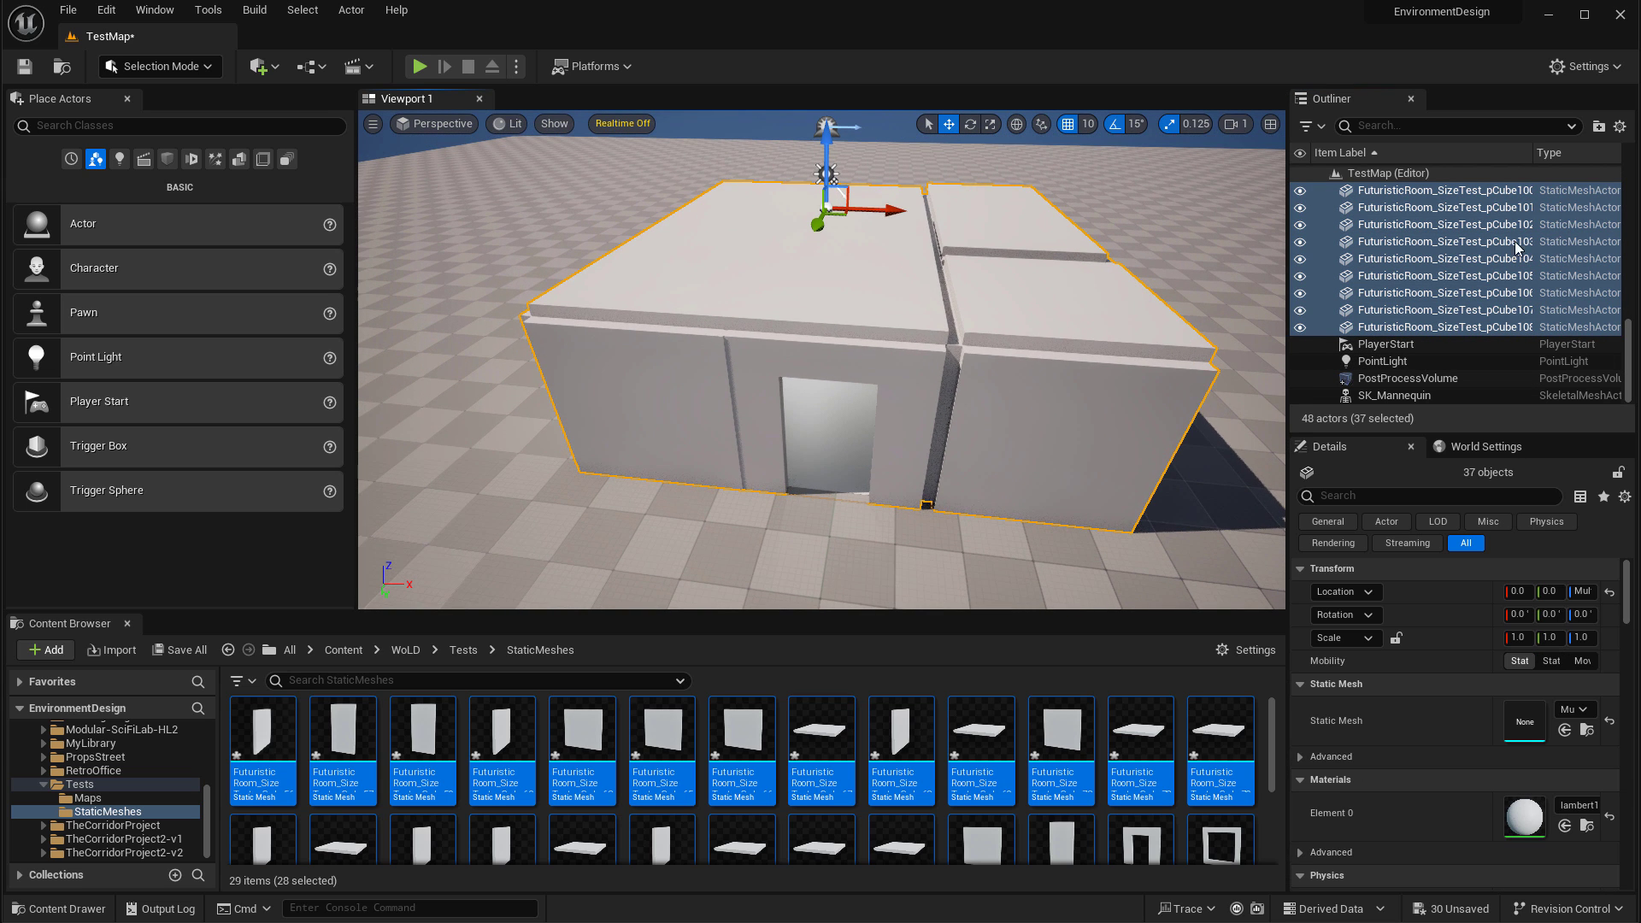
{"action": "key", "text": "Delete"}
{"action": "mouse_move", "coordinate": [777, 348]}
{"action": "right_mouse_down"}
{"action": "mouse_move", "coordinate": [788, 313]}
{"action": "mouse_move", "coordinate": [777, 348]}
{"action": "right_mouse_up"}
{"action": "left_click", "coordinate": [748, 346]}
{"action": "key", "text": "Delete"}
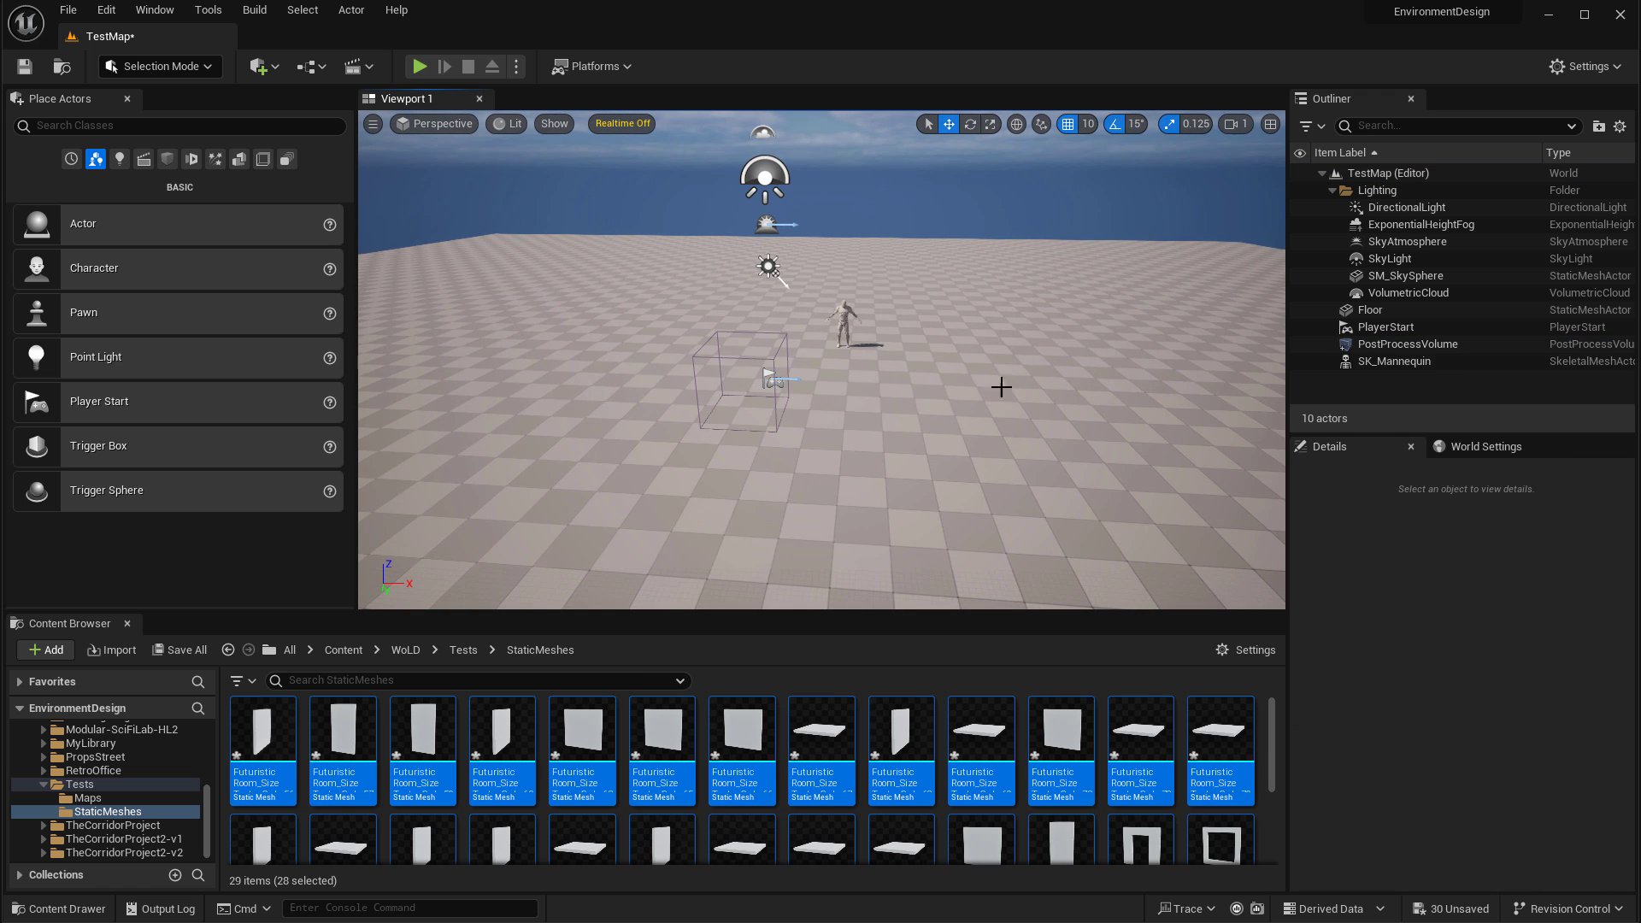
Delete all the FuturisticRoom_SizeTest static meshes and the lambert1 material from the StaticMeshes folder.
{"action": "right_click_drag", "start_coordinate": [886, 481], "coordinate": [858, 489]}
{"action": "scroll", "coordinate": [482, 771], "scroll_direction": "down", "scroll_amount": 4}
{"action": "left_click", "coordinate": [423, 780], "text": "ctrl"}
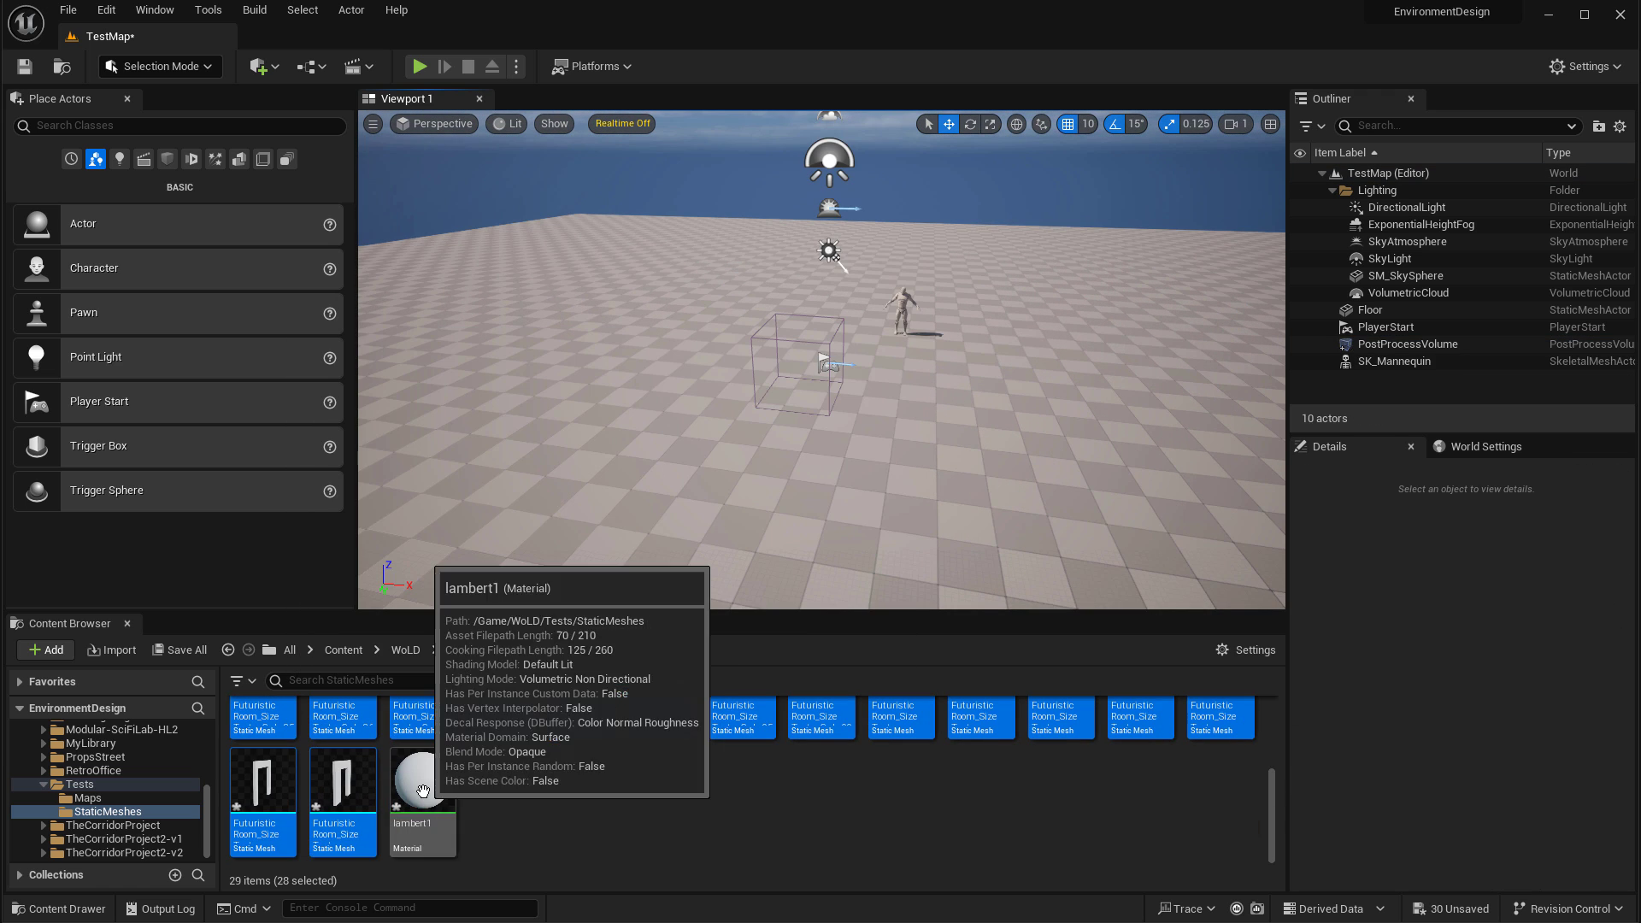
{"action": "key", "text": "Delete"}
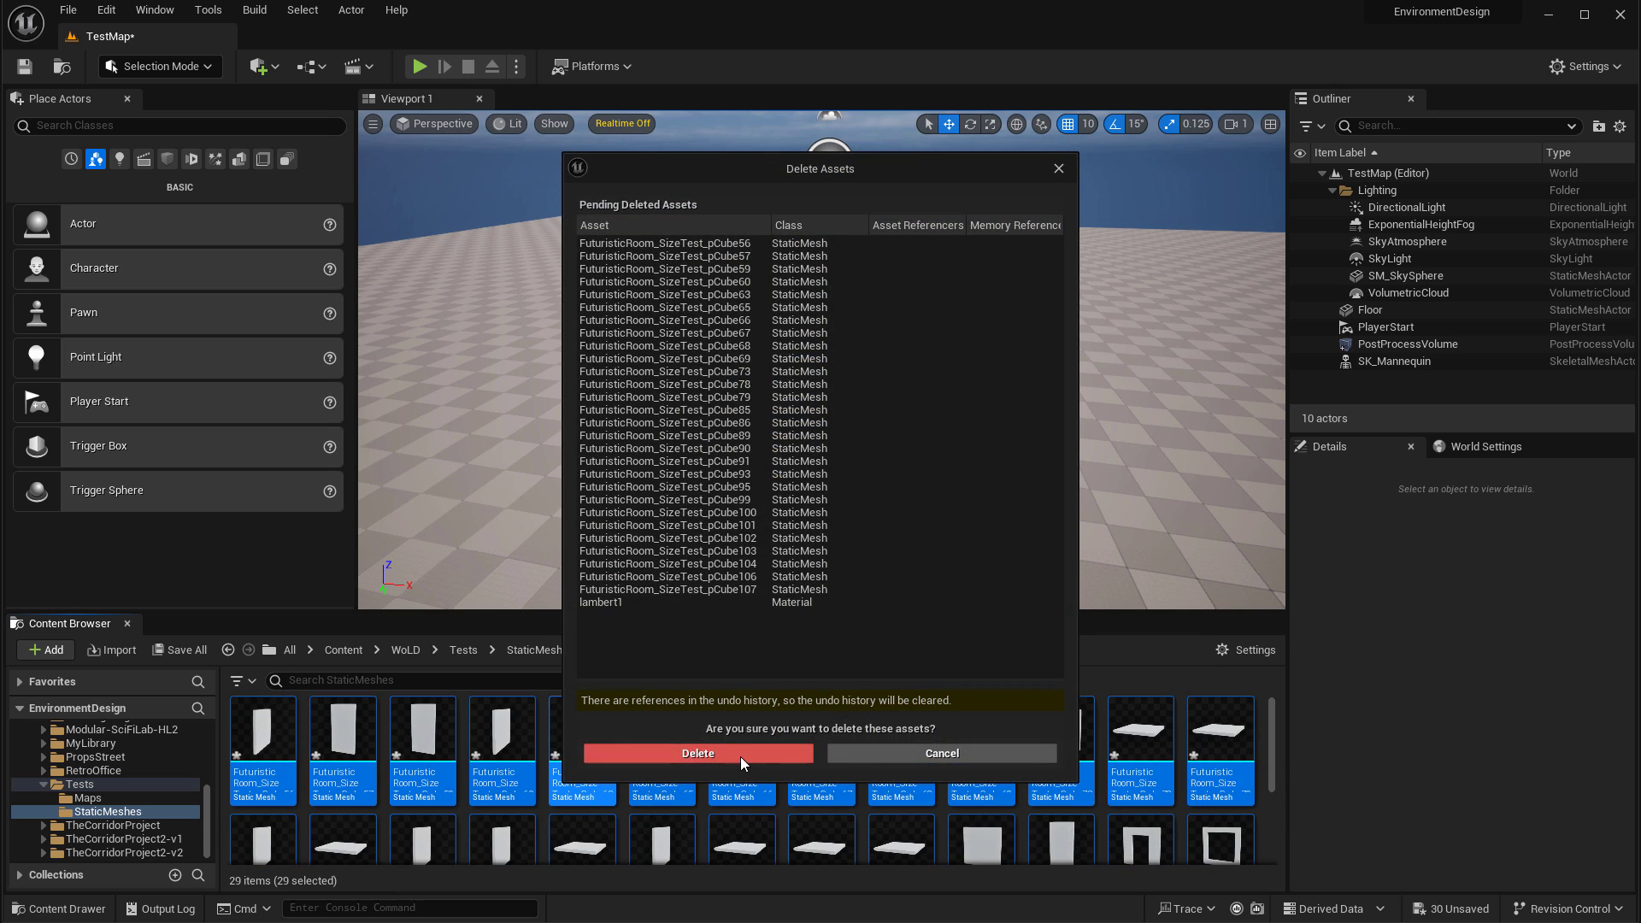
{"action": "left_click", "coordinate": [740, 753]}
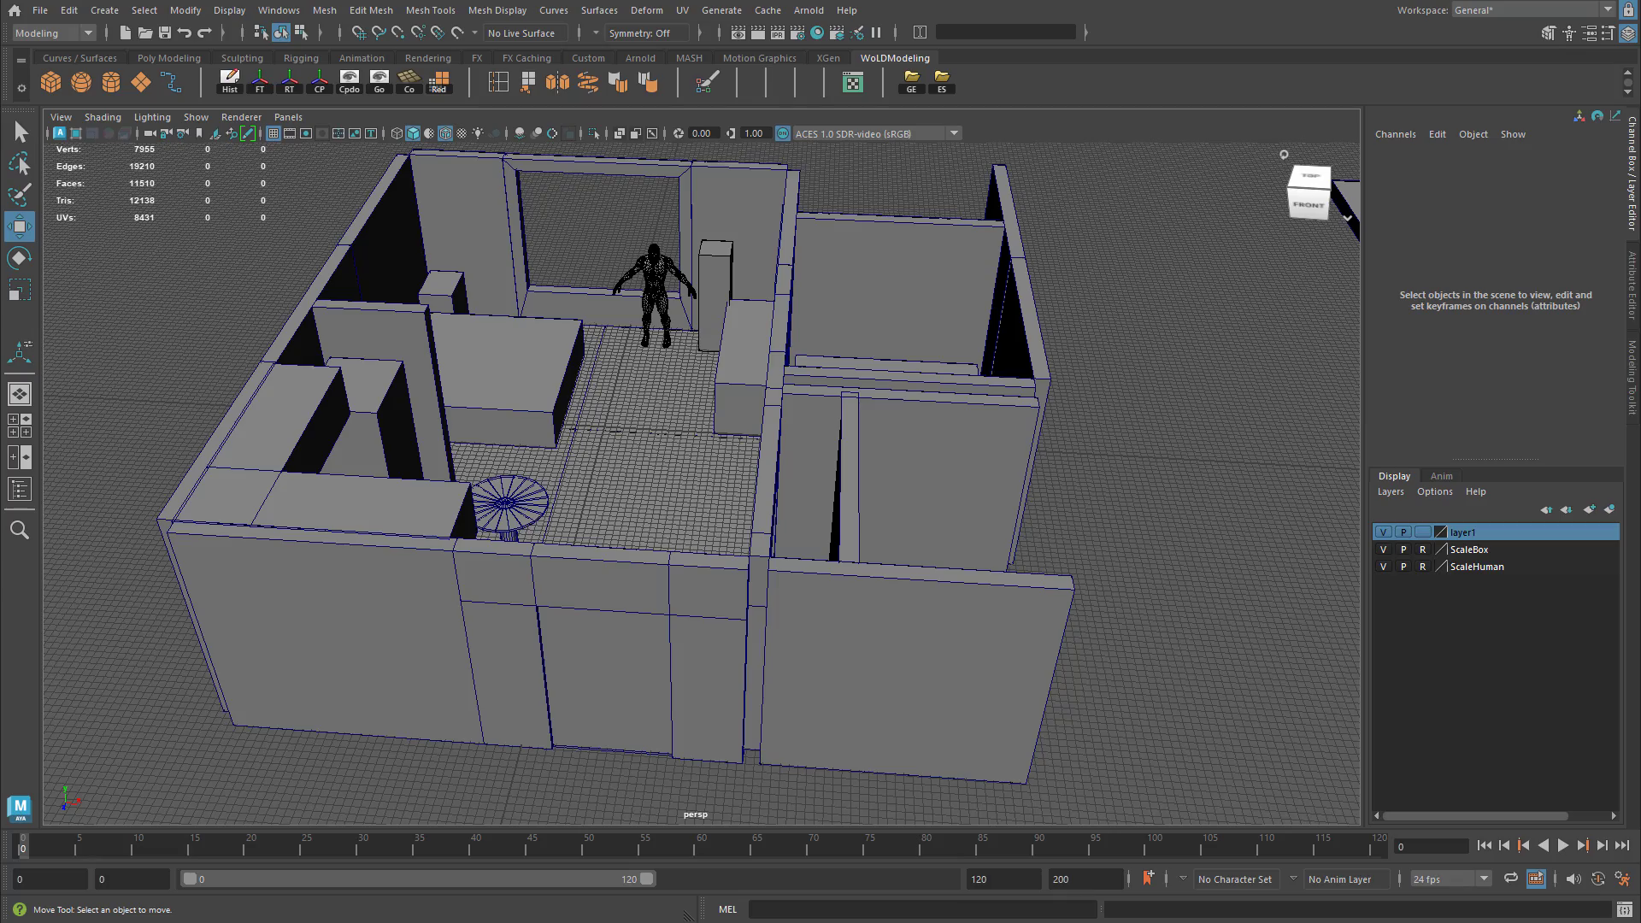
Examine the kitchen blockout in the main room, checking the cabinets, round table and stool.
{"action": "left_click_drag", "start_coordinate": [744, 434], "coordinate": [592, 433], "text": "alt"}
{"action": "middle_click_drag", "start_coordinate": [705, 415], "coordinate": [681, 582], "text": "alt"}
{"action": "right_click_drag", "start_coordinate": [681, 582], "coordinate": [769, 547], "text": "alt"}
{"action": "left_click_drag", "start_coordinate": [769, 545], "coordinate": [619, 547], "text": "alt"}
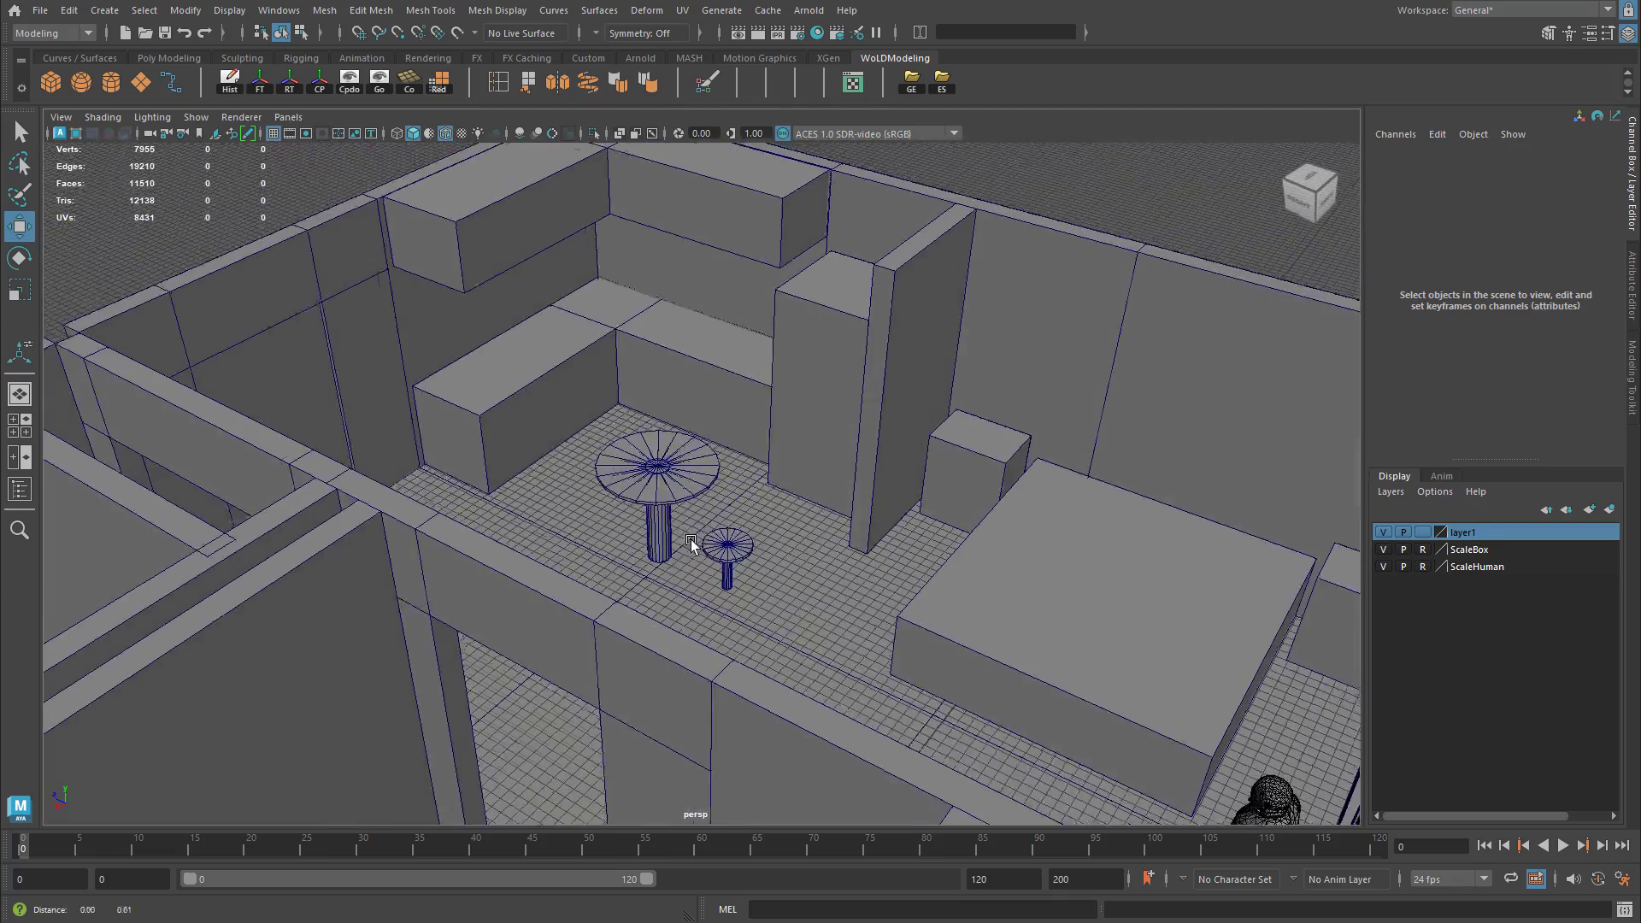
{"action": "middle_click_drag", "start_coordinate": [696, 550], "coordinate": [579, 610], "text": "alt"}
{"action": "right_click_drag", "start_coordinate": [590, 616], "coordinate": [693, 593], "text": "alt"}
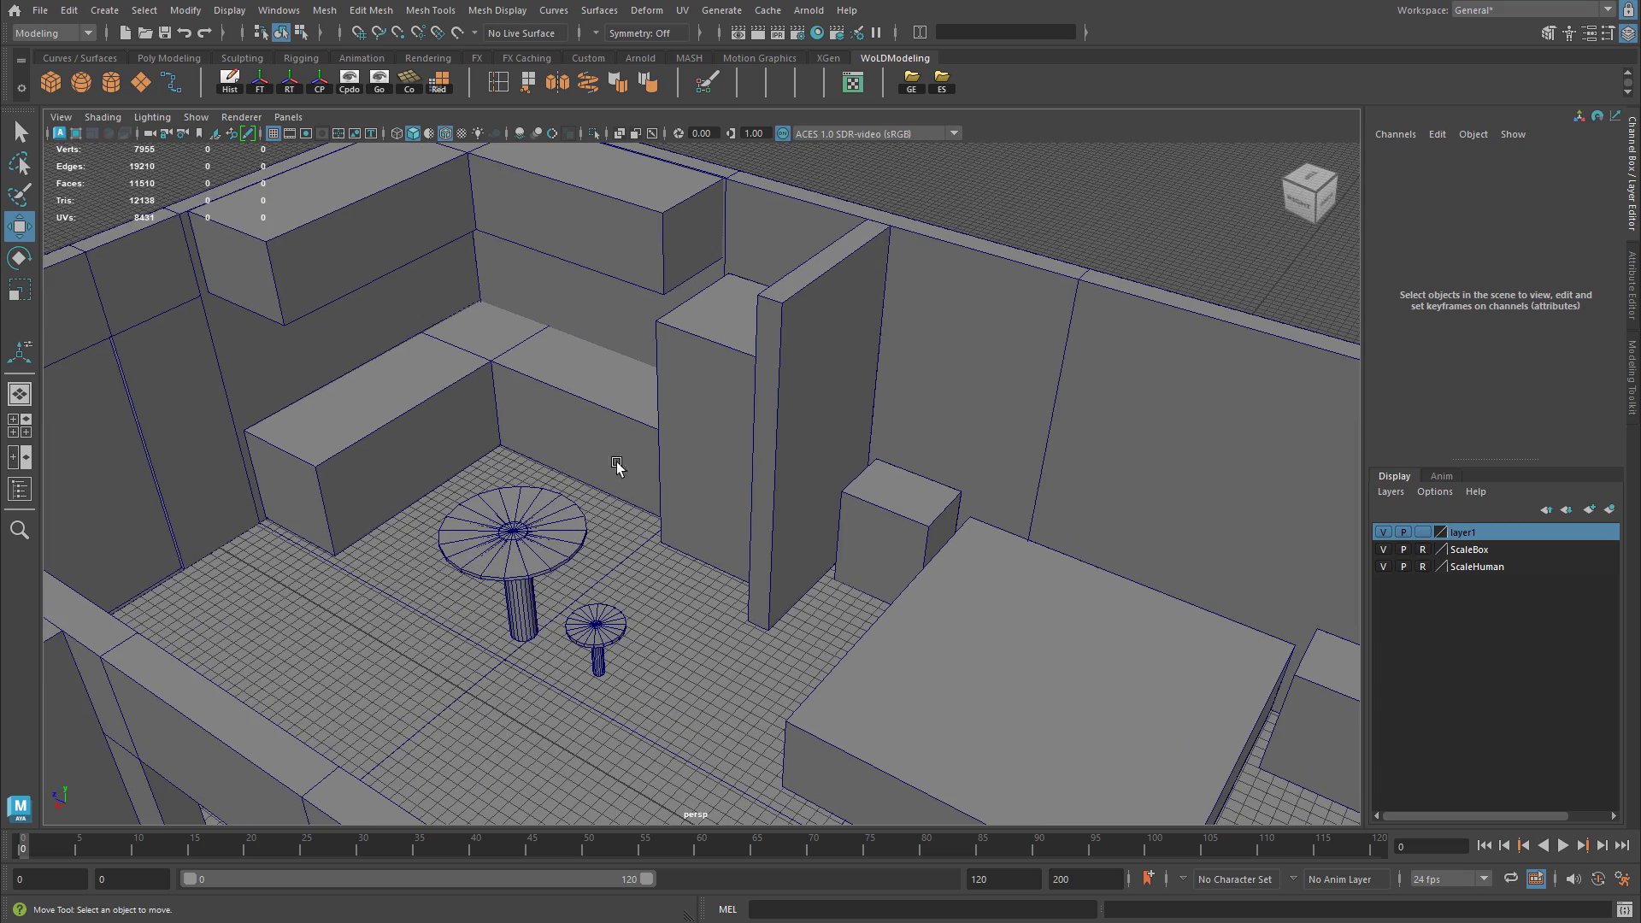
{"action": "left_click", "coordinate": [534, 554]}
{"action": "middle_click_drag", "start_coordinate": [701, 532], "coordinate": [564, 501], "text": "alt"}
{"action": "left_click_drag", "start_coordinate": [564, 501], "coordinate": [458, 450], "text": "alt"}
{"action": "middle_click_drag", "start_coordinate": [458, 451], "coordinate": [759, 484], "text": "alt"}
{"action": "left_click", "coordinate": [529, 297]}
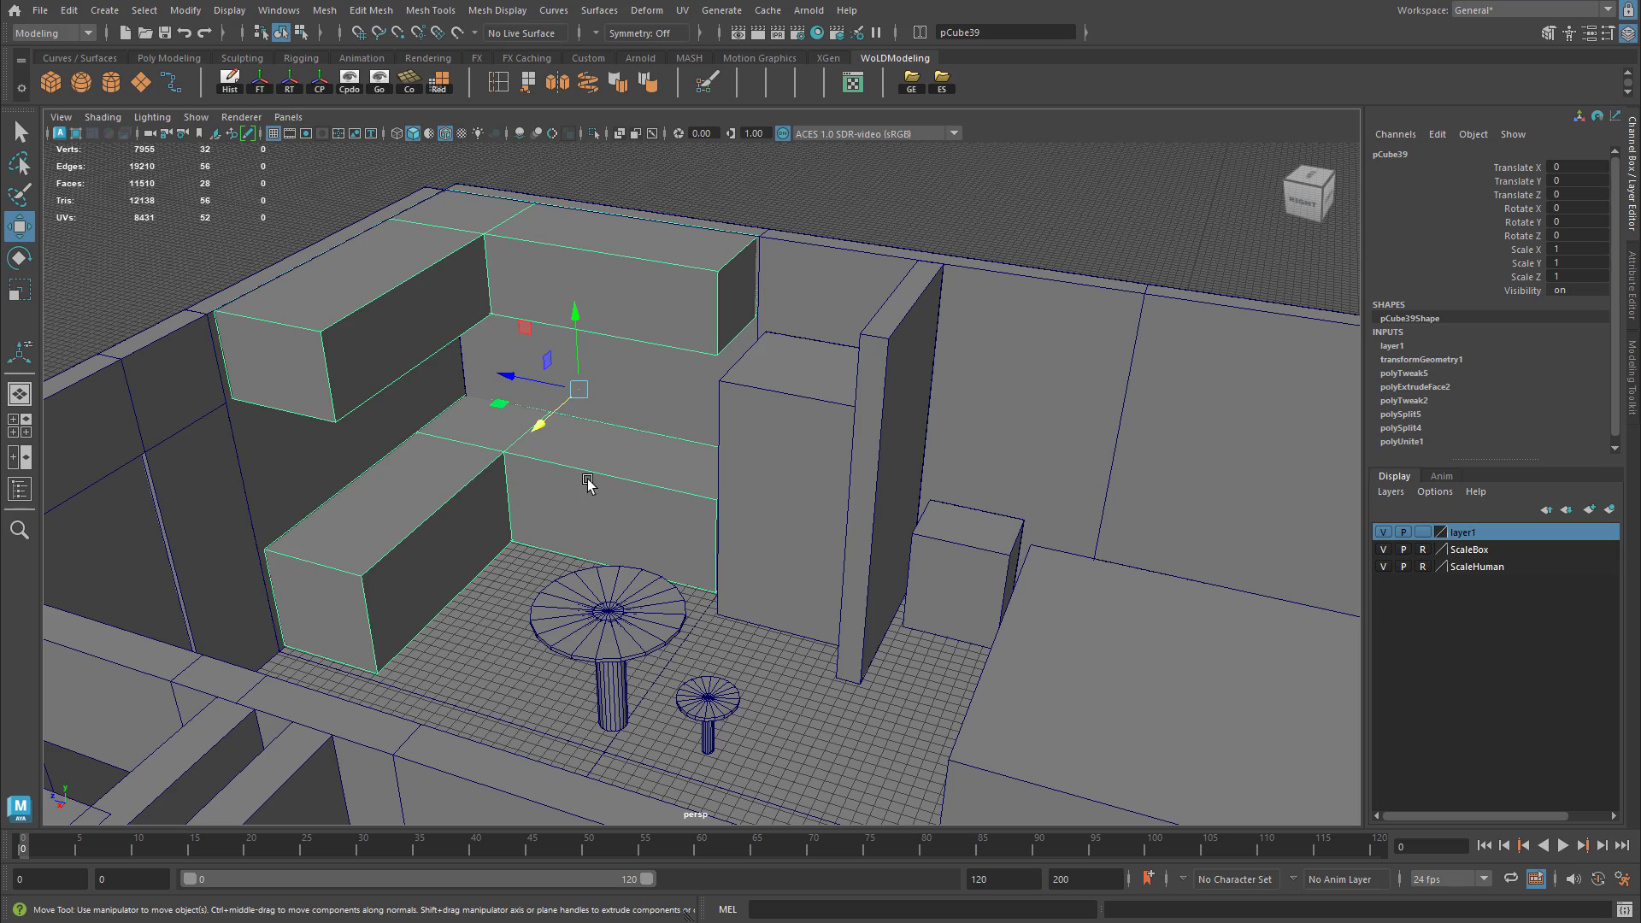
{"action": "left_click", "coordinate": [754, 448]}
{"action": "left_click", "coordinate": [606, 617]}
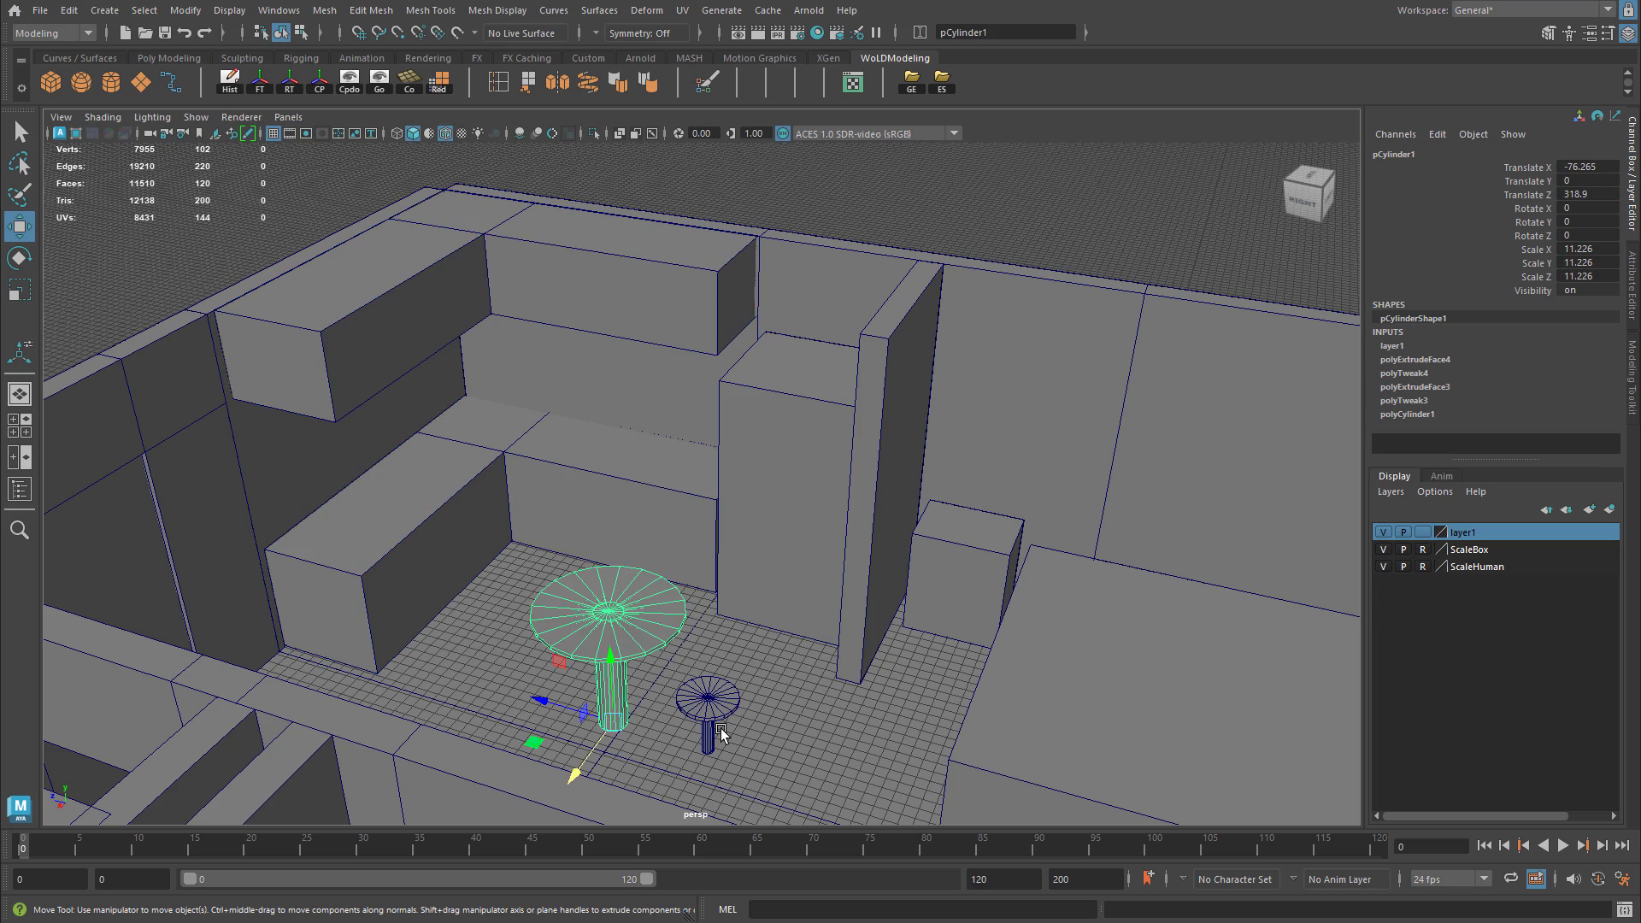
{"action": "left_click", "coordinate": [706, 710]}
{"action": "mouse_move", "coordinate": [551, 622]}
{"action": "left_mouse_down", "text": "alt"}
{"action": "mouse_move", "coordinate": [610, 621]}
{"action": "mouse_move", "coordinate": [569, 630]}
{"action": "left_mouse_up", "text": "alt"}
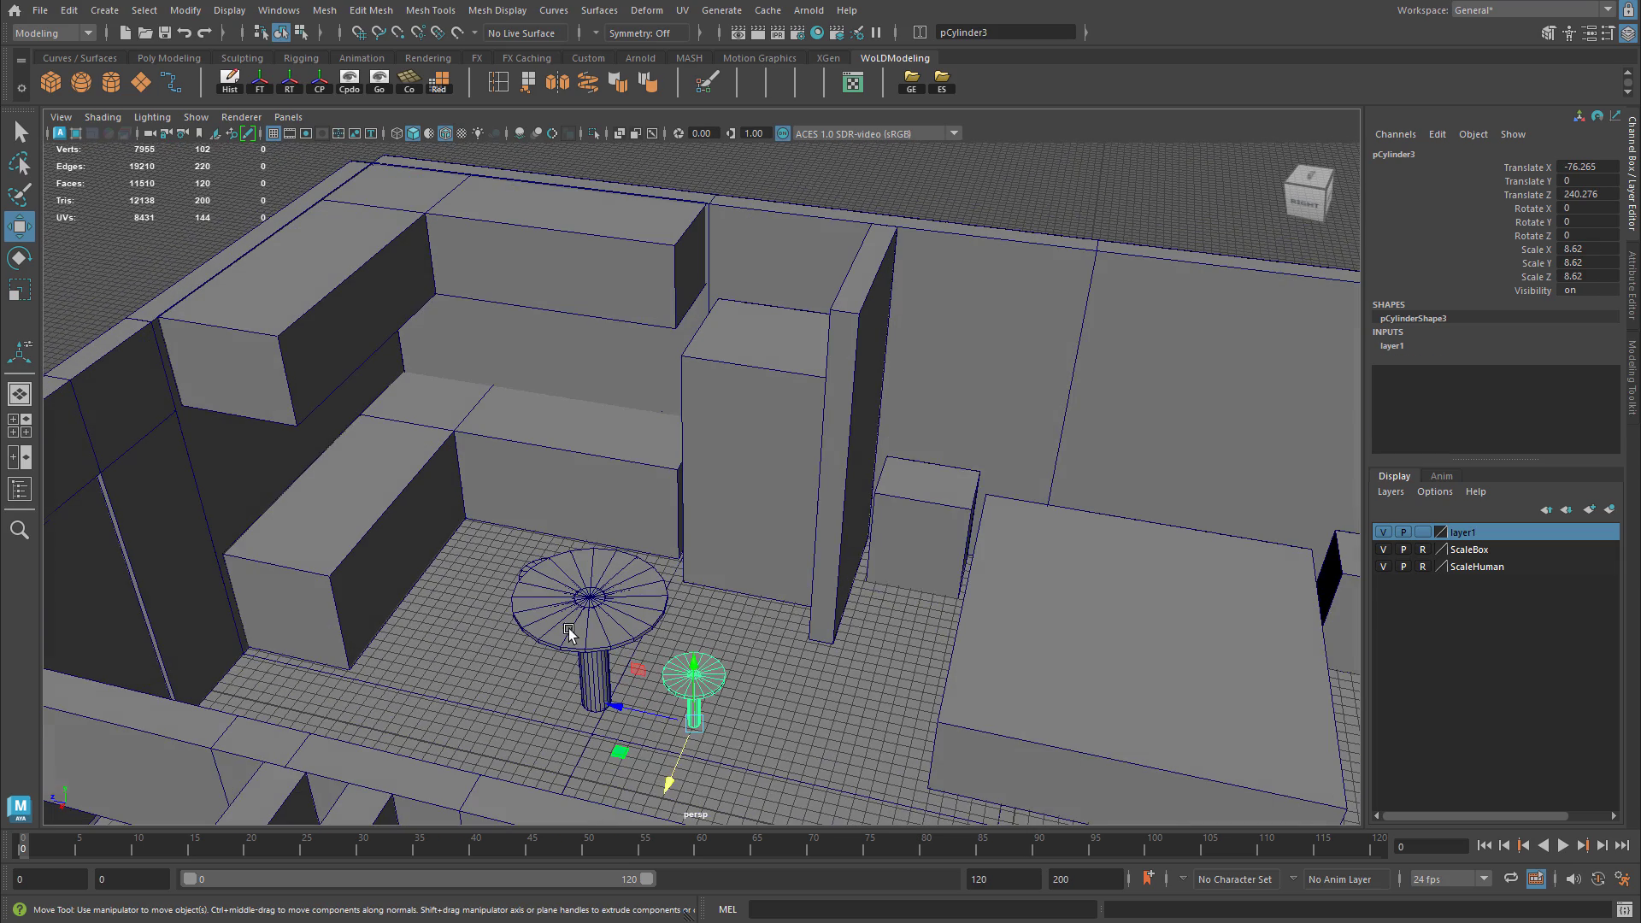
Inspect the bed block, the flat wall screen and the long low cabinet beneath it.
{"action": "left_click", "coordinate": [924, 532]}
{"action": "middle_click_drag", "start_coordinate": [1122, 523], "coordinate": [922, 487], "text": "alt"}
{"action": "left_click", "coordinate": [879, 538]}
{"action": "left_click_drag", "start_coordinate": [756, 547], "coordinate": [966, 522], "text": "alt"}
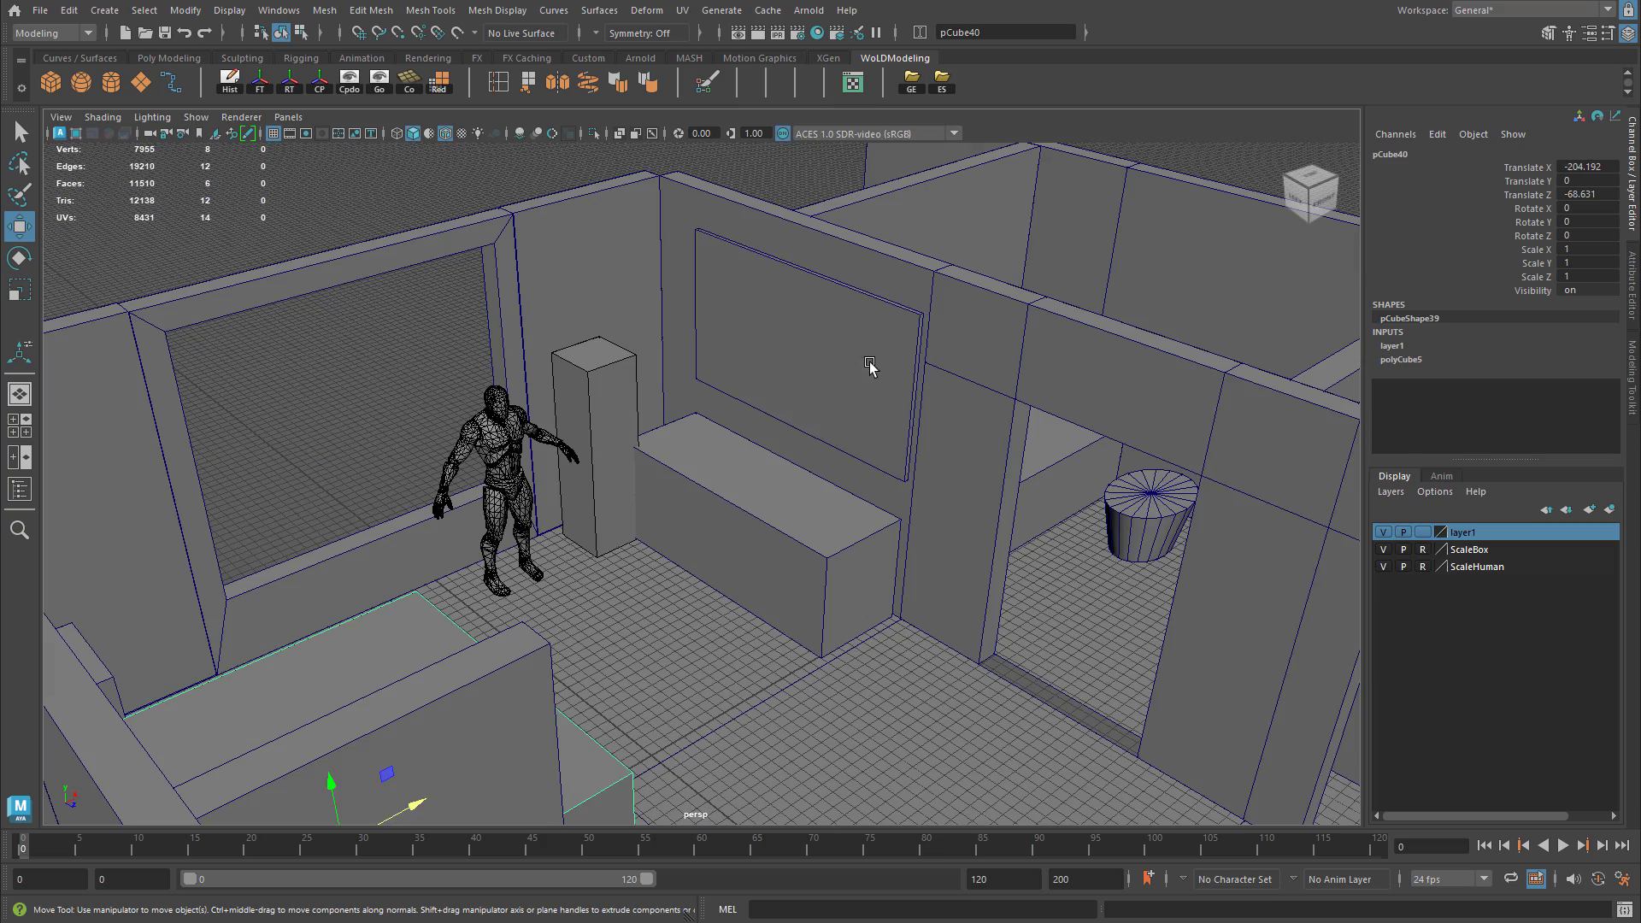
{"action": "left_click", "coordinate": [869, 365]}
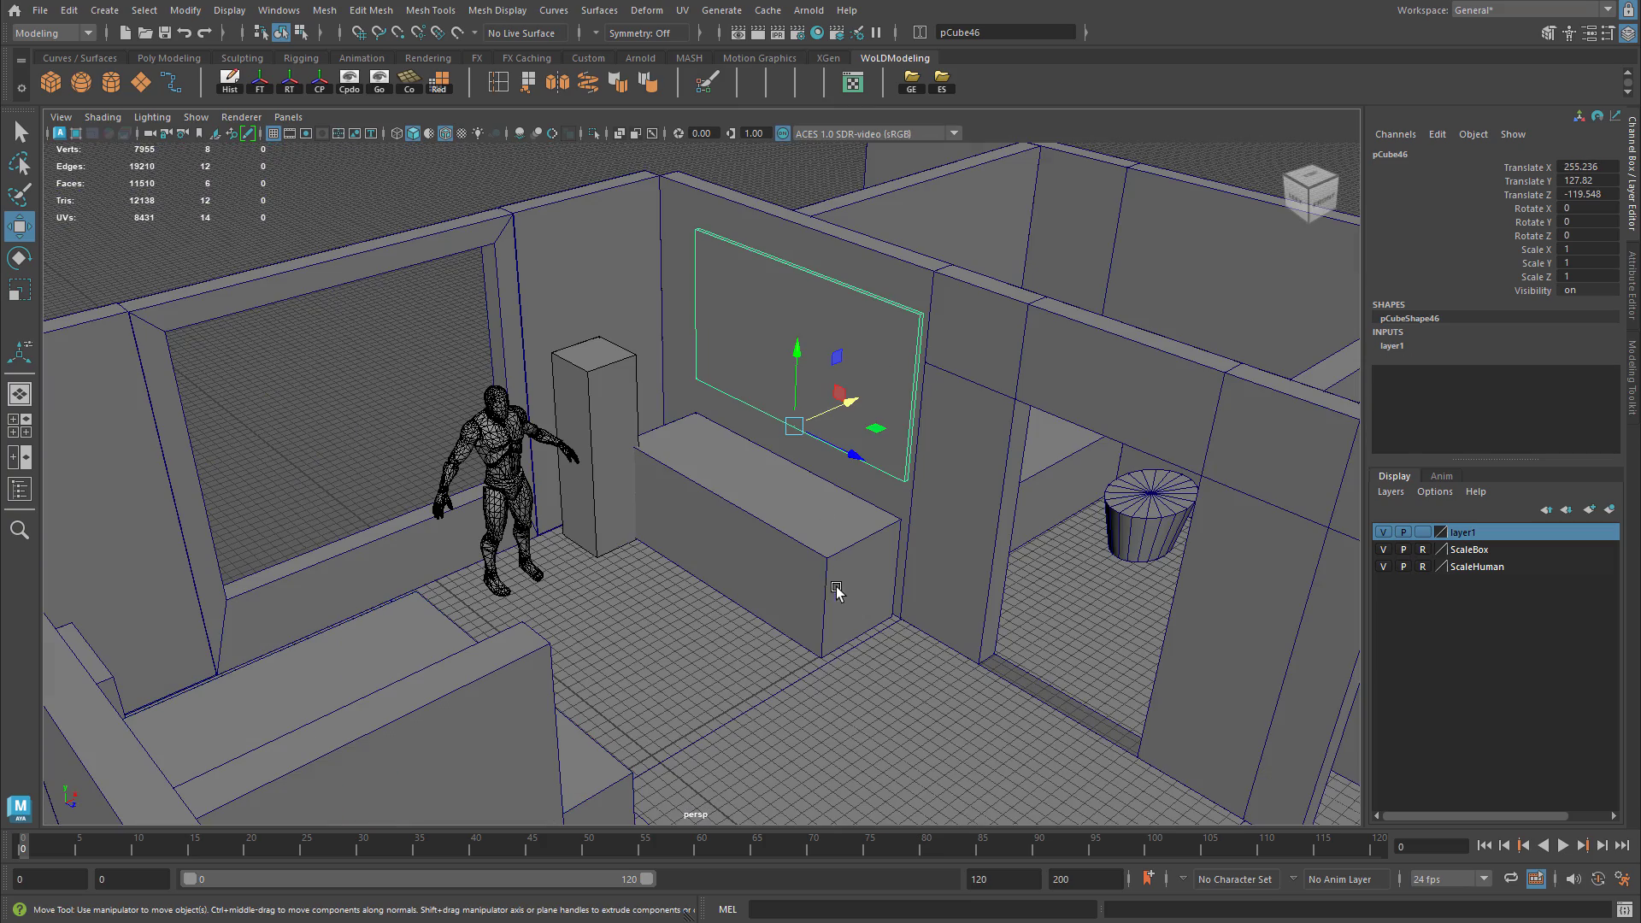
{"action": "left_click", "coordinate": [819, 544]}
{"action": "left_click_drag", "start_coordinate": [819, 543], "coordinate": [1004, 533], "text": "alt"}
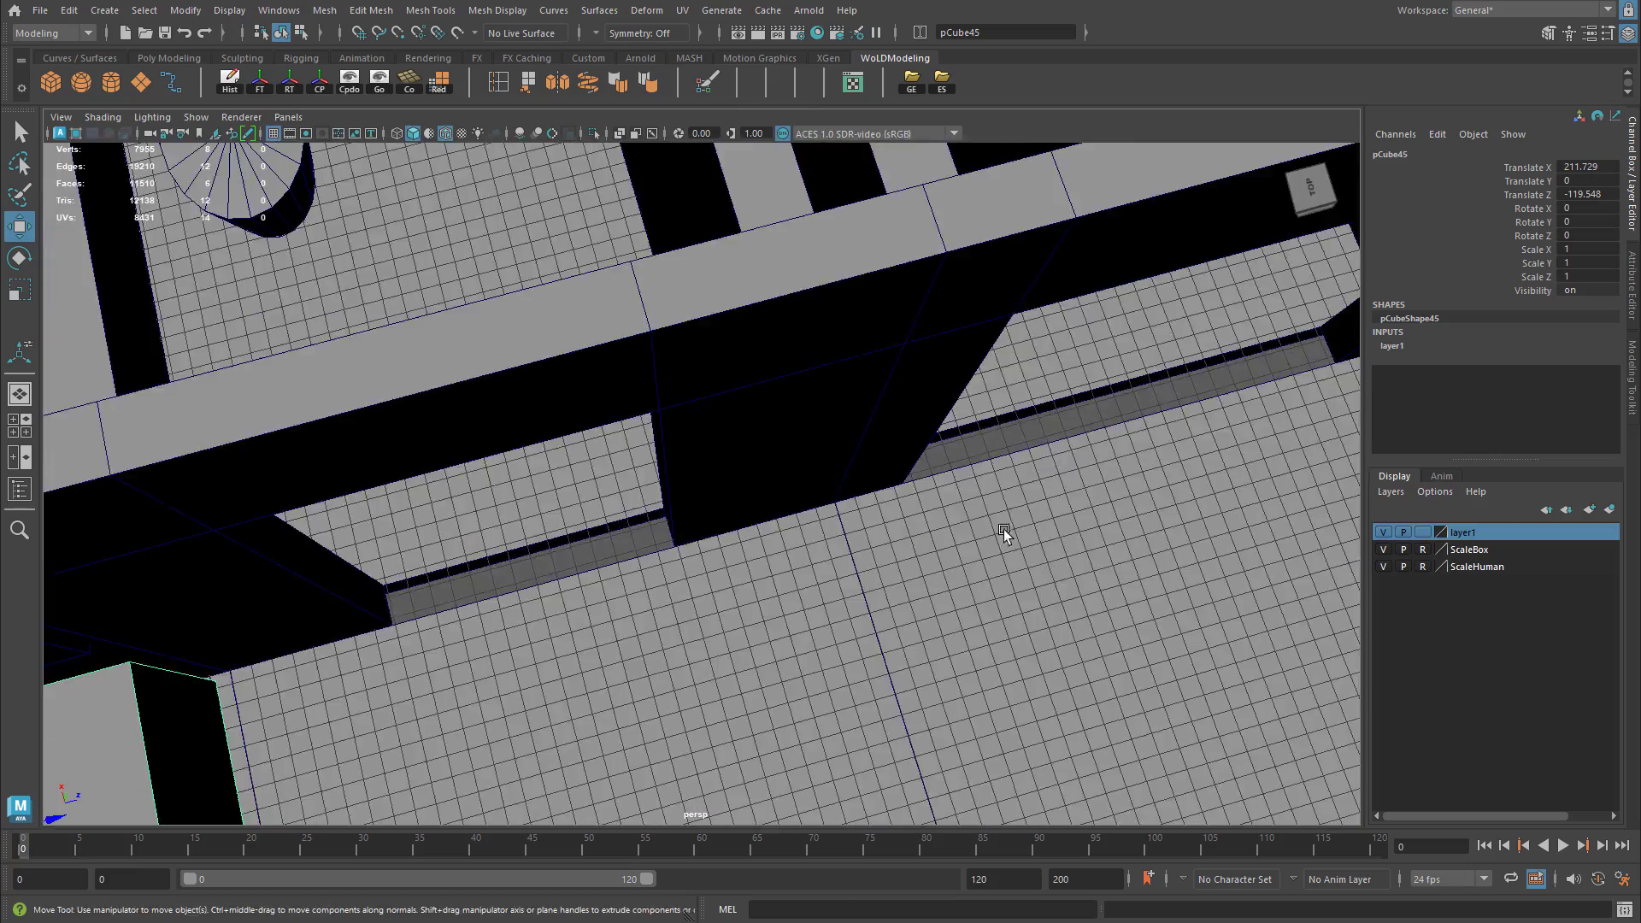
Examine the side room doorways and the entrance door panel, viewing the whole room layout from several sides.
{"action": "middle_click_drag", "start_coordinate": [1005, 533], "coordinate": [1062, 560], "text": "alt"}
{"action": "left_click_drag", "start_coordinate": [1063, 560], "coordinate": [1008, 469], "text": "alt"}
{"action": "left_click", "coordinate": [496, 388]}
{"action": "left_click", "coordinate": [884, 382]}
{"action": "left_click", "coordinate": [670, 438]}
{"action": "scroll", "coordinate": [906, 485], "scroll_direction": "down", "scroll_amount": 5}
{"action": "left_click", "coordinate": [986, 422]}
{"action": "right_click_drag", "start_coordinate": [985, 424], "coordinate": [1062, 475], "text": "alt"}
{"action": "middle_click_drag", "start_coordinate": [1062, 475], "coordinate": [924, 498], "text": "alt"}
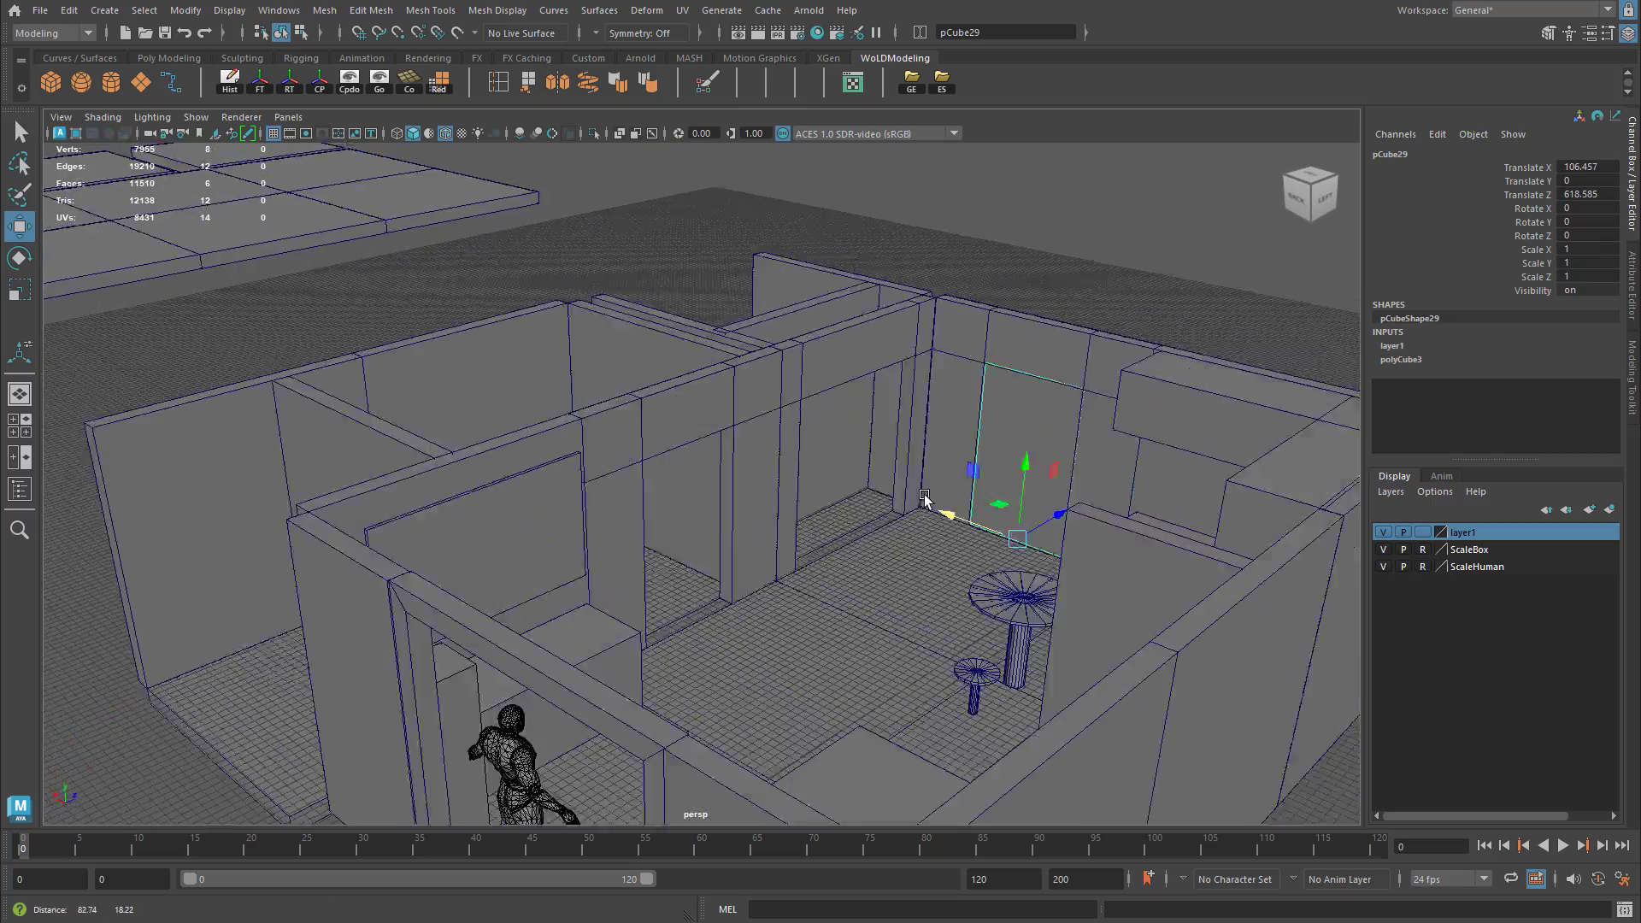
{"action": "left_click_drag", "start_coordinate": [924, 498], "coordinate": [542, 454], "text": "alt"}
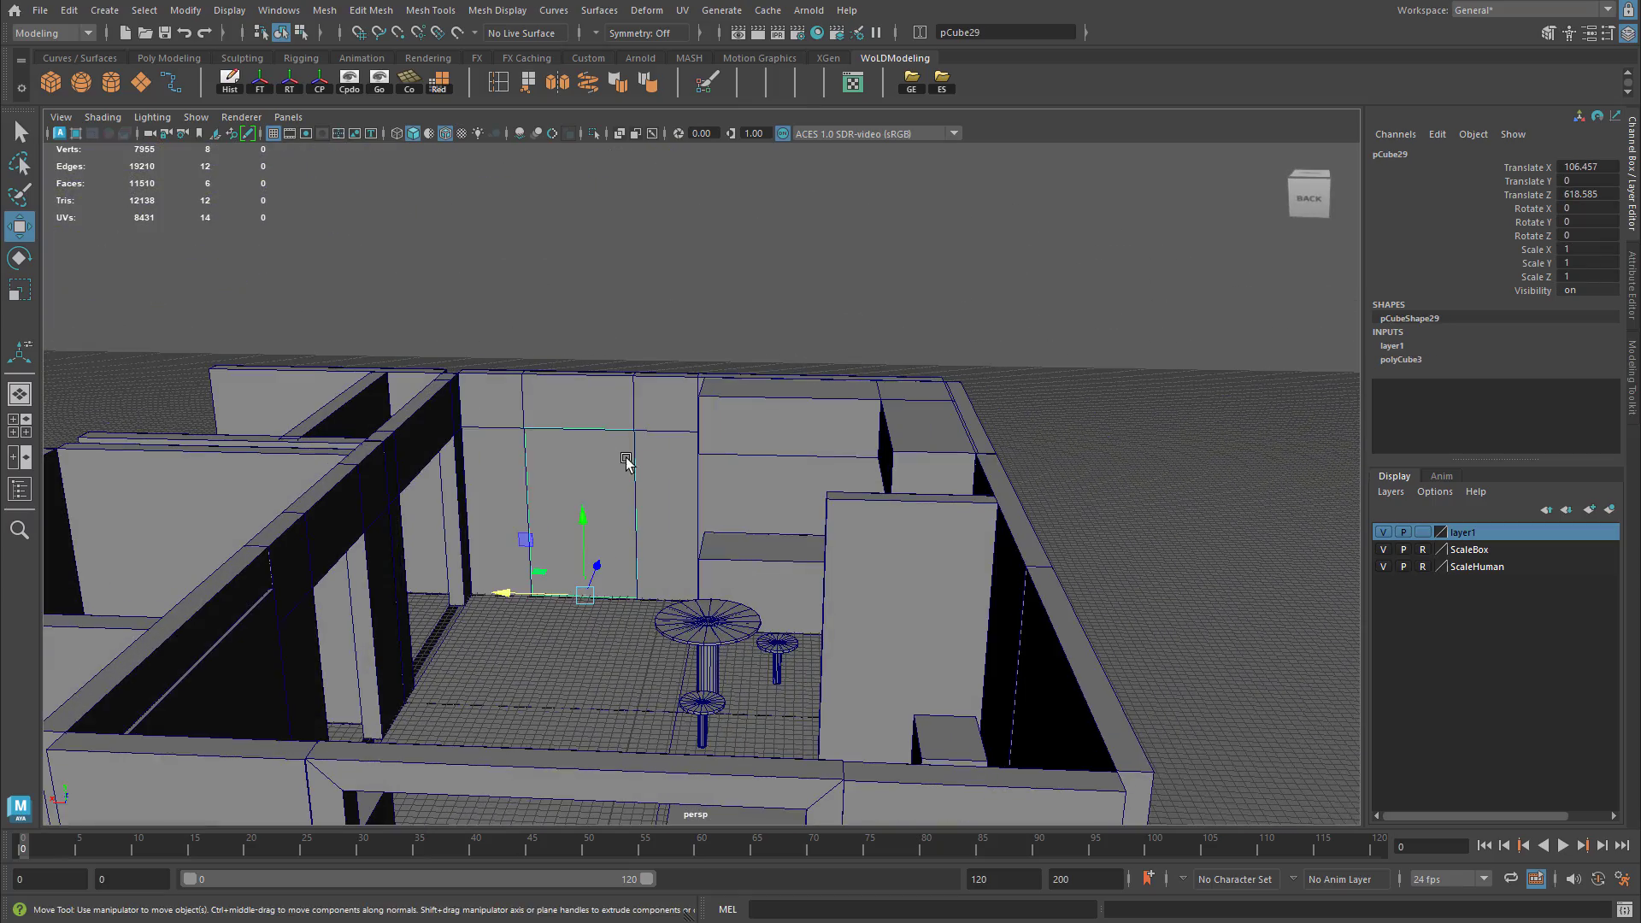
{"action": "left_click_drag", "start_coordinate": [897, 466], "coordinate": [542, 421], "text": "alt"}
{"action": "right_click_drag", "start_coordinate": [542, 421], "coordinate": [462, 432], "text": "alt"}
{"action": "left_click_drag", "start_coordinate": [1180, 449], "coordinate": [1066, 466], "text": "alt"}
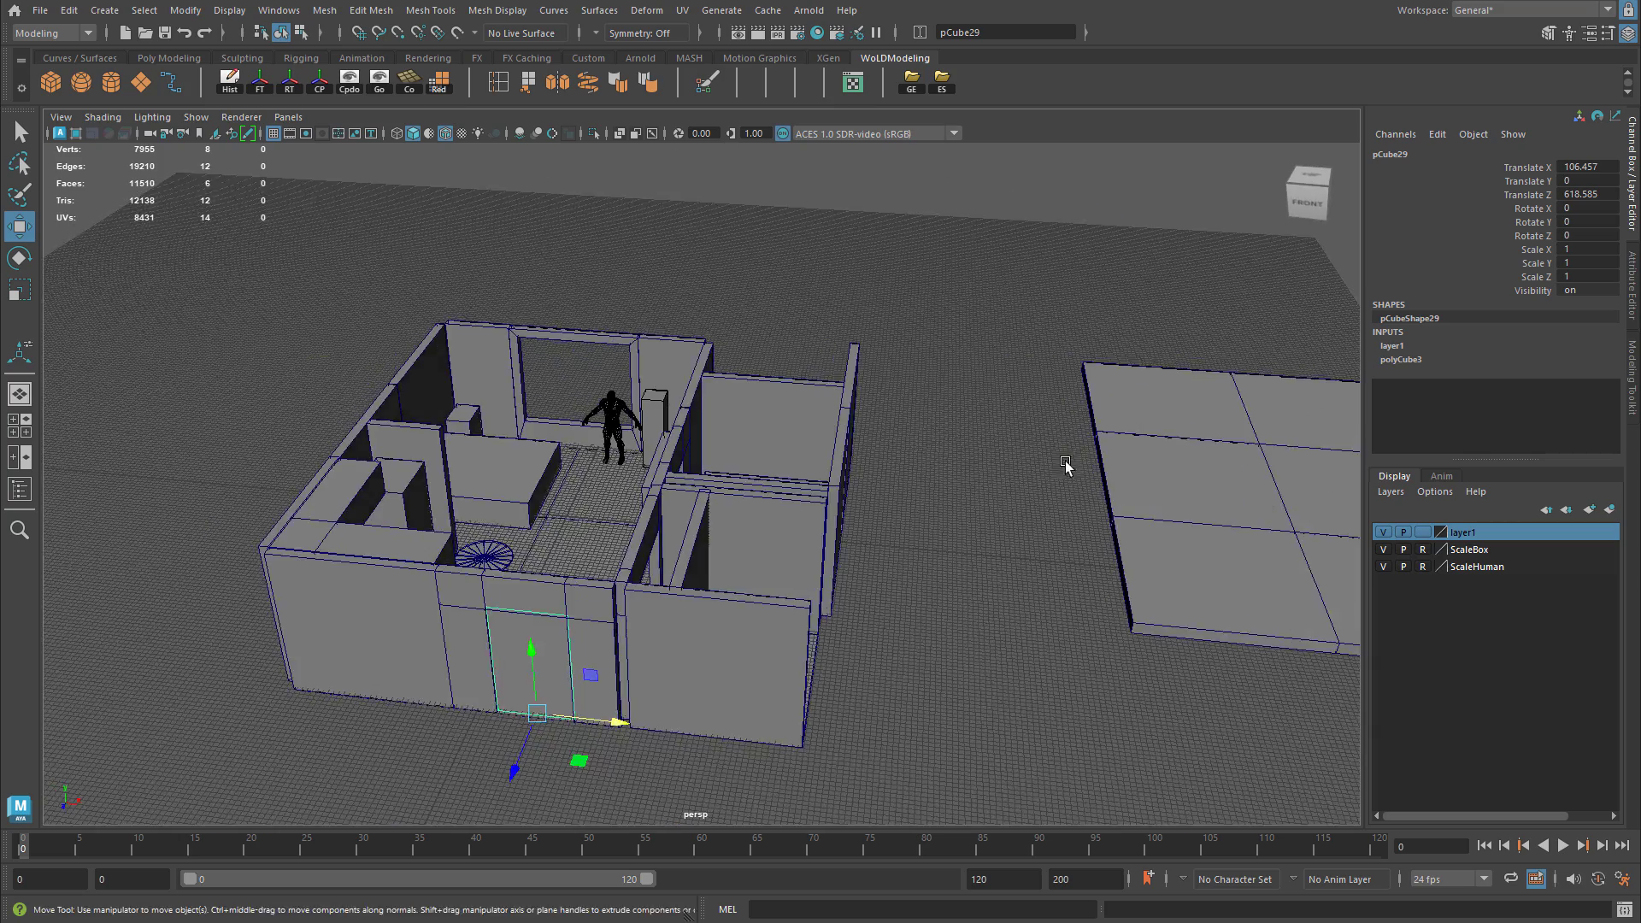
Move all the ceiling panels back onto the room by setting their Translate X to 0.
{"action": "right_click_drag", "start_coordinate": [1066, 465], "coordinate": [813, 451], "text": "alt"}
{"action": "left_click_drag", "start_coordinate": [910, 309], "coordinate": [930, 549]}
{"action": "right_click_drag", "start_coordinate": [930, 549], "coordinate": [1139, 474], "text": "alt"}
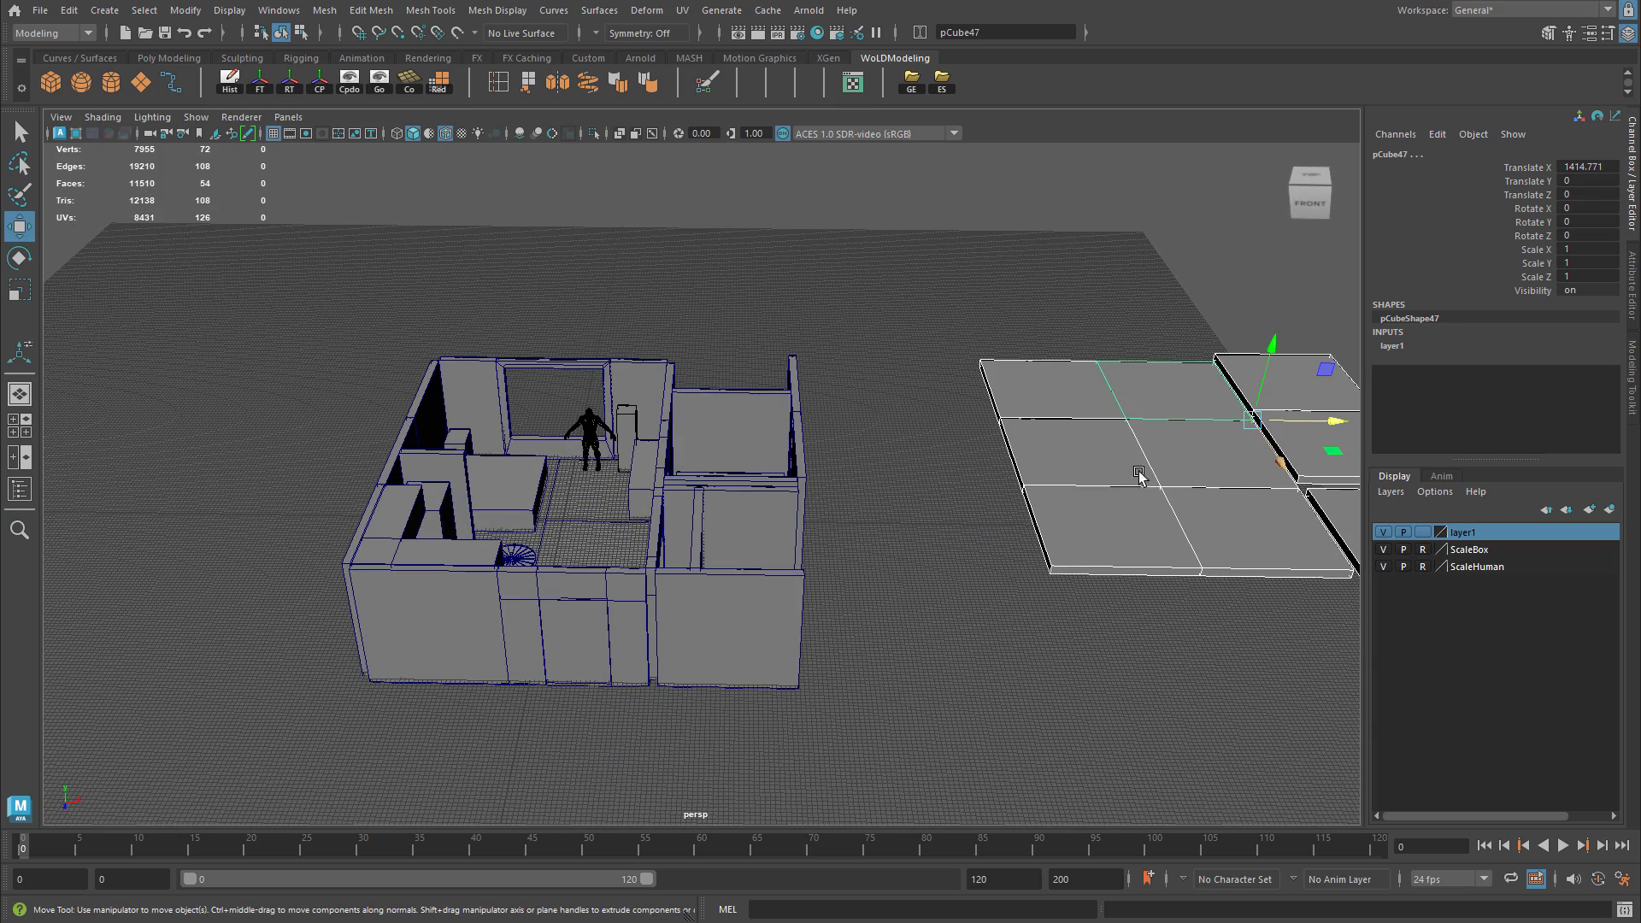
{"action": "double_click", "coordinate": [1581, 167]}
{"action": "type", "text": "0"}
{"action": "key", "text": "Return"}
{"action": "right_click_drag", "start_coordinate": [733, 504], "coordinate": [948, 491], "text": "alt"}
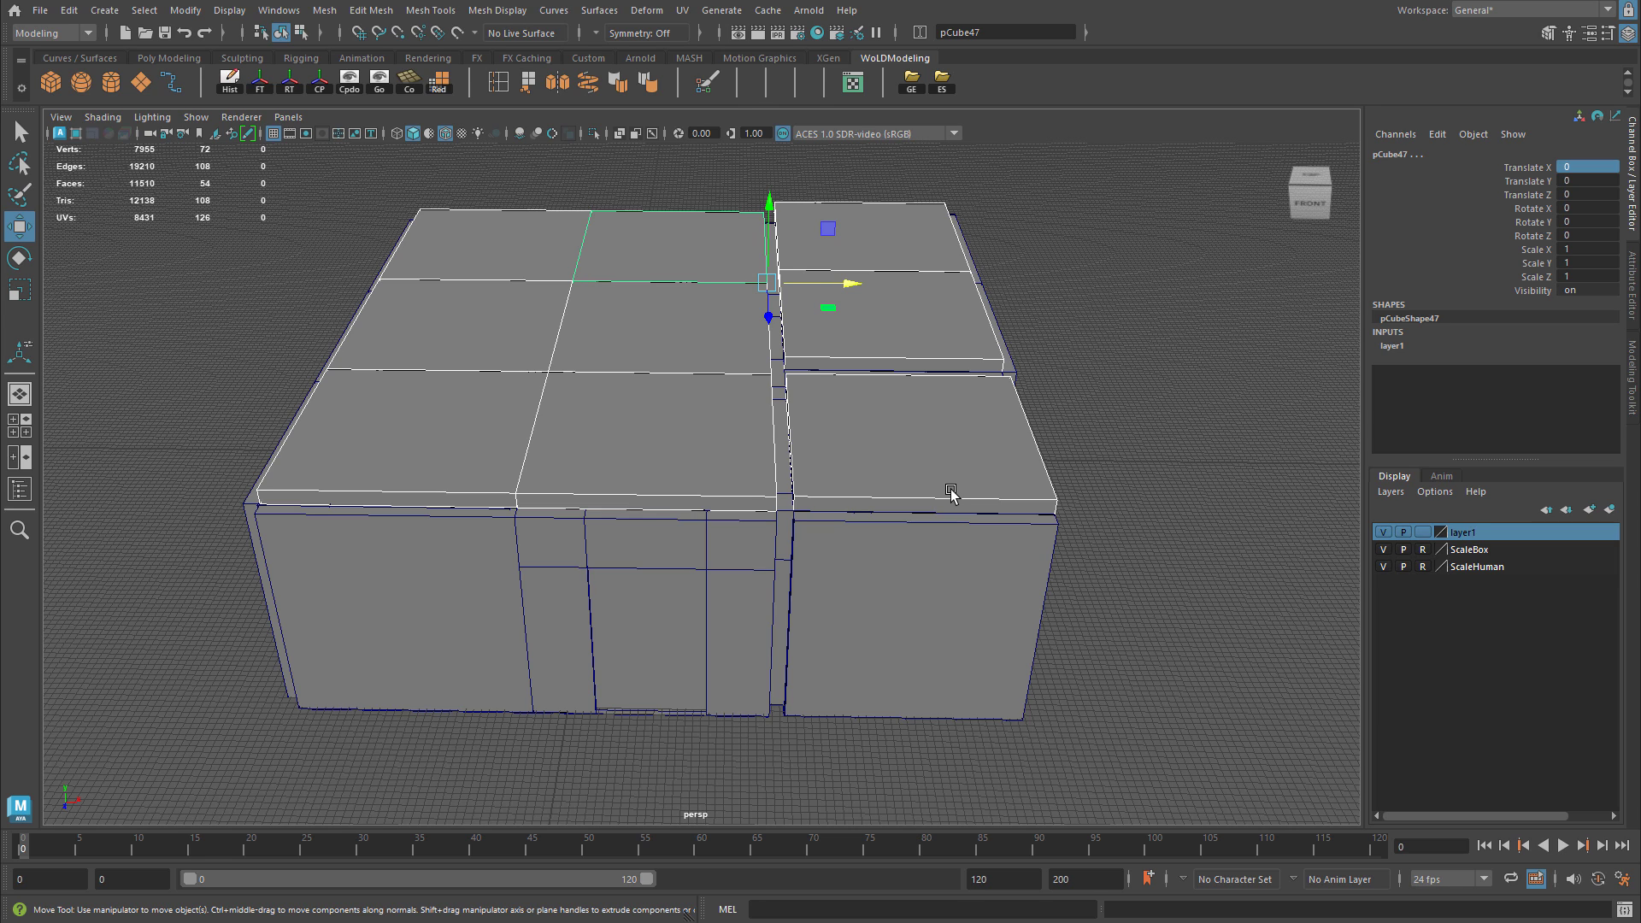
Export the entire room with its furniture and ceiling as FuturisticRoom_SizeTest.fbx, replacing the existing file.
{"action": "scroll", "coordinate": [896, 491], "scroll_direction": "down", "scroll_amount": 2}
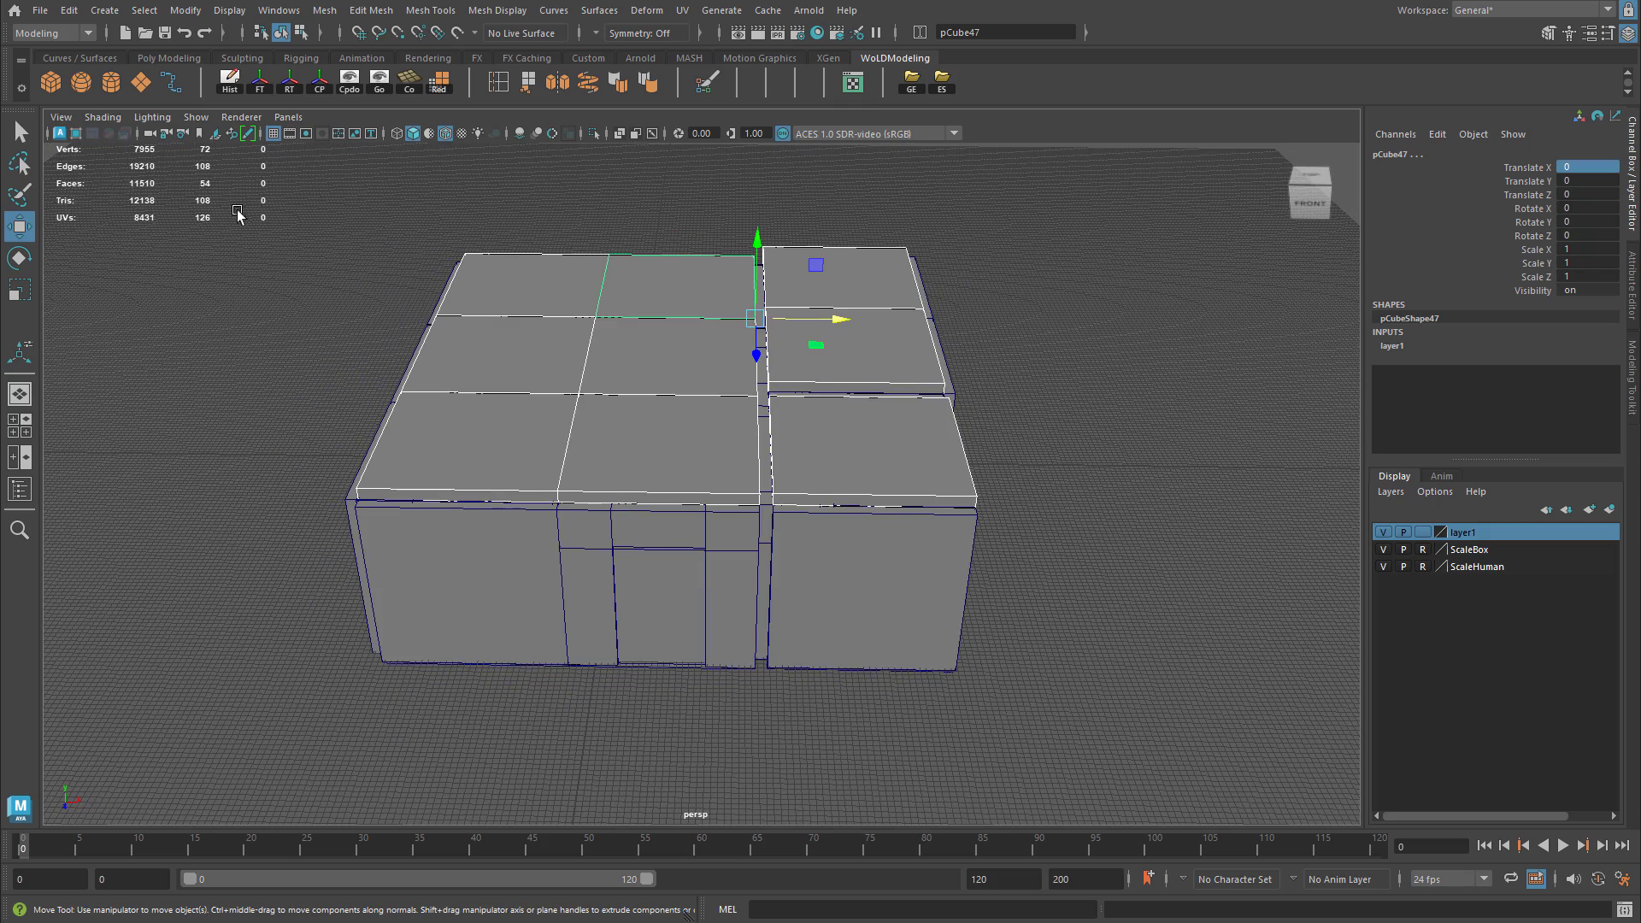
{"action": "left_click_drag", "start_coordinate": [208, 195], "coordinate": [1191, 723]}
{"action": "scroll", "coordinate": [835, 630], "scroll_direction": "up", "scroll_amount": 4}
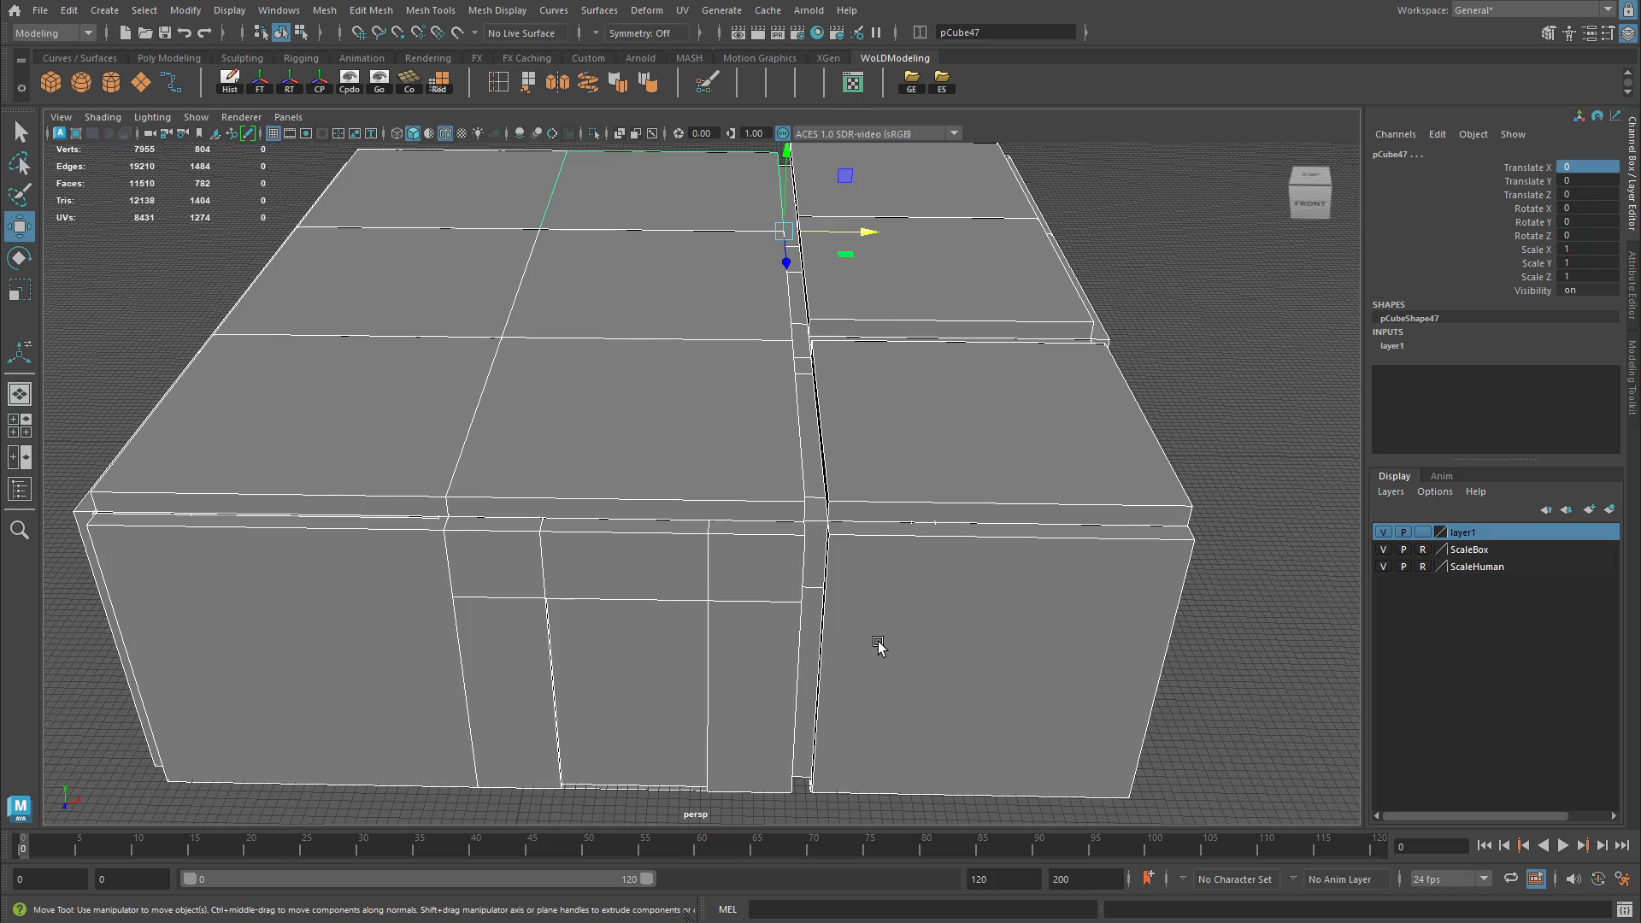
{"action": "left_click", "coordinate": [39, 11]}
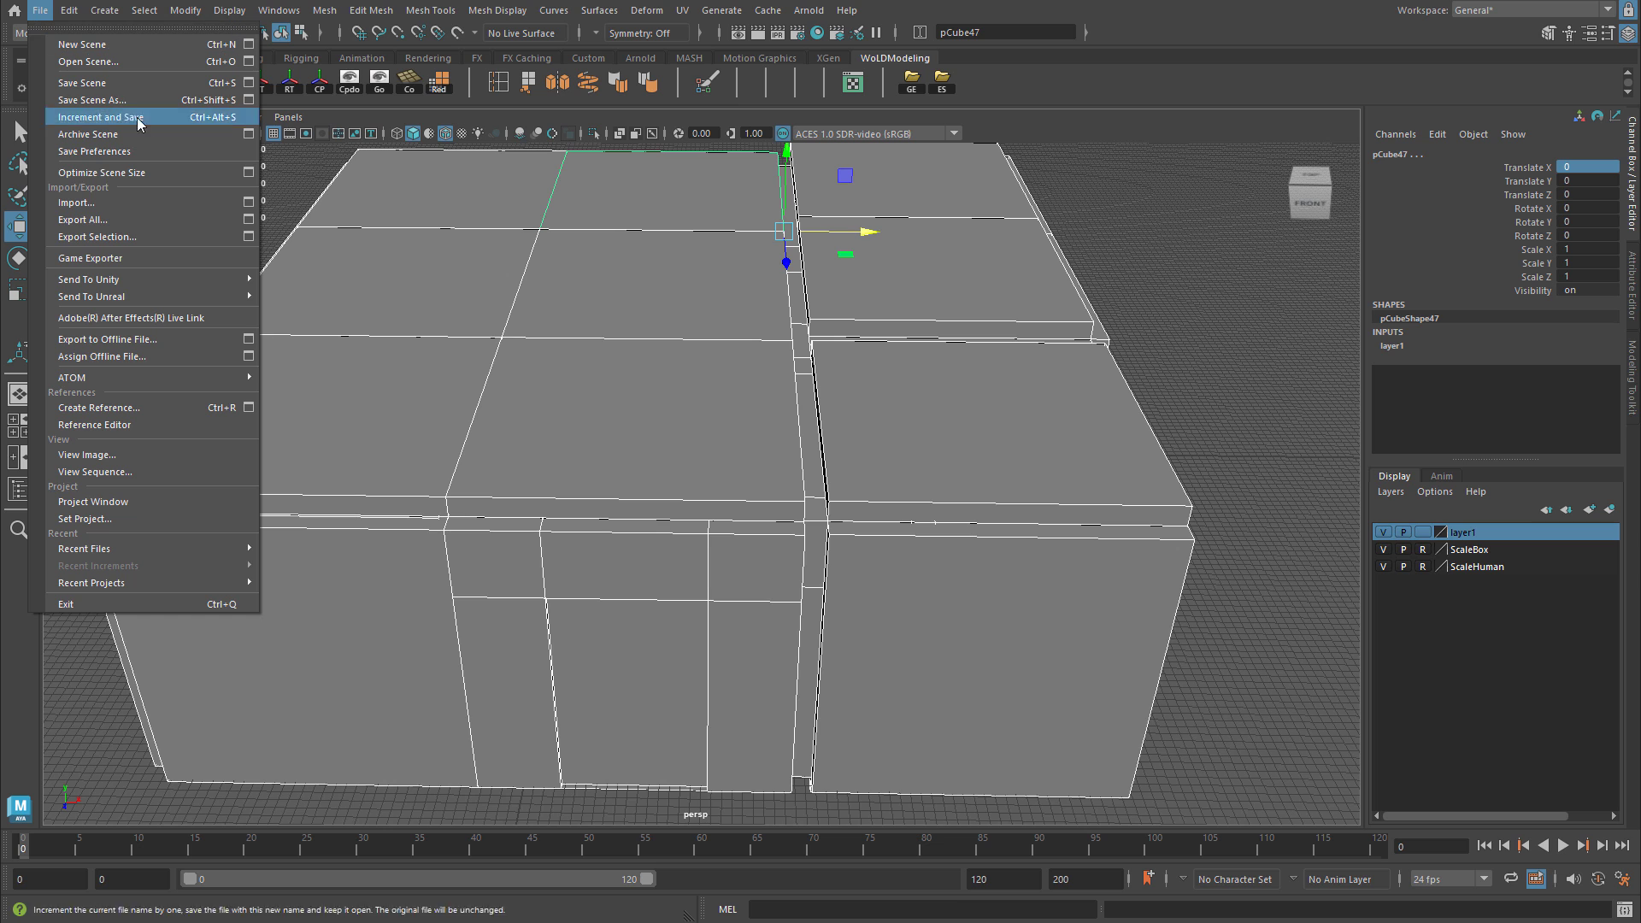
{"action": "left_click", "coordinate": [131, 232]}
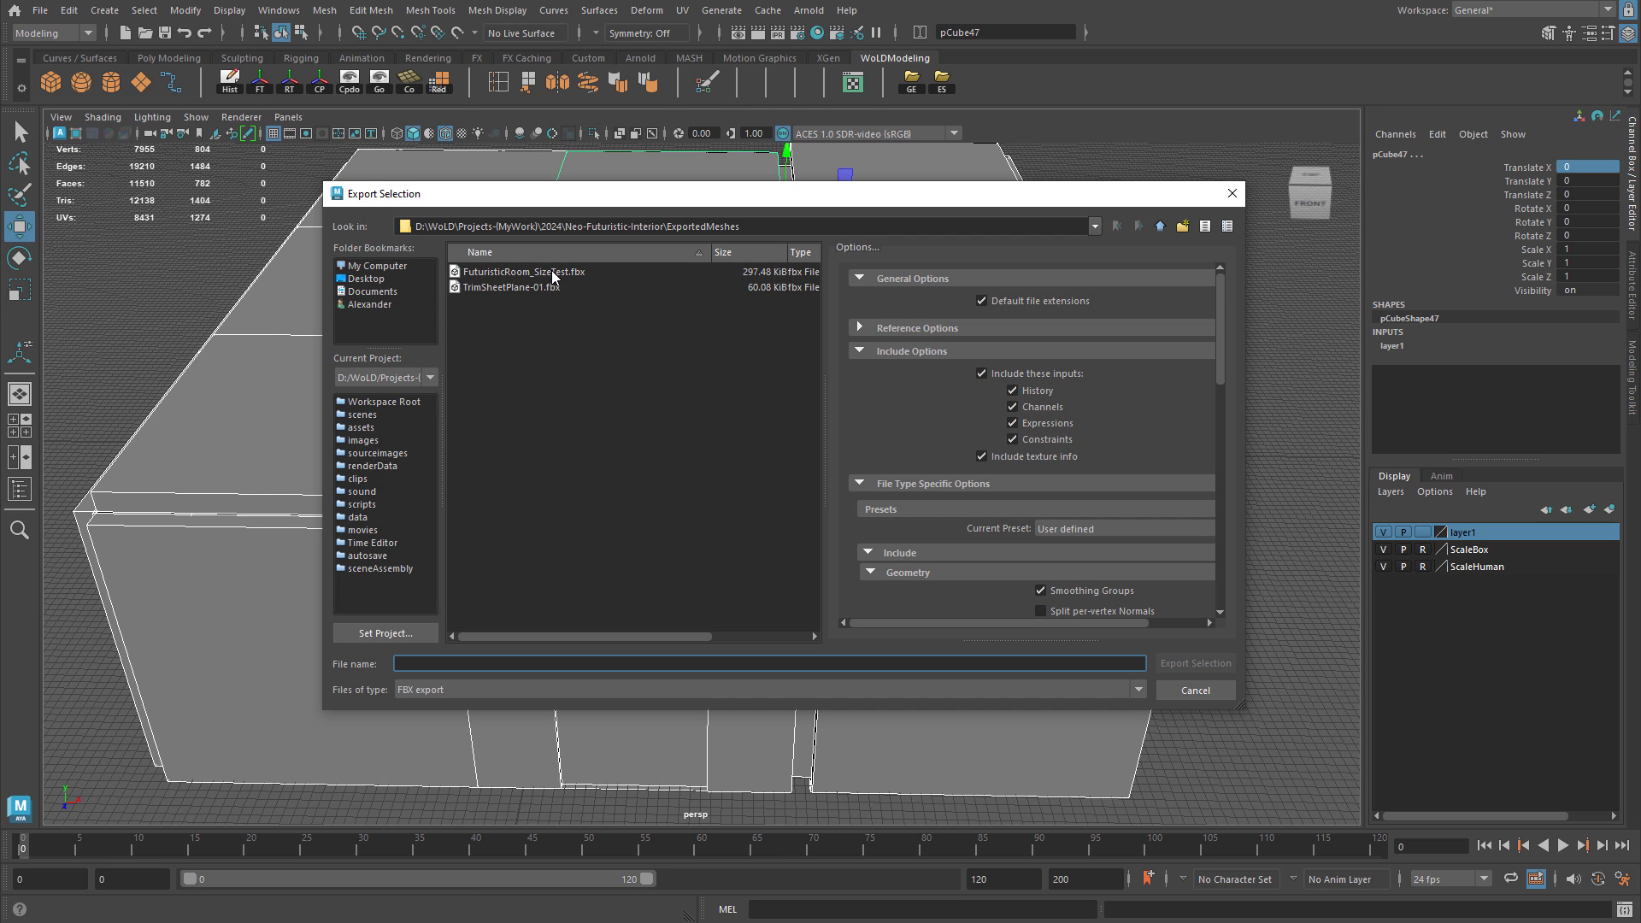
{"action": "double_click", "coordinate": [549, 272]}
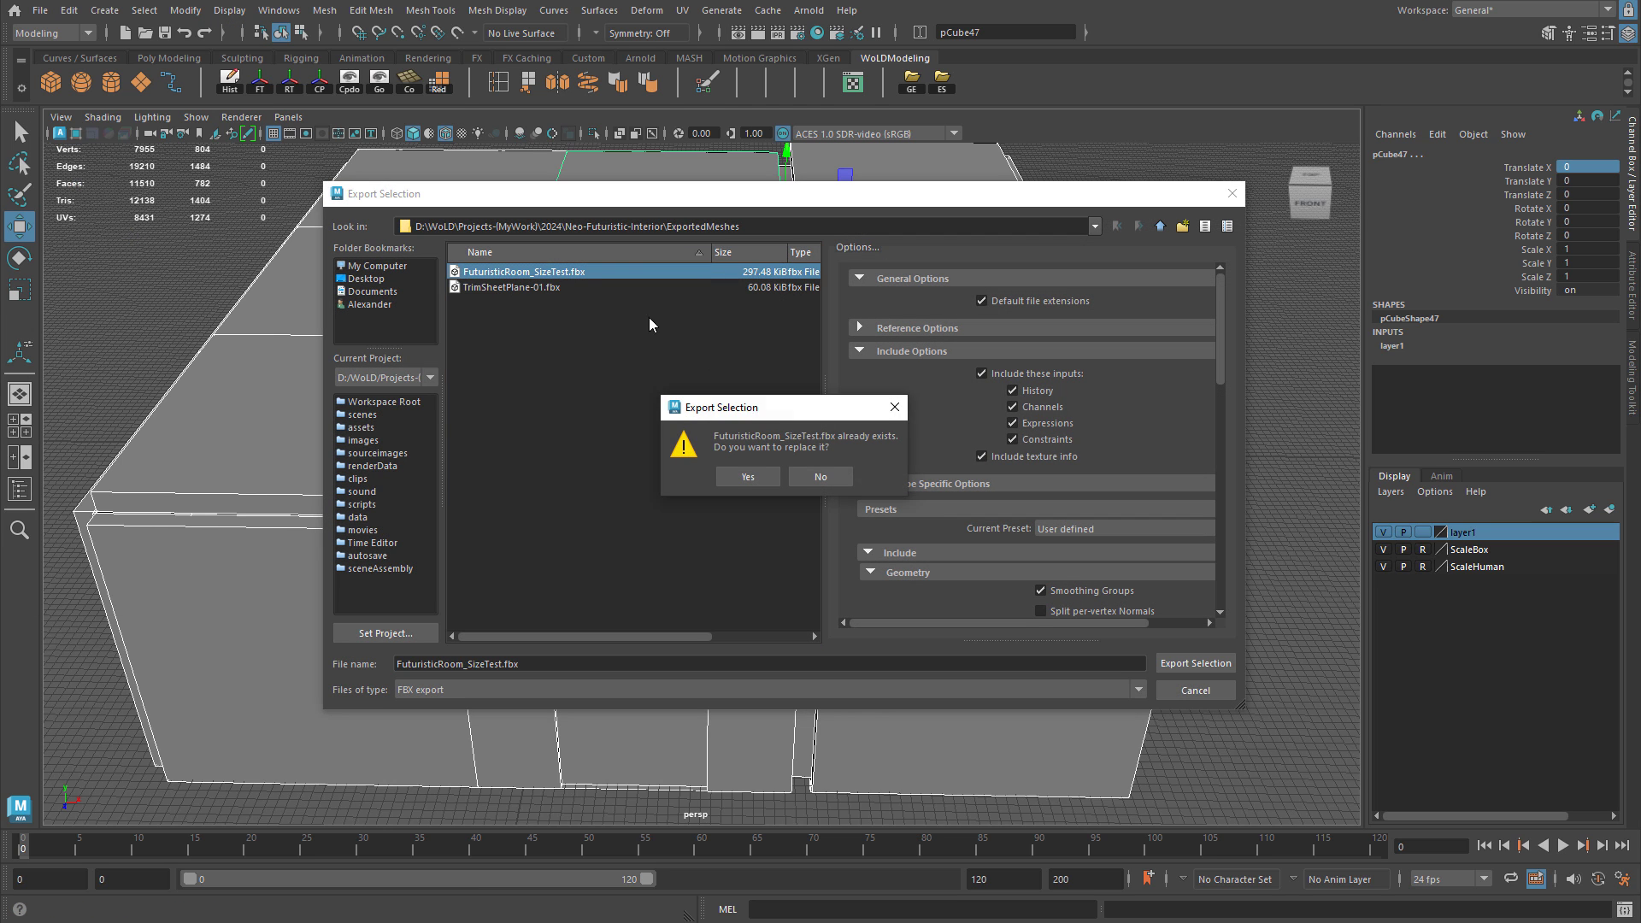
{"action": "left_click", "coordinate": [747, 477]}
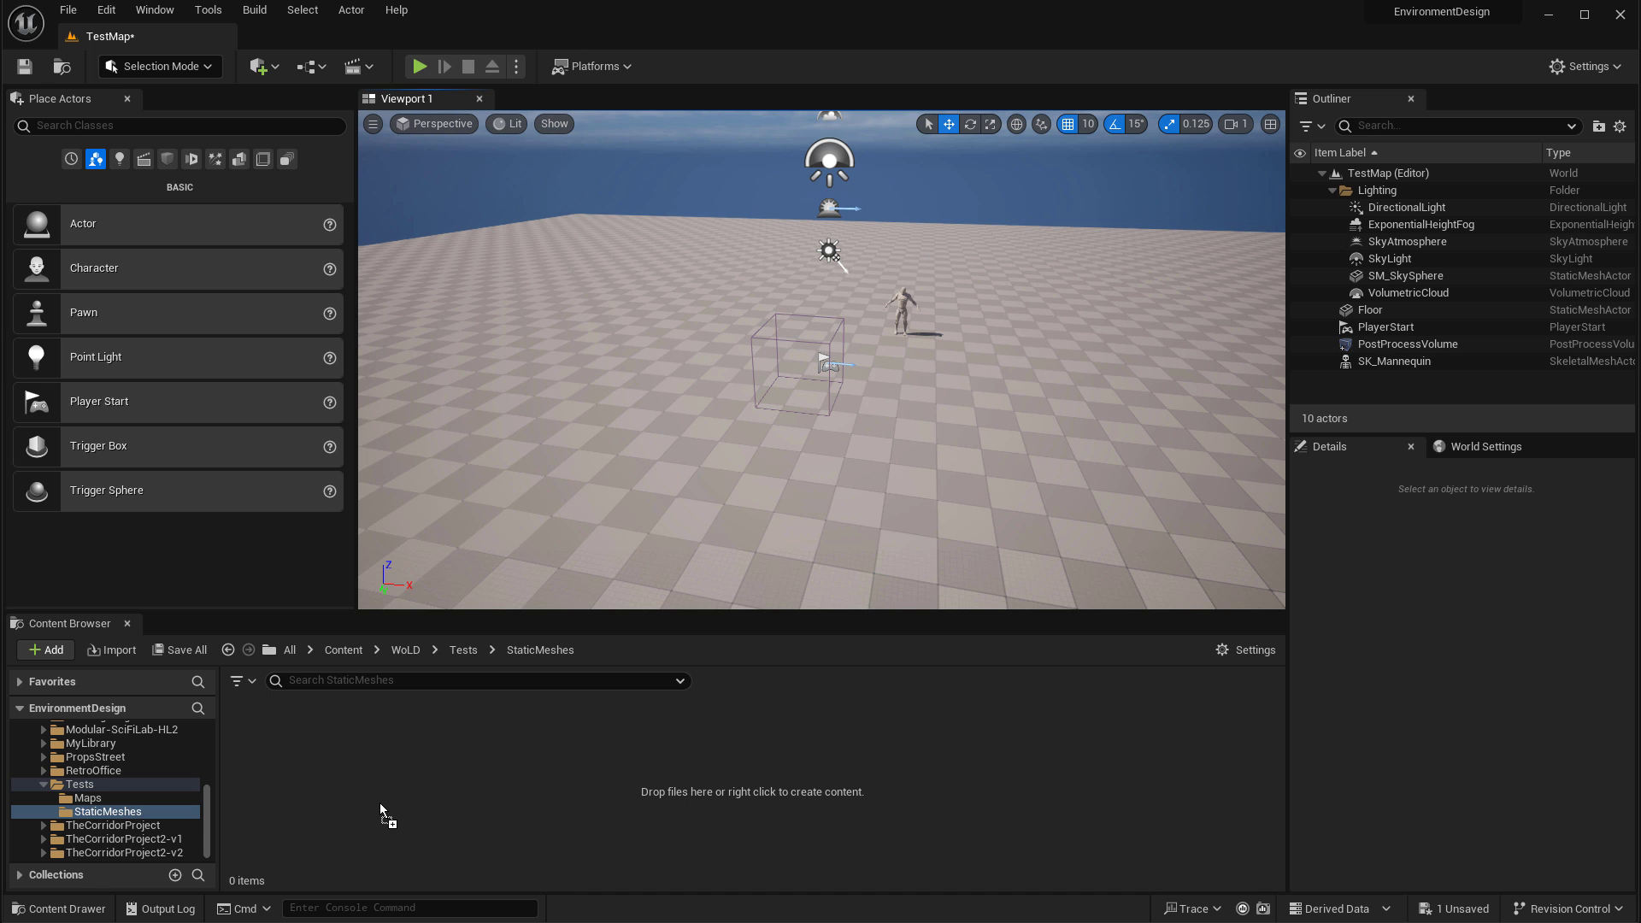
In Unreal Engine, import FuturisticRoom_SizeTest.fbx into the StaticMeshes folder with Combine Meshes enabled.
{"action": "left_click_drag", "start_coordinate": [379, 802], "coordinate": [379, 803]}
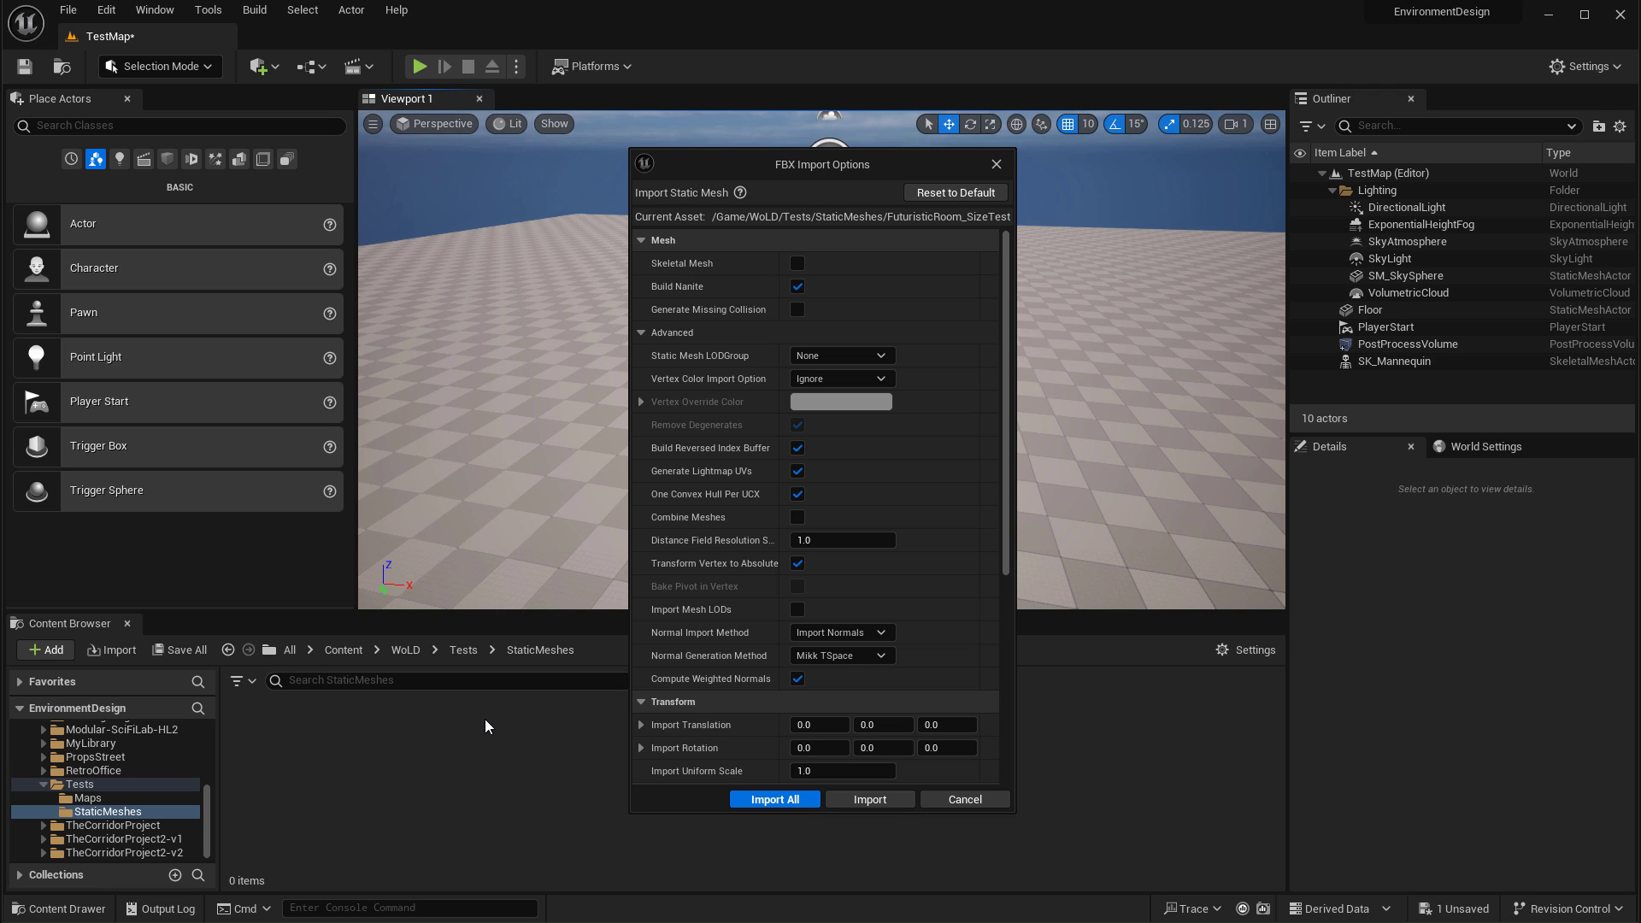
{"action": "left_click", "coordinate": [798, 517]}
{"action": "left_click", "coordinate": [795, 802]}
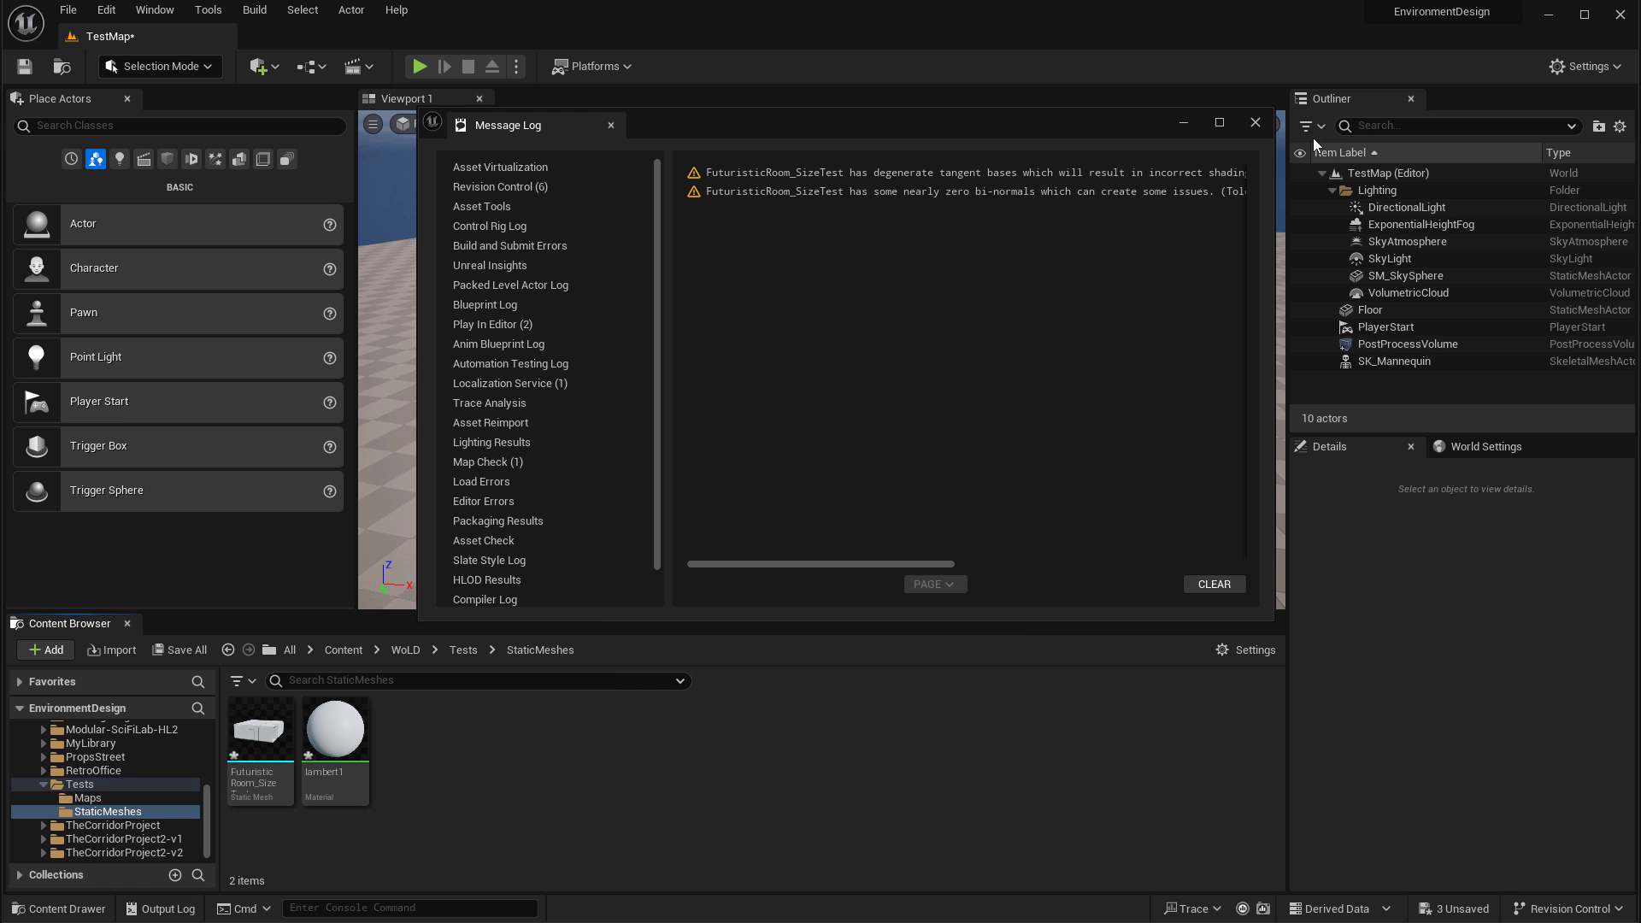
Place the FuturisticRoom_SizeTest mesh on the level floor and add a point light inside near the ceiling.
{"action": "left_click", "coordinate": [1255, 122]}
{"action": "left_click_drag", "start_coordinate": [260, 735], "coordinate": [857, 366]}
{"action": "key", "text": "w"}
{"action": "right_click_drag", "start_coordinate": [857, 366], "coordinate": [865, 410]}
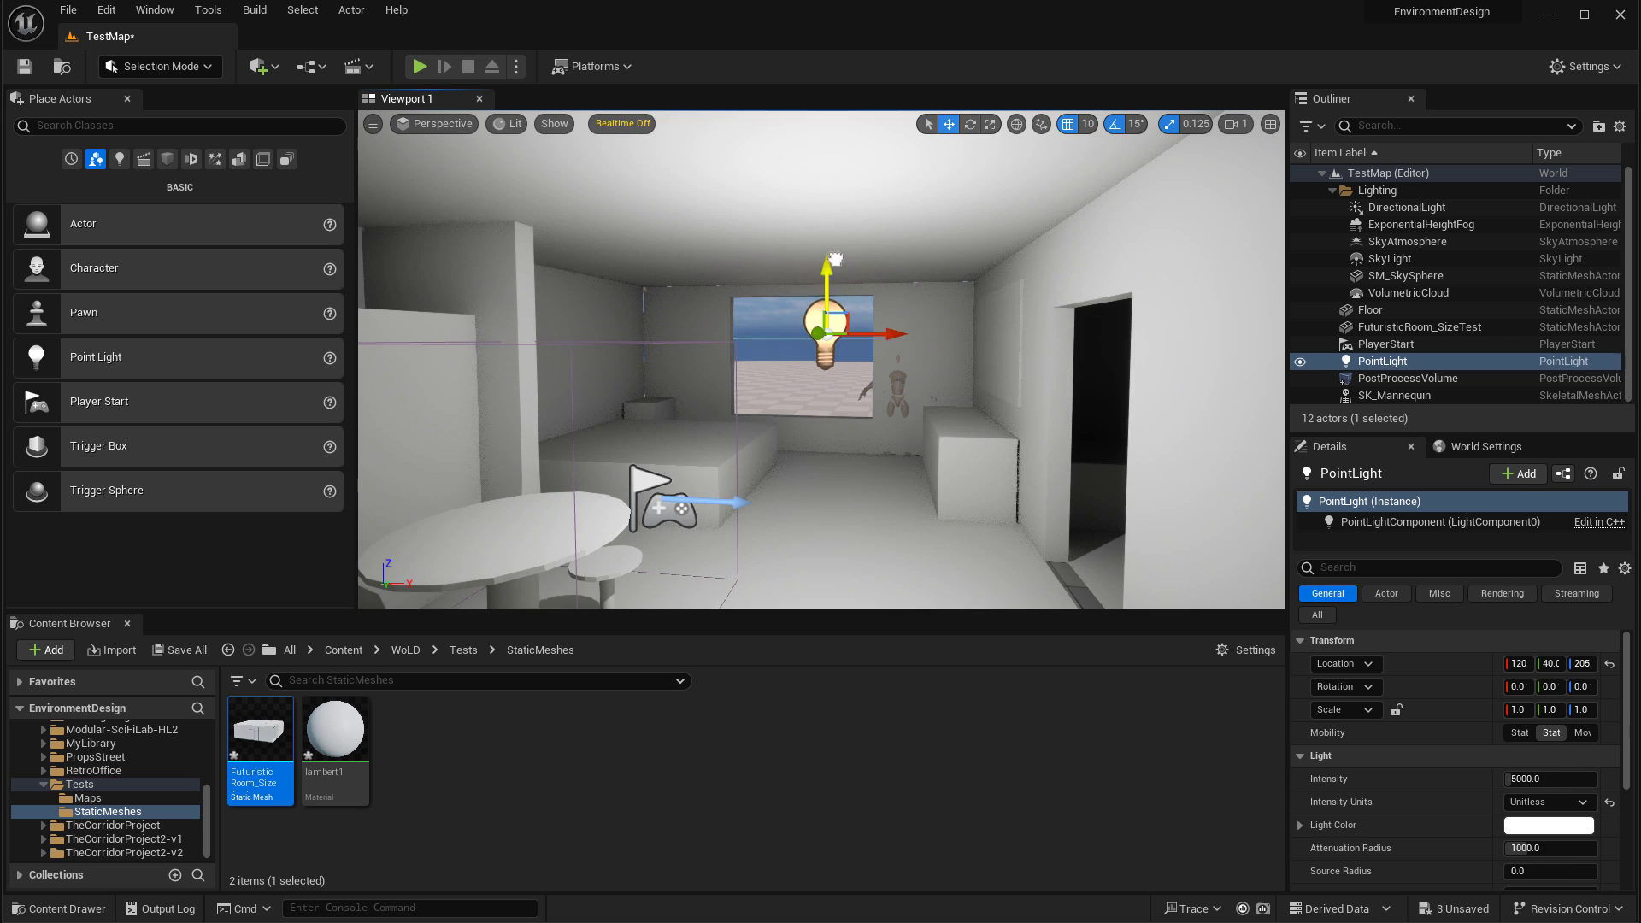
Shift the room mesh along the X axis to an X location of 60.
{"action": "left_click", "coordinate": [855, 462]}
{"action": "left_click", "coordinate": [868, 469]}
{"action": "right_click_drag", "start_coordinate": [868, 469], "coordinate": [869, 469]}
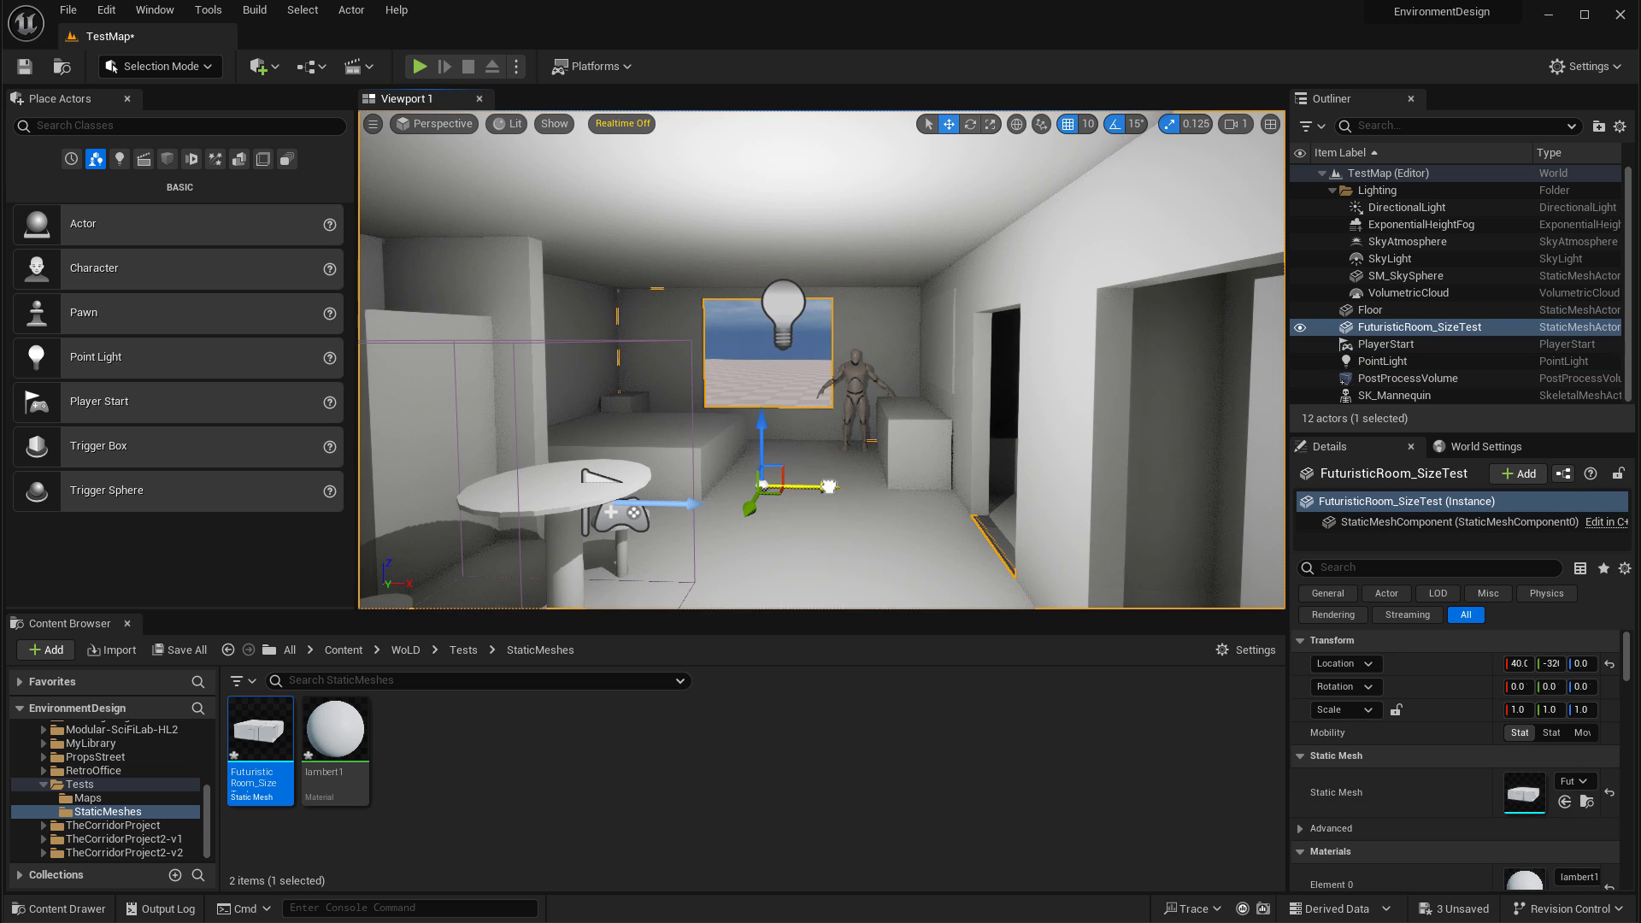
{"action": "left_click_drag", "start_coordinate": [829, 487], "coordinate": [842, 487]}
{"action": "right_click_drag", "start_coordinate": [842, 487], "coordinate": [841, 487]}
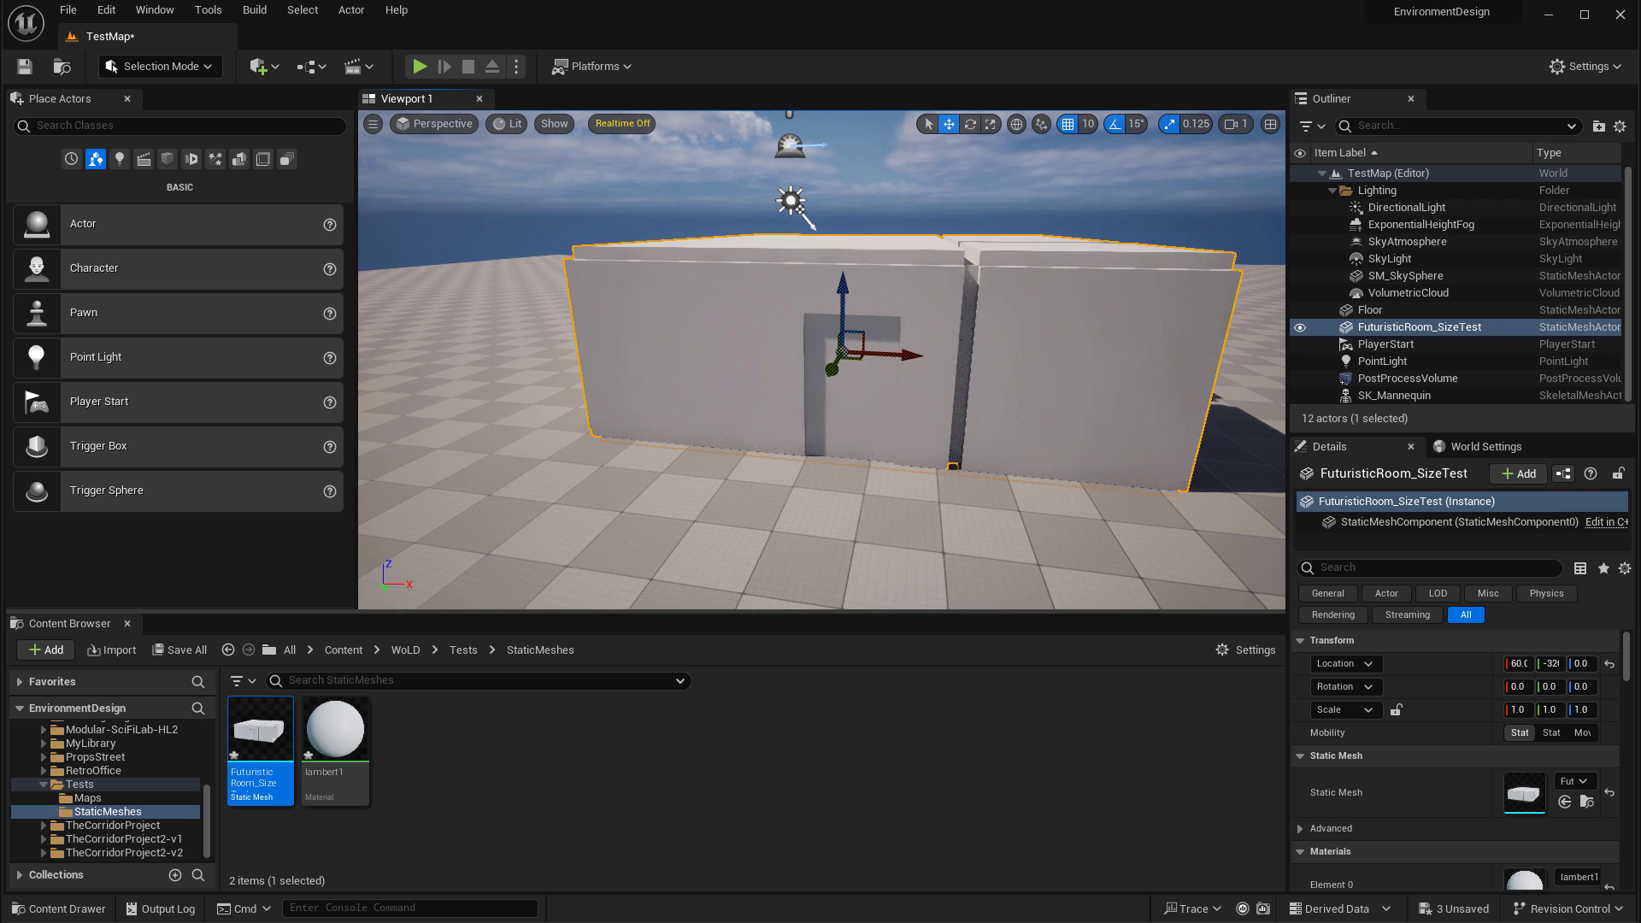
Play from the floor outside the entrance, walk through the kitchen and side rooms to examine the furniture scale, and stop playing.
{"action": "right_click", "coordinate": [799, 547]}
{"action": "left_click", "coordinate": [846, 532]}
{"action": "key", "text": "w"}
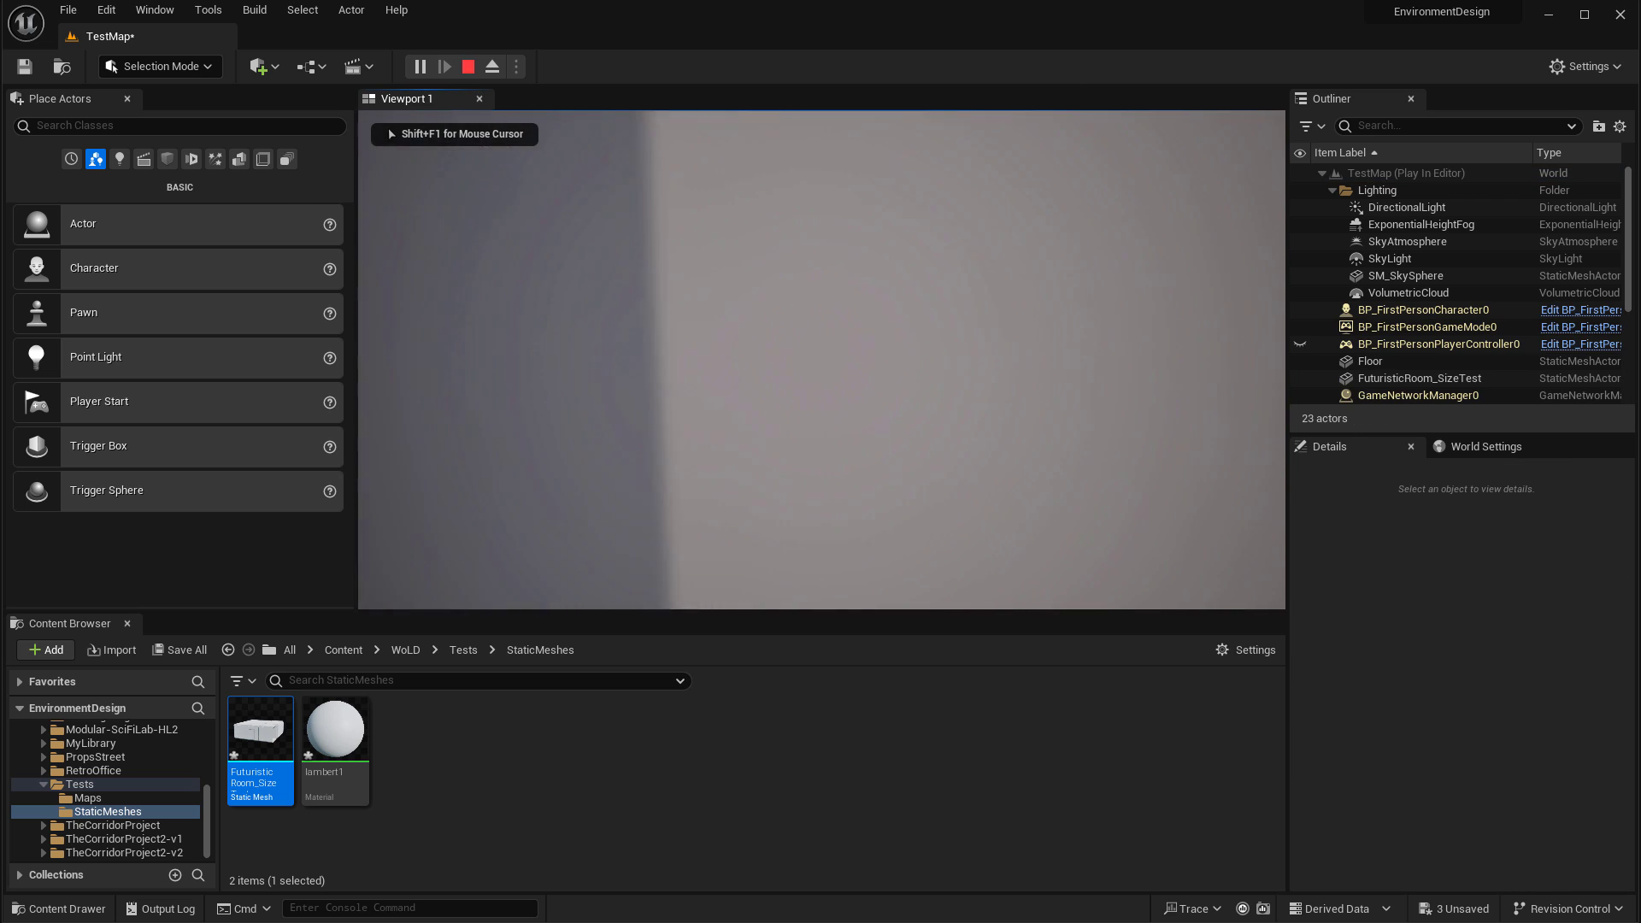
{"action": "key", "text": "w"}
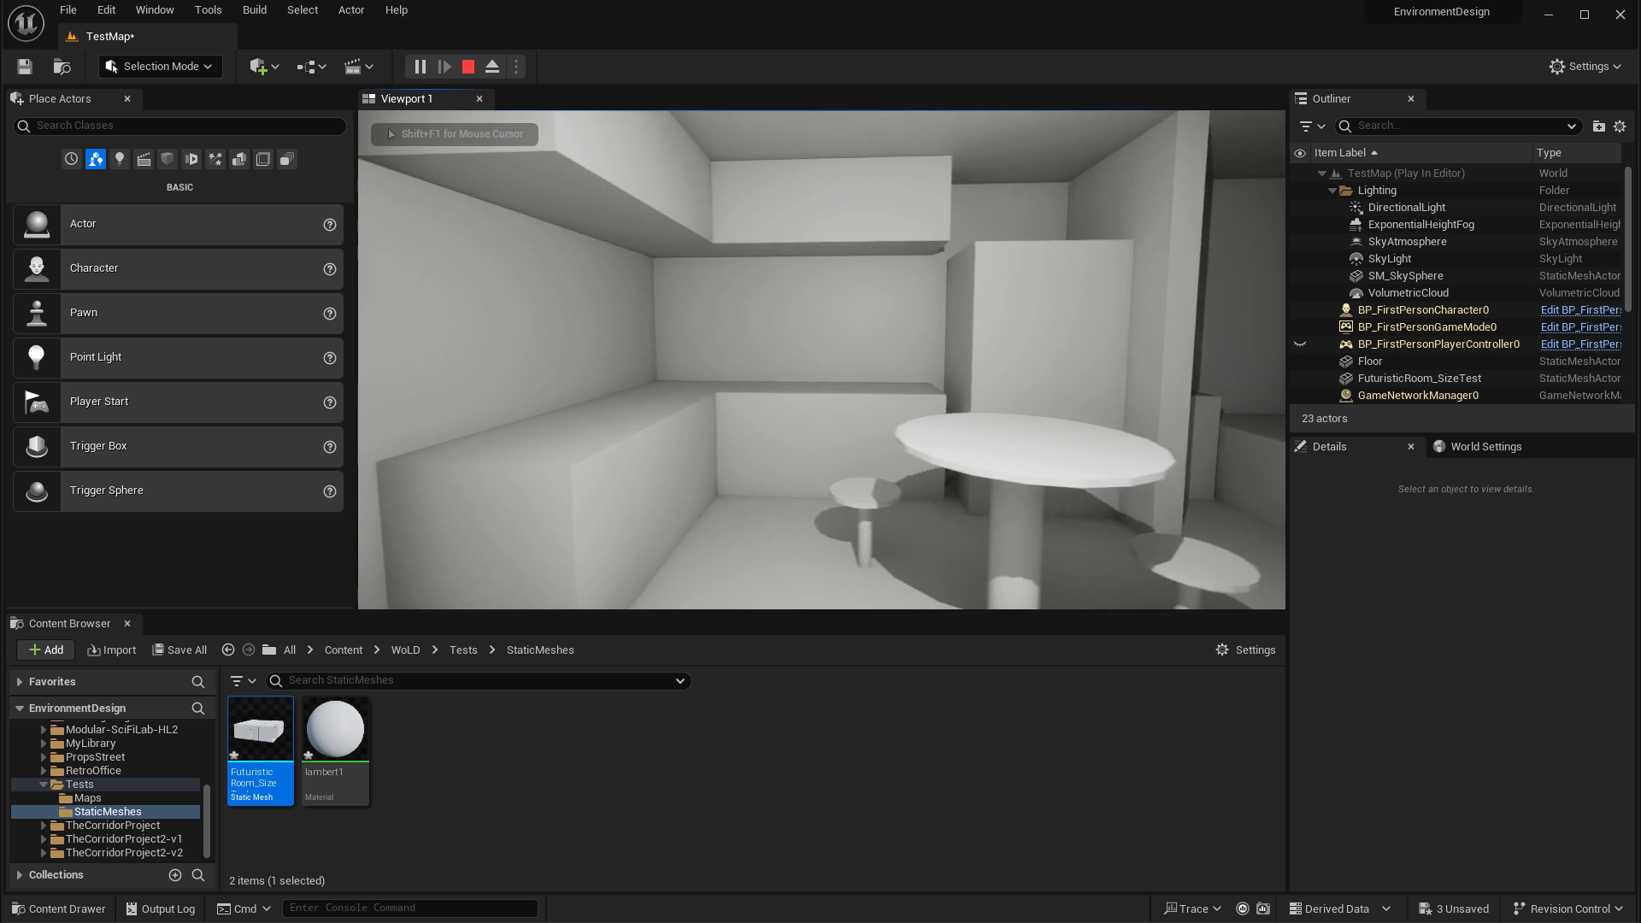
{"action": "key", "text": "w"}
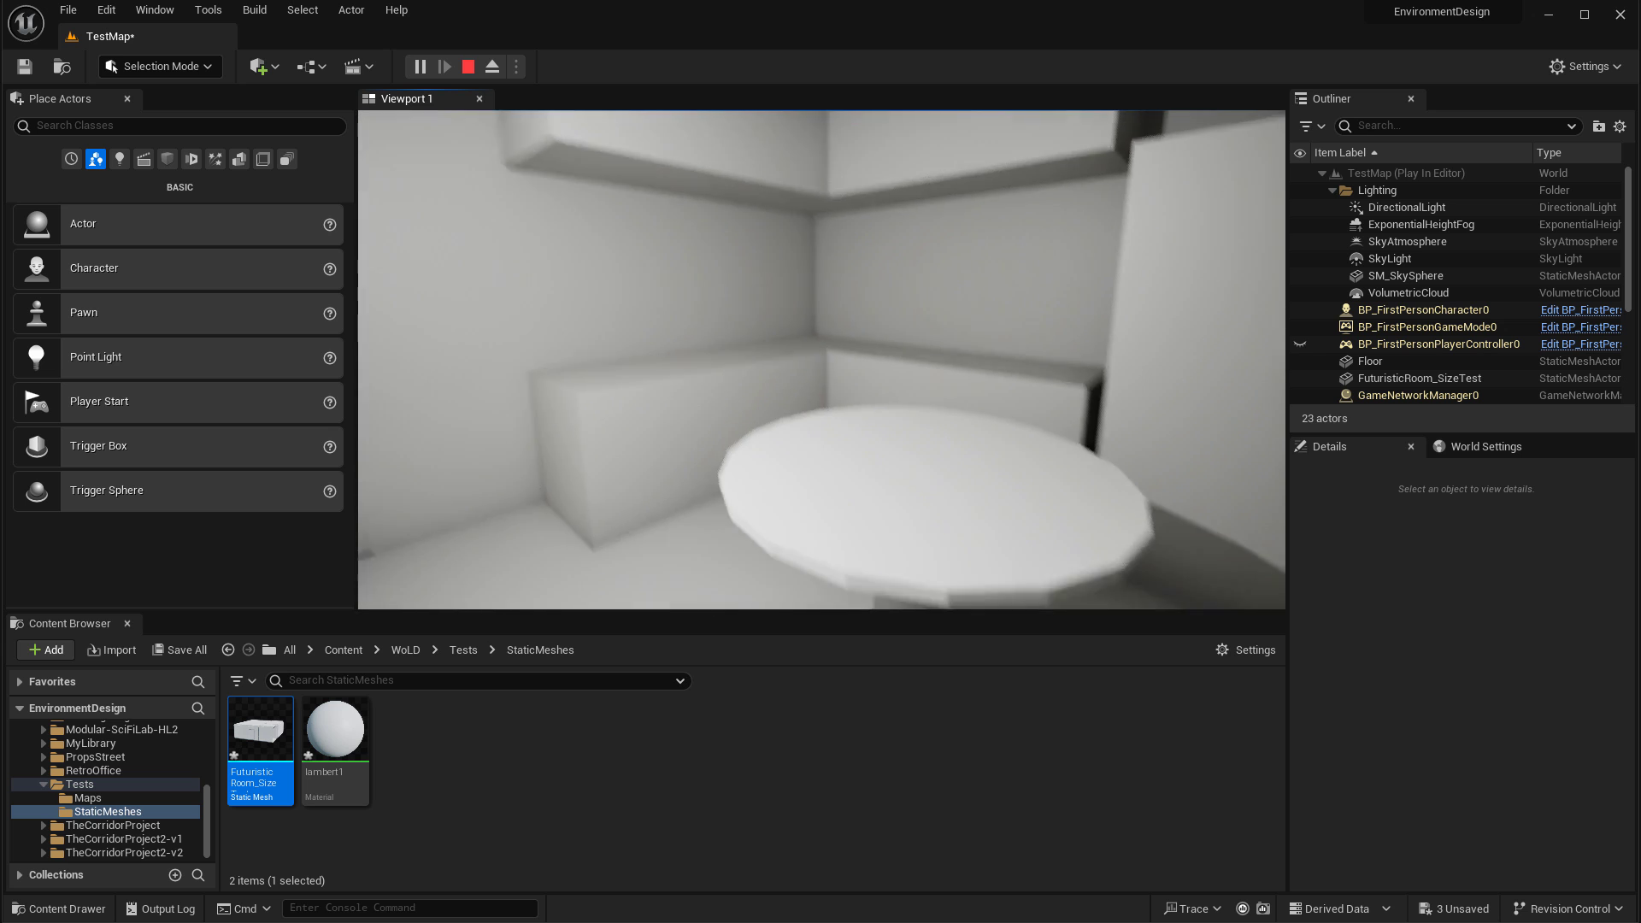
{"action": "key", "text": "w"}
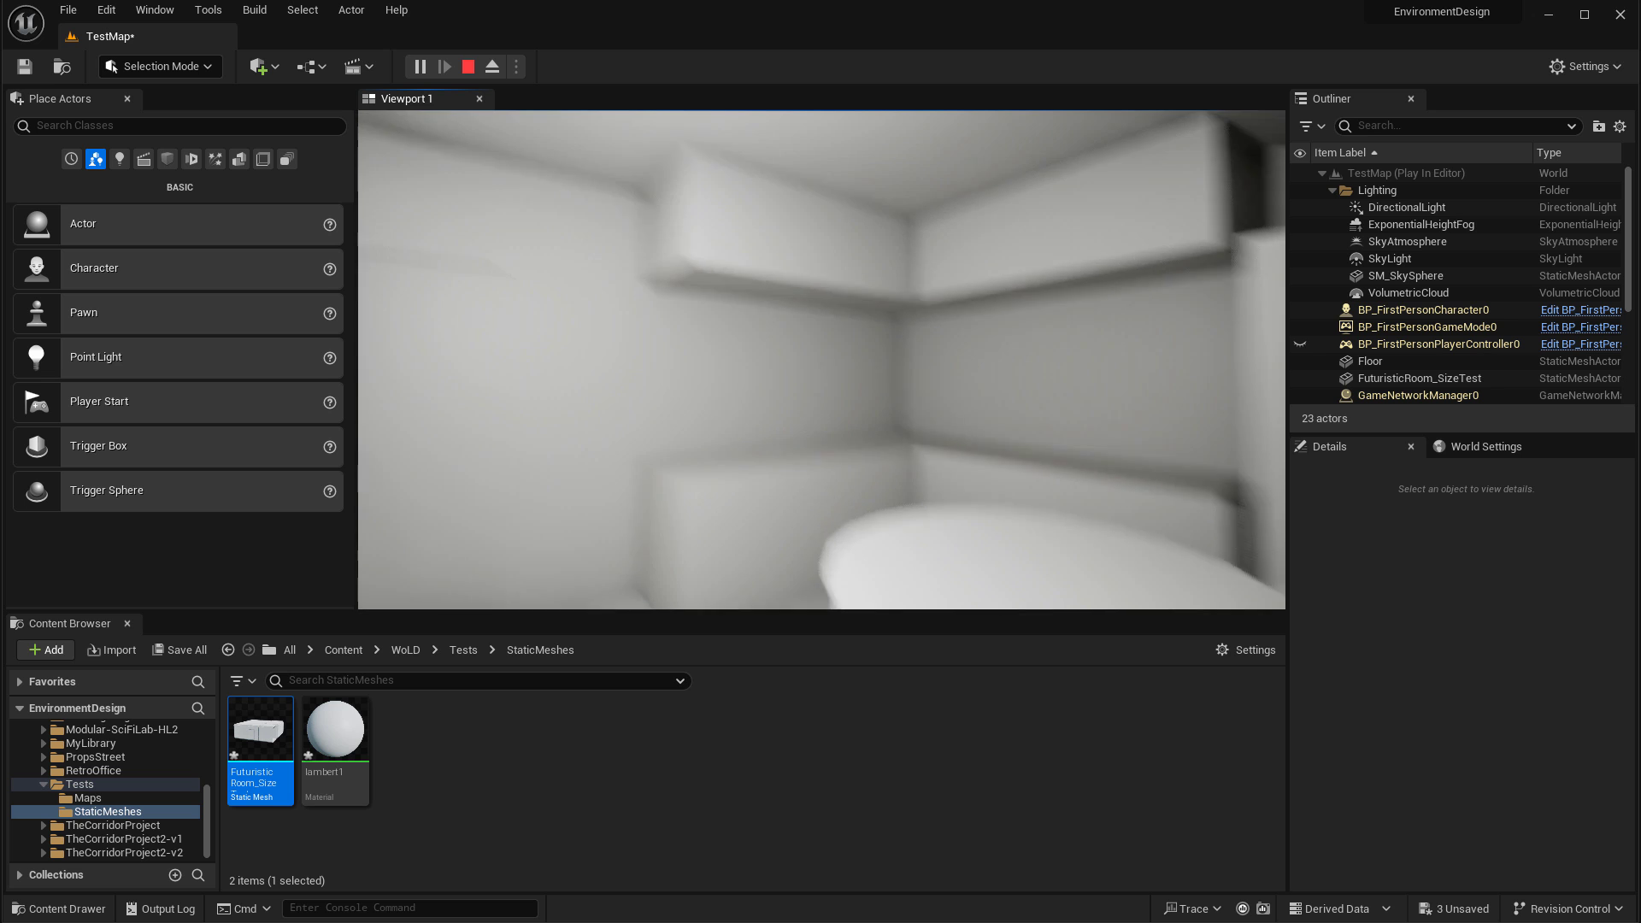
{"action": "key", "text": "a"}
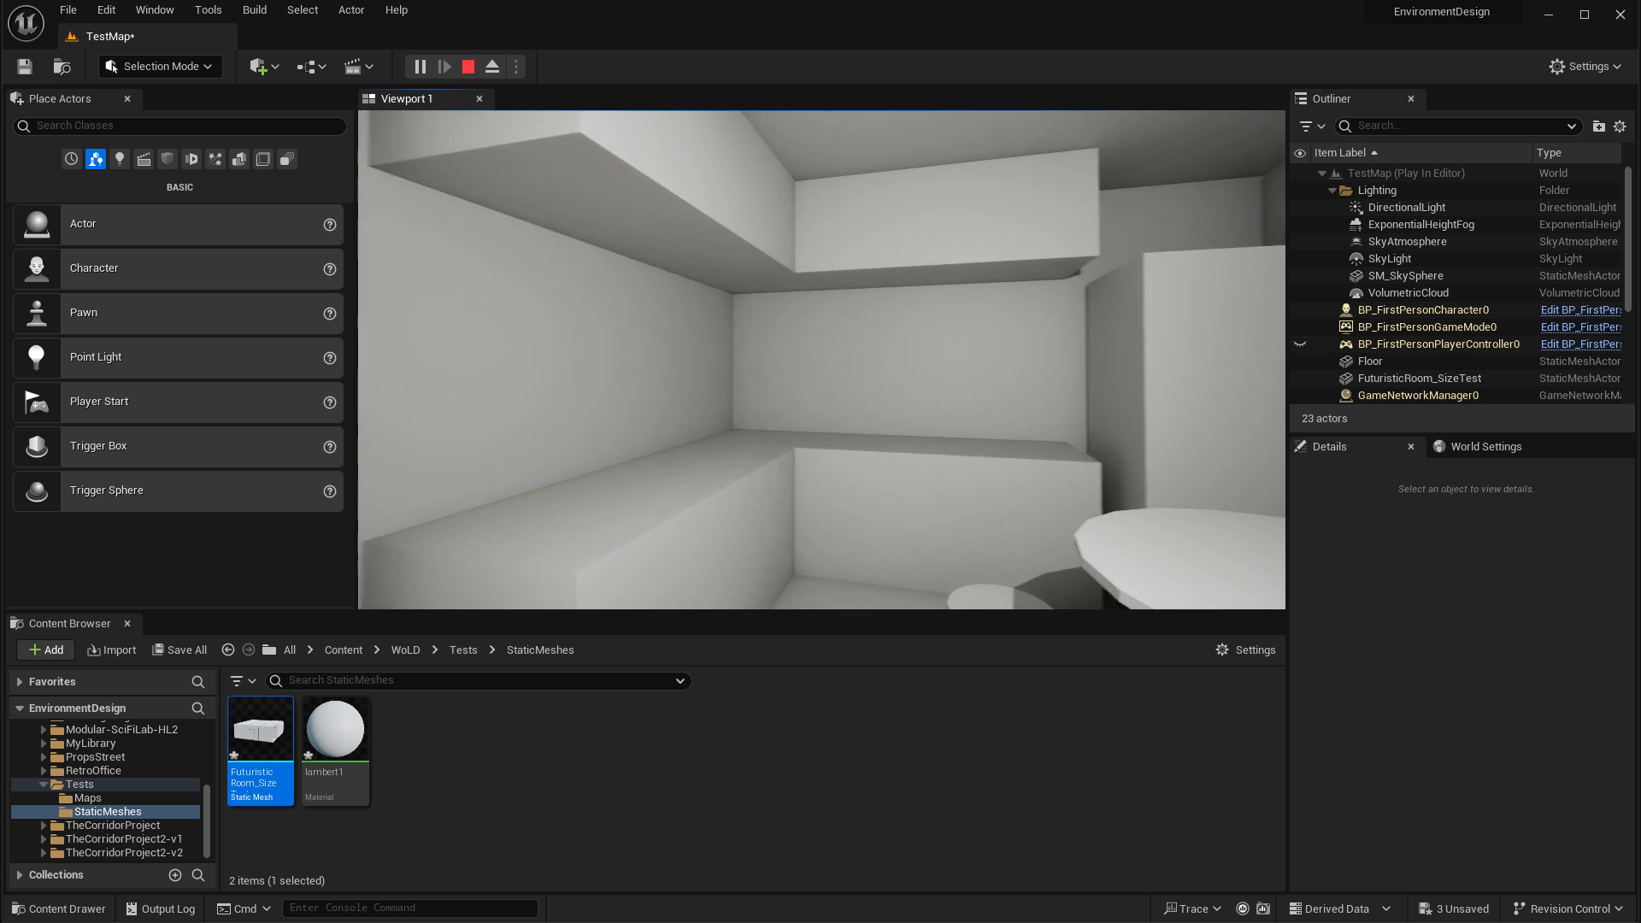
{"action": "key", "text": "d"}
{"action": "key", "text": "d"}
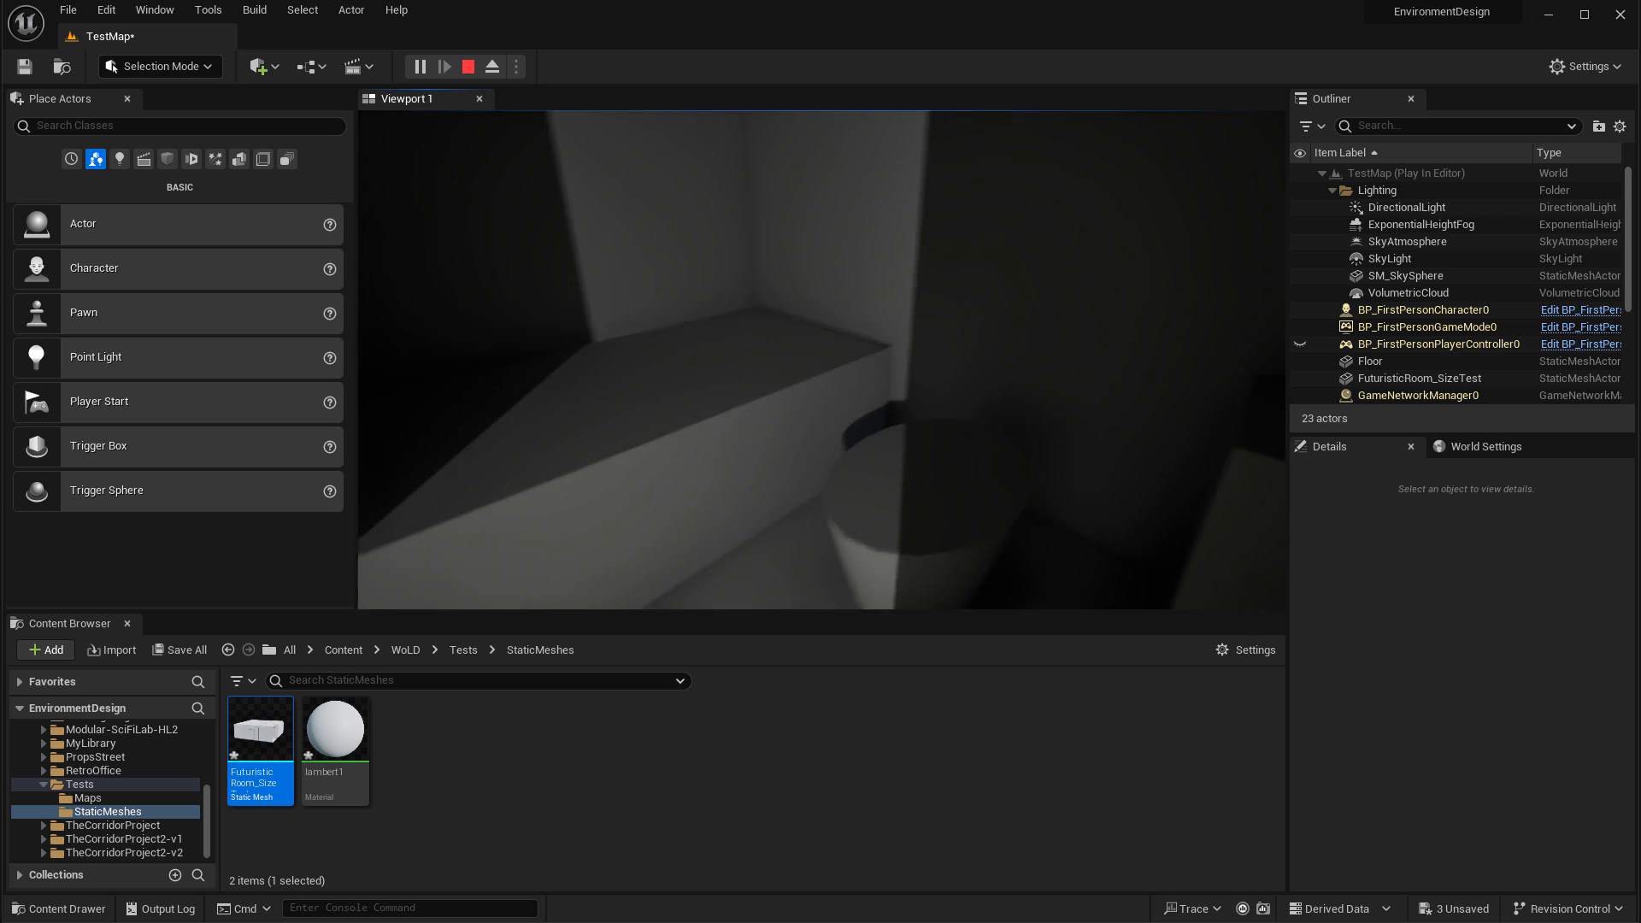
{"action": "key", "text": "w"}
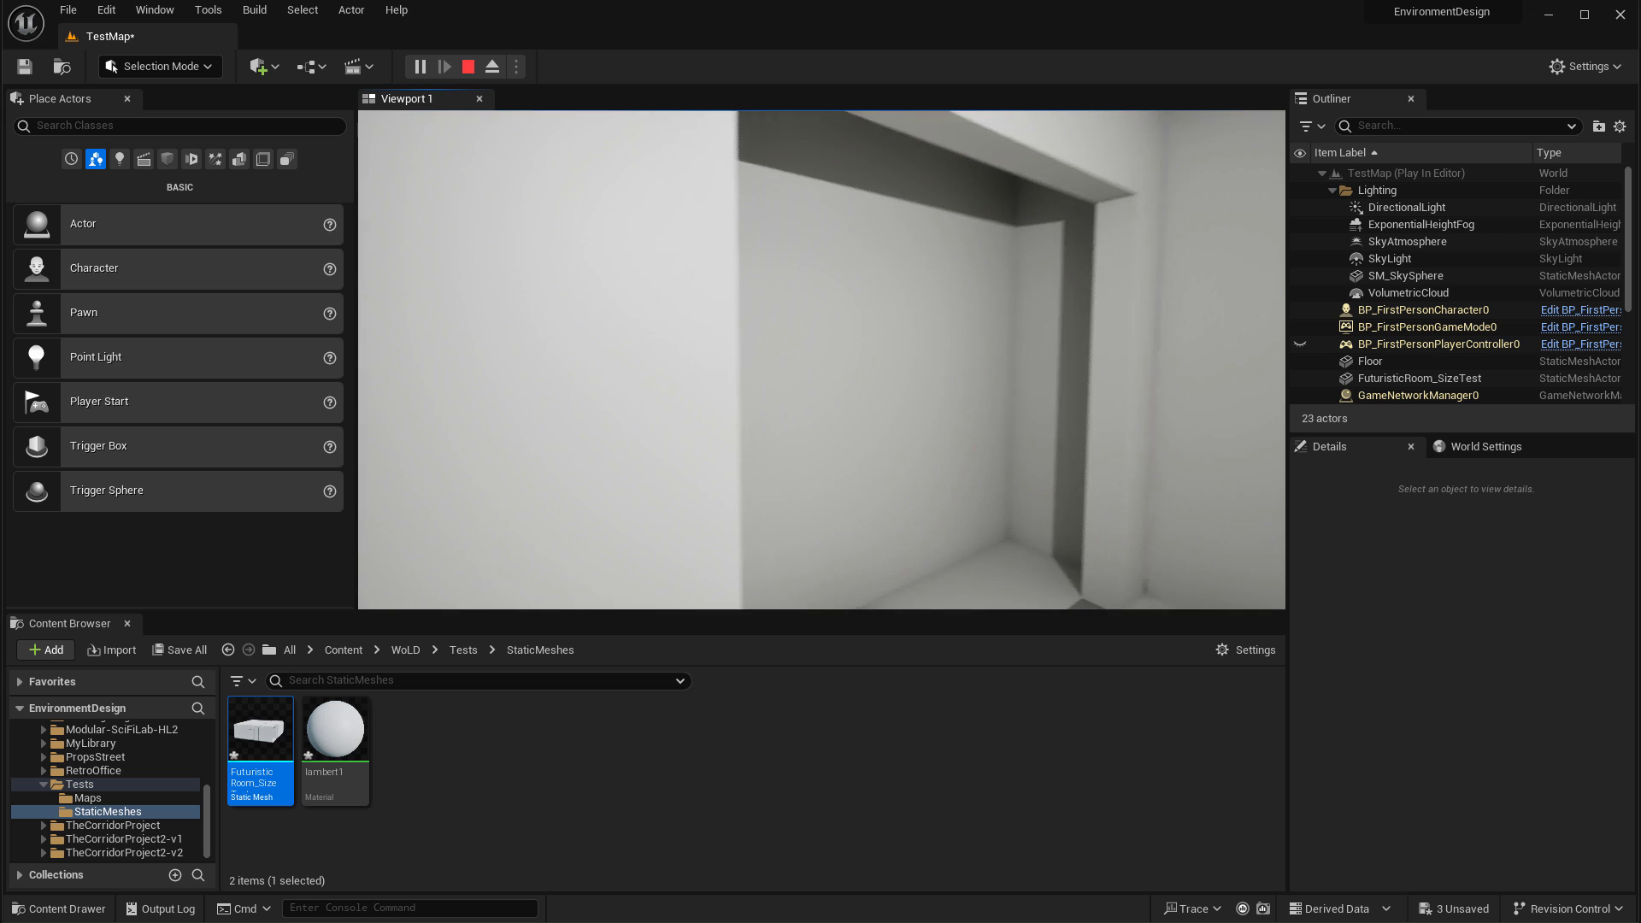
{"action": "key", "text": "w"}
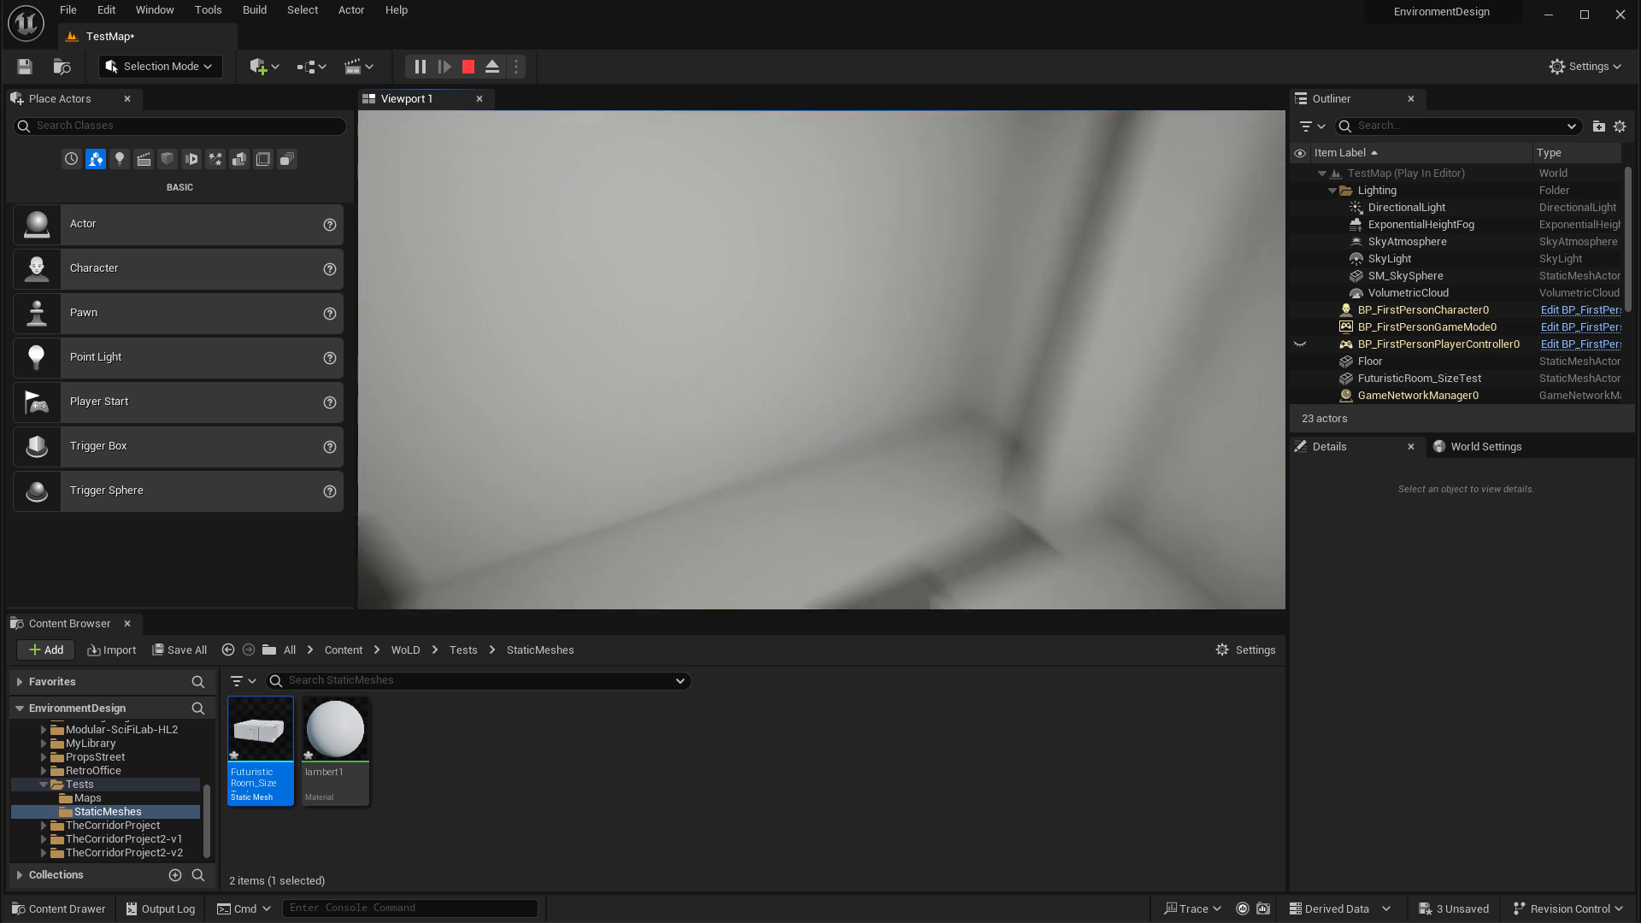
{"action": "key", "text": "Escape"}
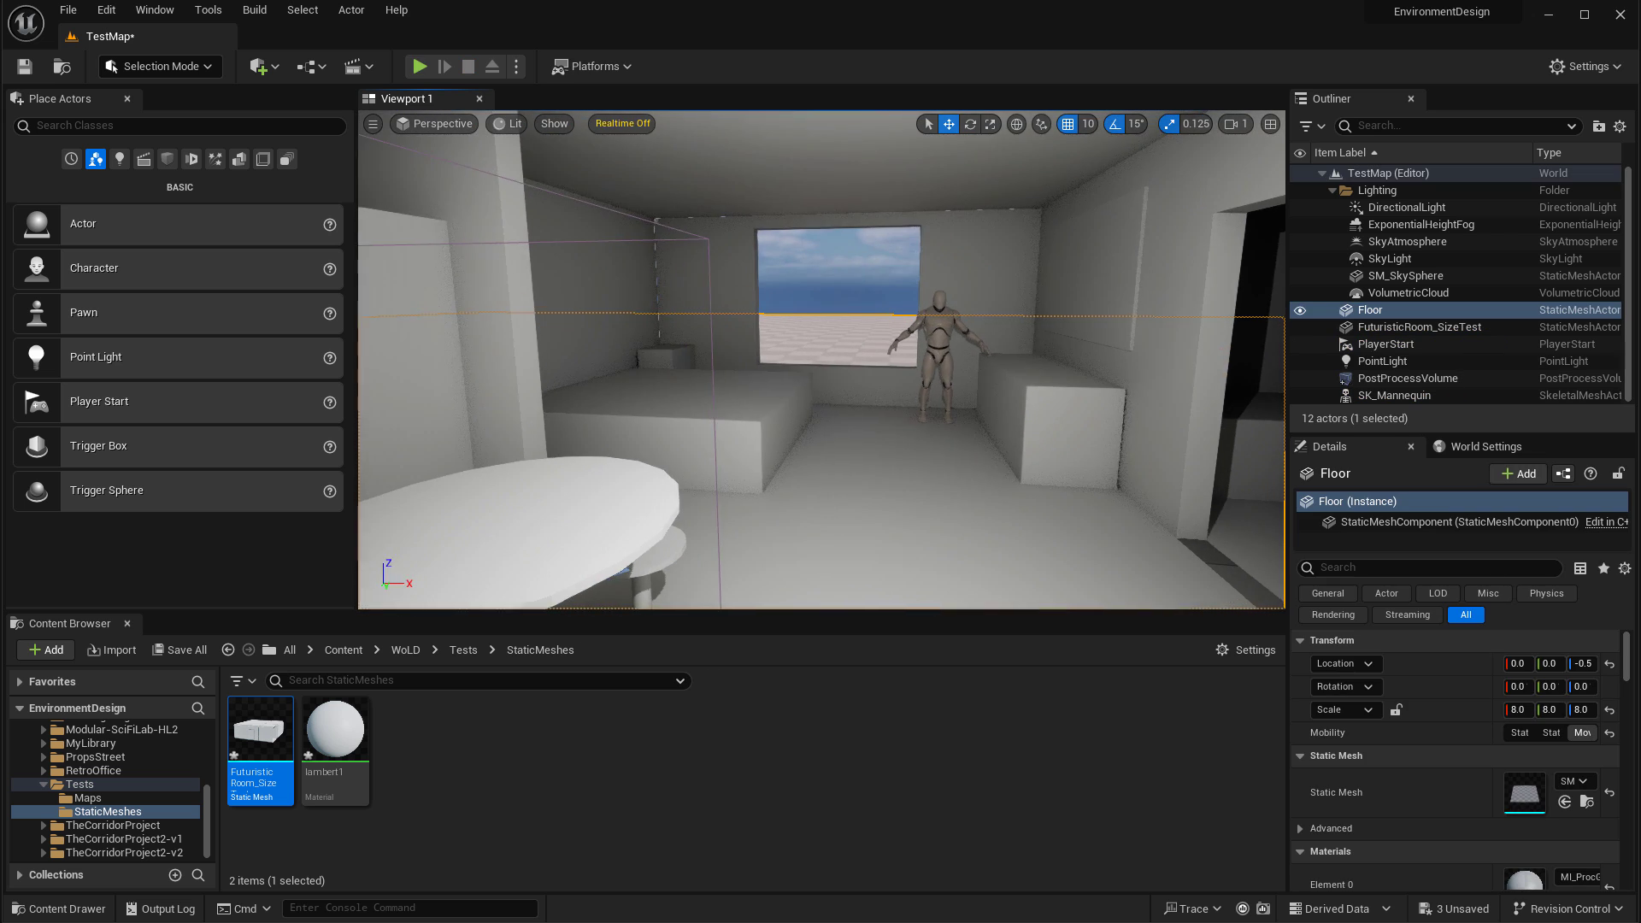
{"action": "right_click_drag", "start_coordinate": [1056, 450], "coordinate": [1055, 450]}
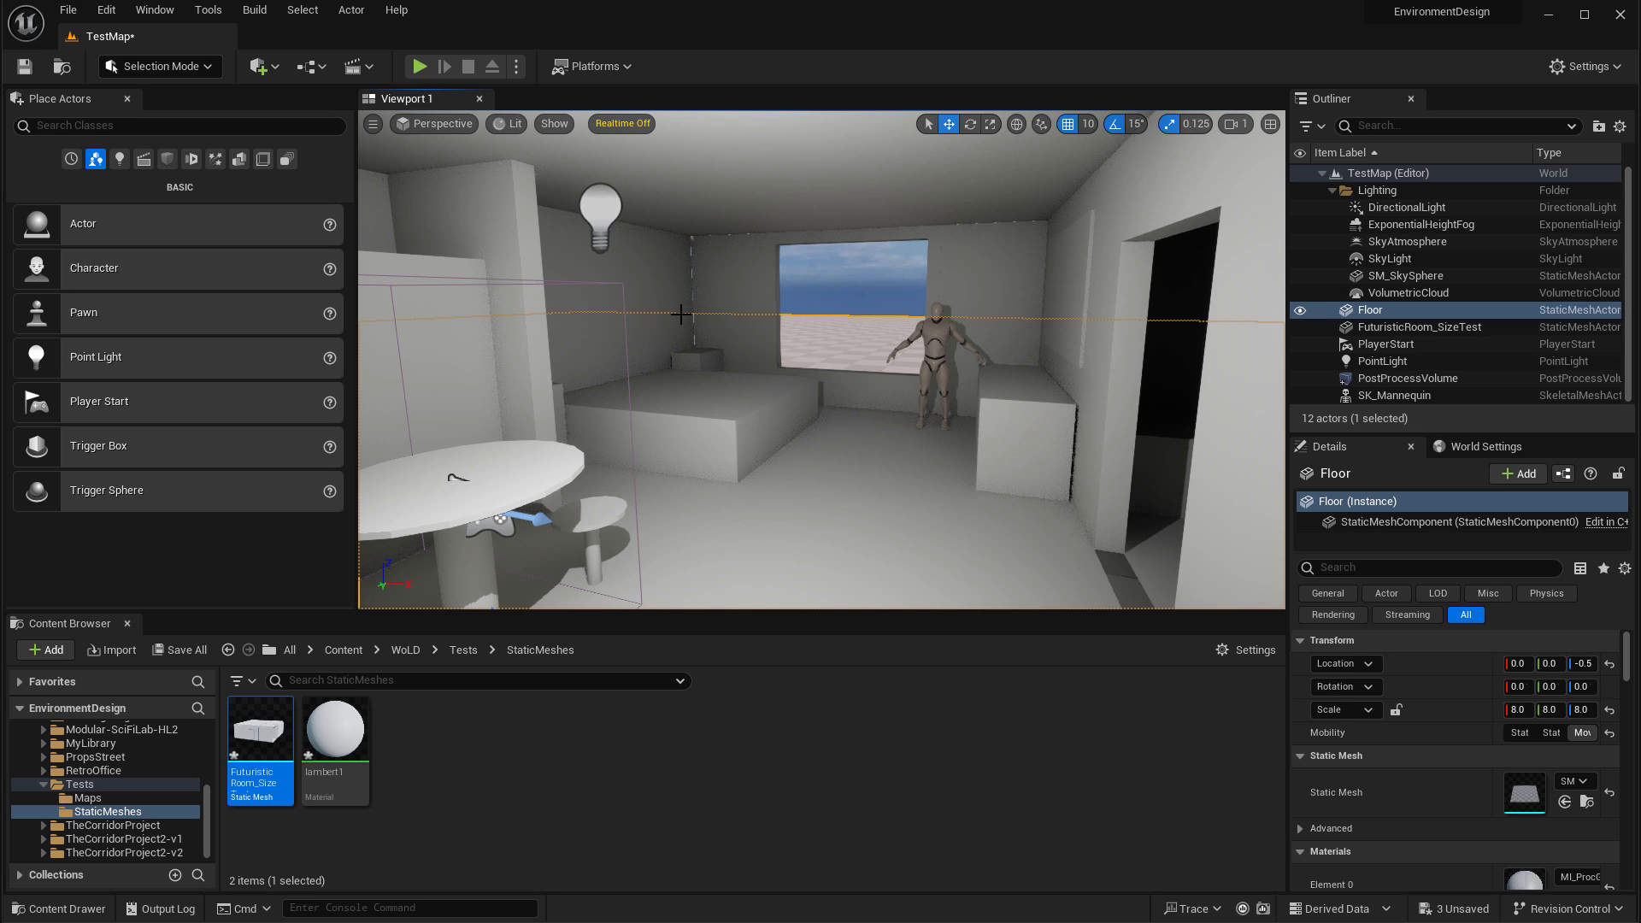
{"action": "left_click", "coordinate": [812, 389]}
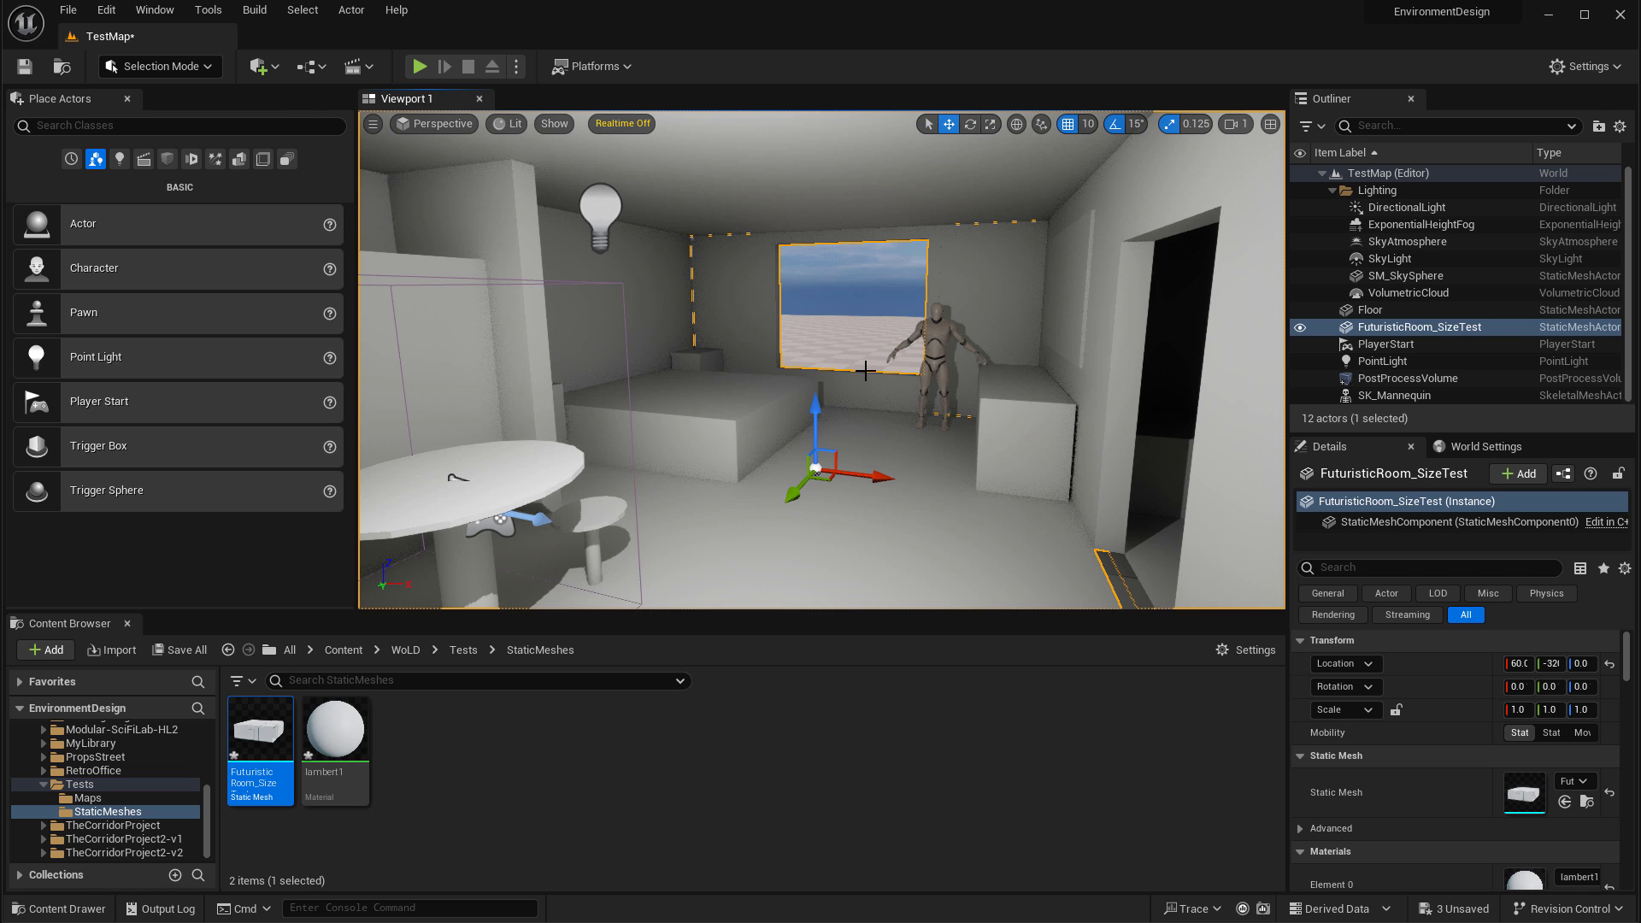
Switch to Maya and inspect the room's modular pieces: the front wall, doorway wall, partition and floor tile.
{"action": "key", "text": "alt+Tab"}
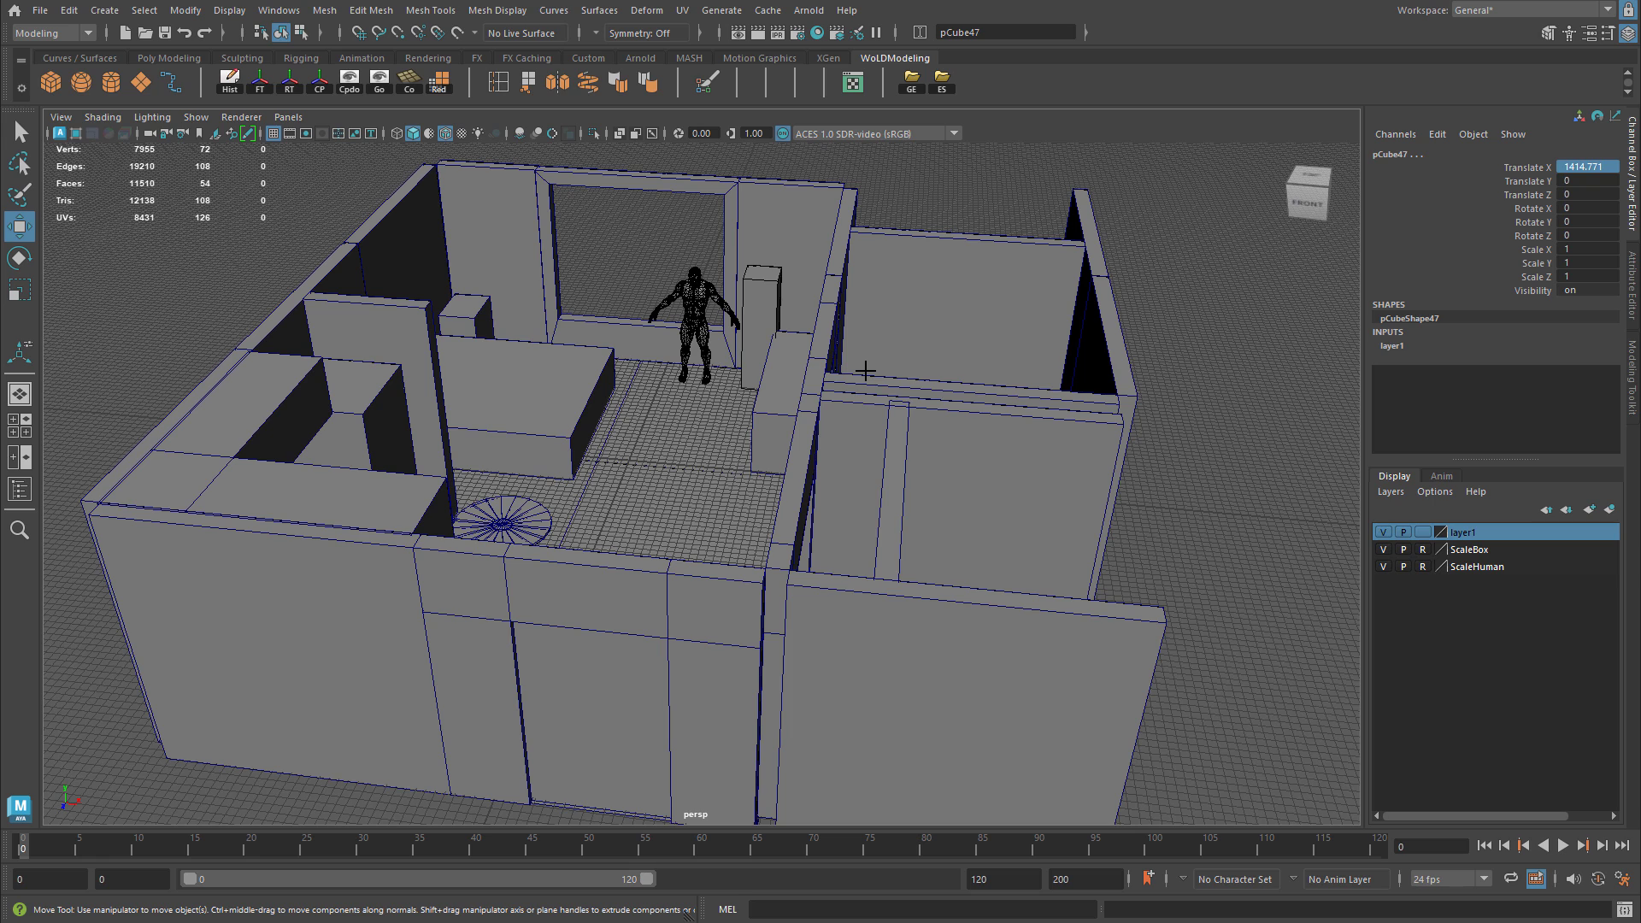
{"action": "left_click", "coordinate": [376, 583]}
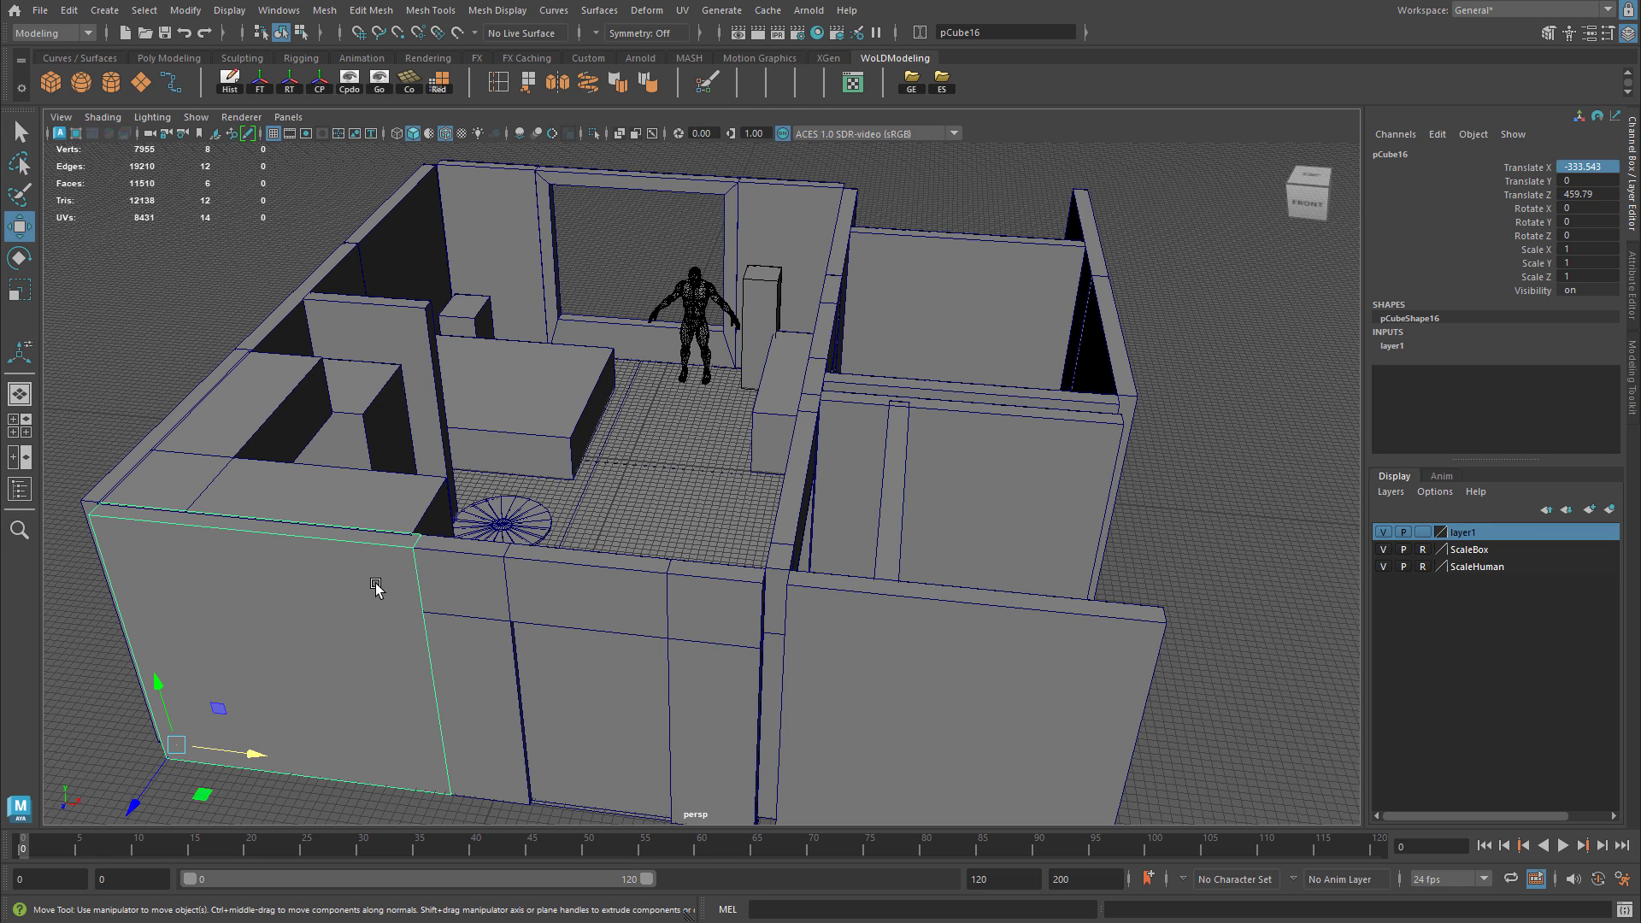
{"action": "left_click", "coordinate": [456, 572]}
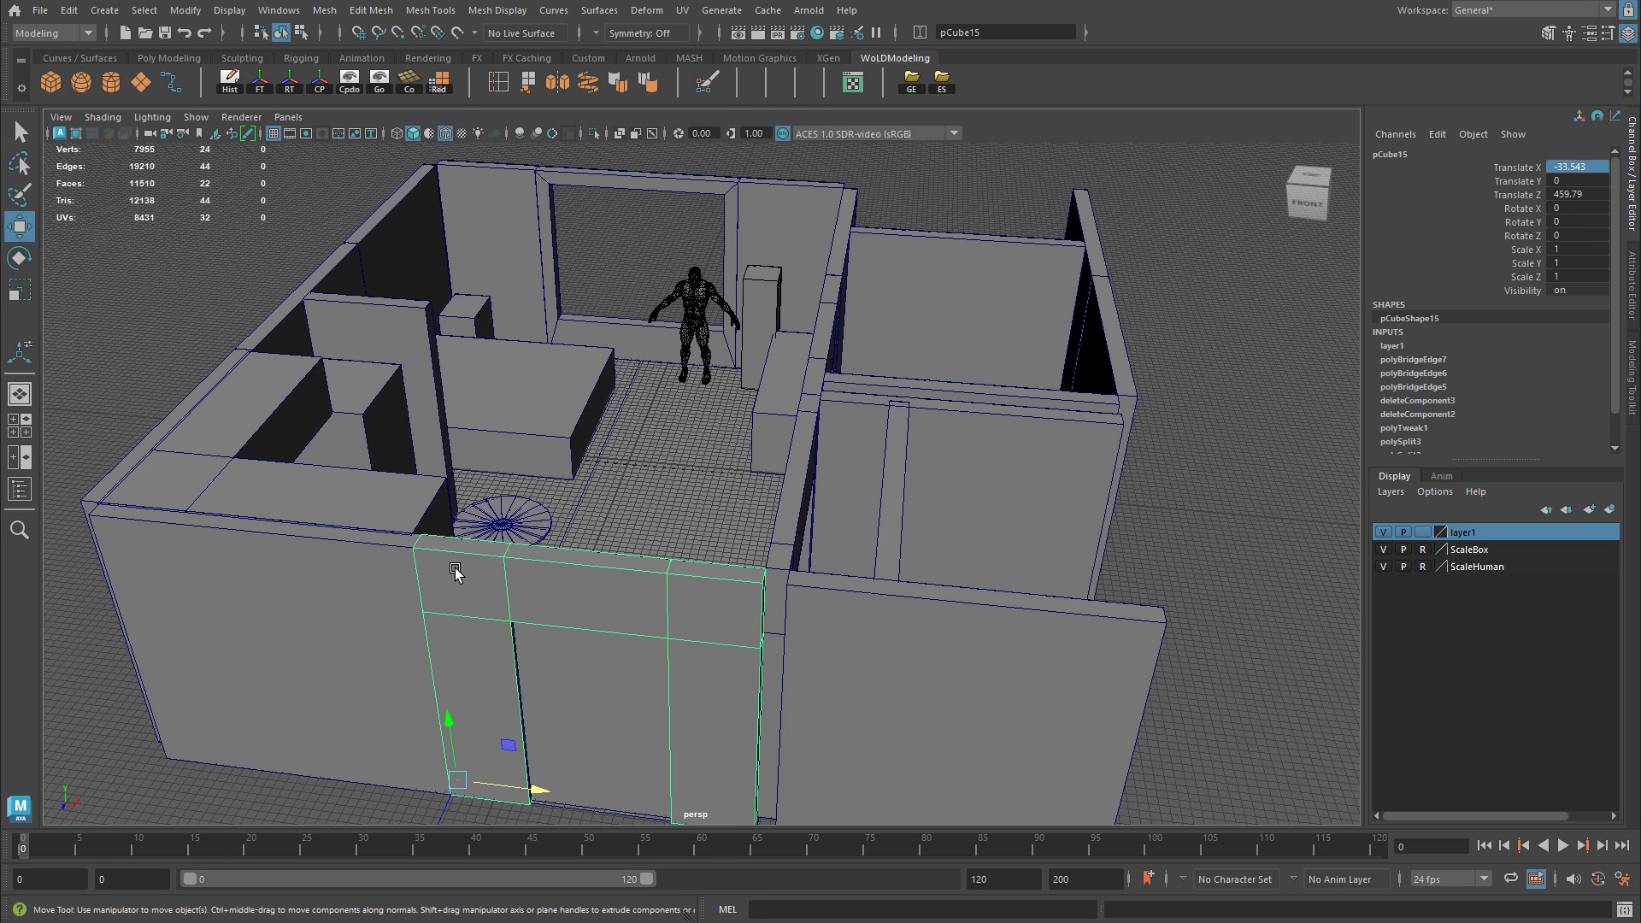
{"action": "left_click", "coordinate": [432, 339]}
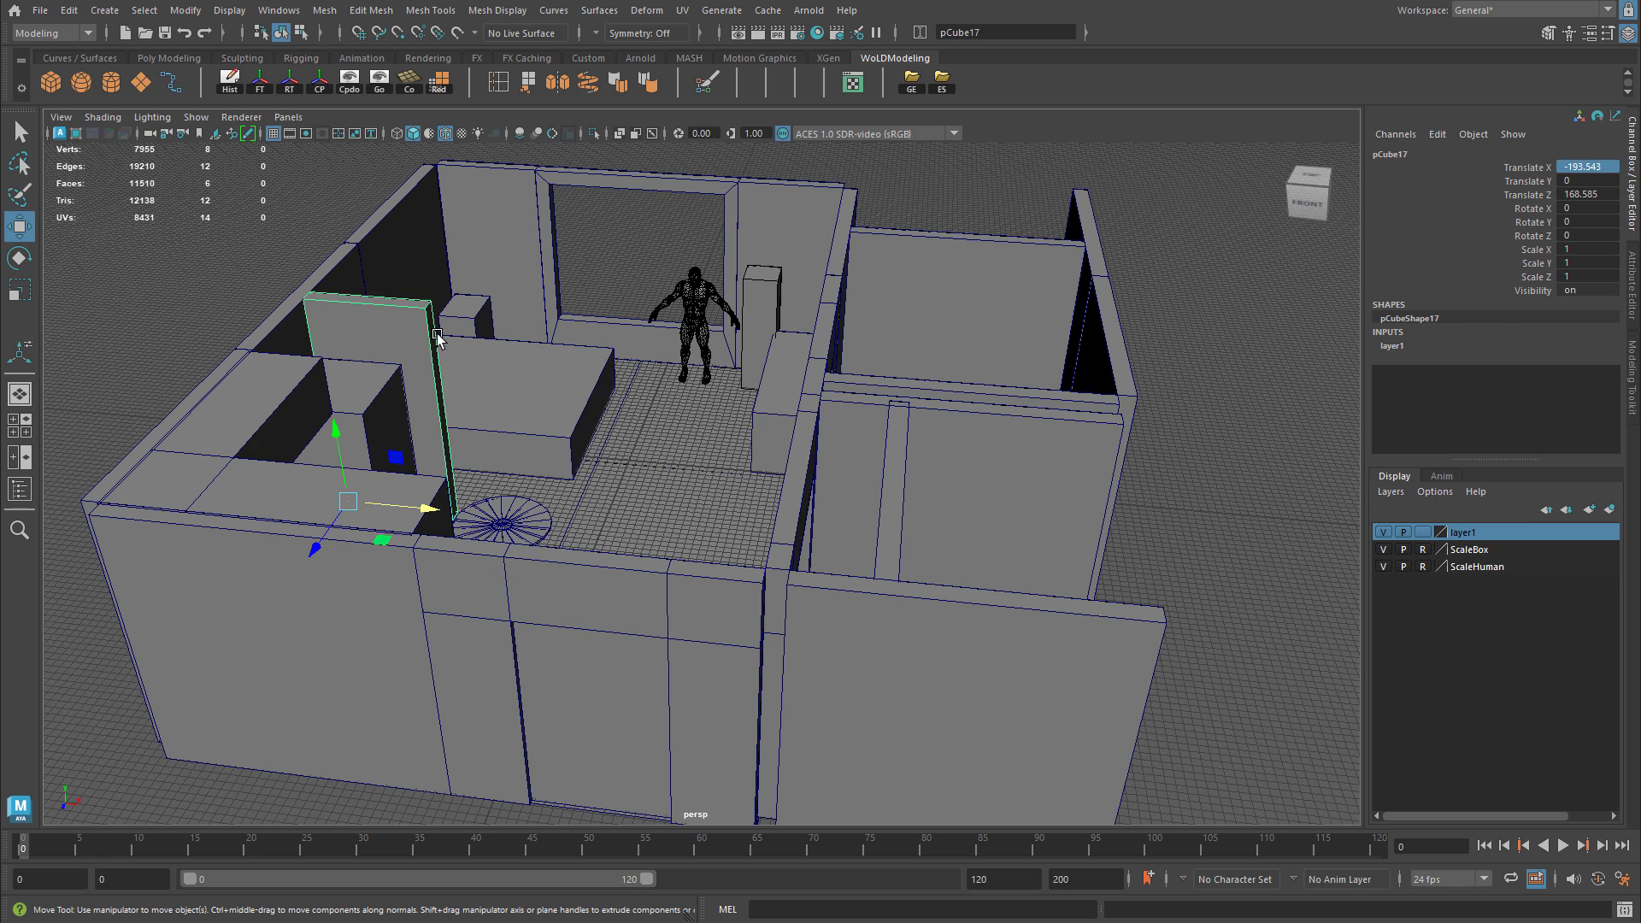
{"action": "left_click", "coordinate": [669, 416]}
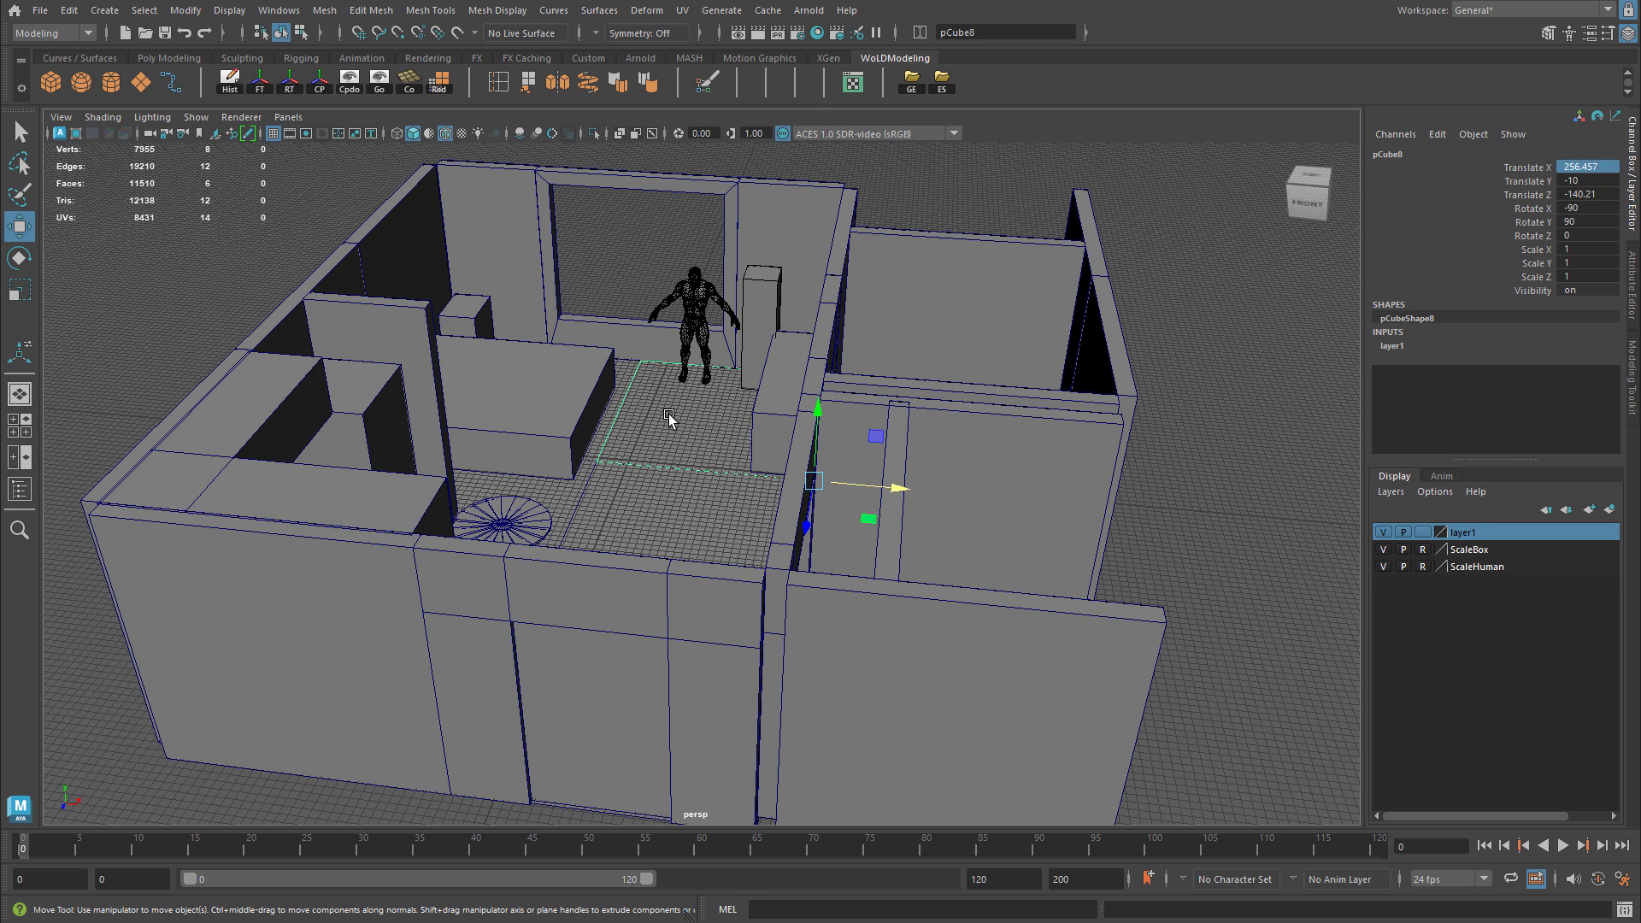